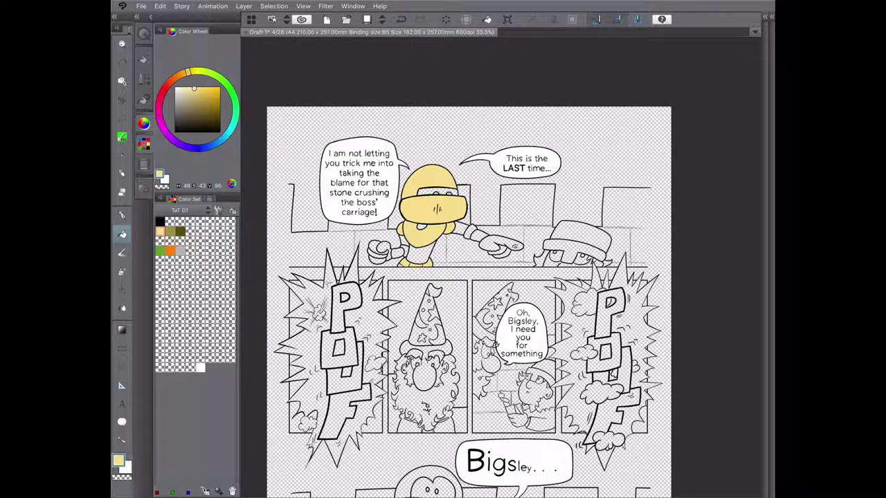
Step: Fill the helmeted character's hands in the top panel and the helmet, mask, collar, shoulders and hands in the bottom panel with pale yellow
click(378, 257)
click(496, 244)
scroll(471, 276, down, 4)
click(450, 339)
click(436, 377)
click(407, 408)
click(461, 414)
click(402, 484)
click(469, 485)
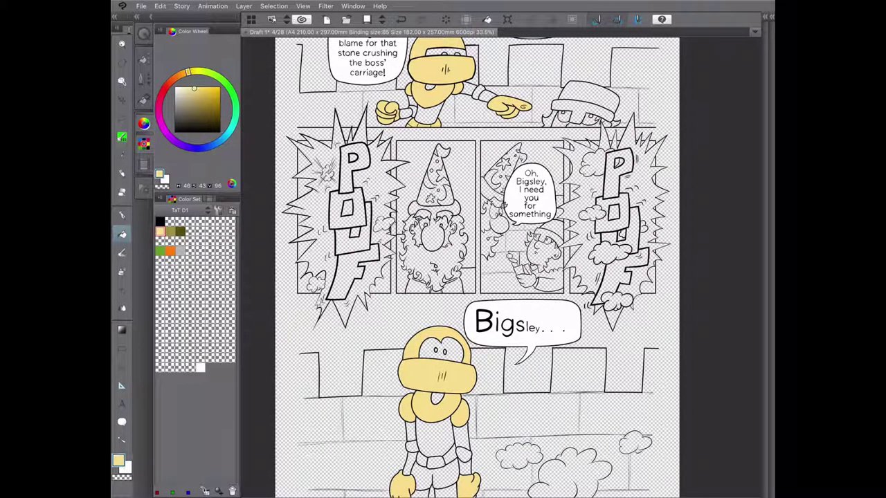
Step: Fill the smoke clouds around both POOF letterings with white
scroll(443, 276, up, 4)
key(c)
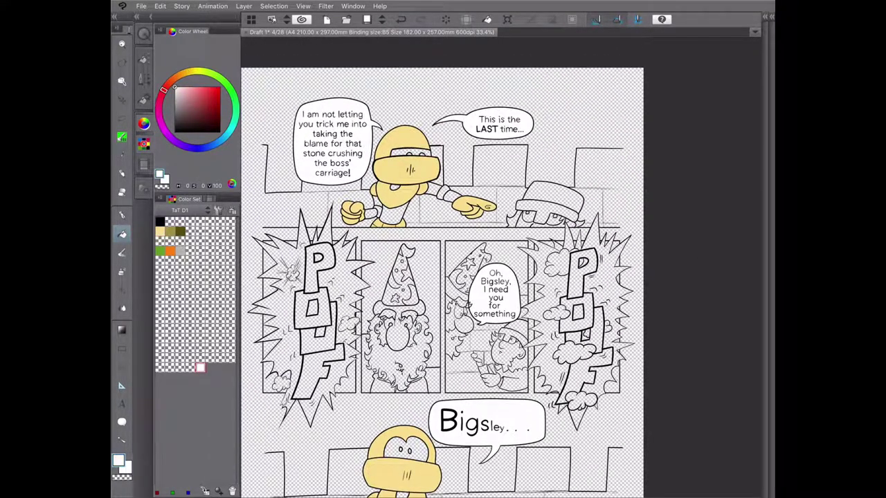
click(557, 262)
click(557, 314)
click(574, 353)
click(580, 400)
click(349, 324)
click(294, 273)
click(280, 383)
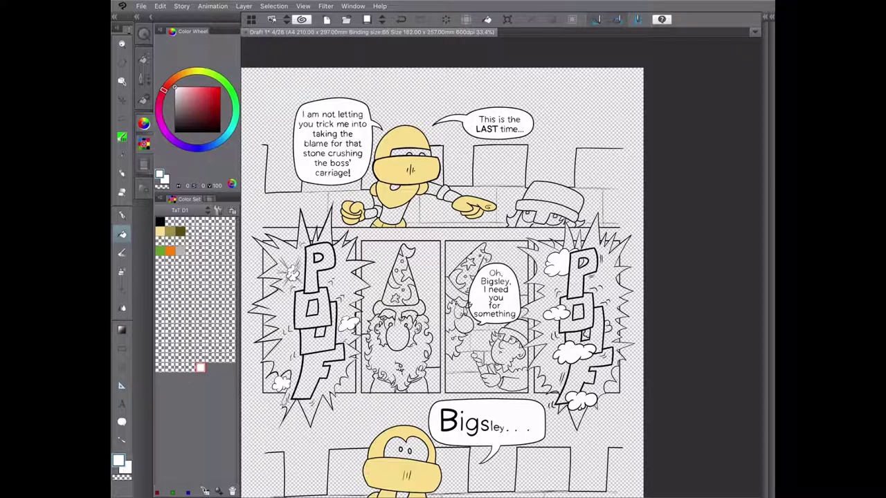
Step: Fill the clouds in the bottom panel with white, bridging the gap in the large cloud's outline with a white pen stroke
scroll(443, 277, down, 2)
key(ctrl+z)
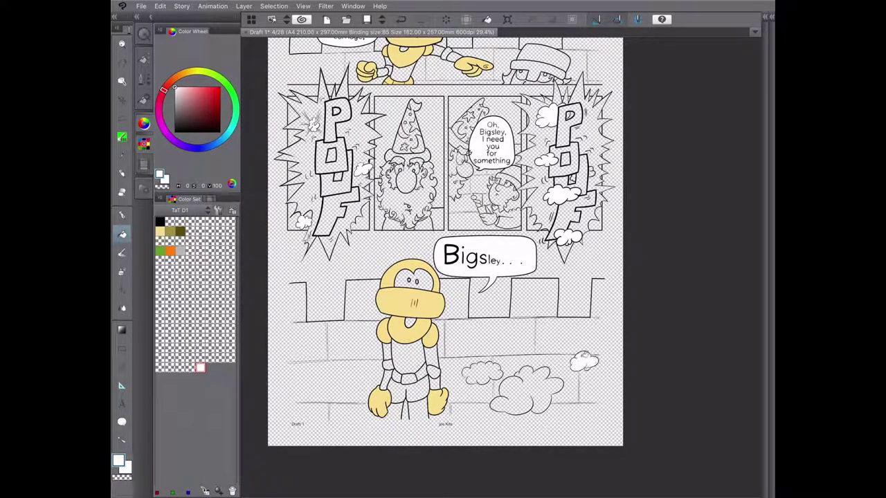
scroll(547, 394, up, 5)
click(478, 373)
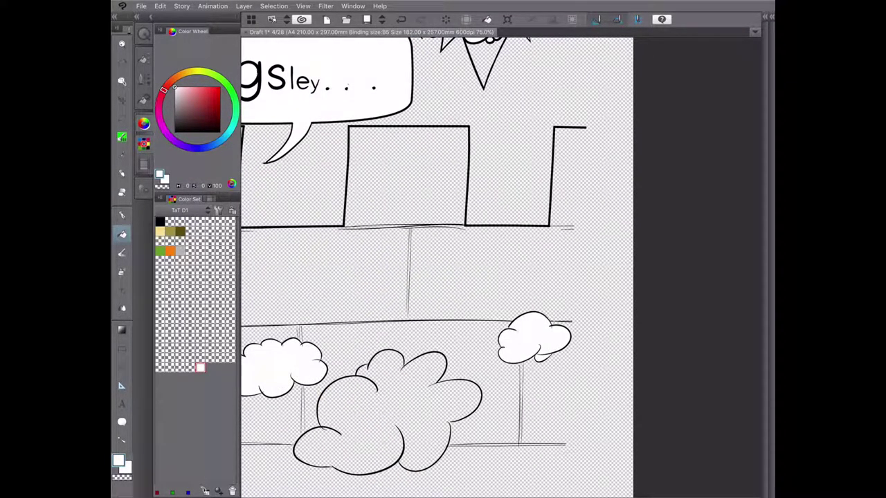
scroll(547, 394, up, 3)
key(p)
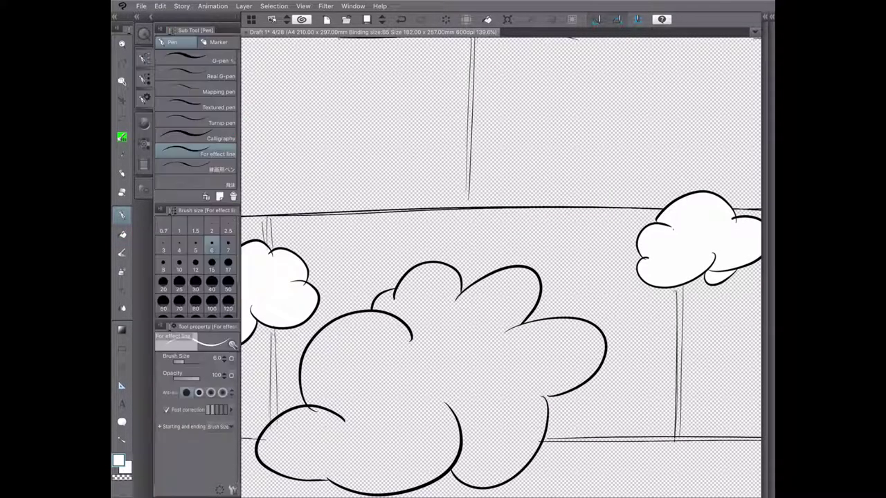
key(g)
key(p)
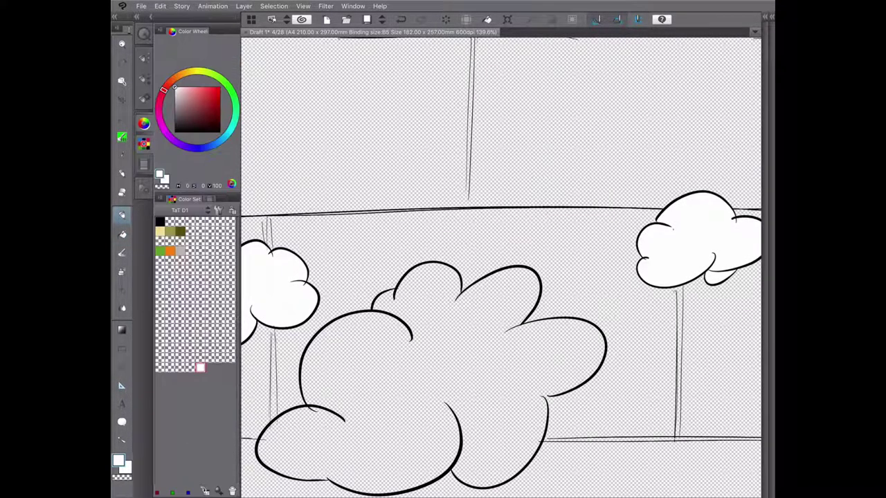
key(p)
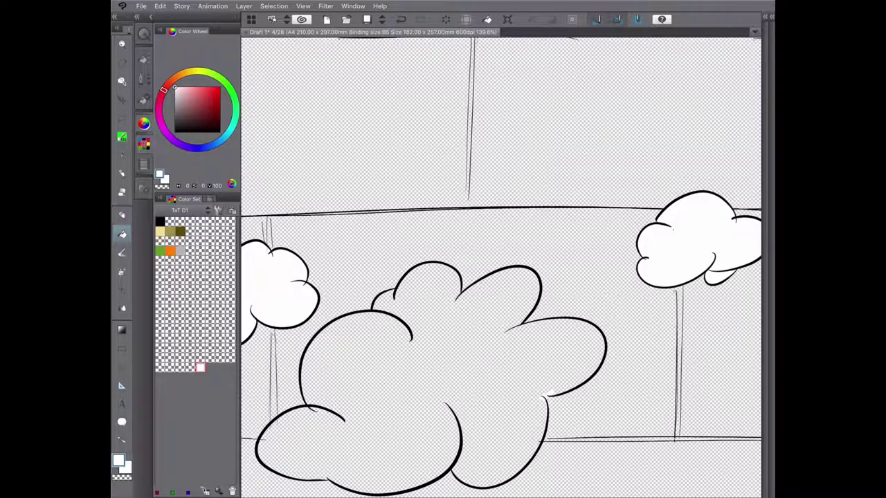
Step: Fill the characters' eyes with white, closing the open outlines beside the wizard's nose with white pen strokes
key(super+minus)
key(super+minus)
key(super+minus)
key(super+minus)
scroll(507, 208, up, 3)
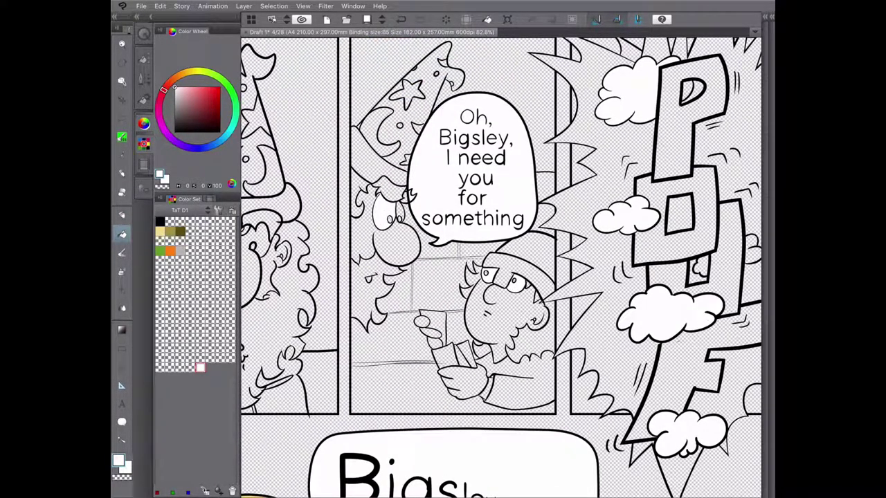
scroll(400, 208, up, 1)
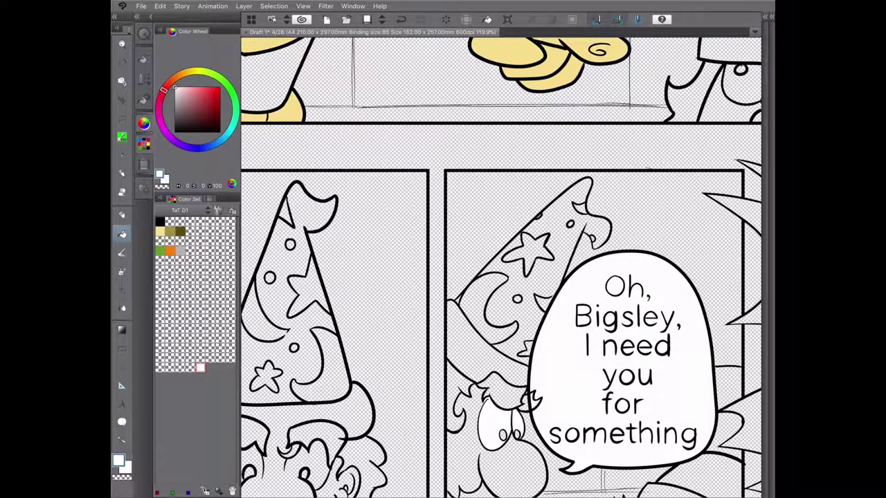
scroll(501, 263, up, 1)
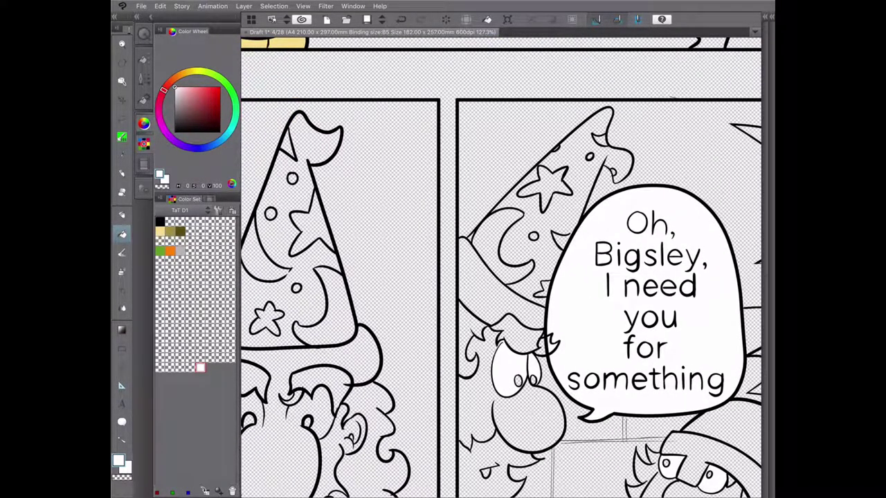
drag(415, 311, 557, 221)
key(p)
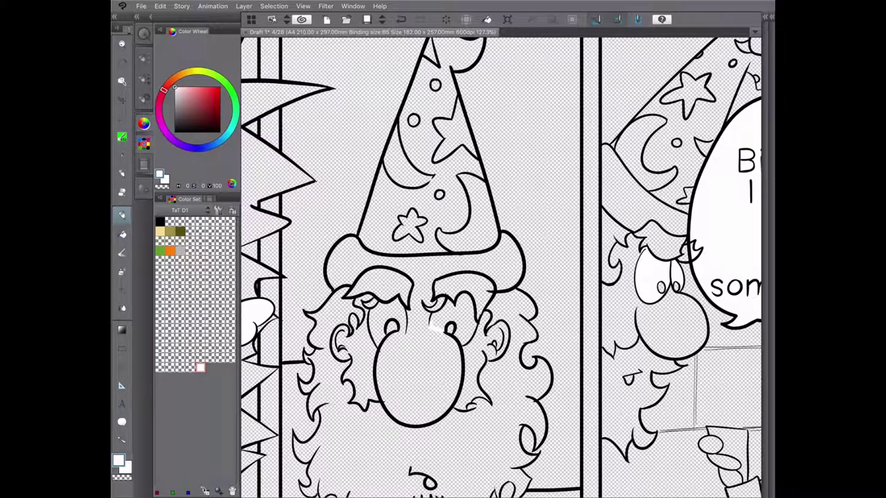
key(p)
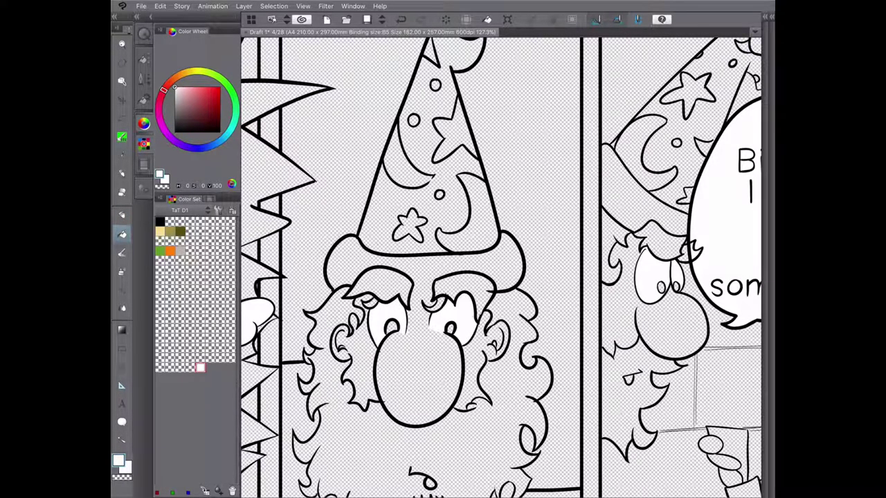
scroll(501, 263, down, 5)
drag(501, 263, 432, 183)
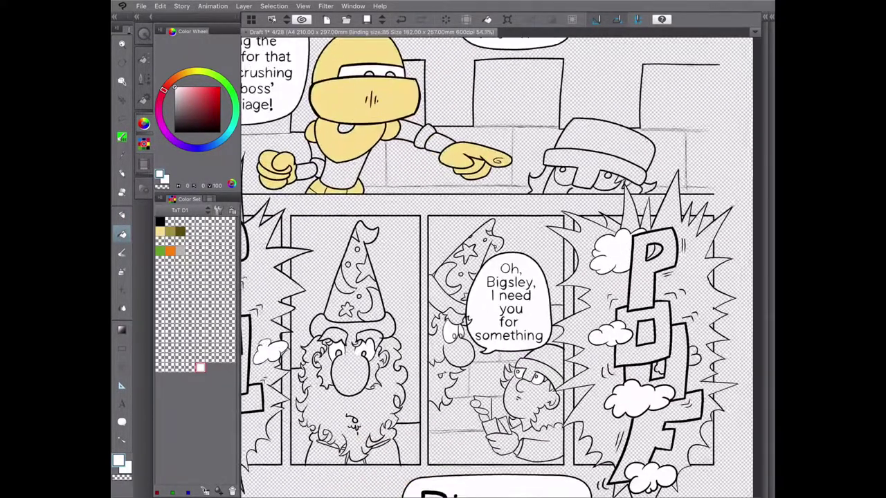
Step: Fill the helmeted character's wristbands in the top and bottom panels with the medium olive from the colour set
scroll(500, 263, down, 2)
scroll(501, 263, down, 1)
click(180, 231)
click(403, 221)
click(484, 197)
drag(501, 263, 518, 53)
click(479, 436)
click(420, 428)
Step: Fill the helmeted character's belt and hip area in the bottom panel with pale yellow
click(160, 230)
click(453, 443)
click(446, 467)
Step: Fill the helmeted character's torso, neck opening and arms in the bottom panel with dark olive
drag(501, 263, 525, 133)
click(180, 231)
click(470, 281)
click(439, 322)
click(503, 284)
click(473, 239)
Step: Close the open lower outline of the helmeted character in the bottom panel with a pen stroke and fill both areas with dark olive
scroll(443, 359, up, 5)
key(p)
drag(440, 248, 616, 250)
key(g)
click(484, 228)
click(574, 222)
Step: Fill the helmeted character's torso, neck opening and arms in the top panel with dark olive
scroll(501, 207, down, 5)
scroll(501, 191, down, 4)
scroll(443, 263, up, 9)
click(473, 188)
click(533, 231)
click(450, 232)
click(737, 170)
click(537, 137)
click(676, 143)
scroll(501, 263, down, 4)
drag(623, 165, 546, 128)
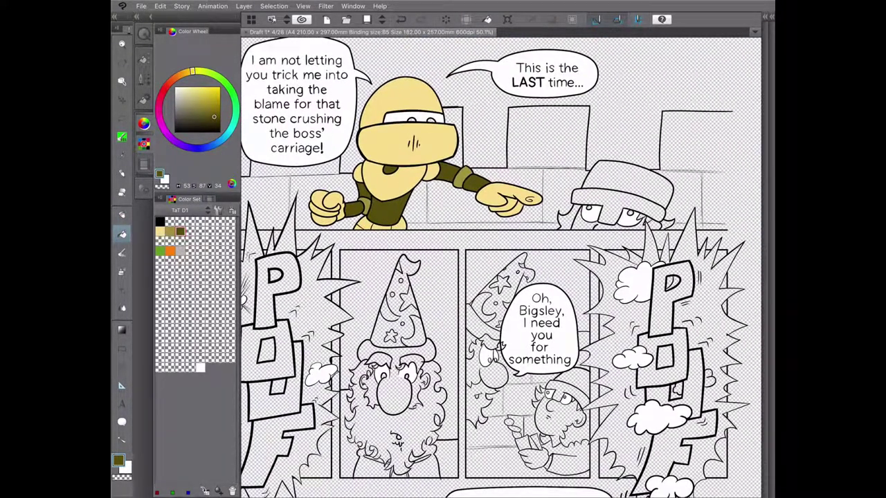
Step: Pick bright yellow from the colour history and fill the capped character's hair in the top panel
click(143, 164)
click(232, 249)
click(650, 229)
scroll(654, 259, up, 5)
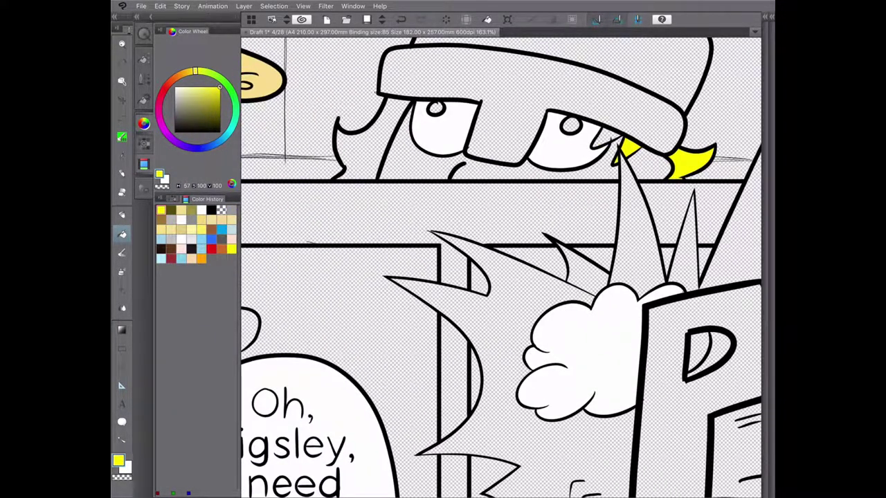
drag(484, 277, 574, 297)
scroll(501, 263, down, 4)
scroll(534, 362, up, 4)
click(602, 162)
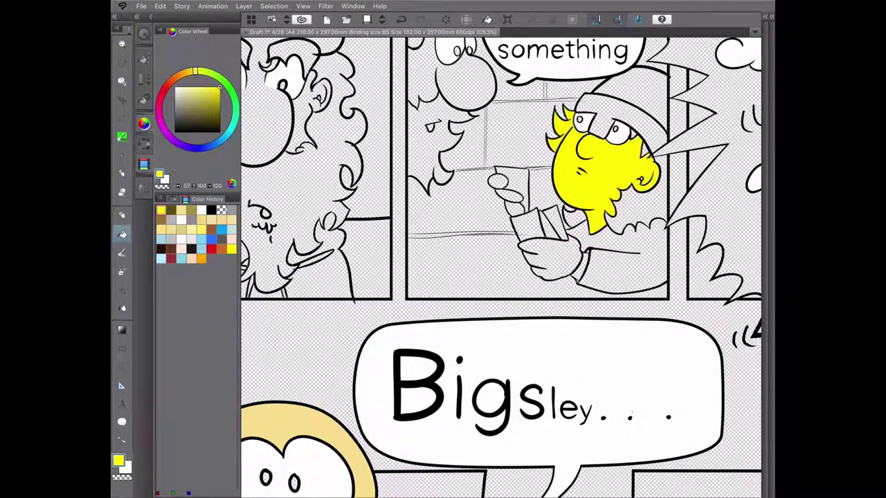
key(ctrl+z)
Step: Bridge the hair outline gaps of the capped character beside the wizard with yellow pen strokes and fill the hair bright yellow
scroll(591, 119, up, 4)
click(534, 142)
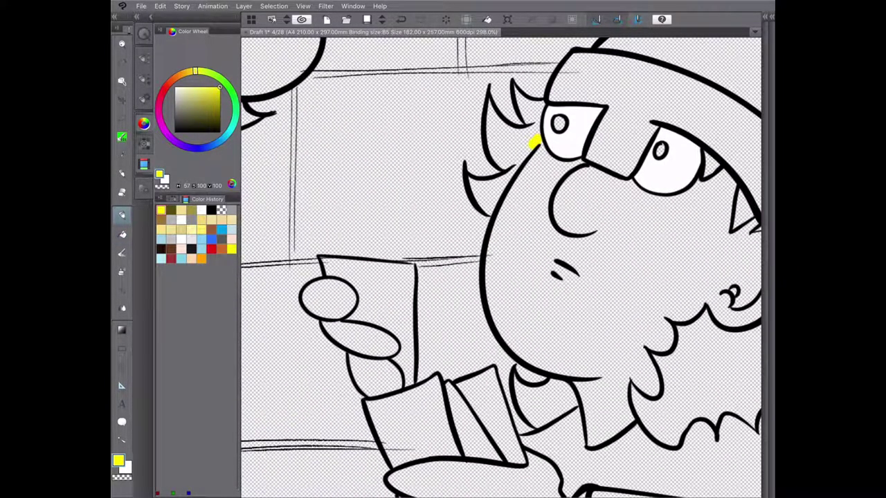
scroll(535, 138, down, 2)
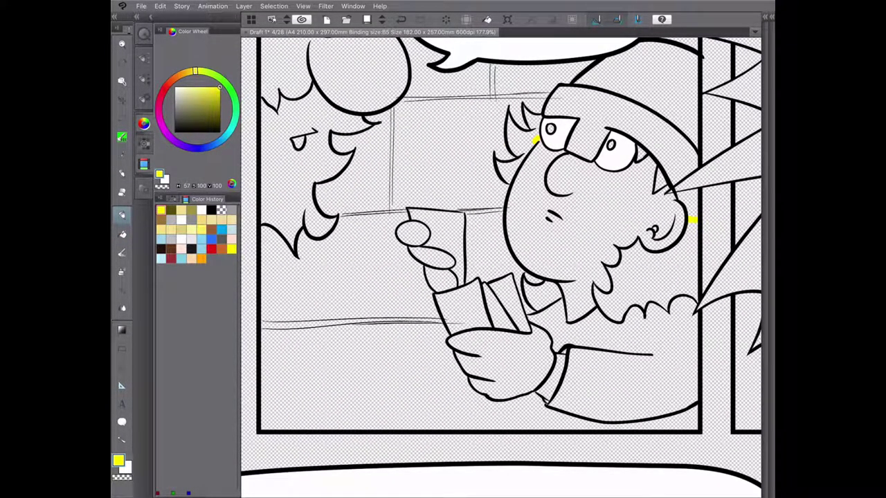
key(g)
click(689, 270)
click(659, 181)
scroll(721, 197, up, 3)
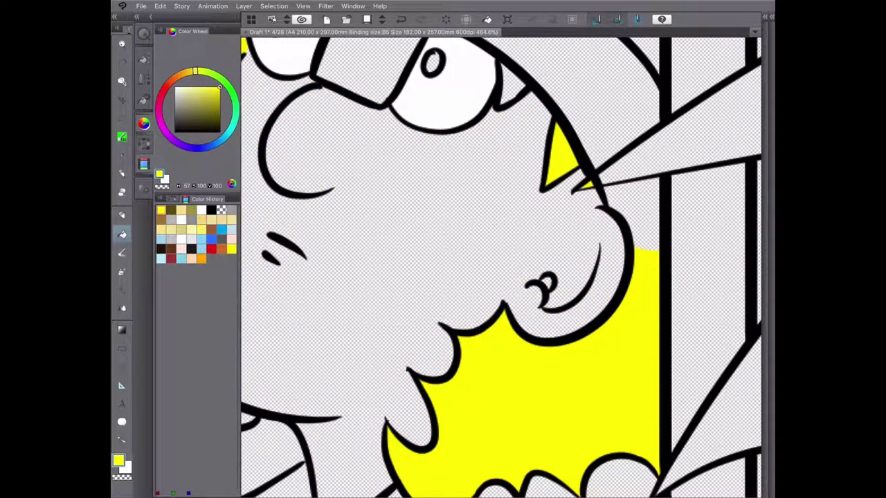
scroll(484, 249, down, 4)
click(425, 218)
scroll(510, 264, down, 2)
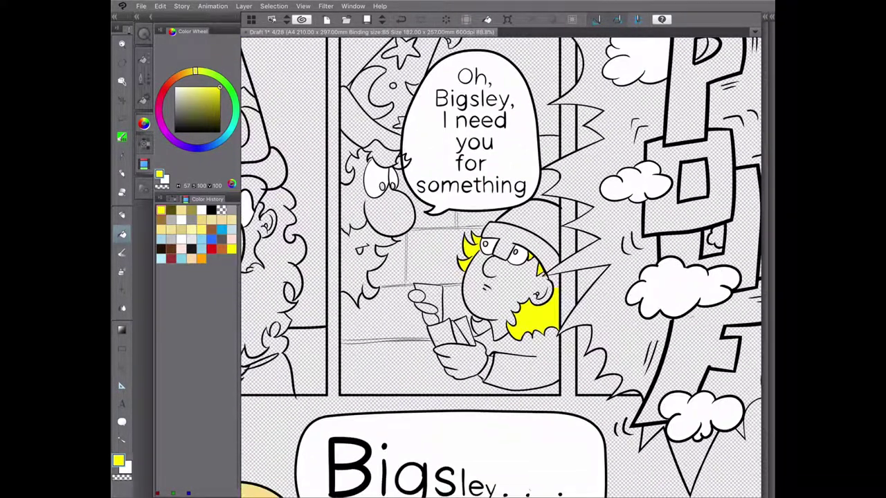
Step: Fill the capped character's hat brim with light grey in the top panel and in the panel beside the wizard
scroll(500, 266, down, 3)
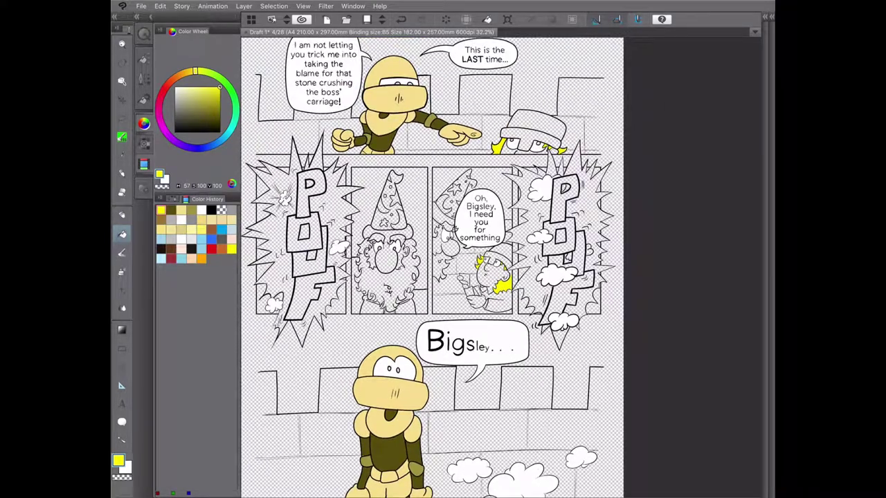
key(x)
click(533, 132)
click(533, 135)
click(161, 258)
click(480, 258)
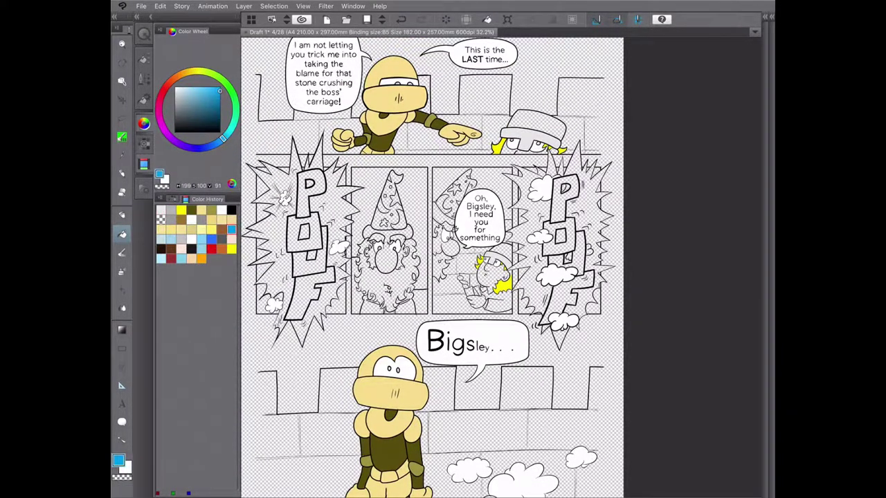
Step: Fill the capped character's irises and the wizard's pointed hat with bright blue in every panel where they appear
scroll(498, 249, up, 8)
click(451, 334)
scroll(498, 263, down, 6)
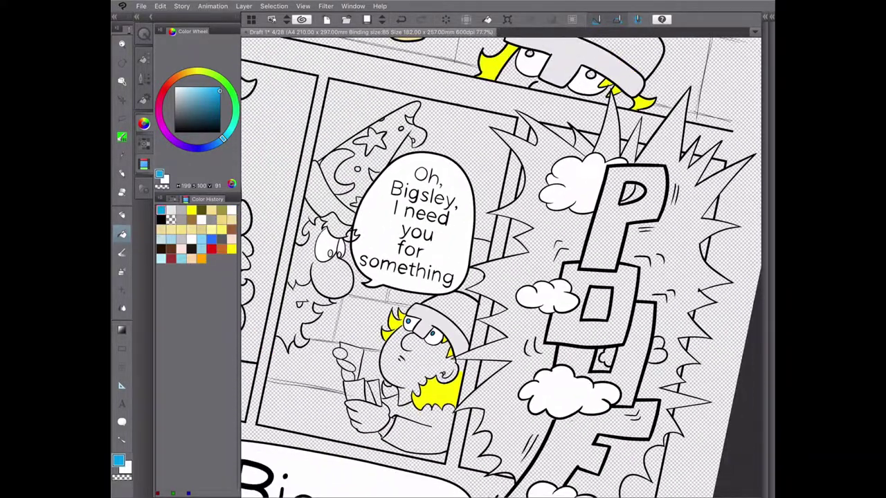
scroll(498, 263, up, 1)
scroll(567, 118, down, 6)
click(470, 135)
scroll(415, 121, up, 6)
click(388, 208)
scroll(437, 262, down, 5)
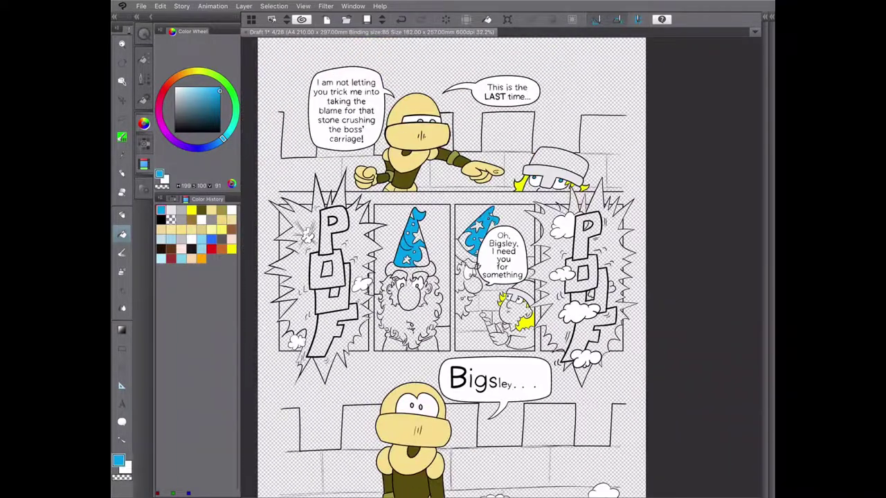
Step: Fill the pupils of the helmeted character and the wizard, and the wizard's mouth, with black
scroll(415, 449, up, 5)
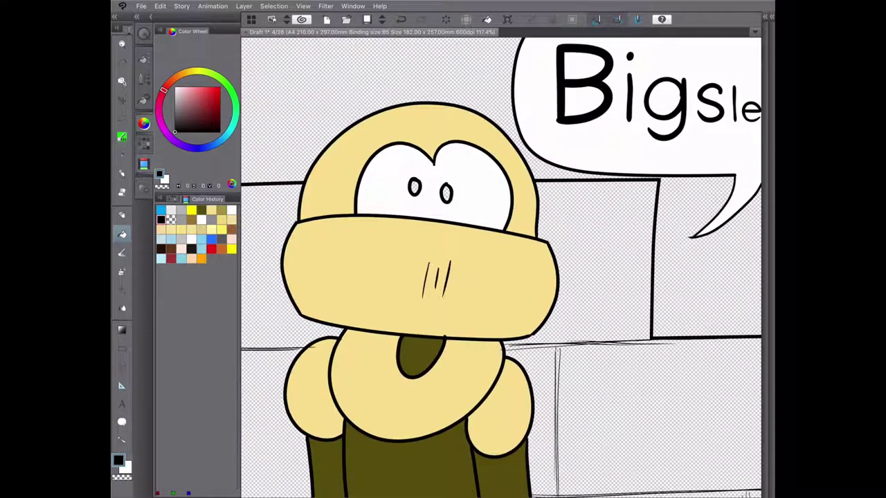
scroll(398, 339, down, 5)
scroll(508, 76, up, 6)
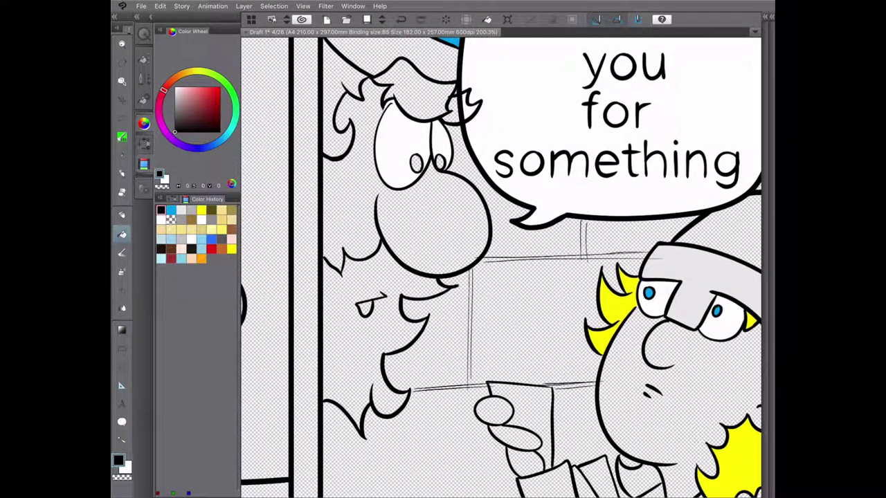
scroll(502, 263, up, 3)
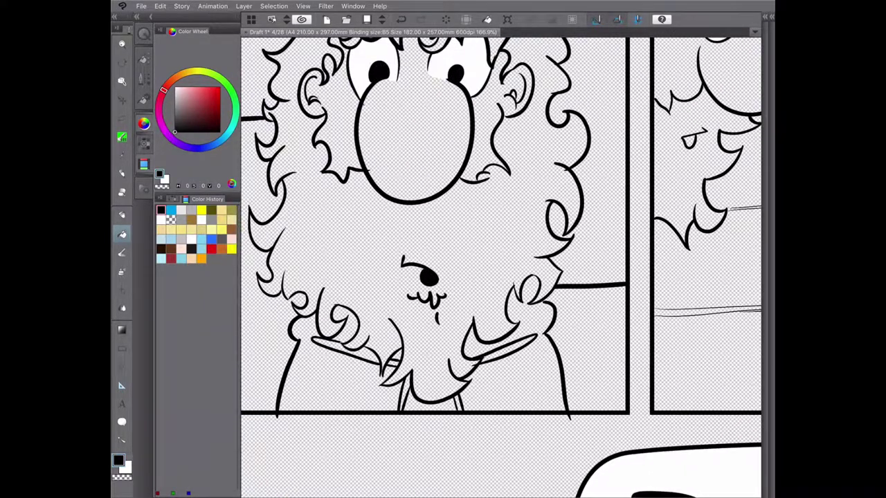
scroll(501, 263, down, 6)
scroll(388, 190, up, 5)
scroll(415, 277, down, 5)
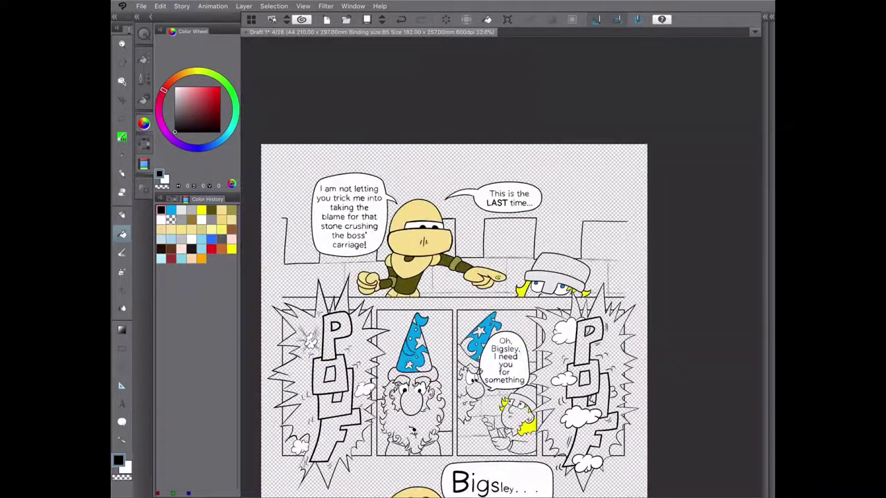
scroll(466, 284, down, 1)
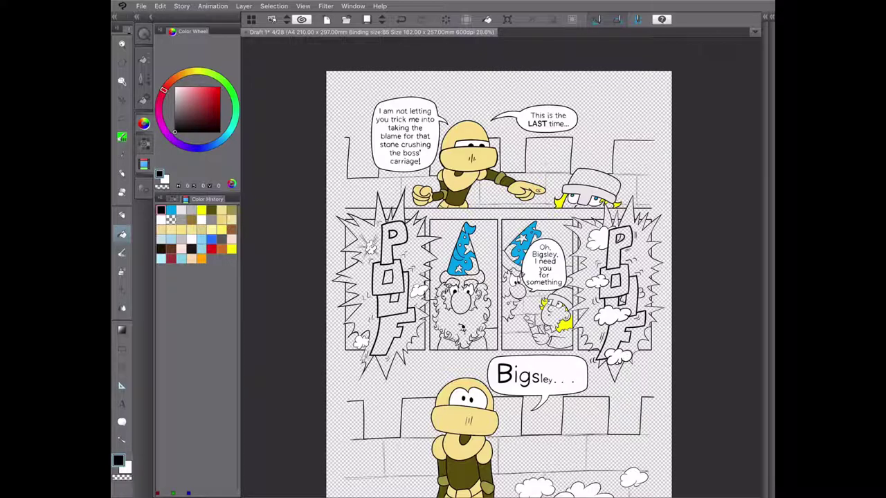
key(ctrl+z)
scroll(460, 291, up, 4)
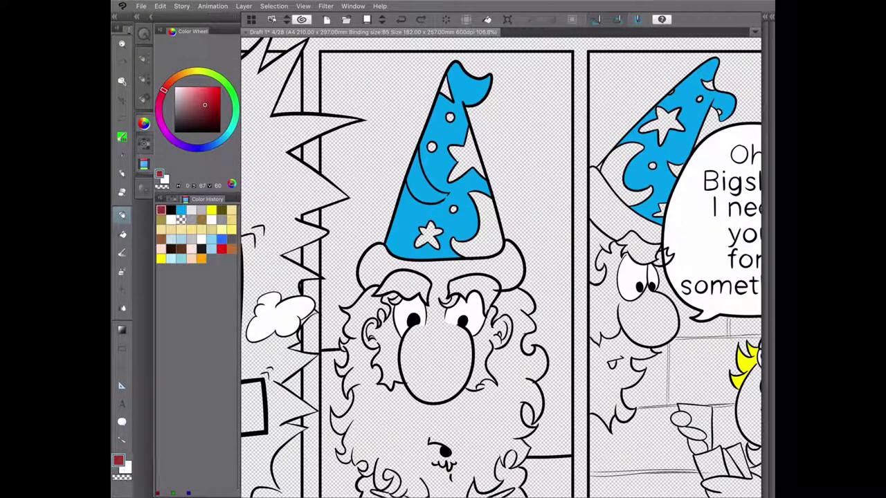
drag(430, 290, 447, 289)
key(g)
click(381, 267)
Step: Undo the dark red brim colouring, bridge the gap between the wizard's eyebrows in bright red and fill his hat brims bright red
click(222, 248)
key(ctrl+z)
key(ctrl+z)
key(p)
key(e)
drag(430, 289, 448, 288)
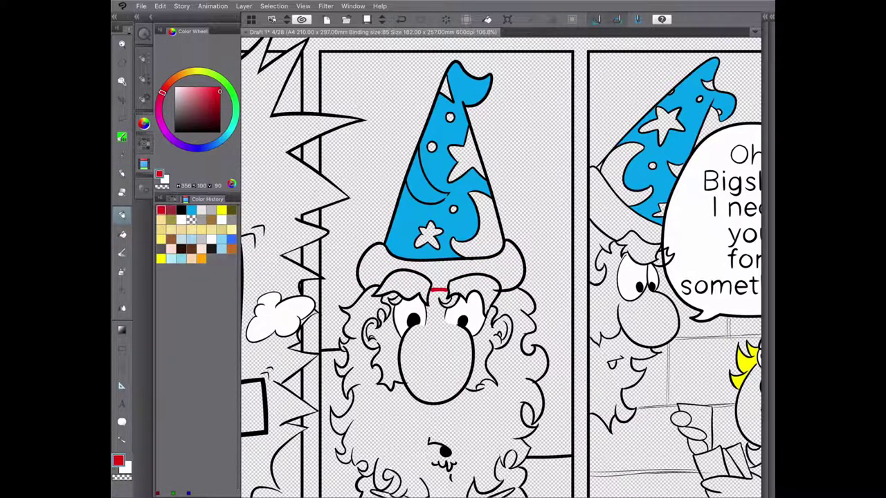
key(g)
click(381, 266)
scroll(498, 263, down, 5)
click(503, 223)
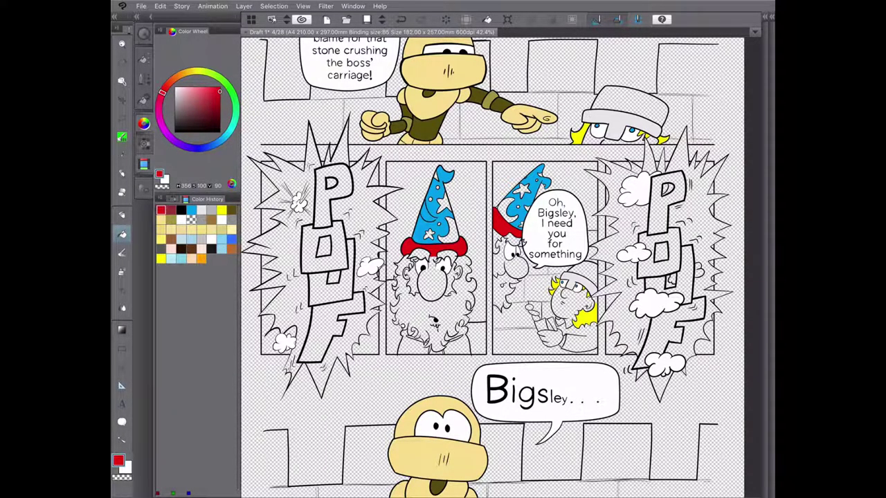
Step: Fill the capped character's hat crown with brown in the top panel and in the panel beside the wizard
click(626, 105)
key(ctrl+z)
click(626, 105)
click(581, 272)
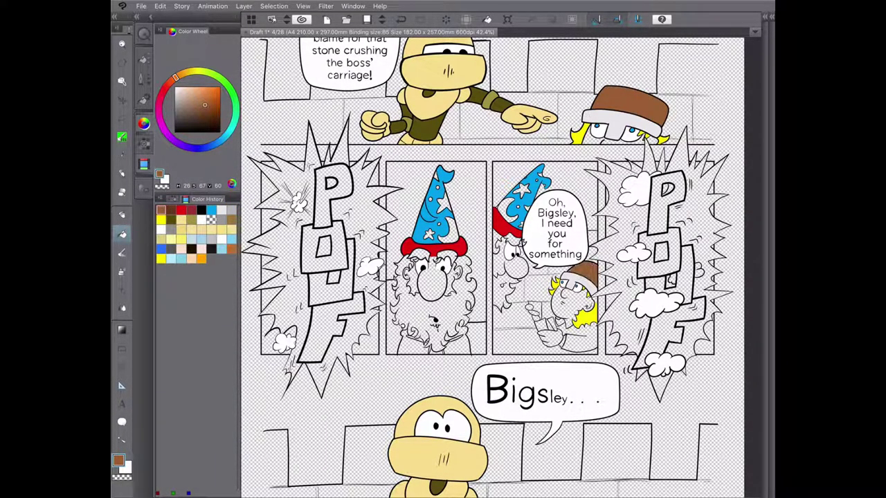
scroll(434, 263, up, 5)
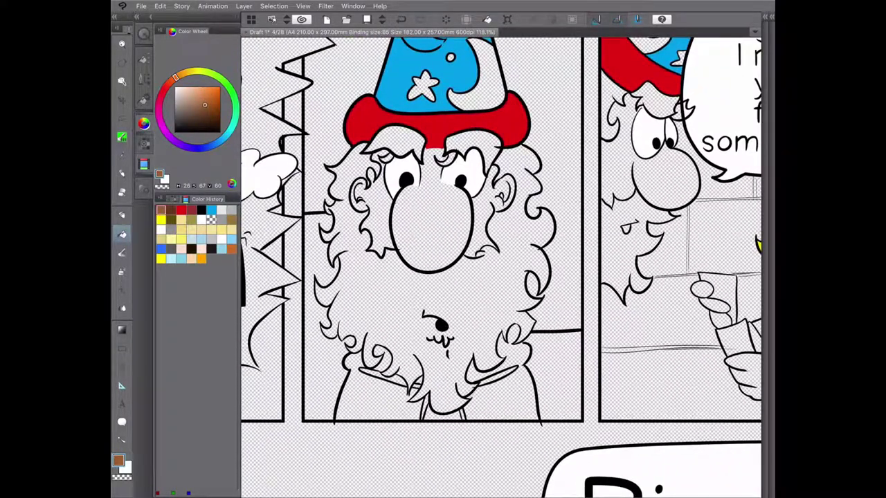
Step: Fill the stars and crescent moons on the front-facing wizard's pointed hat with bright yellow
key(x)
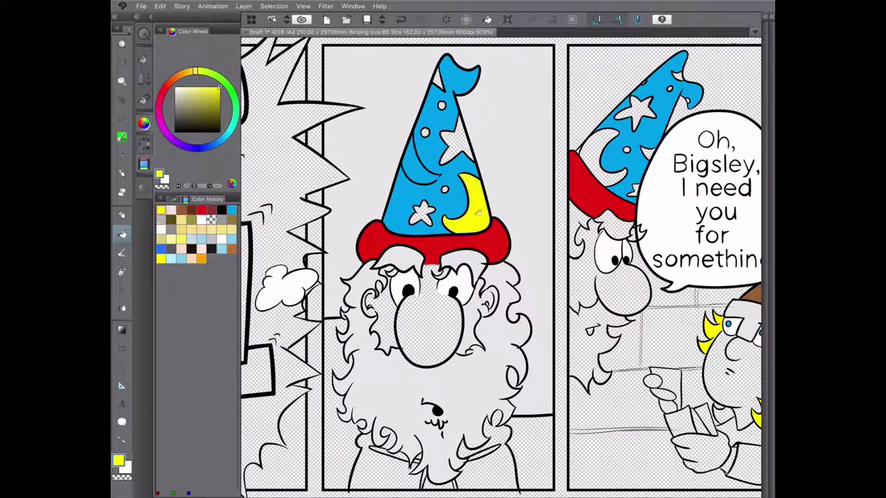
click(420, 211)
click(455, 142)
key(e)
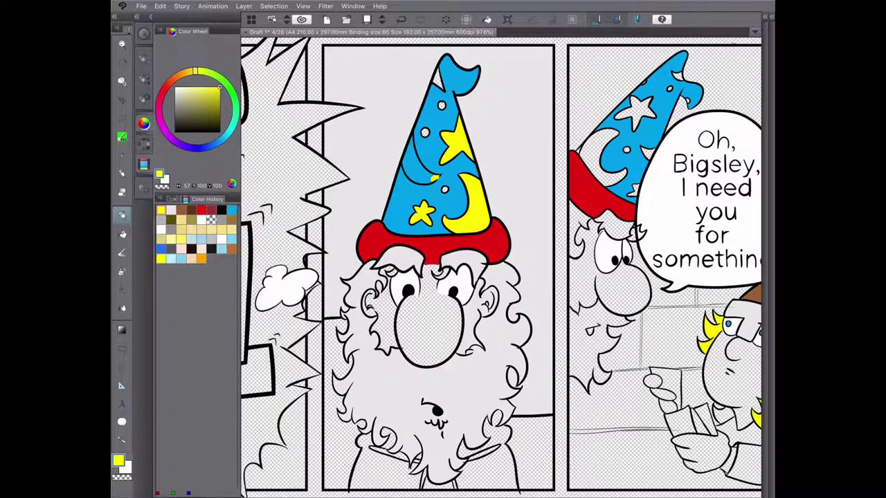
key(g)
click(434, 178)
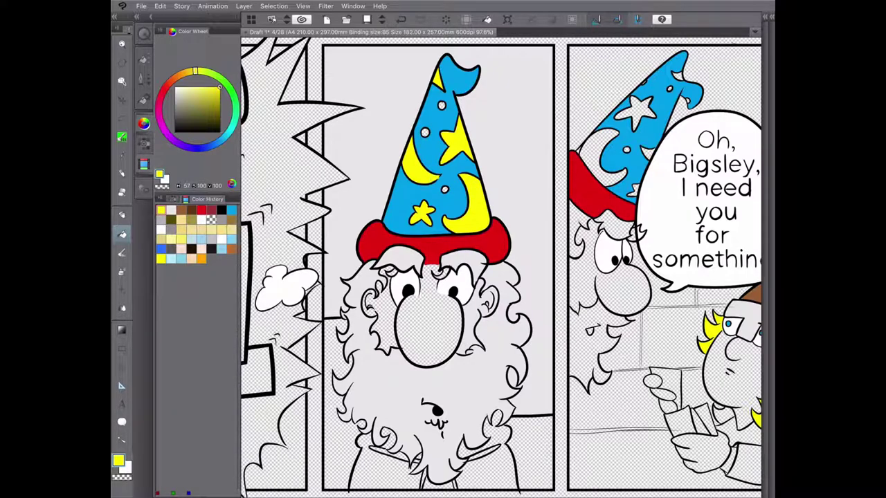
Step: Fill the small round dots on the wizard's hat with vivid purple in both adjacent panels
click(177, 142)
click(425, 132)
click(441, 105)
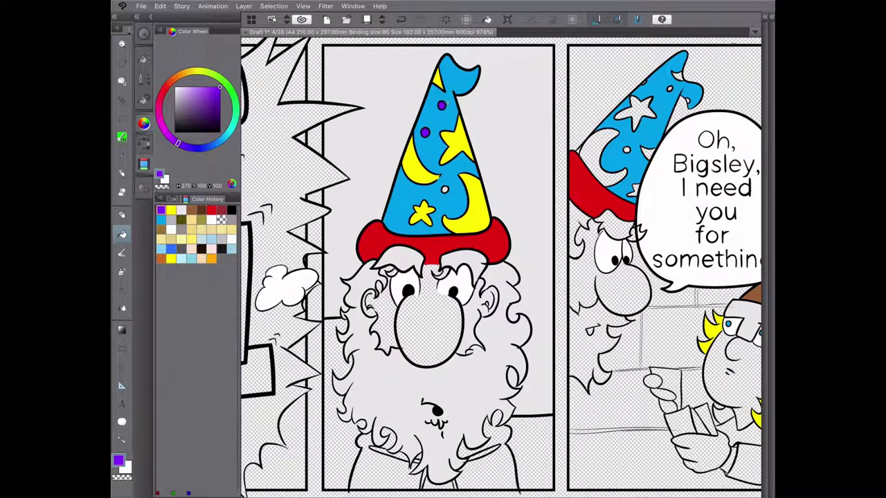
click(627, 149)
scroll(754, 59, up, 5)
click(669, 90)
click(644, 84)
key(i)
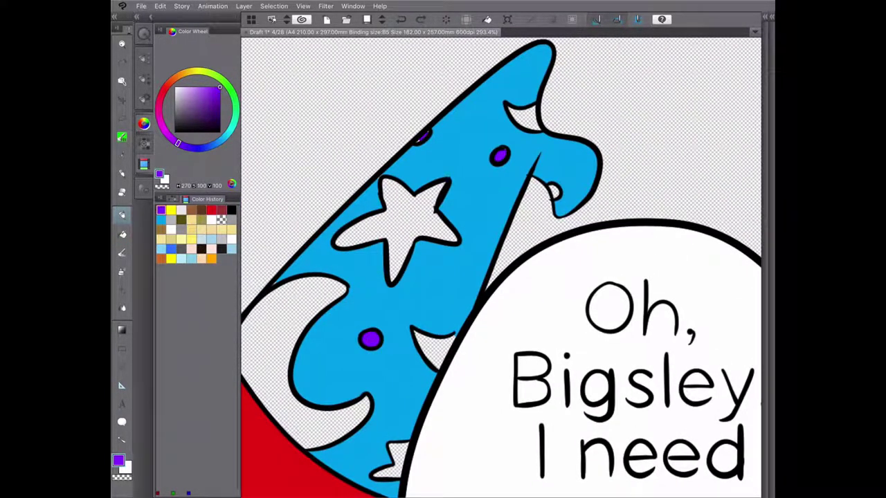
click(612, 113)
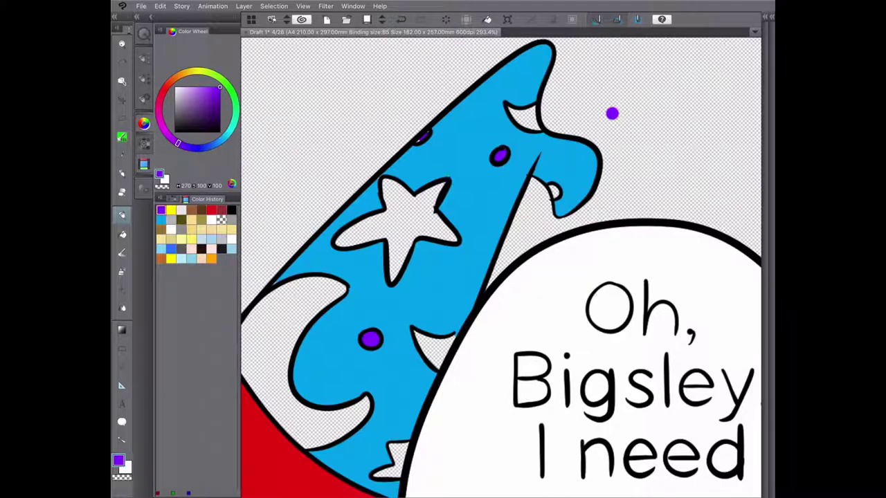
Step: Fill the stars and crescent moons on the wizard's tilted hat beside the speech bubble with bright yellow
click(170, 210)
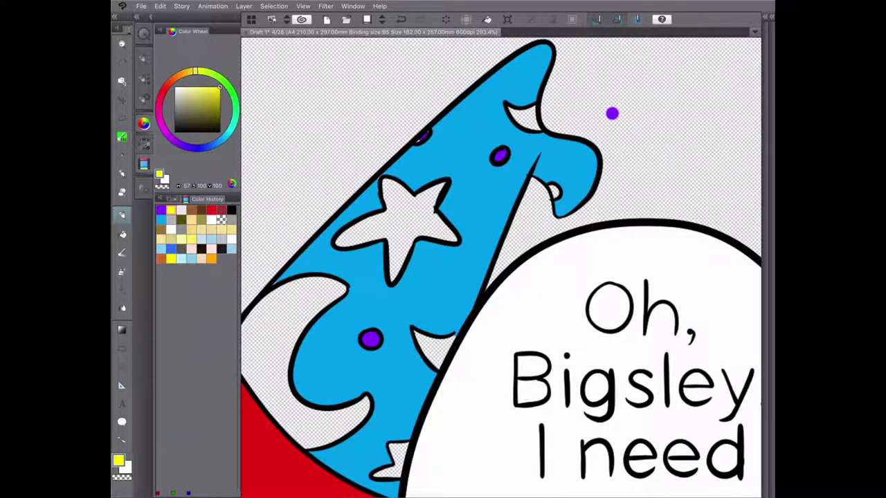
key(g)
click(526, 116)
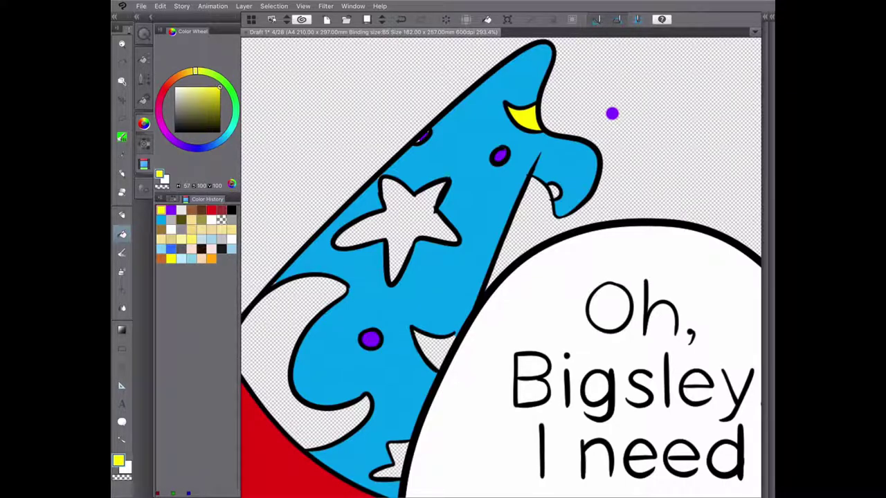
click(415, 215)
click(294, 332)
scroll(501, 266, down, 3)
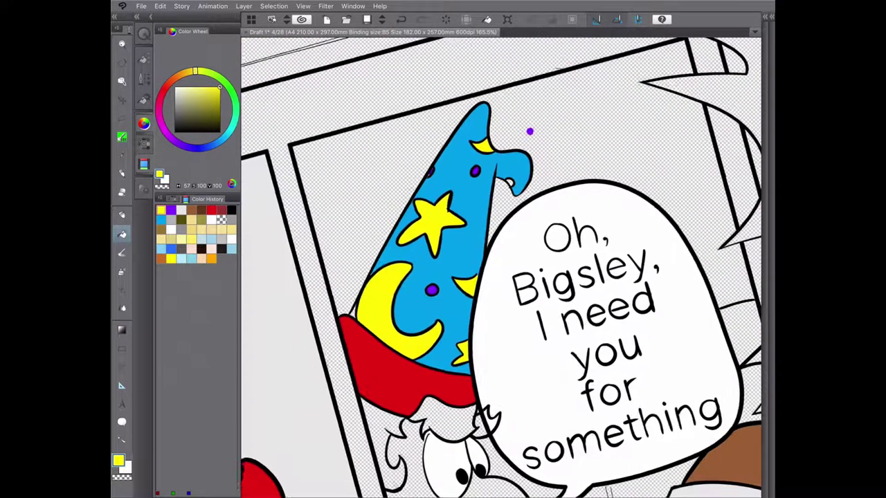
key(i)
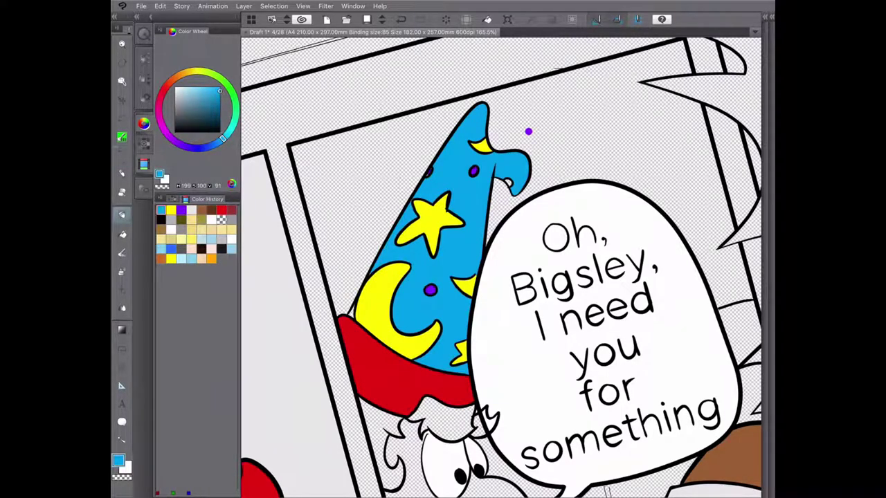
scroll(528, 131, down, 3)
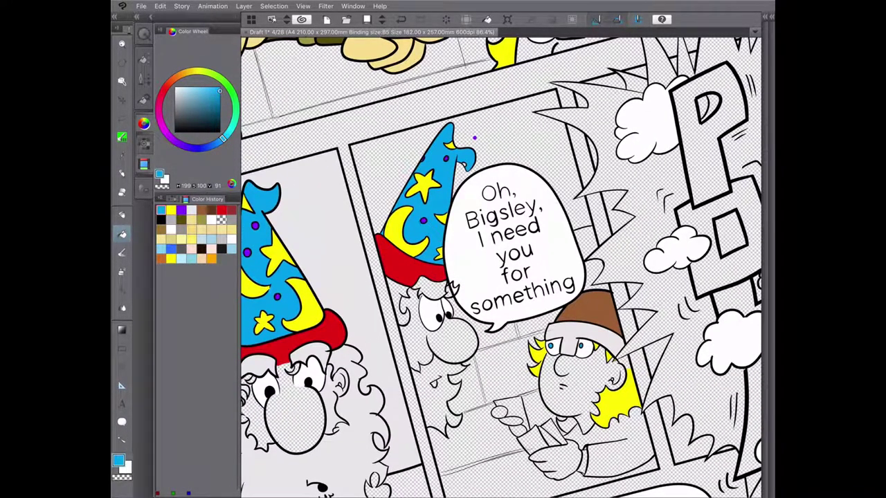
click(475, 138)
Step: Fill the side-facing wizard's eyebrow, hair and beard with light grey and his mouth with black
scroll(308, 462, up, 3)
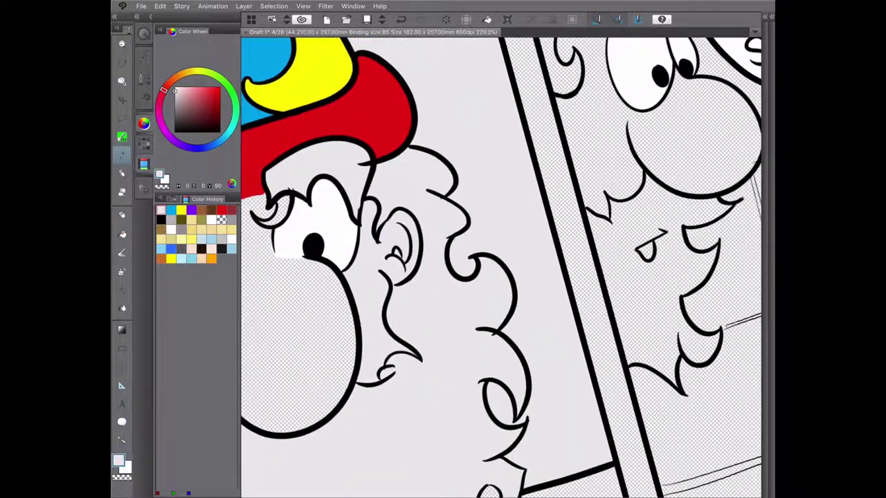
scroll(501, 266, down, 2)
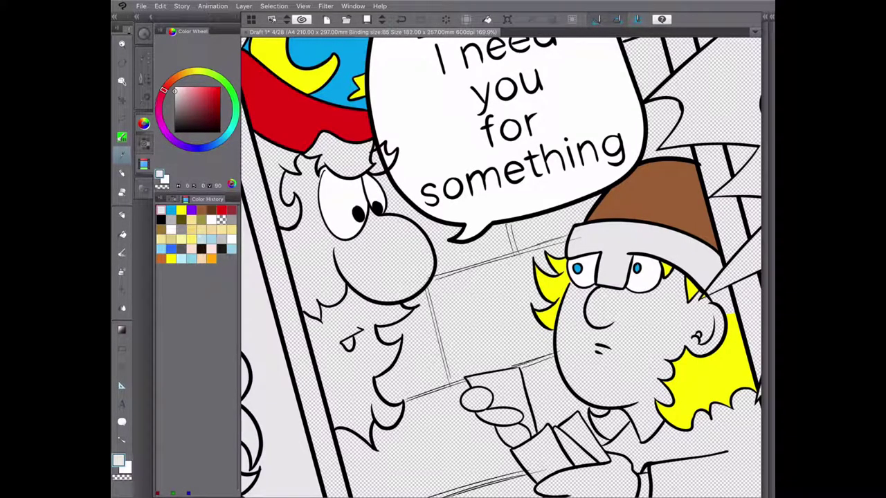
key(b)
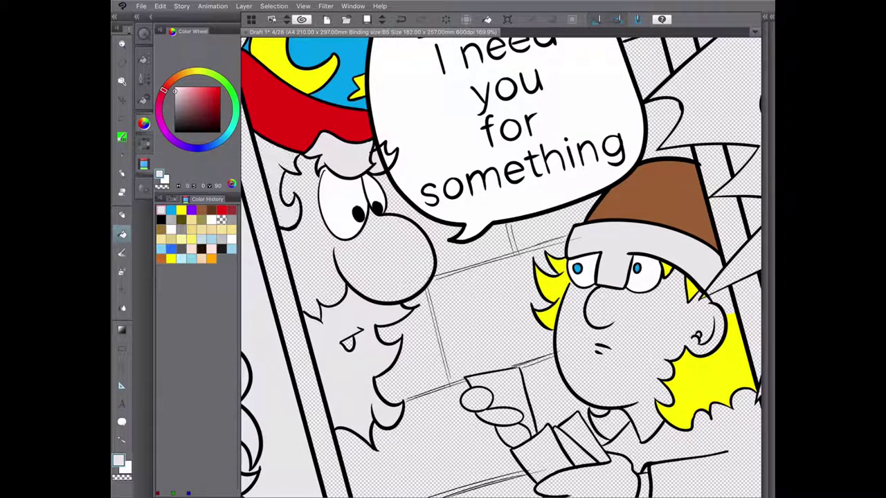
key(x)
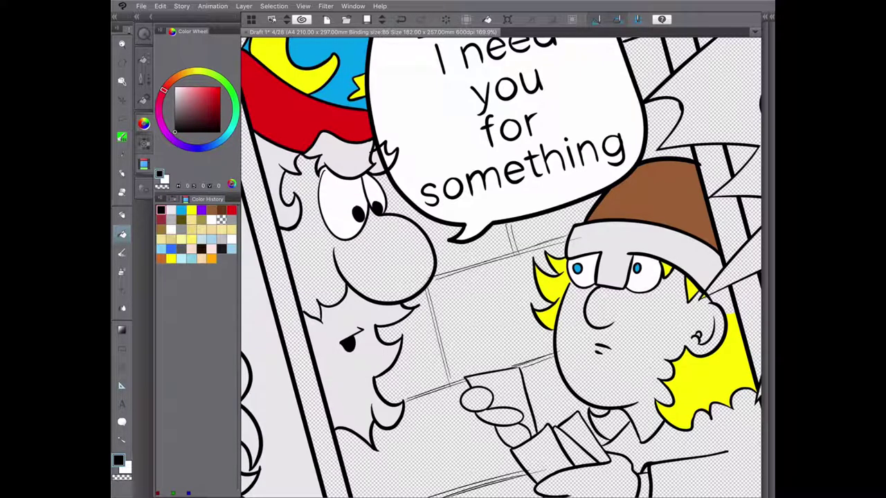
Step: Fill the wizard's face, nose and ears with light peach skin tone in both adjacent panels
scroll(393, 266, down, 3)
click(373, 267)
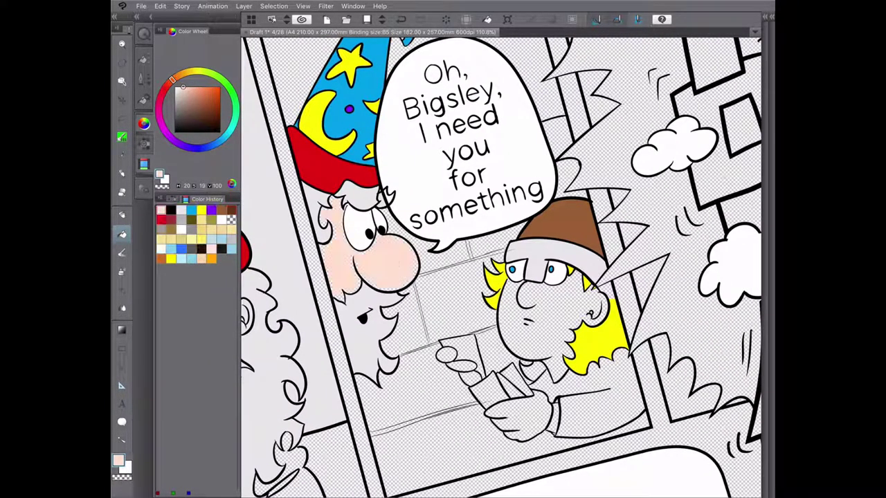
scroll(262, 290, up, 3)
click(325, 297)
click(435, 240)
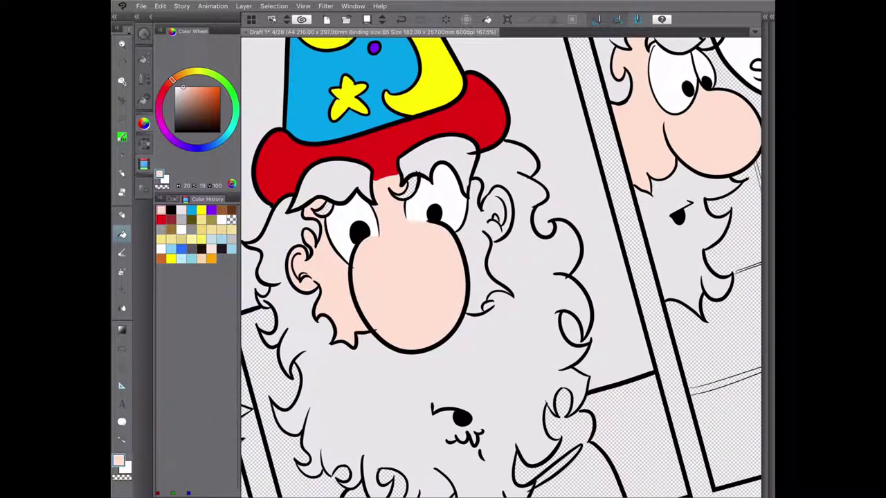
key(p)
scroll(493, 245, up, 3)
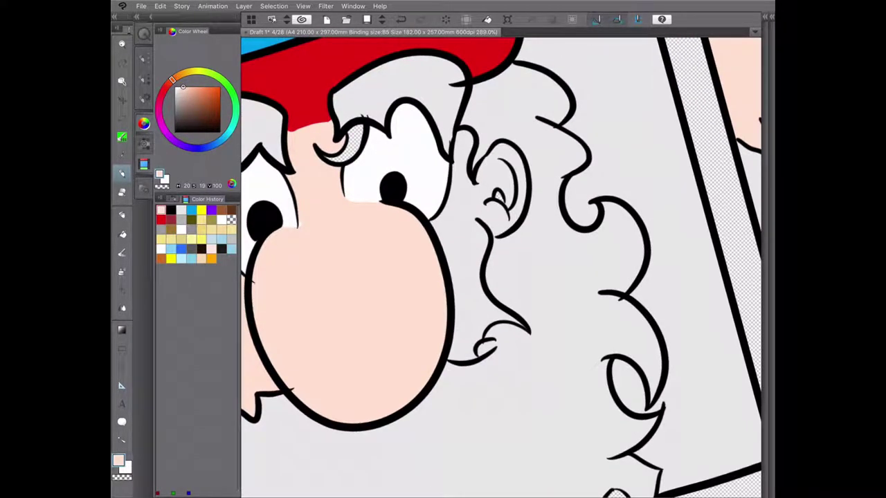
key(g)
click(508, 187)
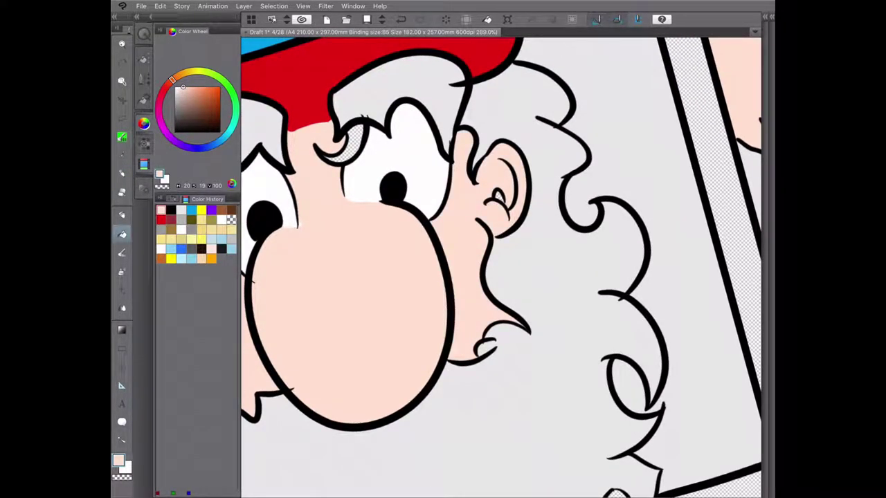
Step: Fill the inner openings of the front-facing wizard's ears with black
click(170, 209)
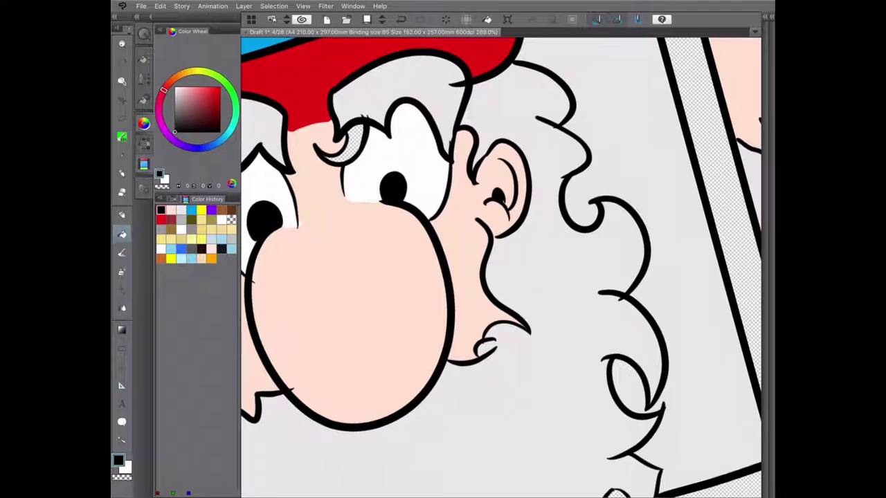
click(364, 206)
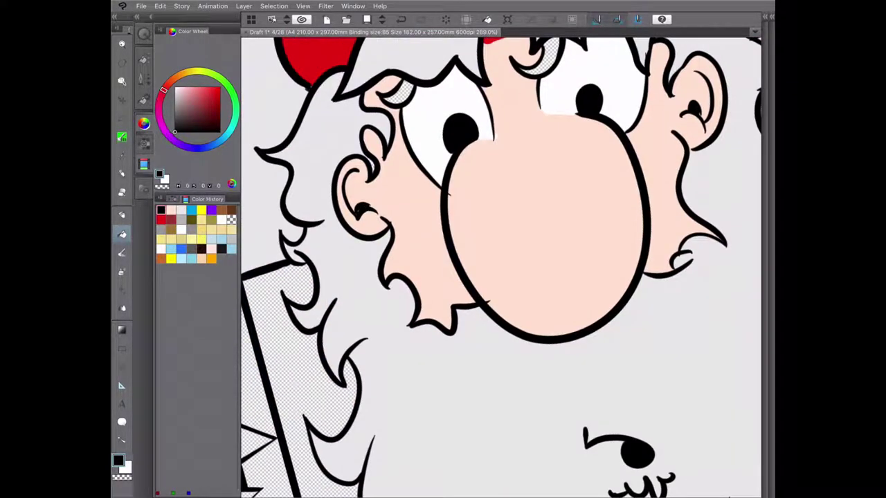
drag(501, 267, 359, 364)
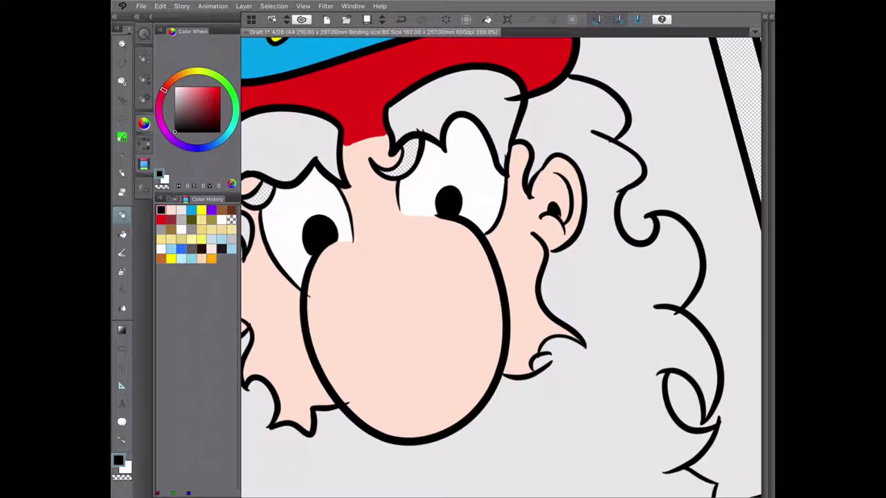
key(p)
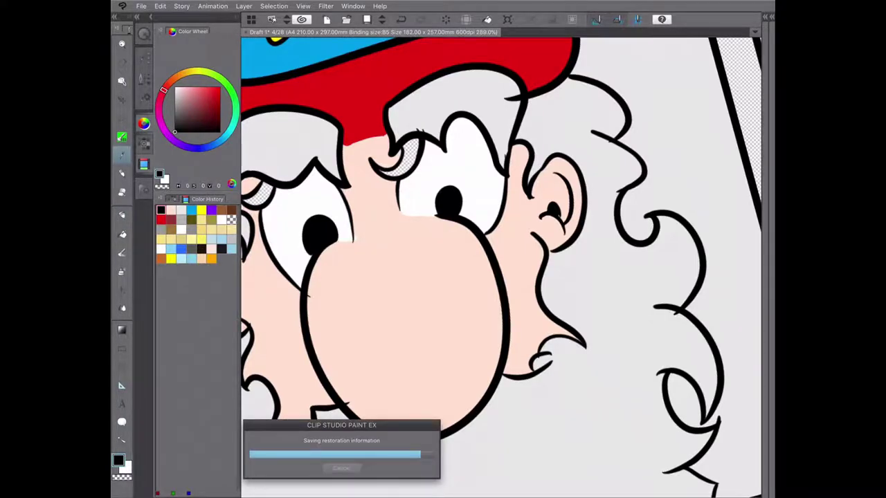
drag(408, 147, 405, 211)
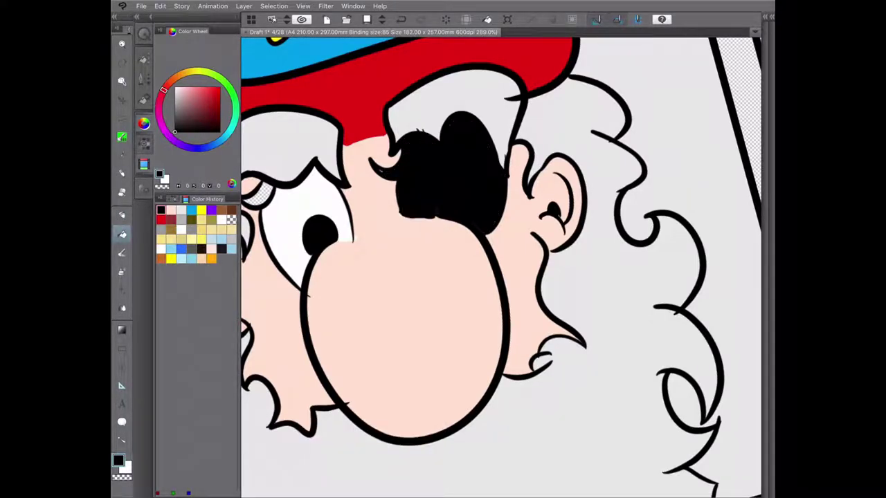
key(x)
key(e)
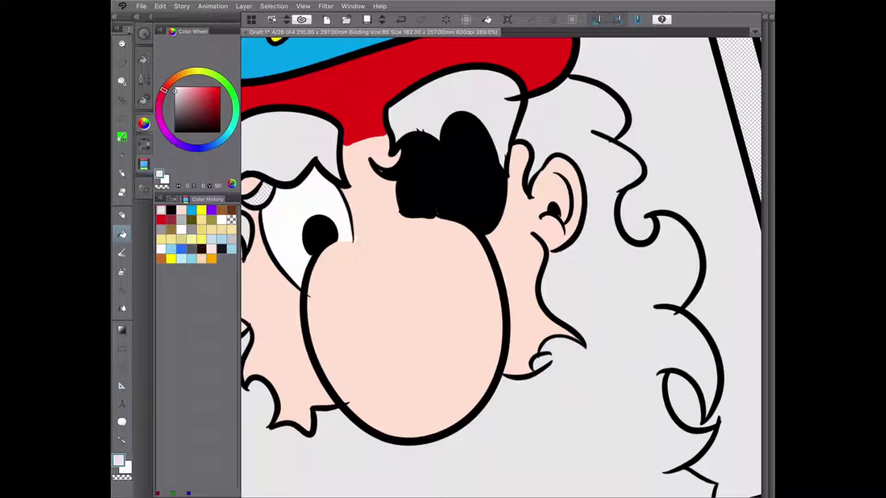
key(ctrl+z)
Step: Fill the front-facing wizard's robe with the hat's bright blue and the shirt below his beard with purple
scroll(501, 267, down, 6)
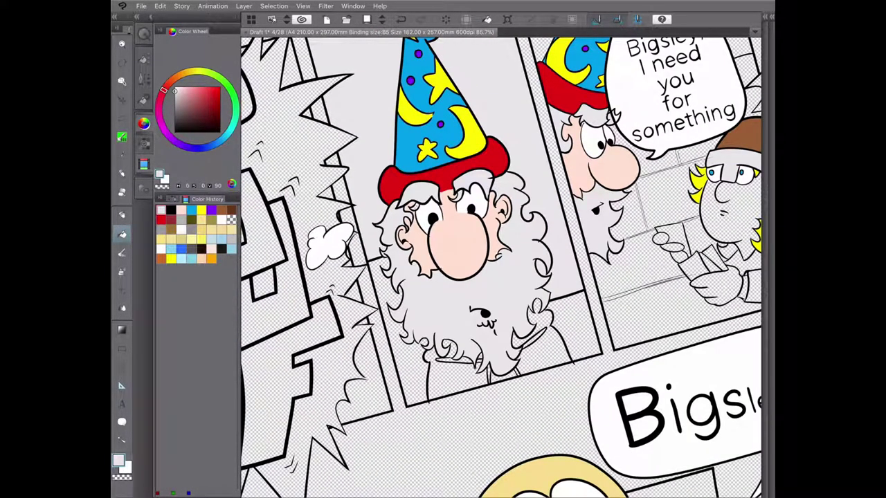
alt+click(419, 111)
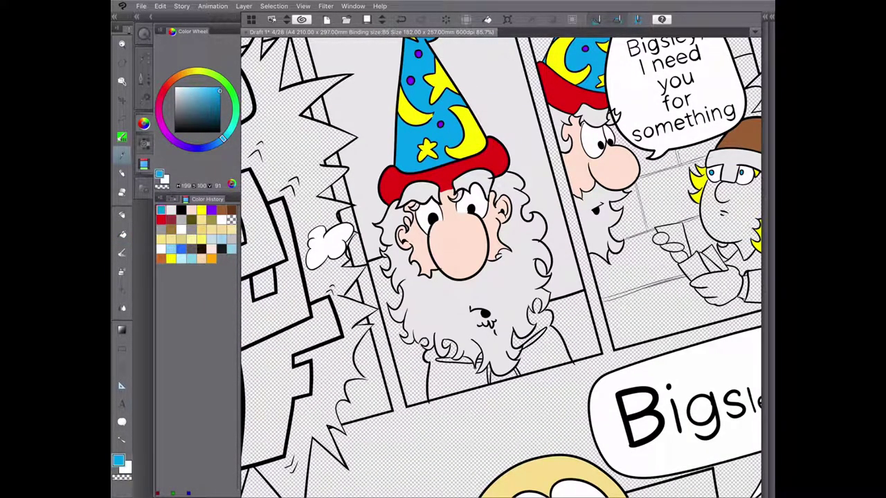
click(453, 379)
click(546, 346)
click(451, 349)
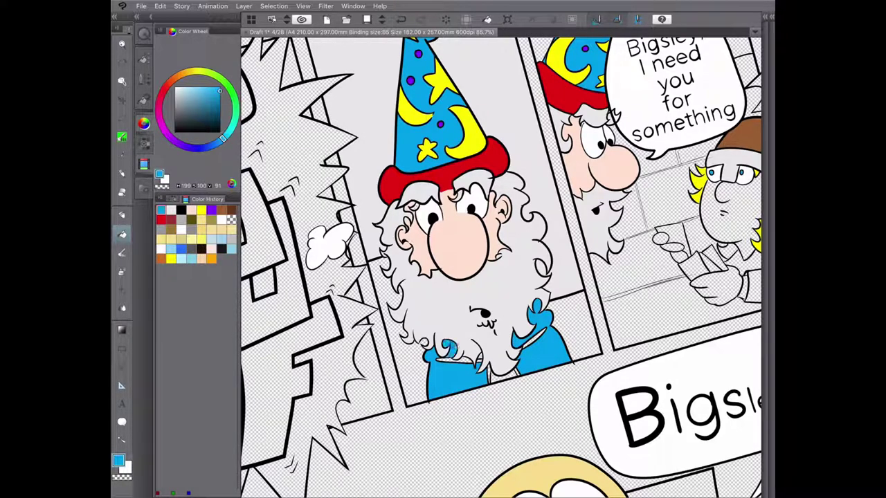
click(211, 209)
click(502, 376)
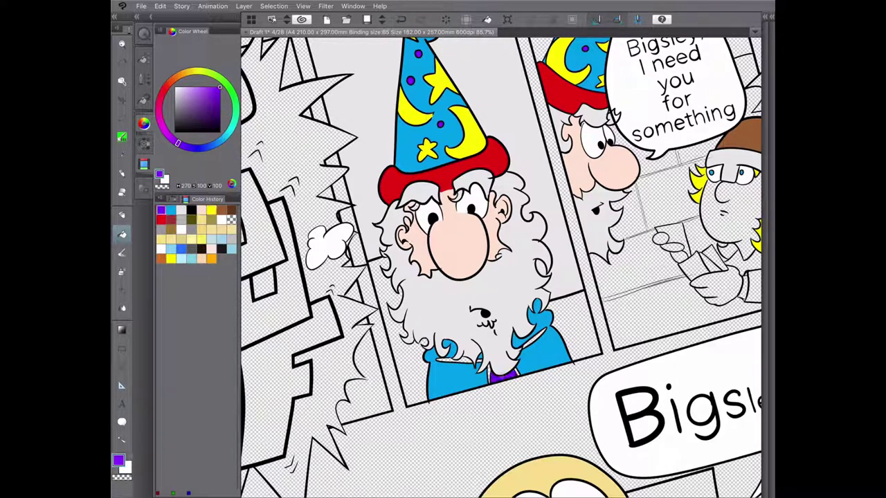
Step: Fill the collar openings and the front edges of the wizard's robe with black
click(191, 209)
drag(437, 362, 547, 329)
drag(488, 364, 490, 384)
scroll(482, 360, up, 5)
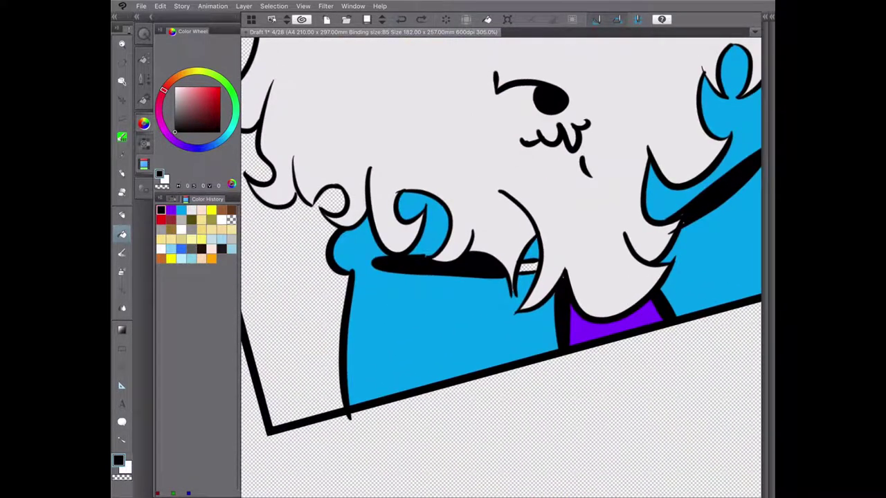
scroll(482, 359, down, 4)
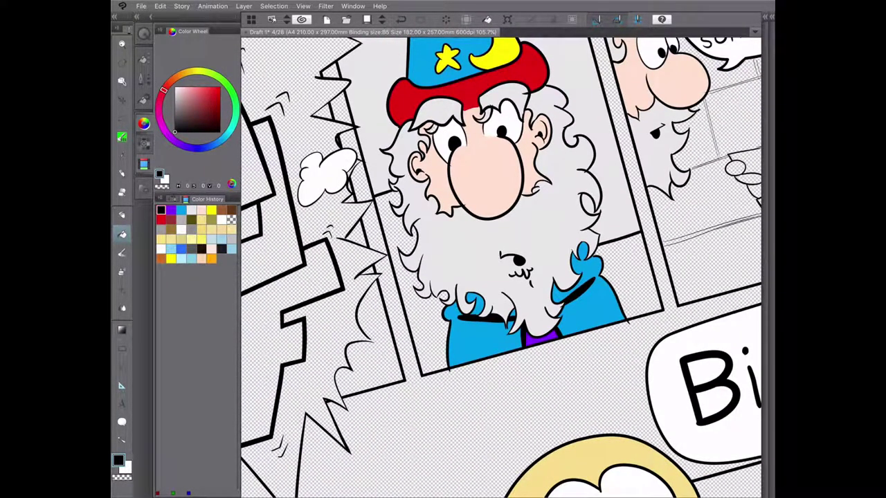
Step: Fill the background behind the front-facing wizard with pale sky blue
scroll(501, 288, down, 4)
scroll(501, 277, up, 4)
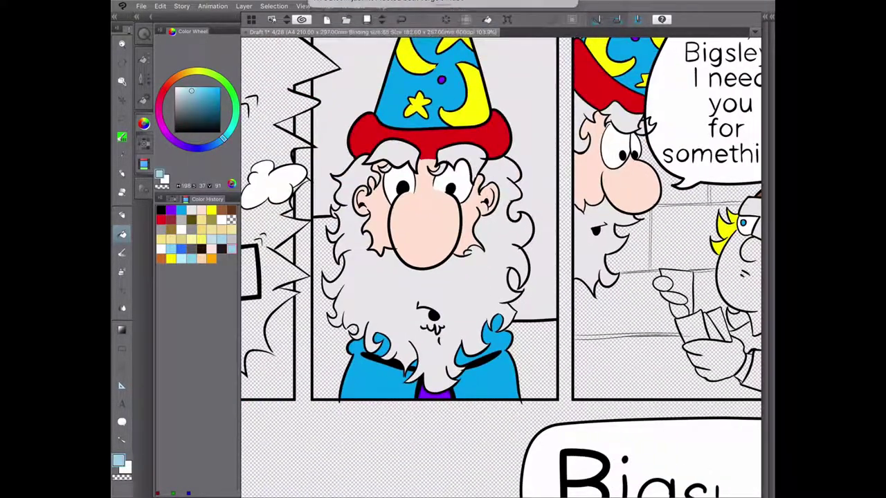
click(536, 208)
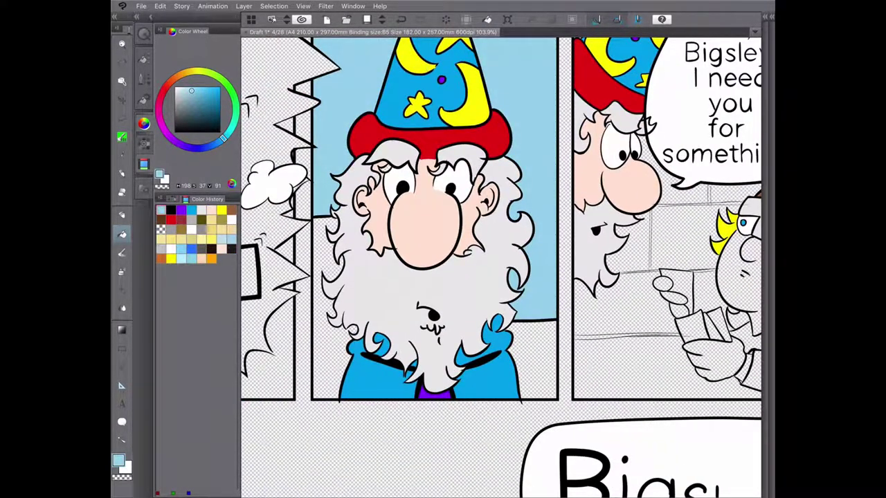
Step: Fill the low wall behind the front-facing wizard and the brick wall in the speech bubble panel with dark grey
click(182, 117)
click(323, 346)
click(532, 359)
scroll(501, 277, down, 2)
mouse_move(456, 325)
mouse_down()
mouse_move(487, 290)
mouse_move(491, 253)
mouse_move(580, 238)
mouse_up()
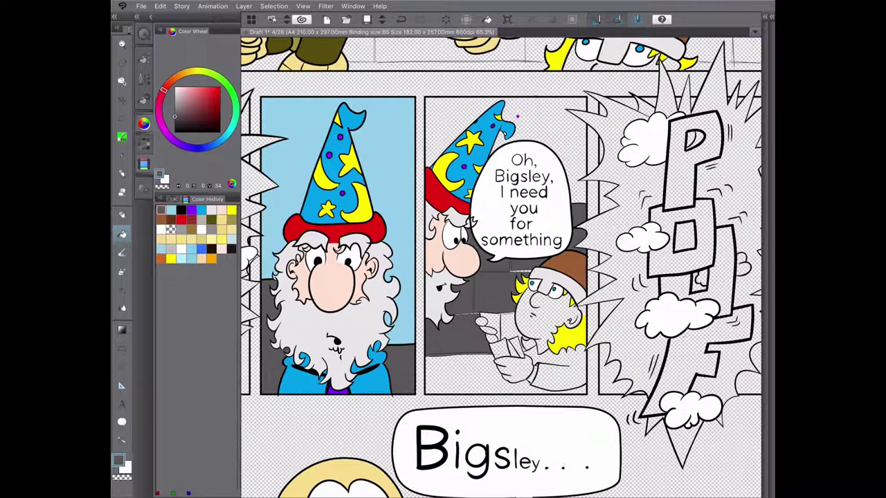
click(514, 332)
Step: Fill the ledge in the speech bubble panel with light grey and the blond character's face and hands with pale skin tone
click(174, 100)
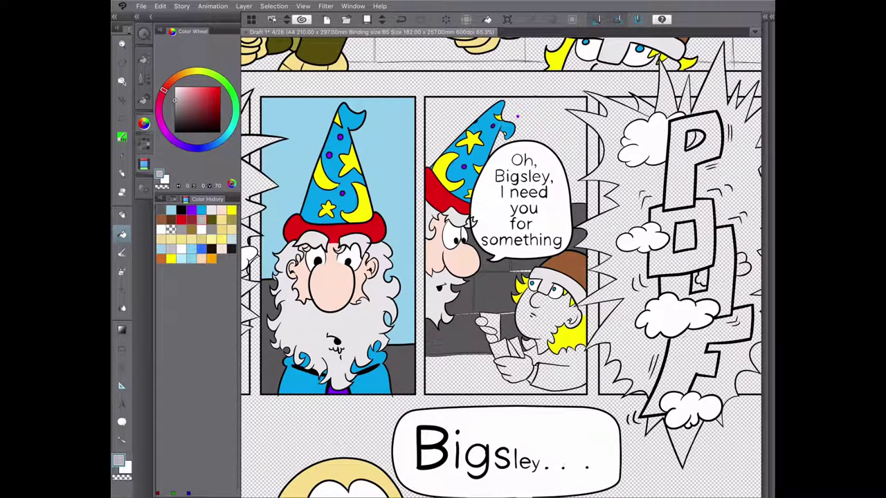
click(505, 373)
click(172, 79)
click(182, 87)
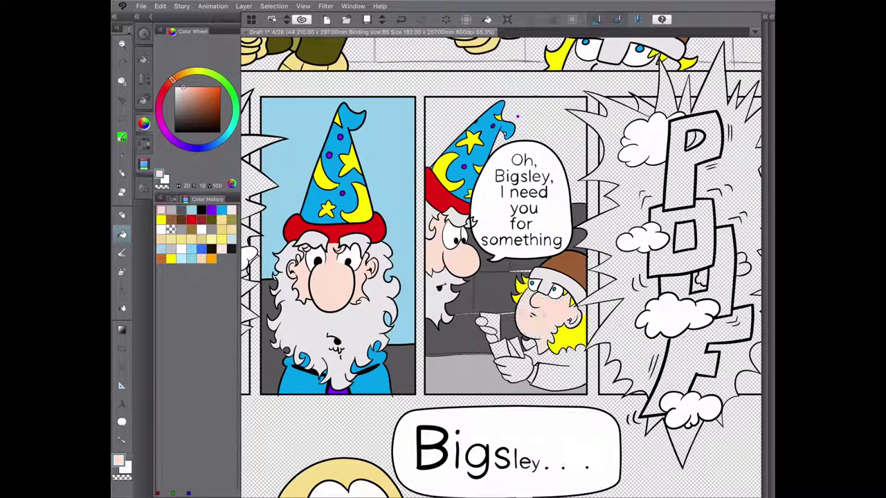
Step: Fill the blond character's remaining hair with bright yellow and his robe with the hat's brown
click(196, 72)
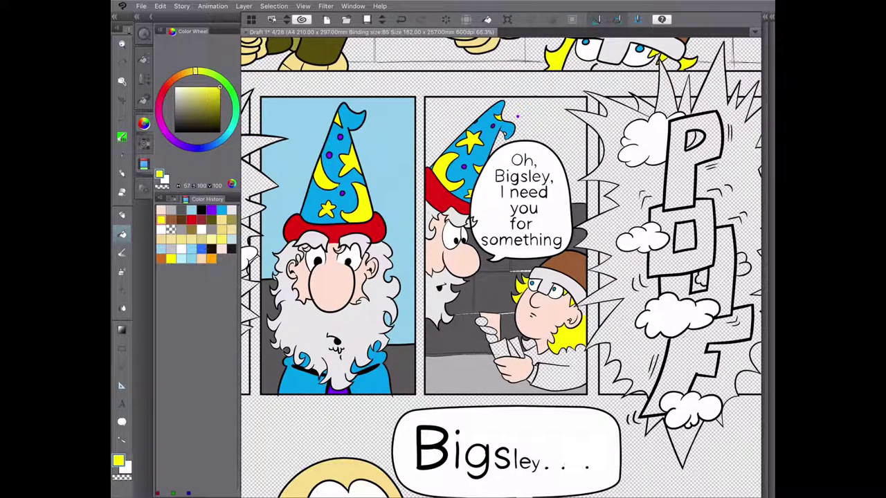
click(219, 87)
alt+click(569, 266)
click(553, 366)
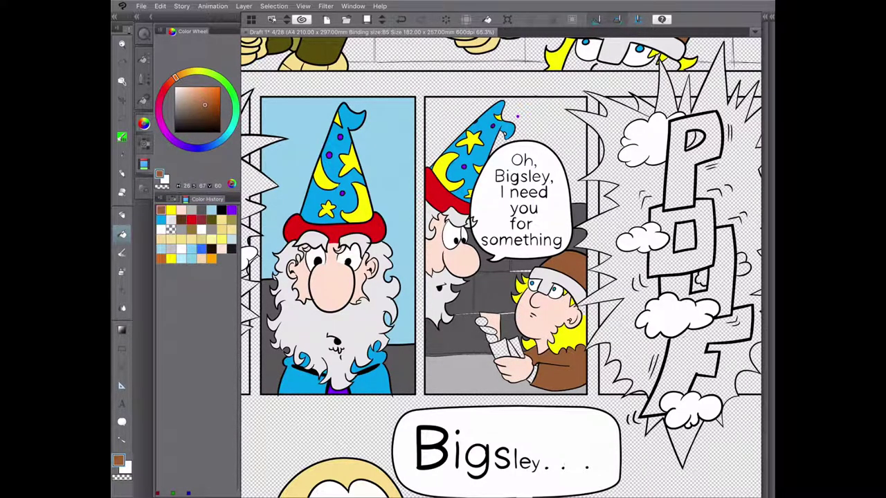
Step: Fill the inside of the blond character's sleeve with near-black and the small gaps at the cuff with dark brown
click(230, 248)
scroll(560, 394, up, 5)
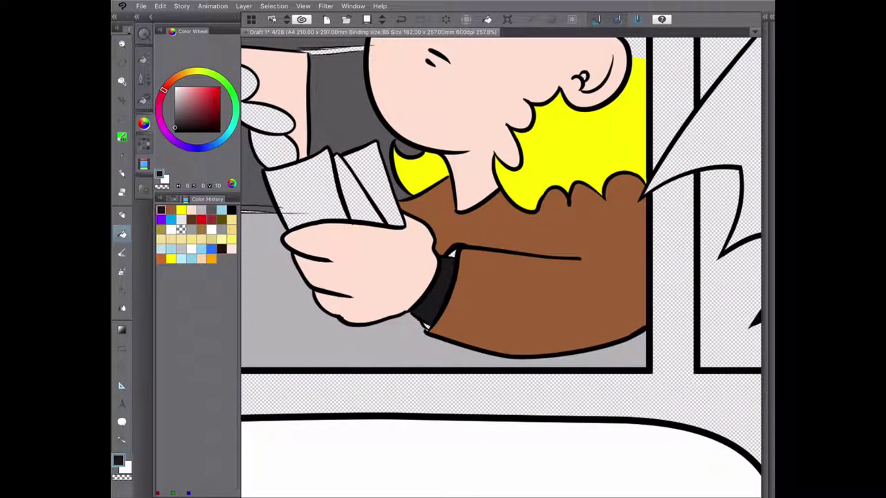
alt+click(423, 323)
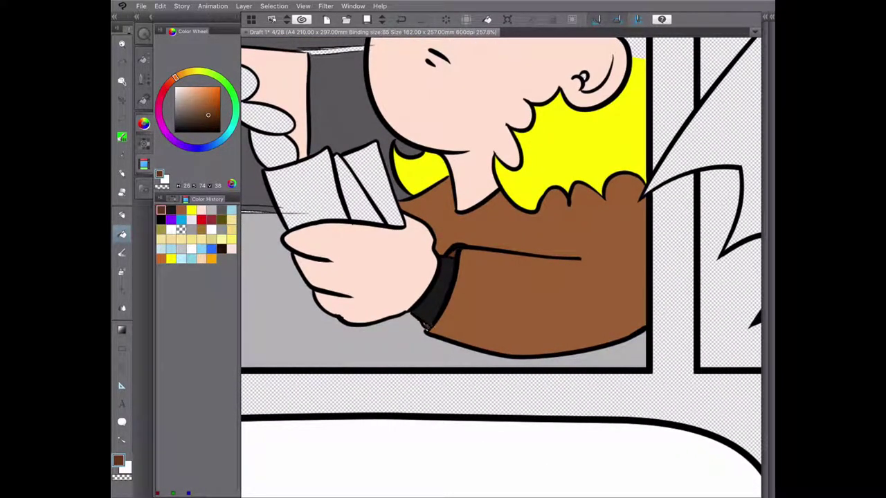
Step: Fill the cards in the blond character's hands with light blue
key(i)
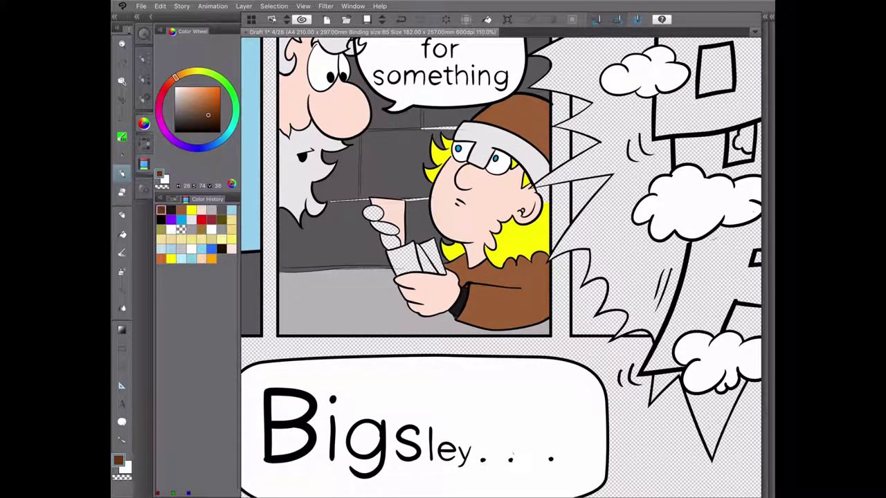
alt+click(250, 138)
key(g)
click(404, 259)
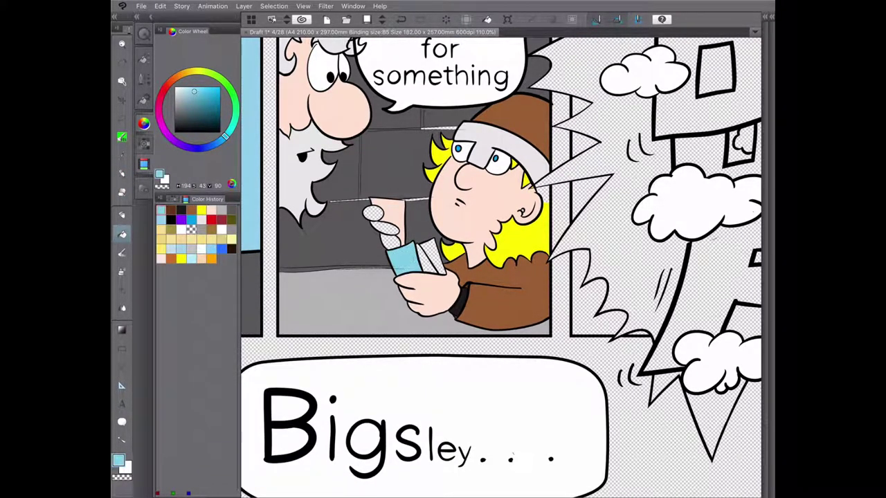
click(424, 259)
click(435, 255)
click(391, 209)
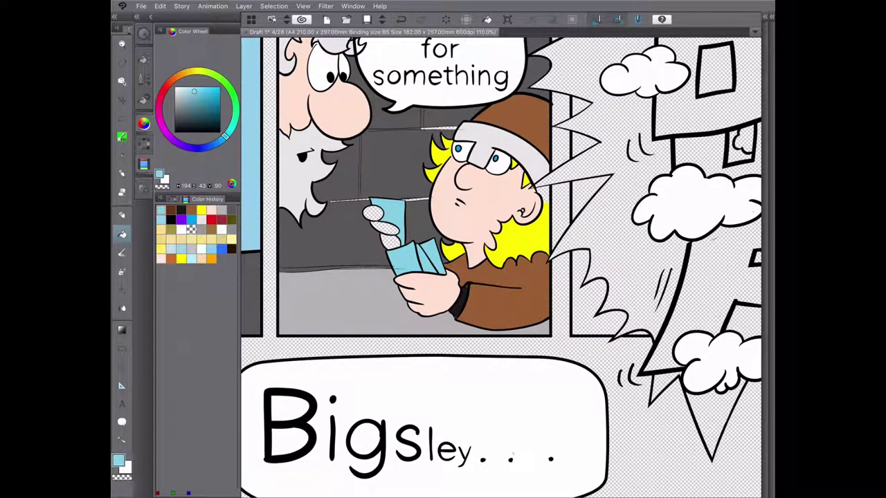
Step: Fill the fingers holding the raised card with the face's pale skin tone
alt+click(457, 208)
click(391, 226)
click(370, 214)
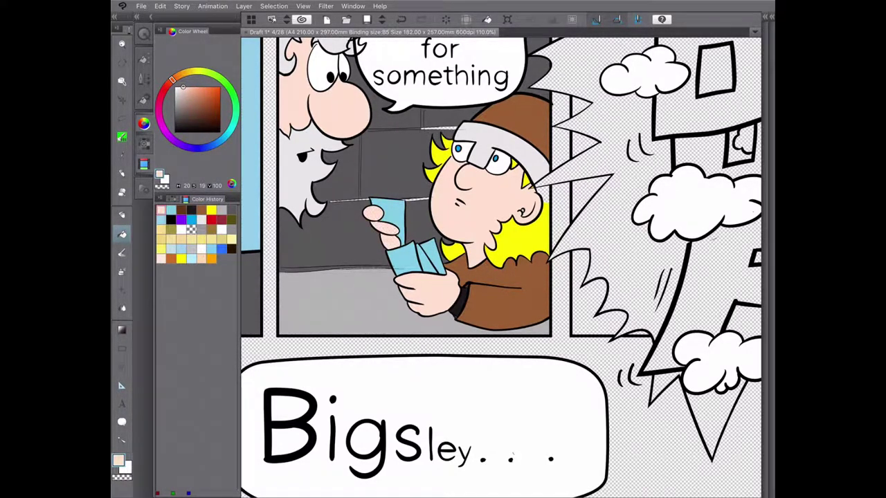
Step: Erase the stray dot beside the wizard's hat tip and fill the sky in the speech bubble panel with pale blue
scroll(498, 263, down, 3)
alt+click(408, 83)
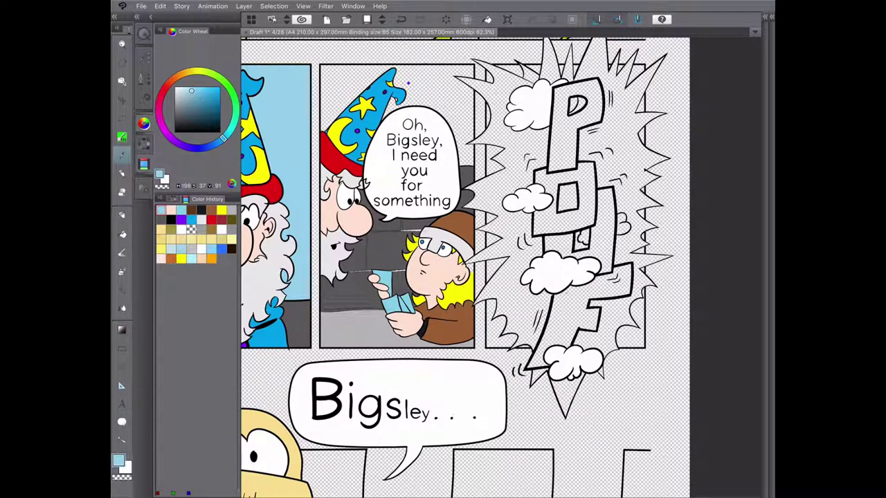
key(e)
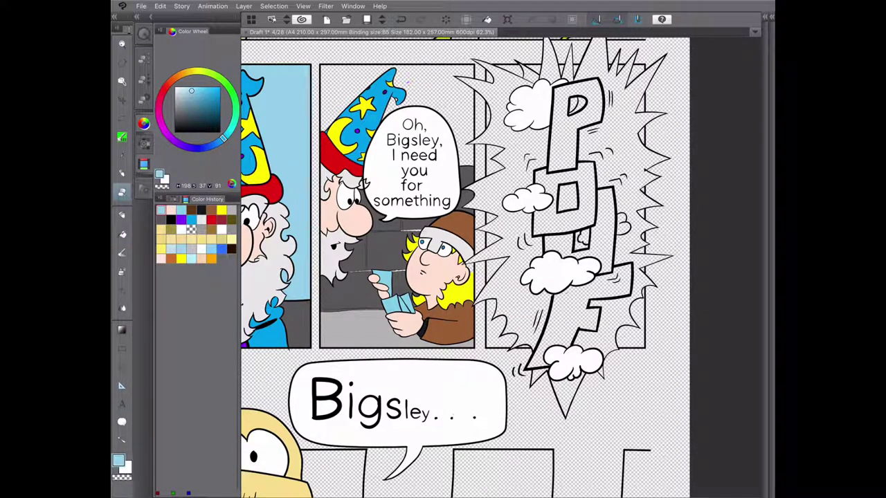
key(g)
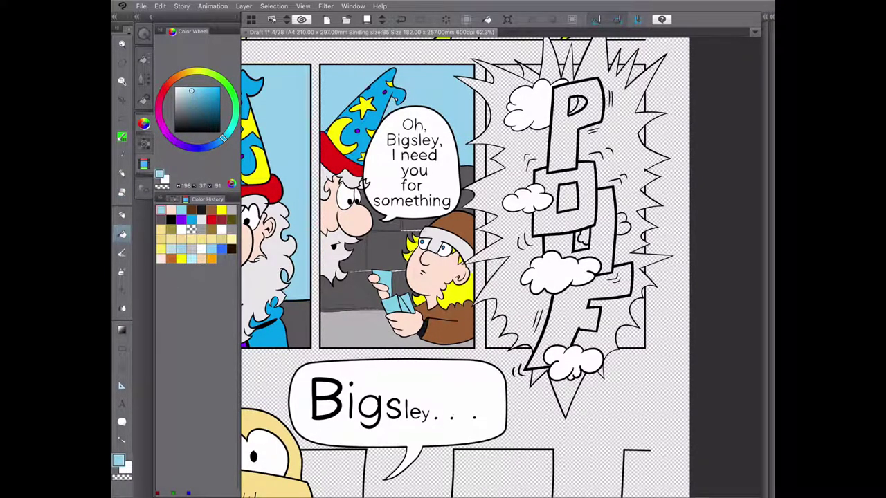
Step: Paint over the unfilled brick joints behind the wizard and blond character in medium grey with the Milli pen at sizes 6 and 10
scroll(346, 236, up, 5)
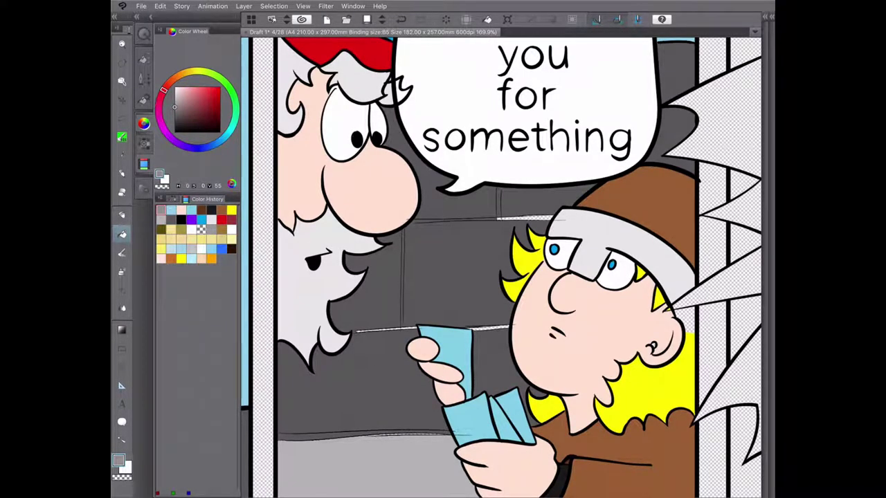
key(p)
scroll(517, 330, up, 2)
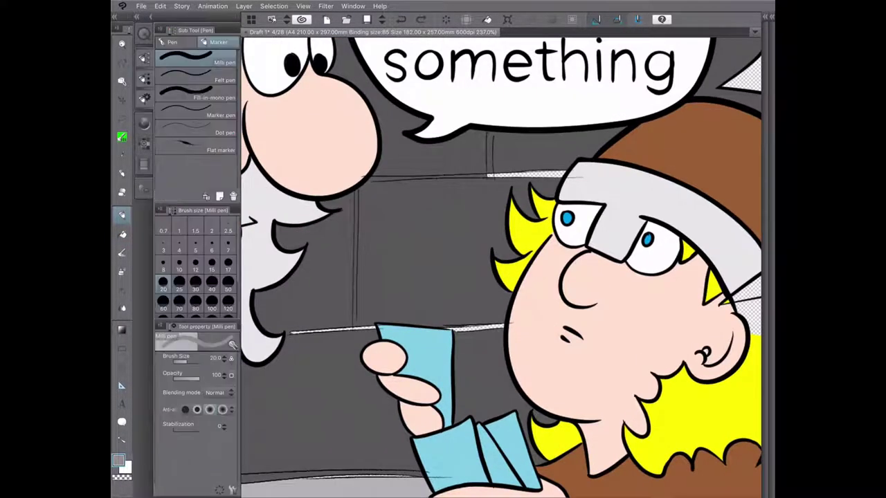
click(212, 250)
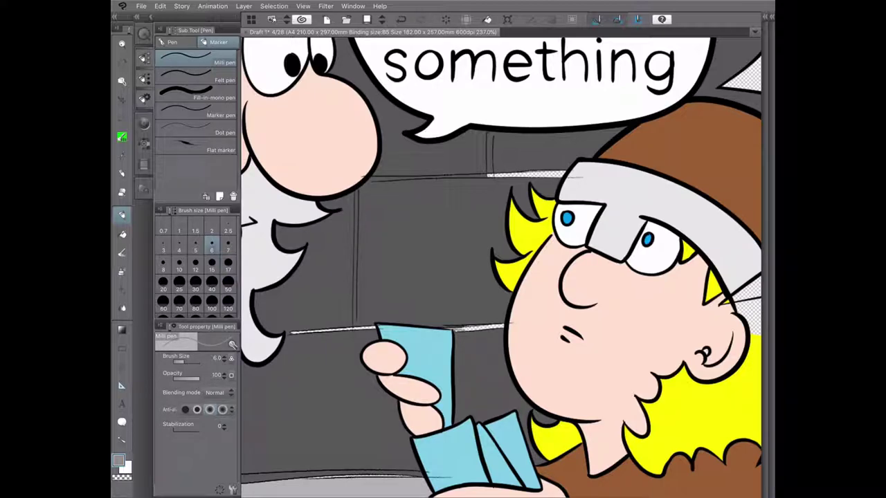
drag(459, 328, 495, 327)
click(179, 263)
drag(357, 190, 355, 331)
drag(286, 331, 376, 328)
drag(367, 181, 563, 173)
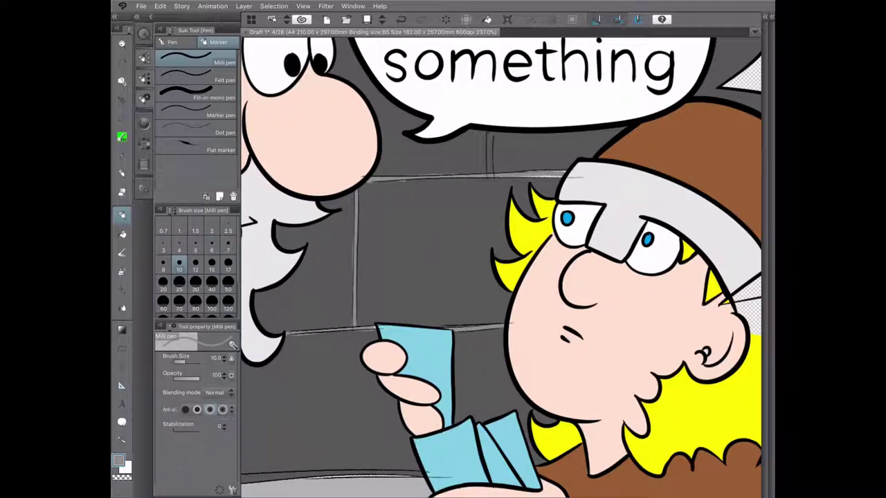
Step: Cover the remaining joint lines in the speech bubble panel's wall with the same grey pen
scroll(502, 266, down, 3)
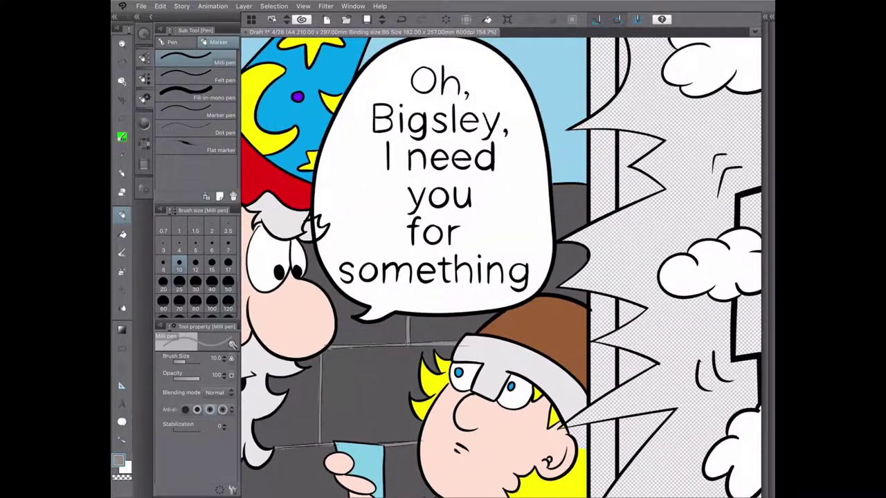
scroll(502, 266, up, 3)
drag(337, 403, 395, 176)
drag(384, 217, 344, 405)
drag(365, 299, 347, 399)
scroll(502, 266, down, 8)
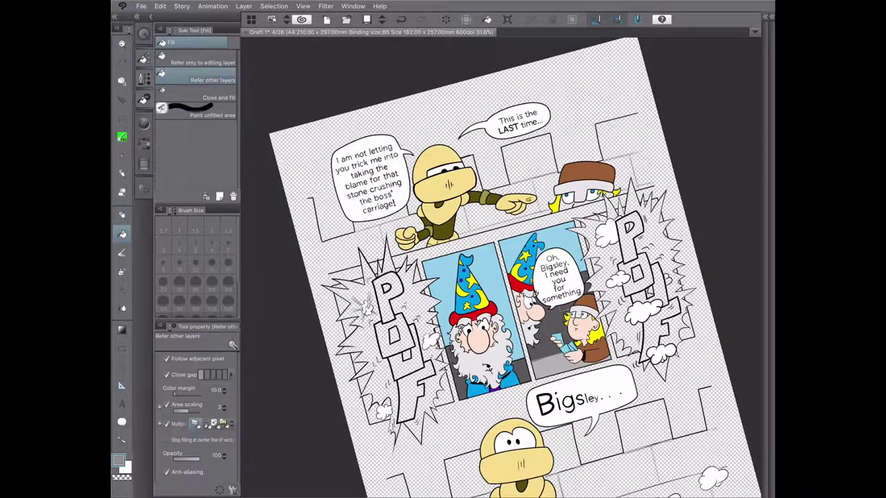
Step: Refill the speech bubble panel's wall bricks with light grey at brightness 70 and the ledge with grey at brightness 60
key(g)
click(174, 100)
click(545, 348)
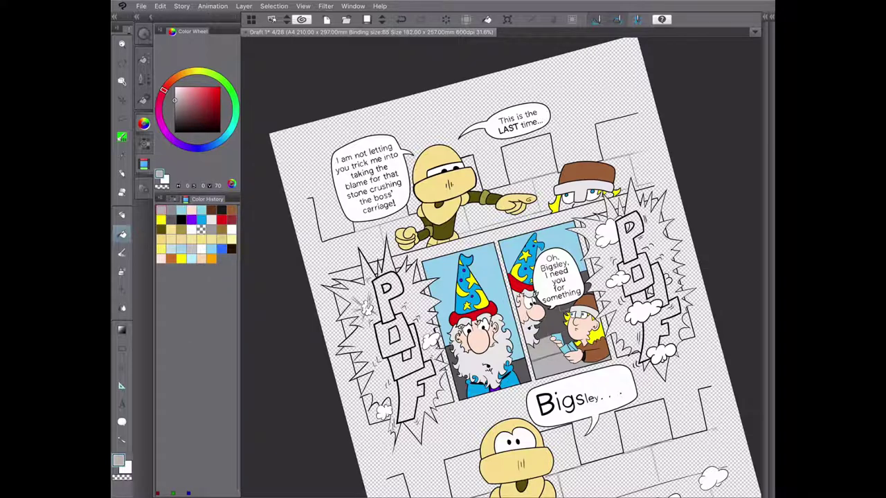
click(552, 324)
click(548, 305)
click(567, 306)
click(585, 276)
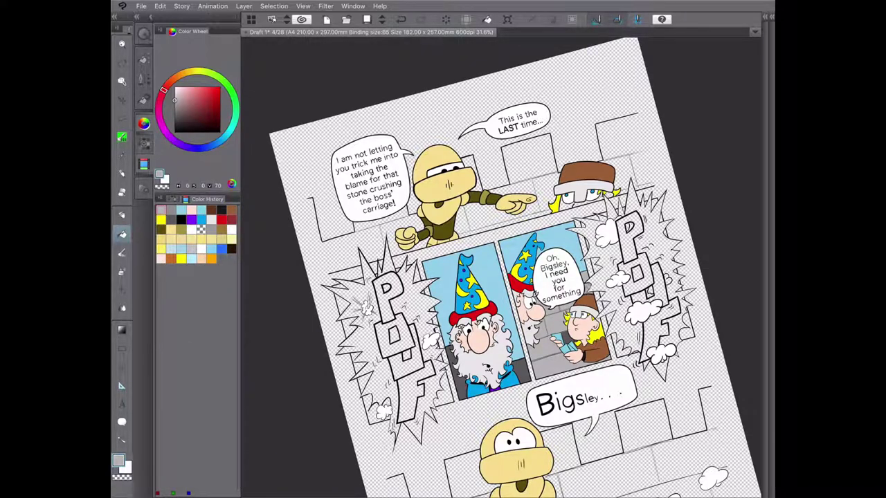
click(174, 105)
click(564, 367)
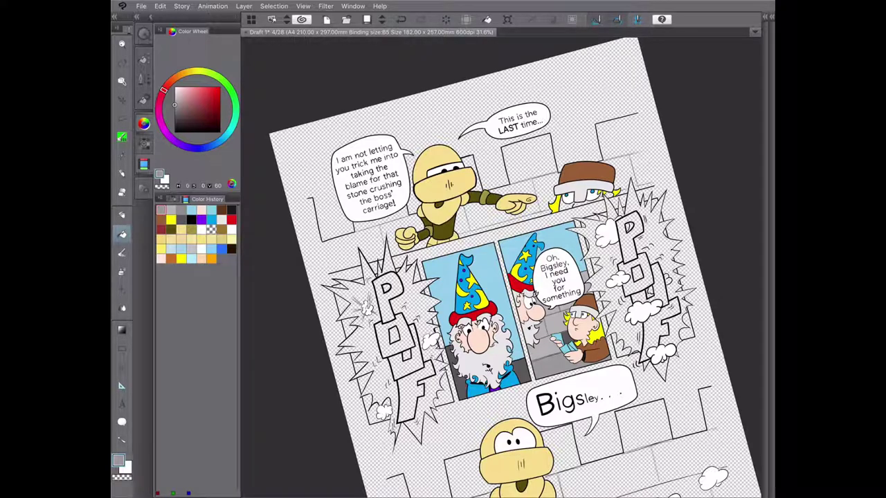
Step: Close the open left end of the top panel's wall with straight grey lines and fill the stones there with grey
scroll(309, 249, up, 3)
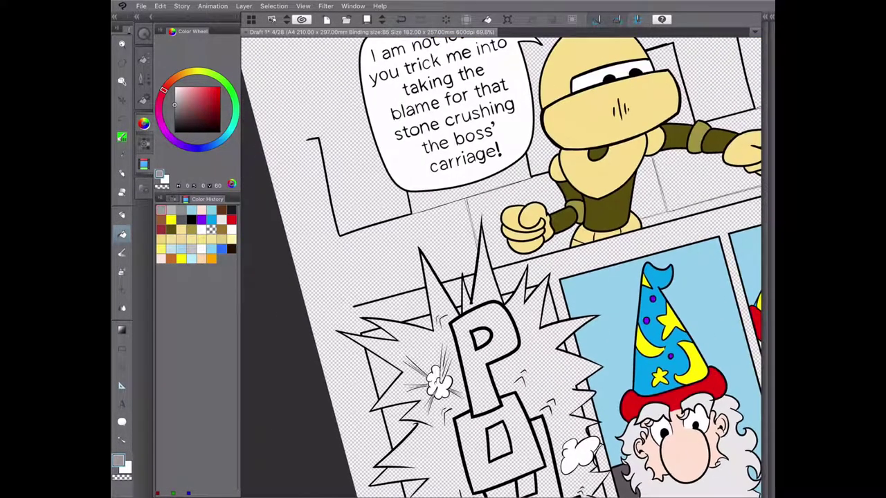
key(u)
drag(308, 140, 353, 306)
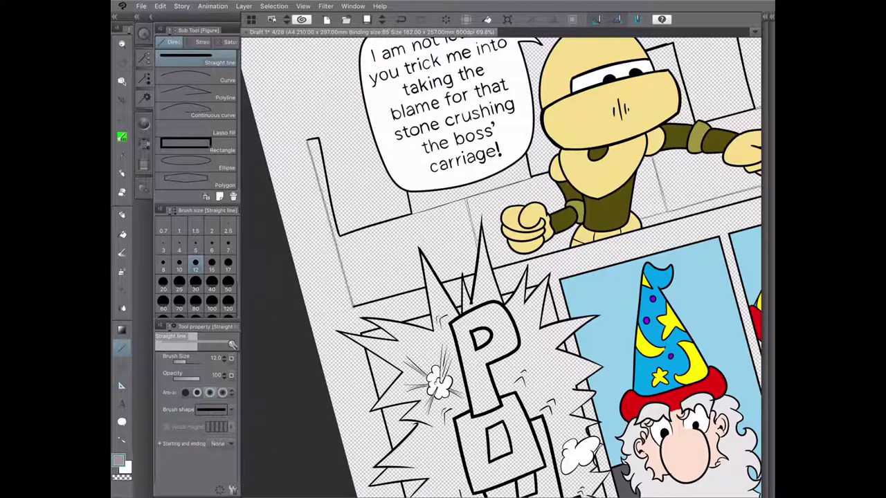
key(g)
click(381, 235)
click(484, 186)
Step: Fill the top panel's wall stones around the pointing character with the same grey
drag(651, 194, 470, 217)
click(470, 214)
click(554, 208)
click(601, 149)
Step: Close the open right end of the top panel's wall with straight grey lines and fill its stones with the same grey
mouse_move(526, 207)
mouse_down()
mouse_move(324, 334)
mouse_move(198, 356)
mouse_up()
key(u)
drag(529, 125, 564, 285)
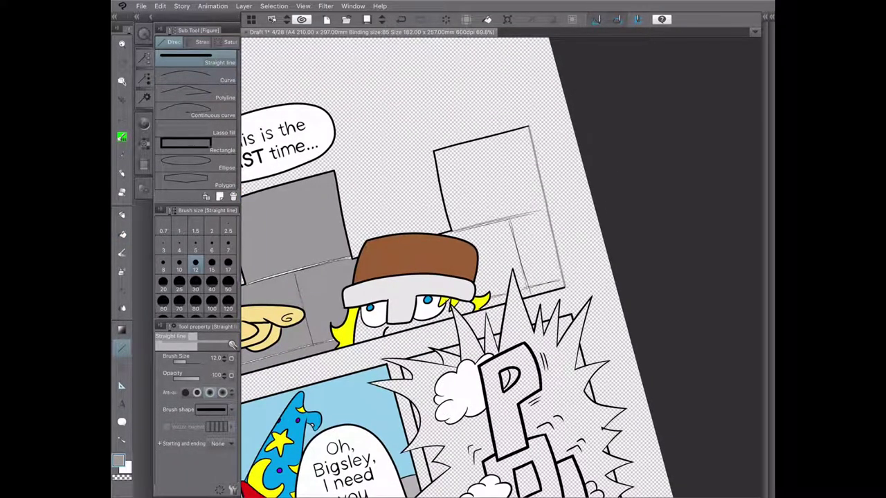
key(g)
click(484, 259)
click(485, 177)
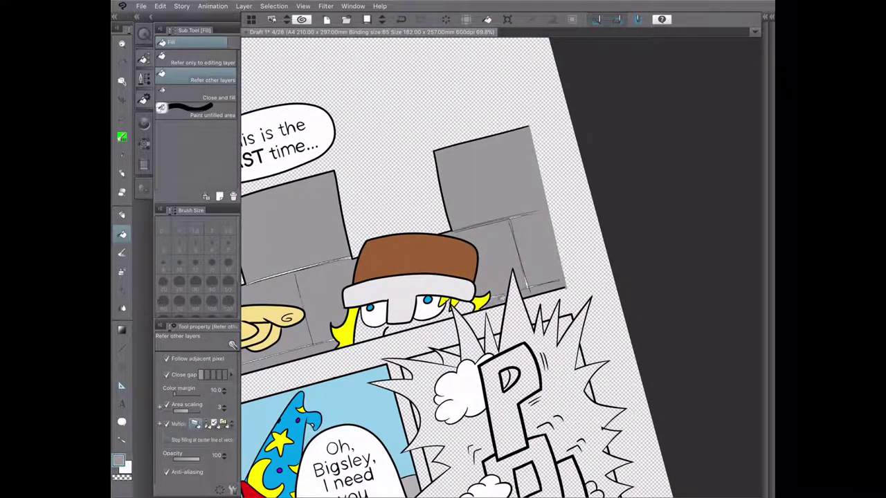
Step: Fill the face of the character peeking out under the brown hat in the top panel with pale skin tone
drag(484, 277, 585, 197)
alt+click(476, 246)
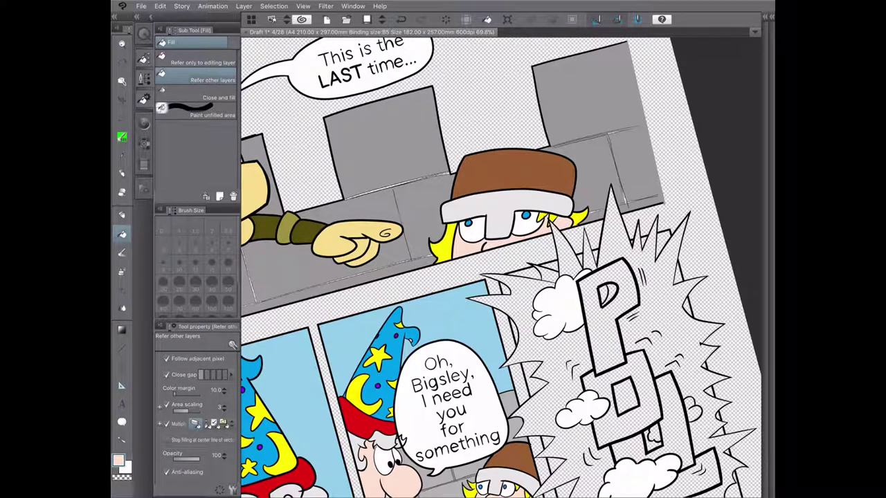
Step: Paint the joints under the raised wall block and beside the pointing fingertip in the top panel with the sampled grey
scroll(500, 267, down, 3)
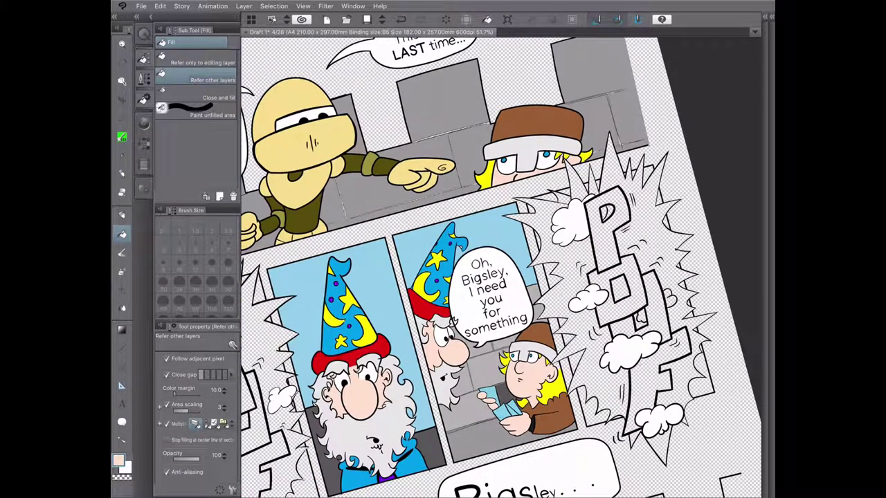
scroll(498, 411, up, 5)
key(i)
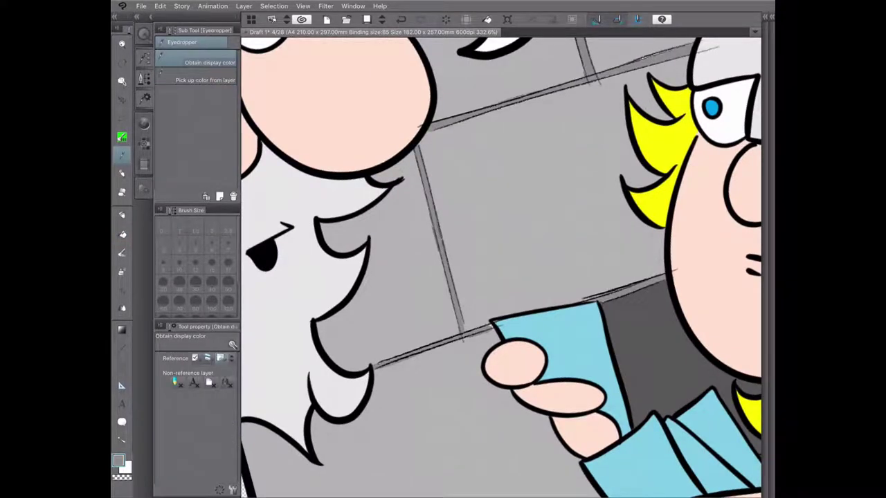
scroll(498, 262, down, 5)
scroll(498, 262, up, 3)
key(p)
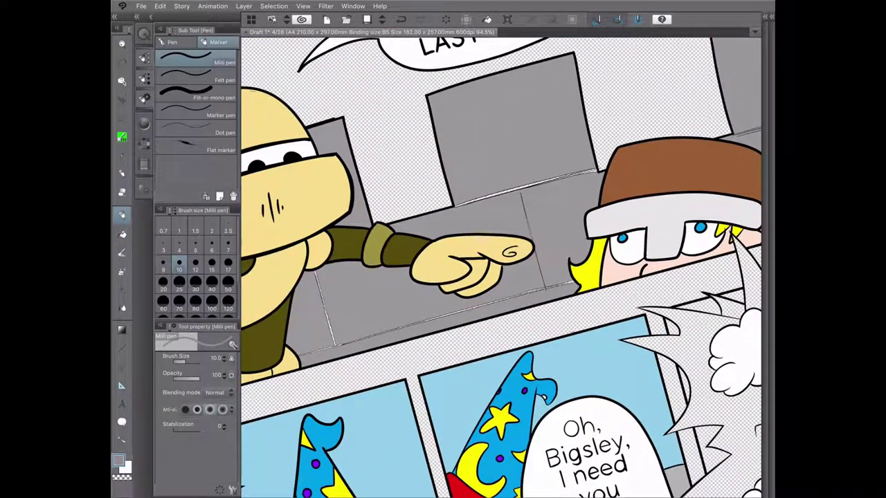
drag(453, 207, 596, 169)
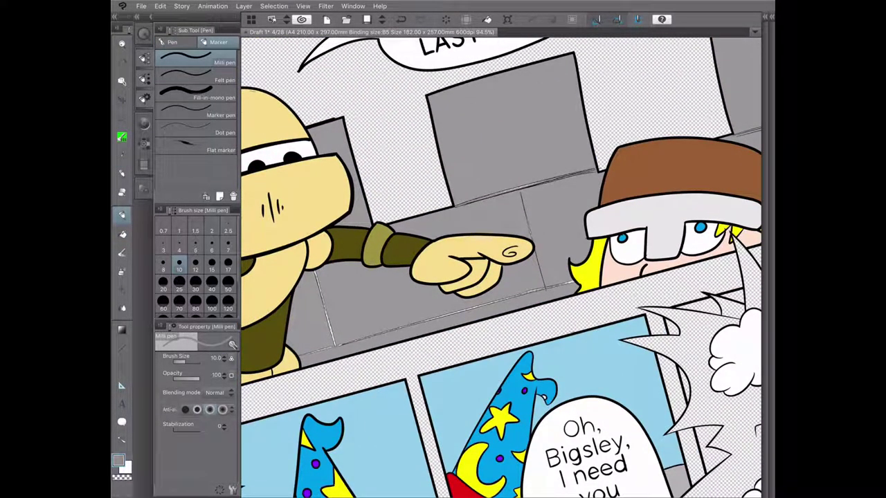
scroll(616, 103, up, 2)
mouse_move(366, 274)
mouse_down()
mouse_move(477, 243)
mouse_move(418, 293)
mouse_up()
scroll(502, 267, up, 2)
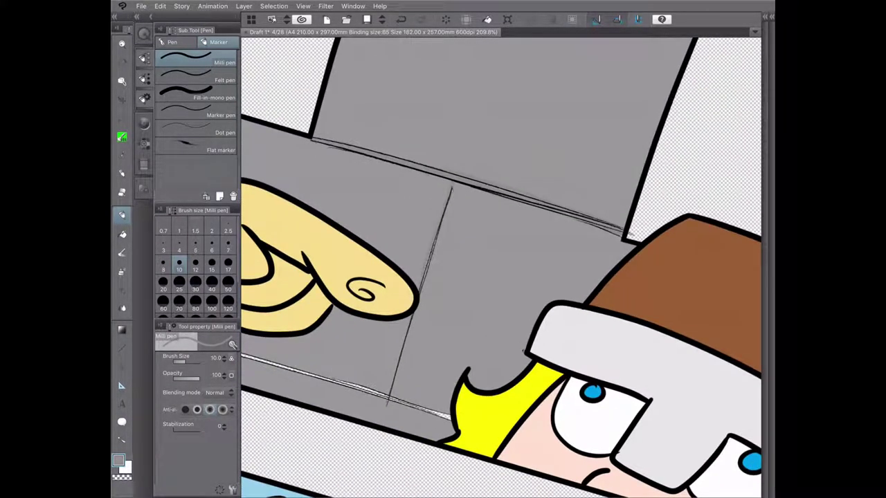
Step: Paint over the white gaps along the long lower wall joint beneath the pointing arm in grey
drag(502, 345, 529, 113)
mouse_move(448, 313)
mouse_down()
mouse_move(521, 281)
mouse_move(501, 291)
mouse_up()
scroll(501, 267, up, 1)
drag(390, 318, 485, 277)
drag(561, 247, 354, 333)
scroll(501, 267, down, 1)
mouse_move(387, 290)
mouse_down()
mouse_move(595, 200)
mouse_move(284, 339)
mouse_up()
mouse_move(420, 281)
mouse_down()
mouse_move(546, 224)
mouse_move(387, 293)
mouse_up()
drag(476, 258, 386, 295)
key(ctrl+z)
mouse_move(505, 244)
mouse_down()
mouse_move(457, 266)
mouse_move(503, 245)
mouse_up()
drag(443, 276, 629, 190)
Step: Cover the gaps in the lower joint's left end and the vertical joint beside the pointing character's torso with grey
drag(388, 285, 468, 252)
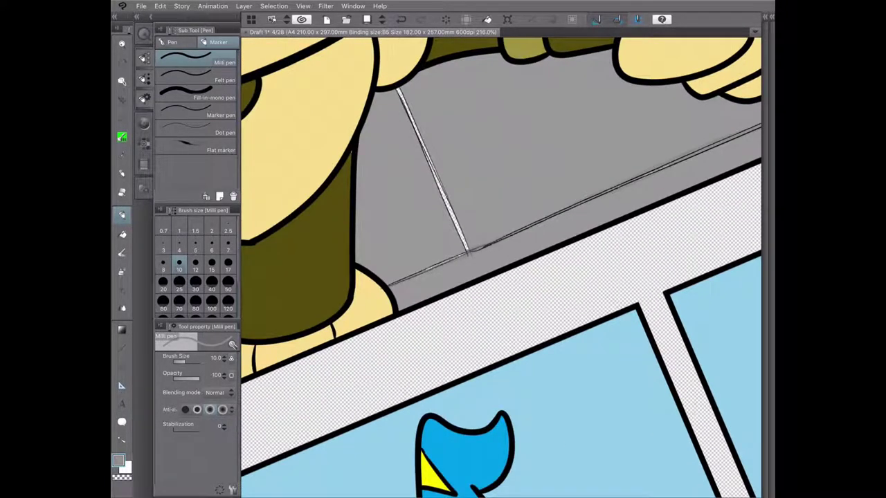
mouse_move(403, 101)
mouse_down()
mouse_move(468, 250)
mouse_move(398, 90)
mouse_up()
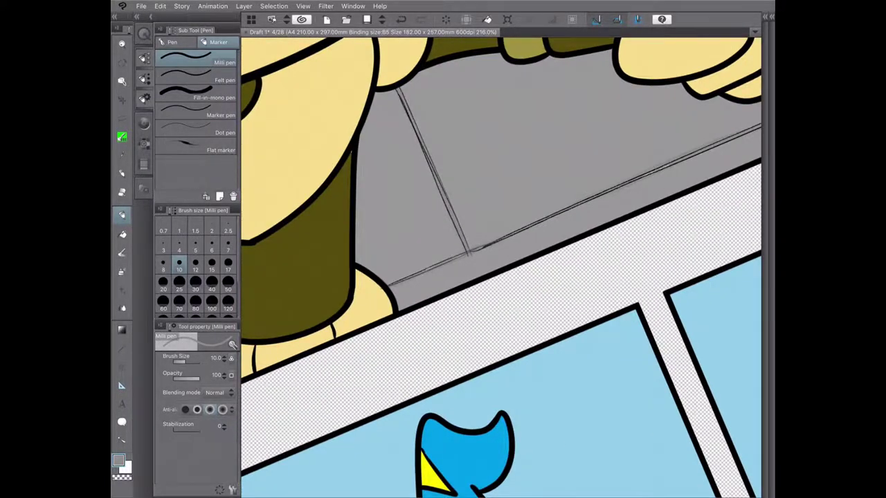
scroll(501, 263, down, 5)
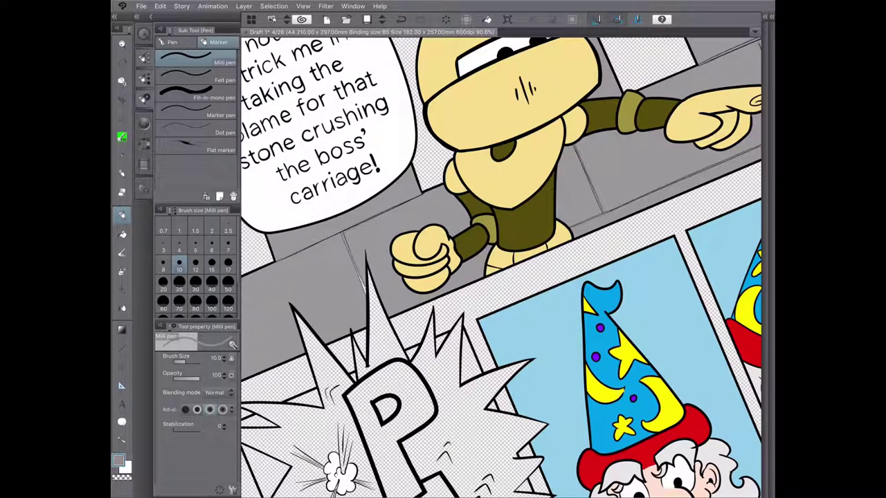
Step: Paint grey over the remaining white gaps in the top panel's wall joints, above the left burst and beside the brown-hatted character
scroll(361, 283, up, 5)
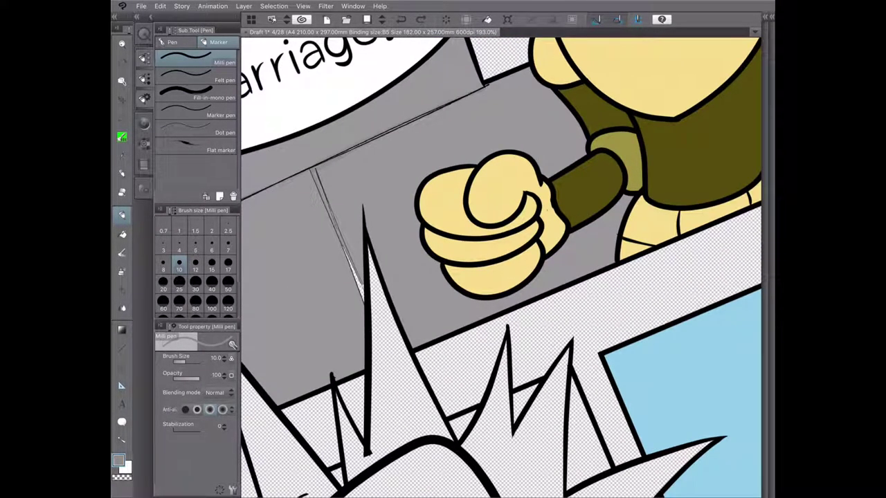
scroll(501, 263, down, 4)
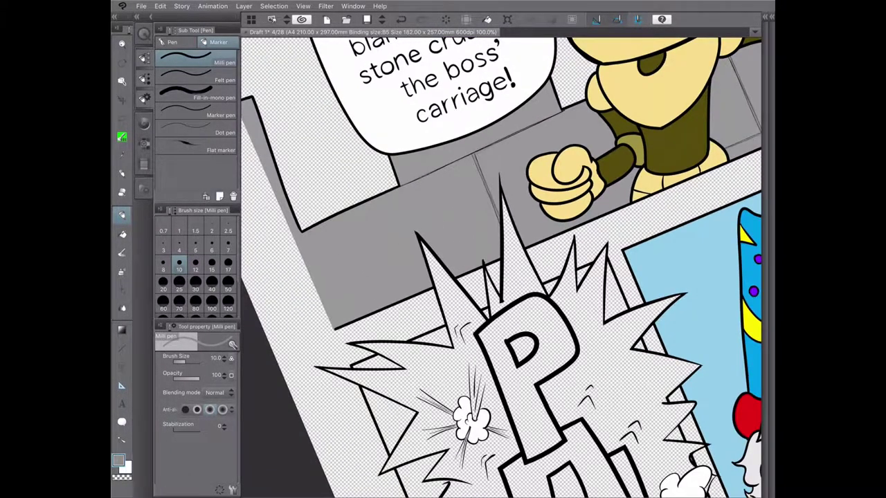
scroll(463, 317, up, 3)
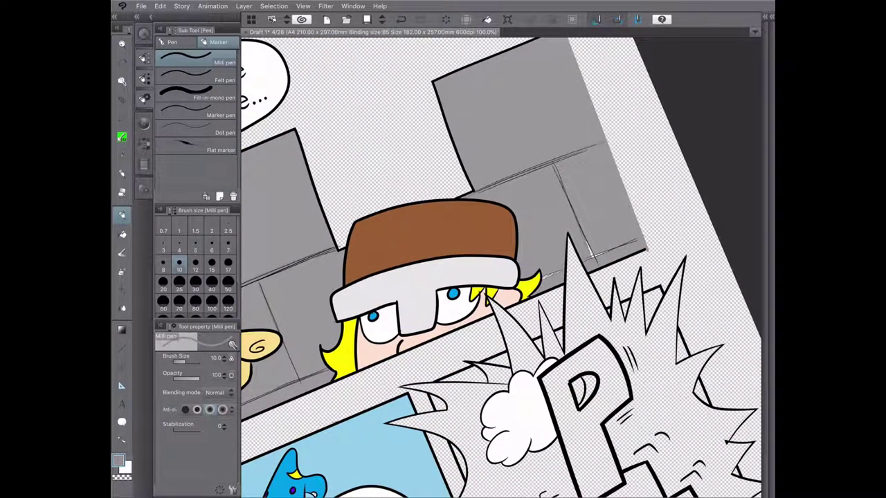
scroll(501, 263, up, 2)
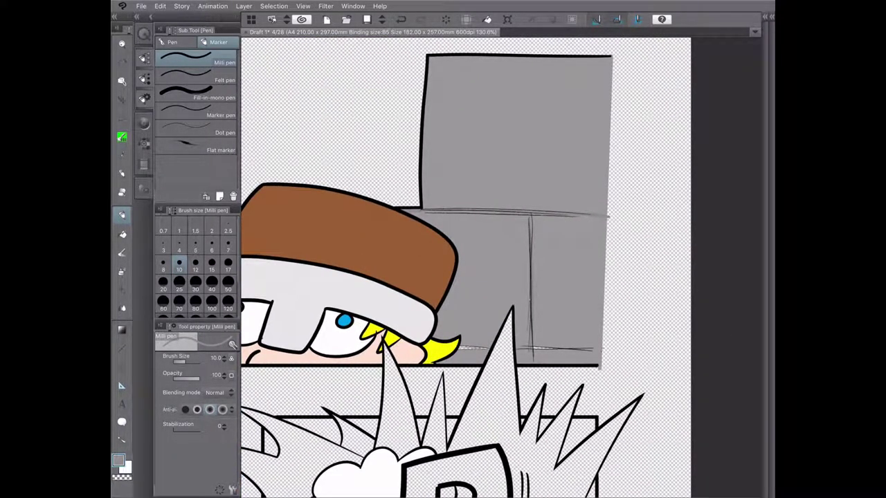
scroll(500, 267, up, 3)
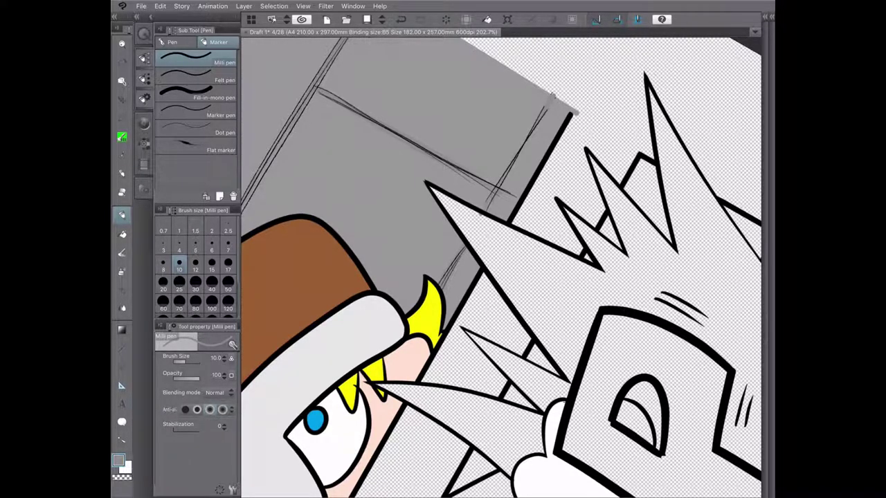
Step: Draw straight sky-blue boundary lines of brush size 12 along the left, right and upper edges of the top panel's sky
scroll(501, 267, down, 6)
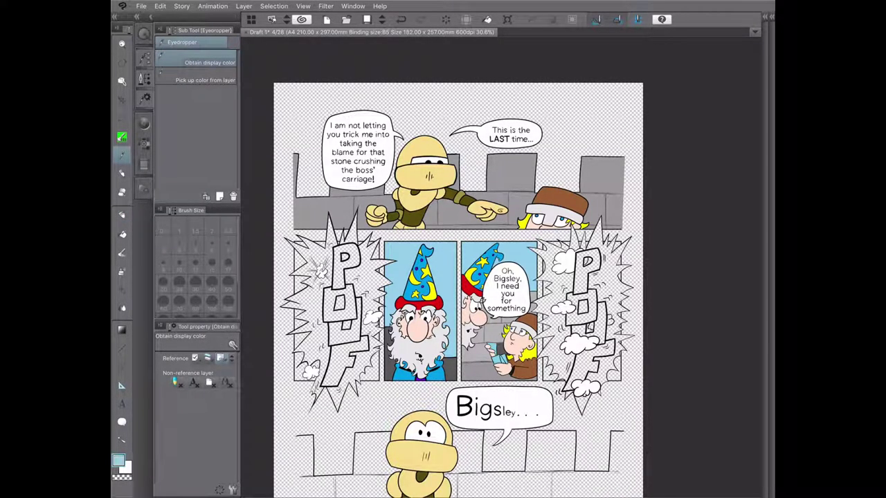
key(u)
scroll(501, 266, up, 3)
drag(343, 327, 343, 233)
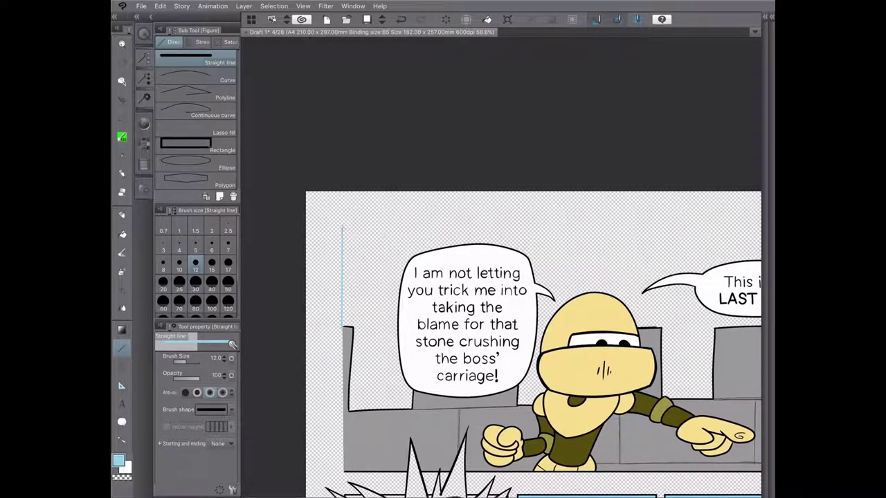
key(ctrl+z)
drag(356, 325, 356, 206)
scroll(516, 340, right, 5)
drag(558, 322, 558, 197)
scroll(484, 346, down, 5)
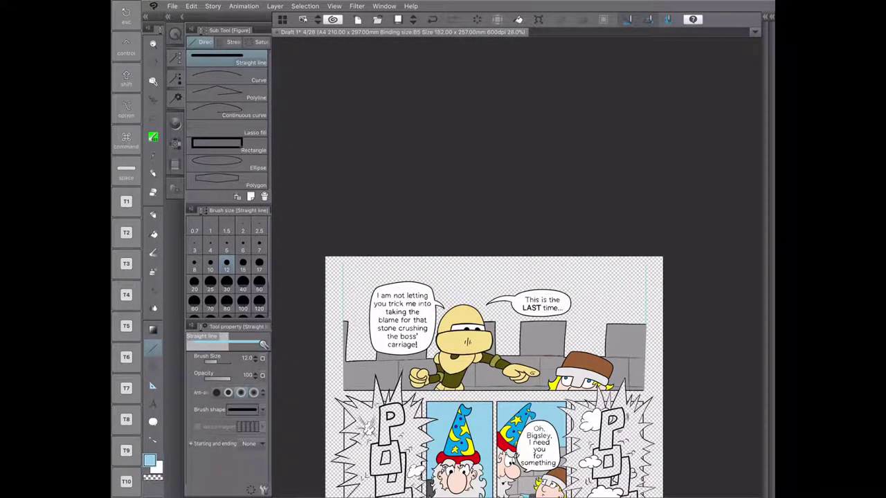
scroll(328, 256, up, 5)
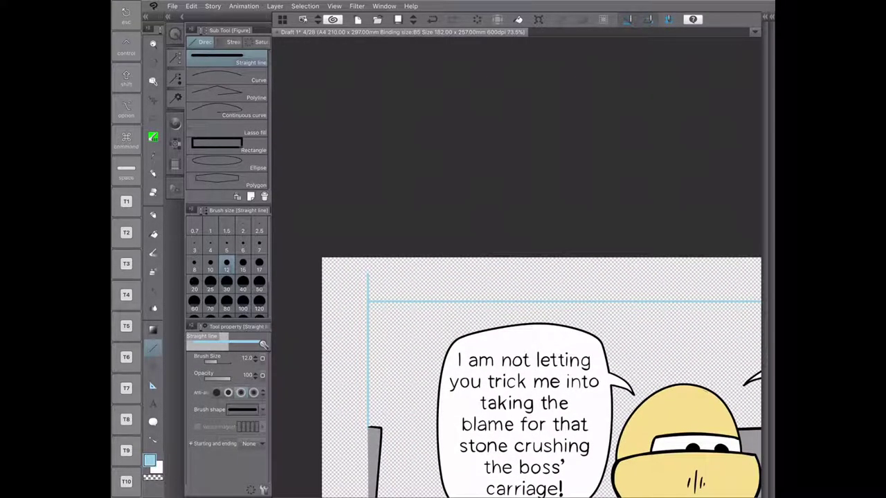
Step: Lasso and remove the blue line ends that overshoot the two upper corners of the top panel
key(m)
scroll(398, 267, up, 5)
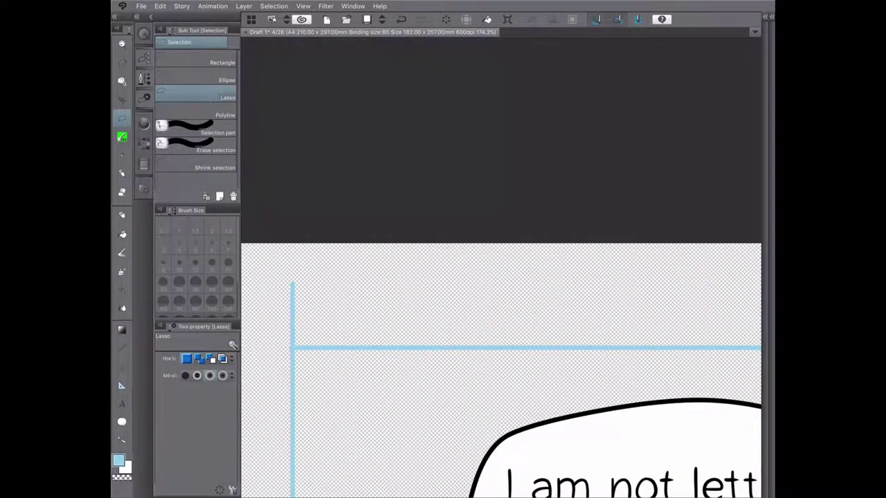
drag(249, 380, 298, 346)
key(h)
scroll(501, 346, down, 3)
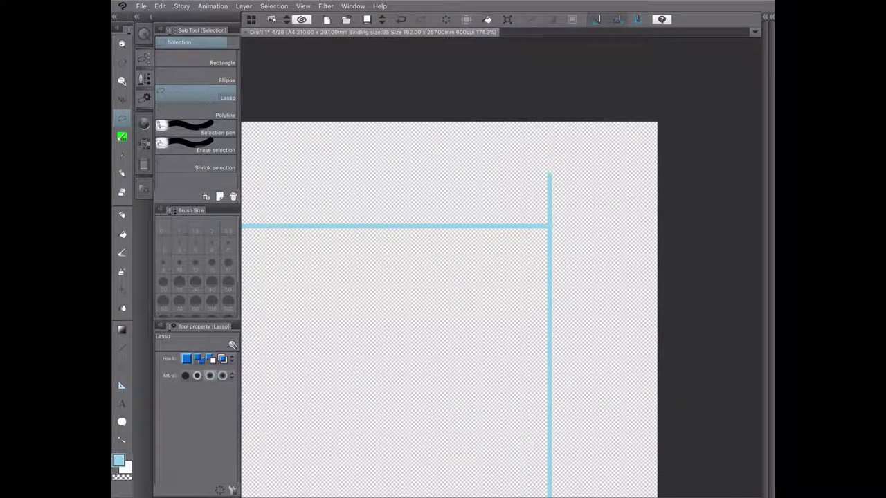
drag(547, 161, 560, 221)
key(ctrl+d)
key(ctrl+d)
scroll(495, 270, down, 8)
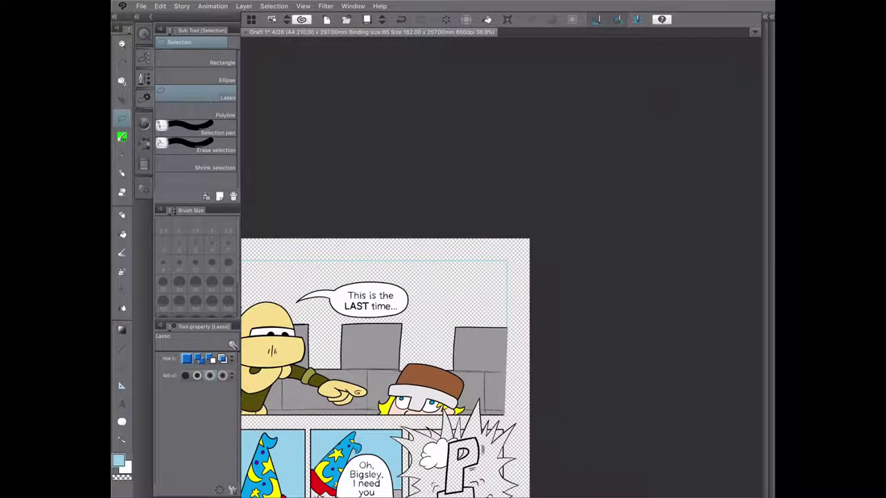
Step: Fill the top panel's sky around the battlements and speech balloons with light blue
scroll(501, 311, down, 2)
key(g)
click(553, 221)
scroll(357, 270, up, 1)
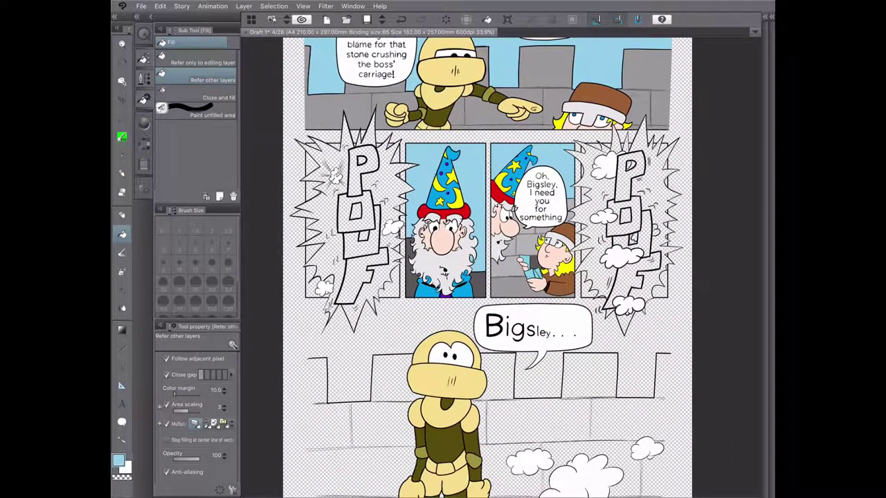
Step: Draw straight light-blue boundary lines along the left, upper and right edges of the bottom panel's sky
key(u)
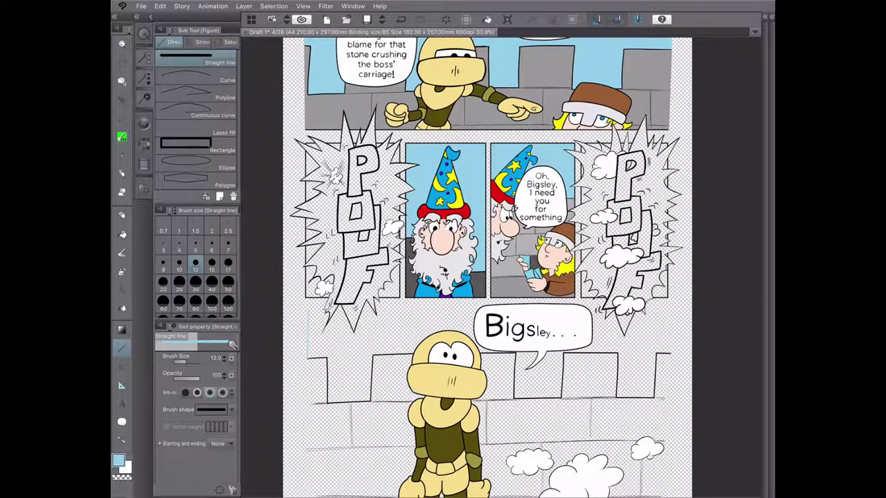
key(shift)
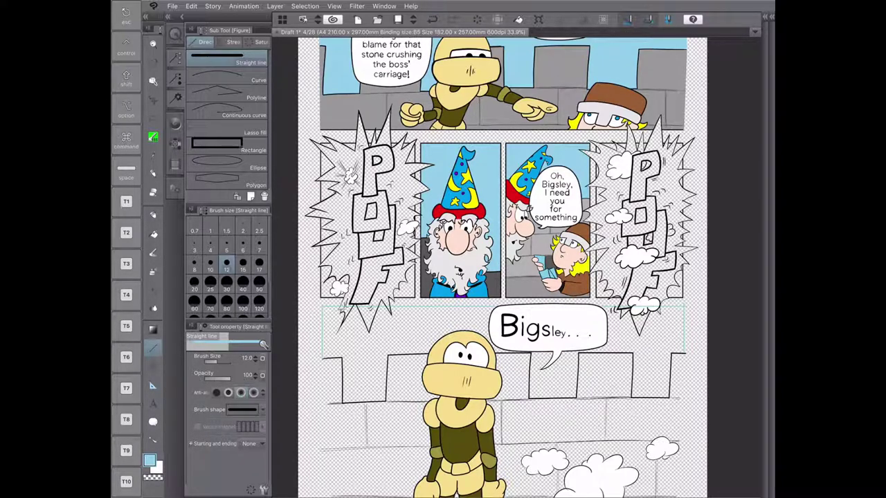
scroll(517, 263, up, 5)
scroll(526, 263, up, 2)
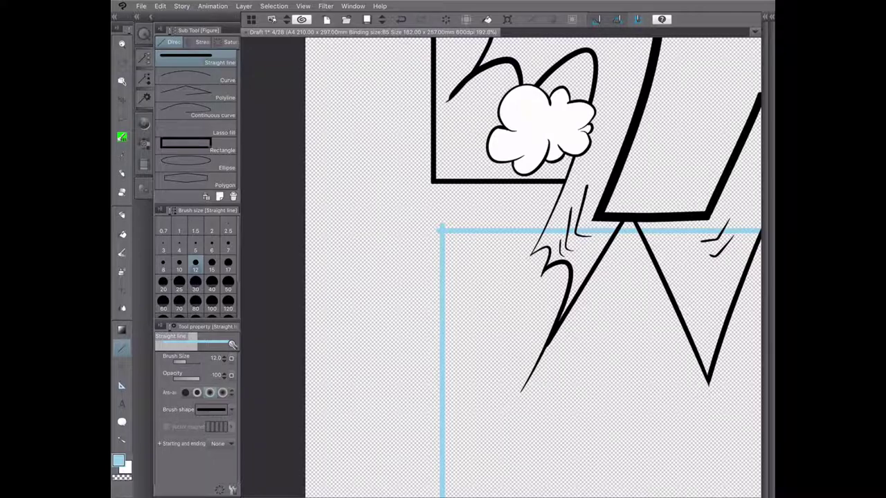
Step: Clear the blue line crossing the smoke cloud at the foot of the right POOF burst and restore the cloud's white fill
key(e)
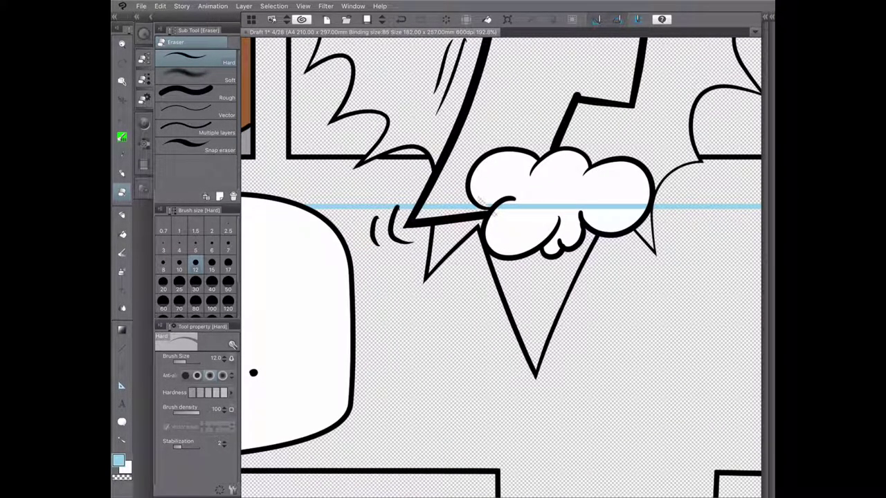
key(ctrl+z)
key(m)
mouse_move(650, 201)
mouse_down()
mouse_move(427, 190)
mouse_move(427, 204)
mouse_move(647, 211)
mouse_up()
key(g)
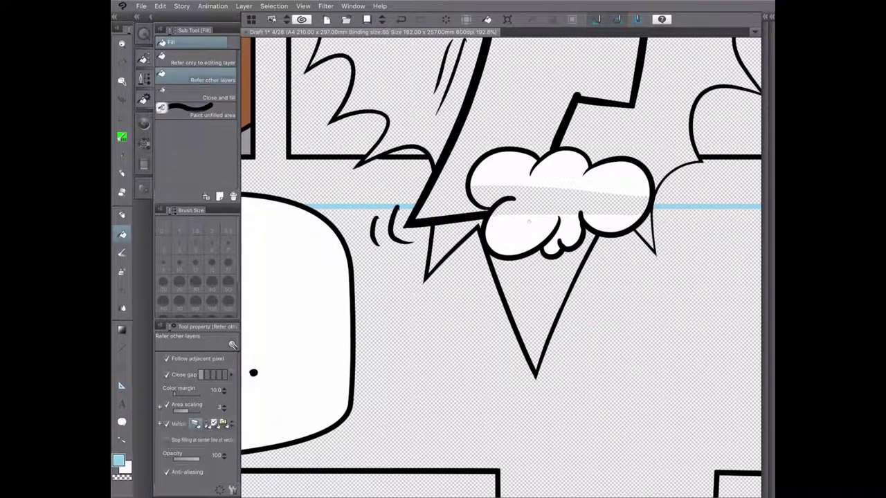
click(529, 221)
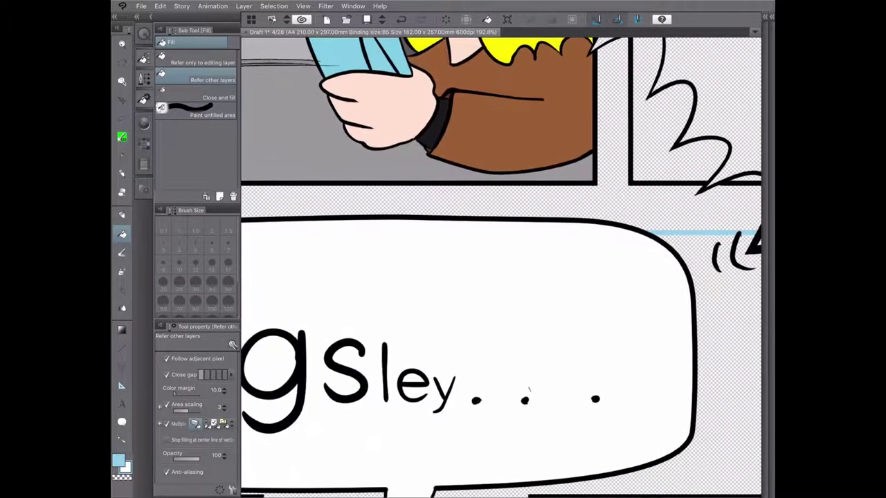
scroll(502, 267, down, 5)
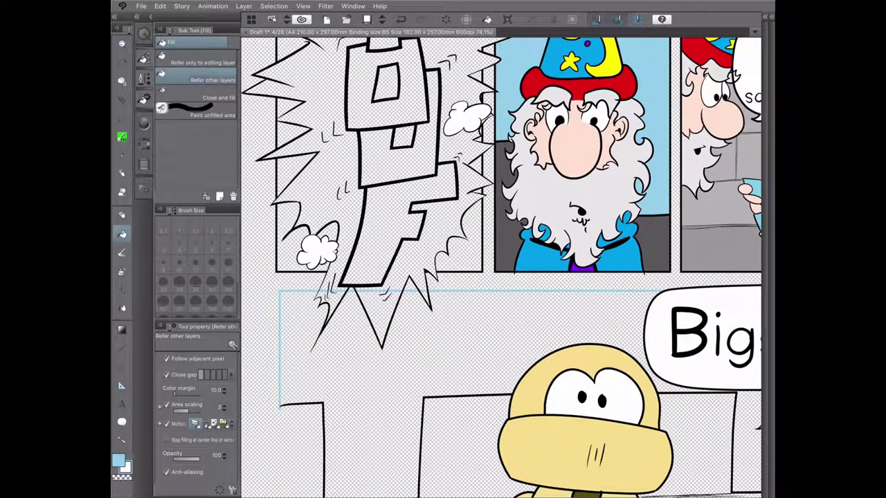
Step: Lasso and delete the blue line segments that cross the spikes at the foot of the left POOF burst
key(m)
scroll(318, 291, up, 5)
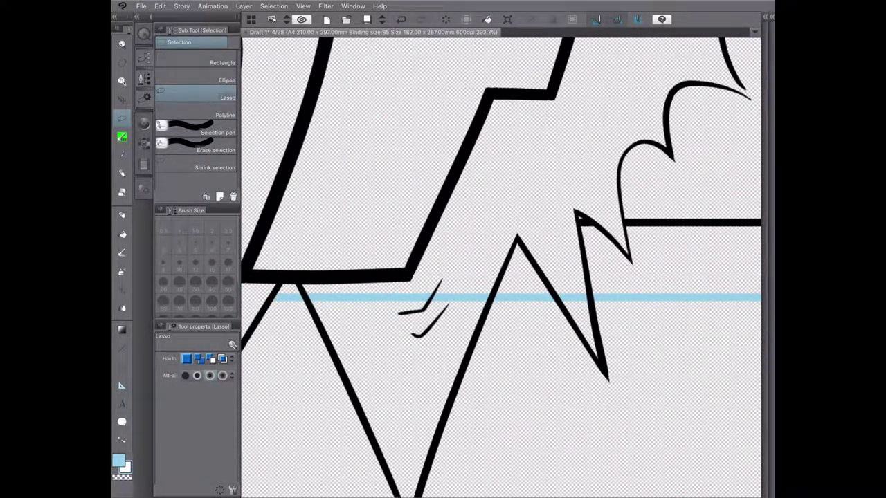
mouse_move(304, 291)
mouse_down()
mouse_move(325, 322)
mouse_move(415, 325)
mouse_up()
drag(415, 270, 595, 308)
key(ctrl+d)
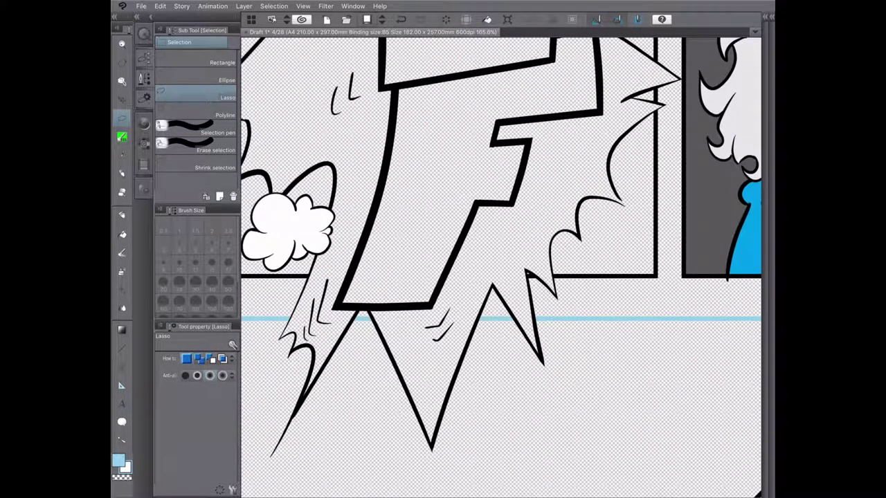
Step: Save the drawing and fill the bottom panel's sky with light blue
key(ctrl+s)
scroll(501, 267, down, 8)
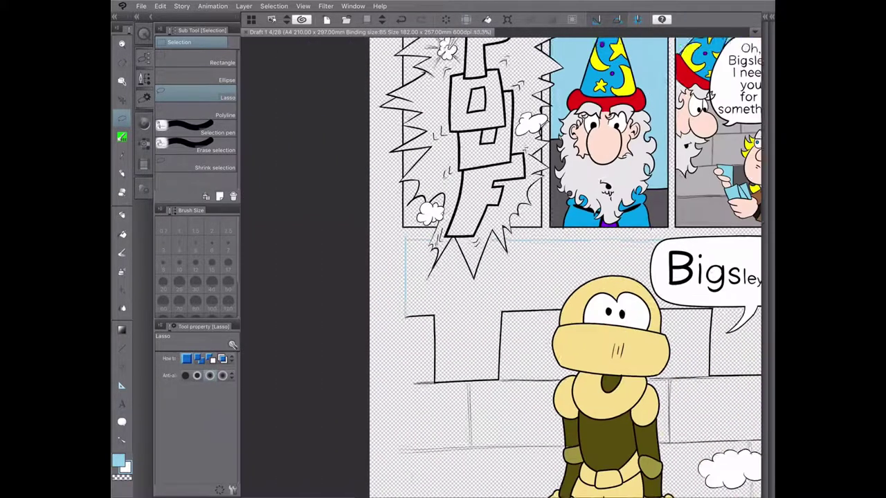
key(g)
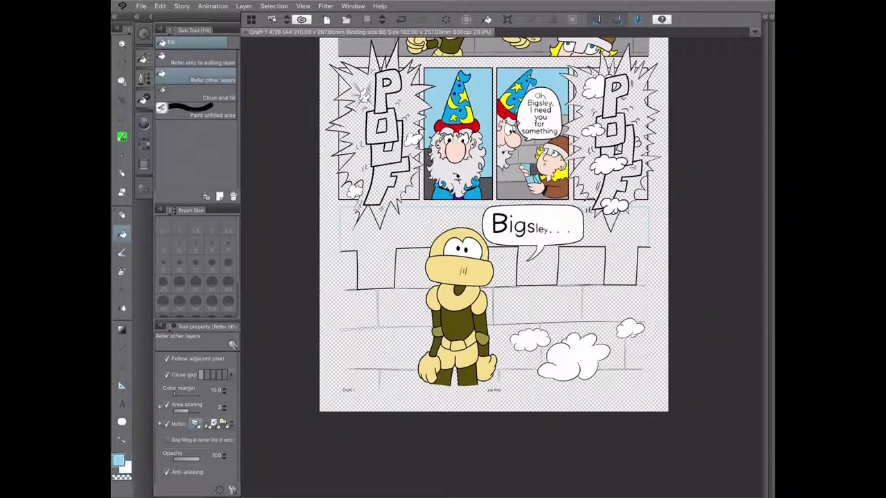
click(587, 211)
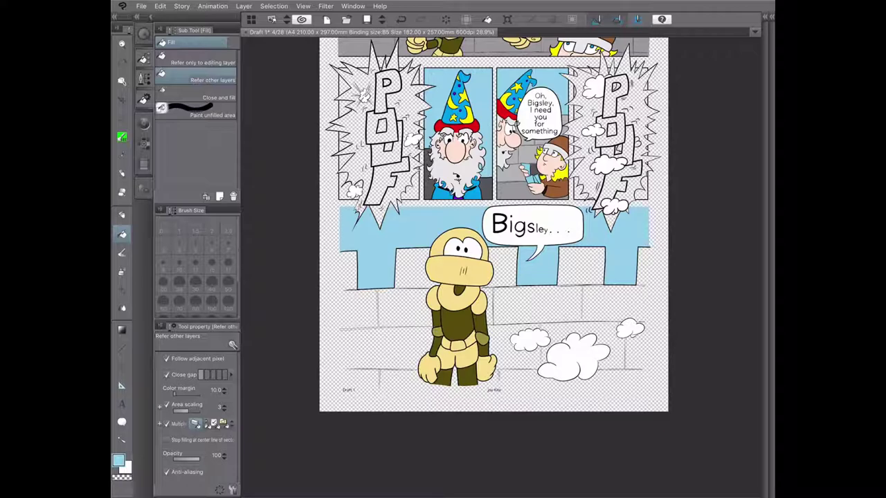
Step: Sample the wall grey from the top panel and draw straight grey boundary lines along the bottom panel's left, right and lower edges
scroll(515, 123, up, 4)
scroll(516, 123, up, 5)
key(i)
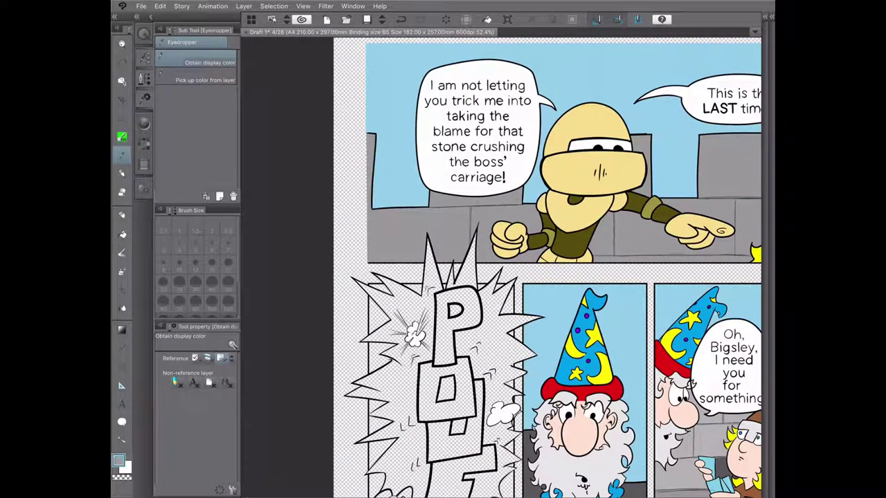
scroll(516, 123, down, 5)
scroll(532, 263, up, 4)
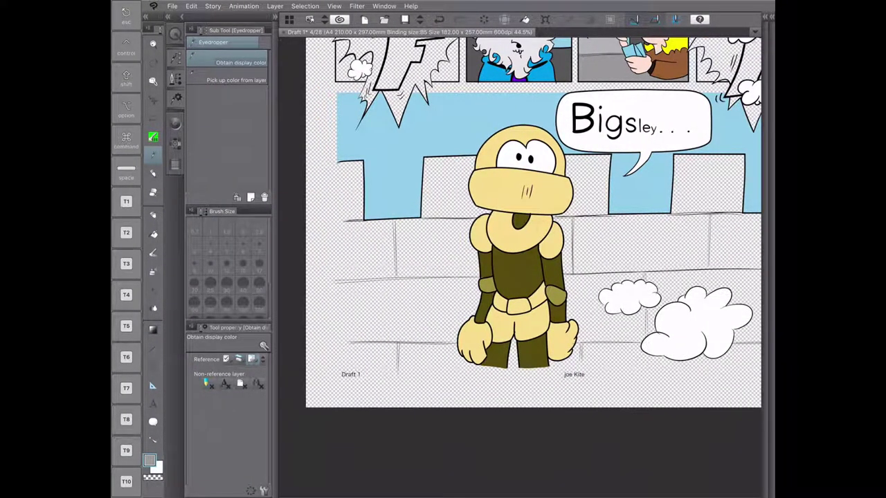
key(u)
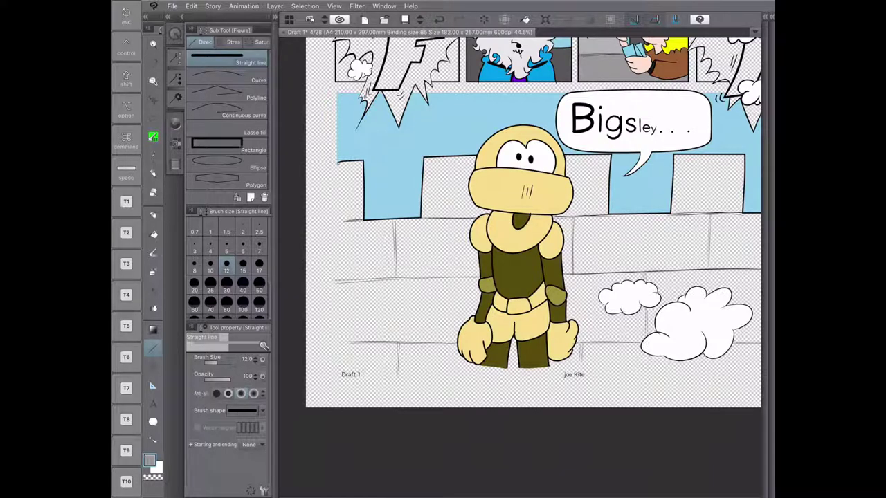
scroll(533, 222, right, 5)
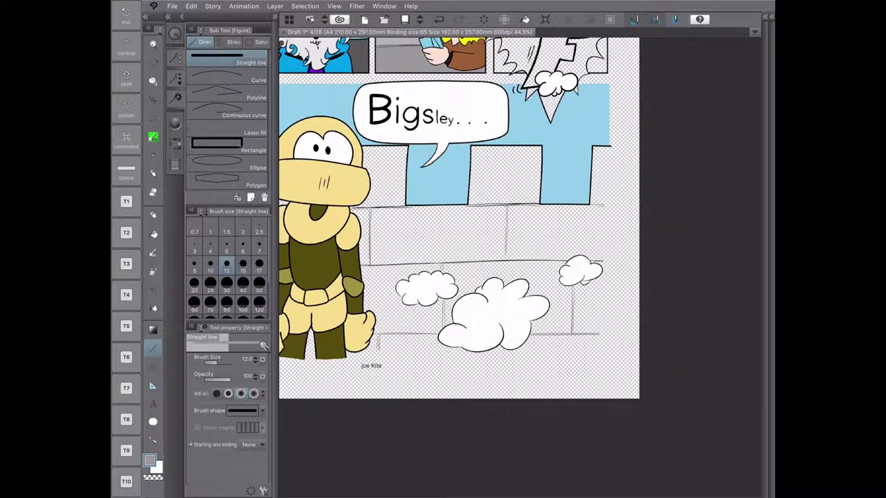
scroll(665, 380, down, 3)
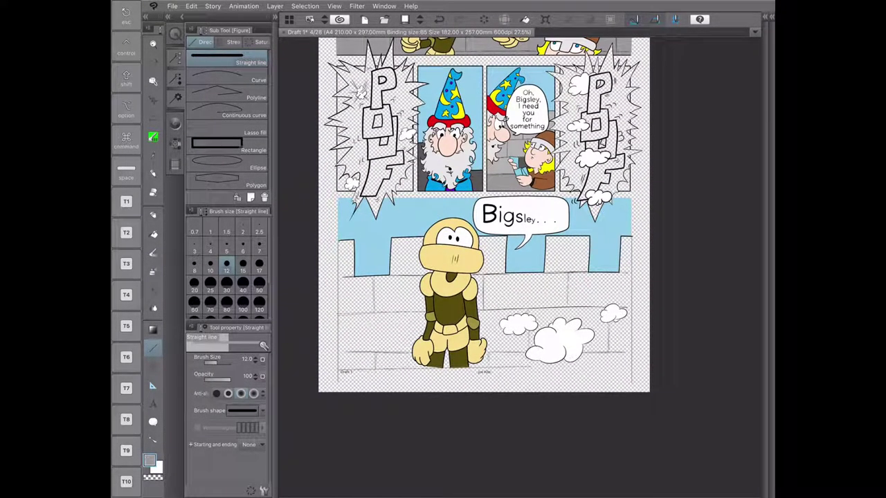
drag(339, 367, 631, 367)
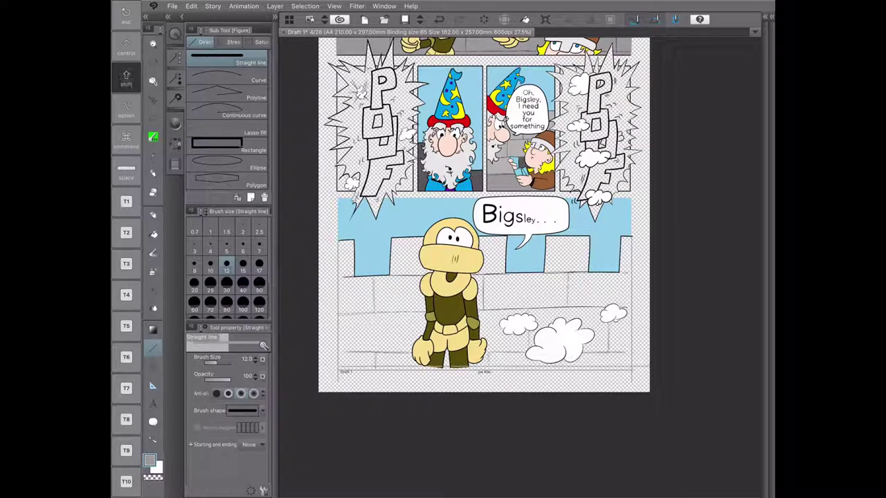
Step: Lasso and remove the grey line ends that overshoot the bottom panel's lower corners
scroll(545, 288, up, 5)
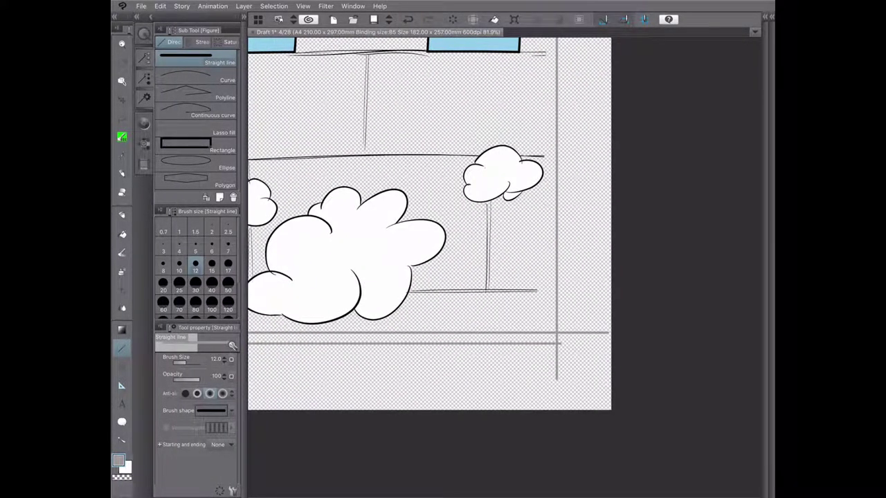
key(m)
mouse_move(560, 330)
mouse_down()
mouse_move(574, 392)
mouse_move(593, 304)
mouse_up()
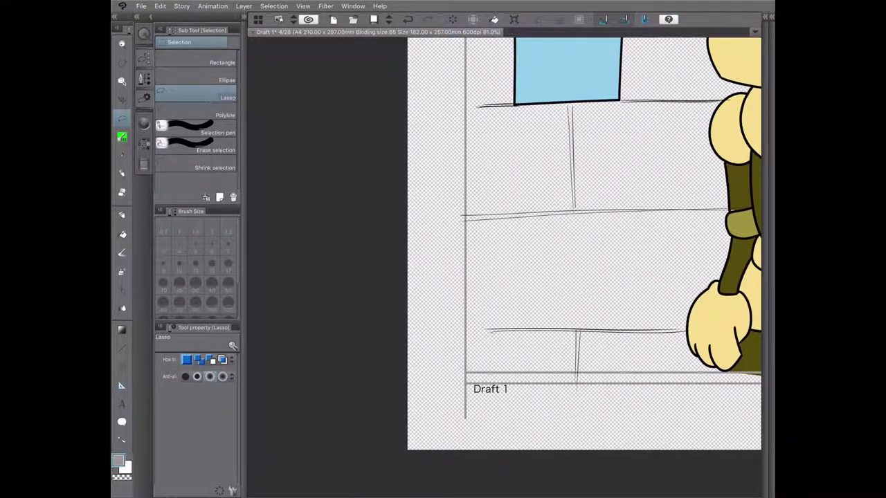
drag(465, 378, 483, 390)
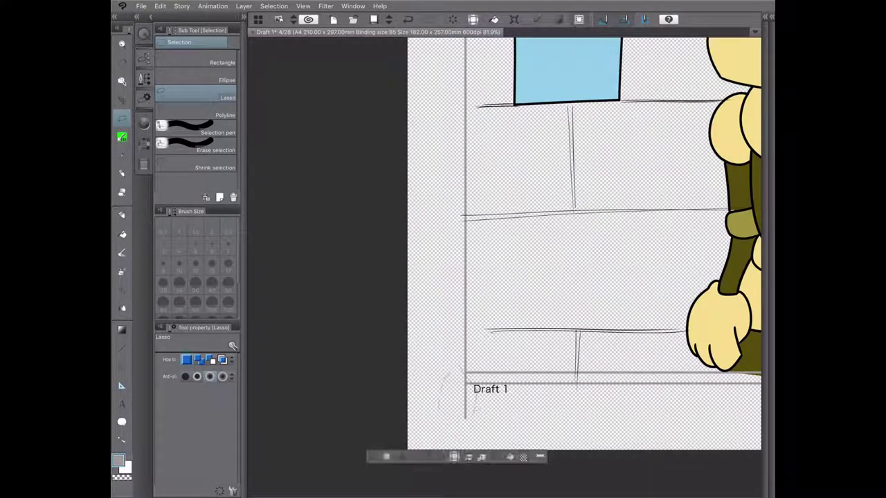
key(ctrl+d)
Step: Lasso and delete the extra lower grey line running beneath the bottom panel's wall
scroll(441, 292, down, 3)
scroll(546, 202, down, 2)
mouse_move(397, 346)
mouse_down()
mouse_move(708, 346)
mouse_move(617, 367)
mouse_up()
key(ctrl+d)
scroll(628, 349, up, 4)
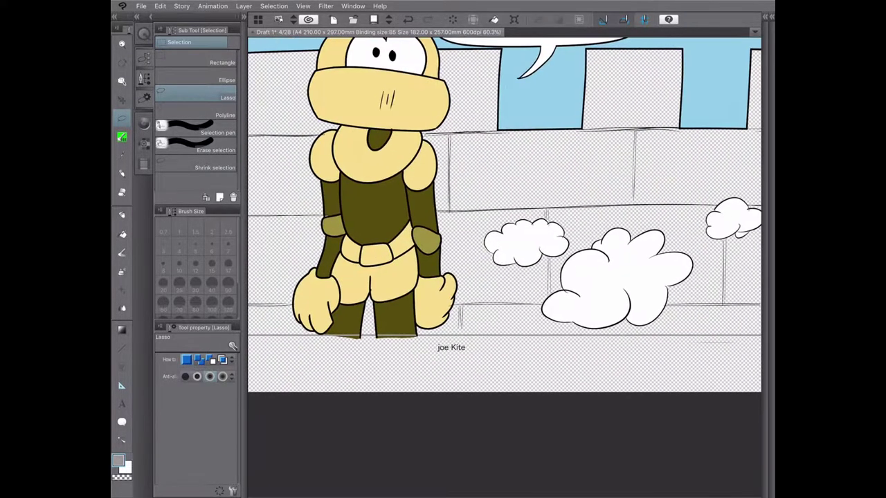
Step: Erase the stray colour along the bottom panel's lower edge beneath the character's legs
key(e)
scroll(713, 159, up, 4)
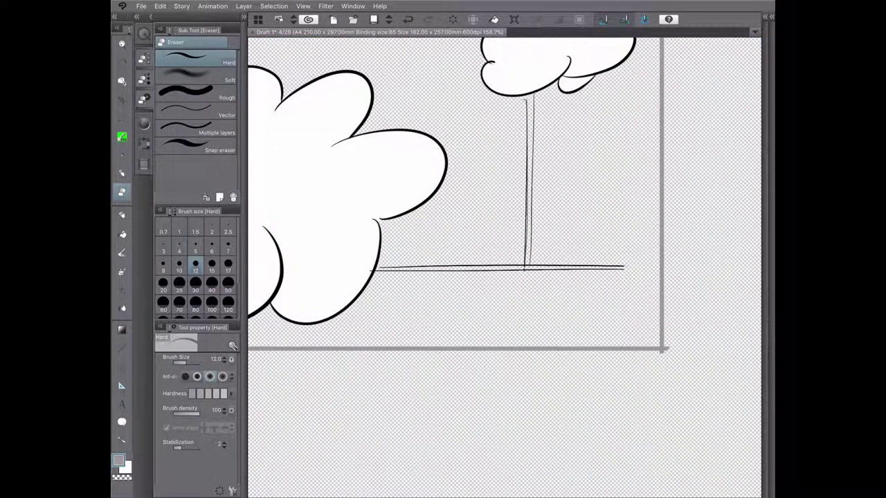
drag(492, 334, 429, 332)
drag(487, 331, 417, 331)
drag(532, 333, 636, 332)
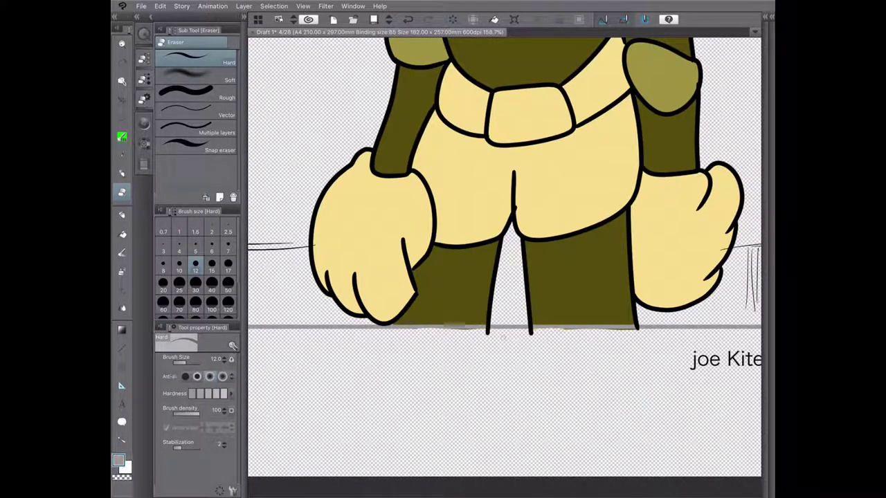
key(ctrl+minus)
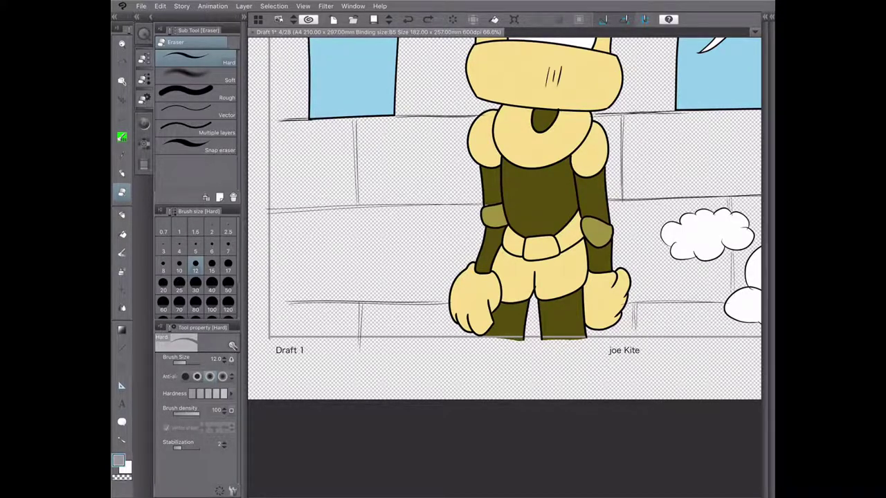
Step: Fill the bottom panel's stone wall and battlements with the wall grey on both sides of the character
key(ctrl+minus)
key(g)
click(374, 277)
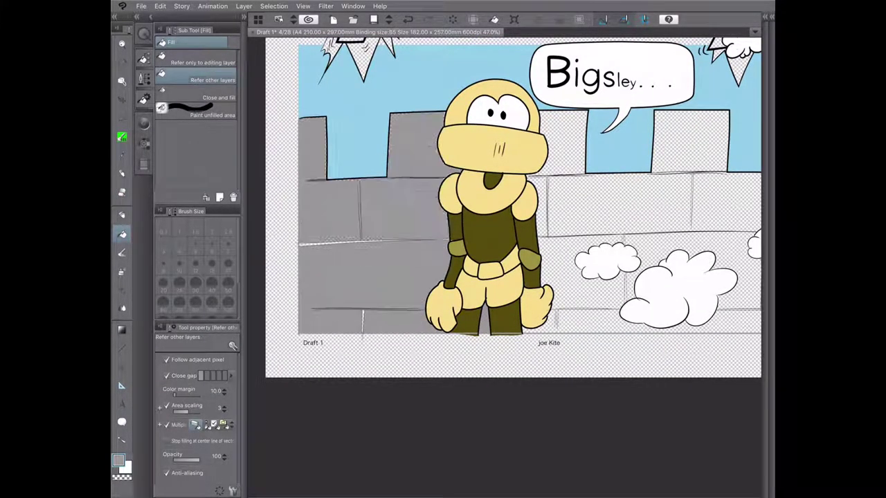
key(ctrl+minus)
click(588, 290)
click(543, 152)
click(429, 277)
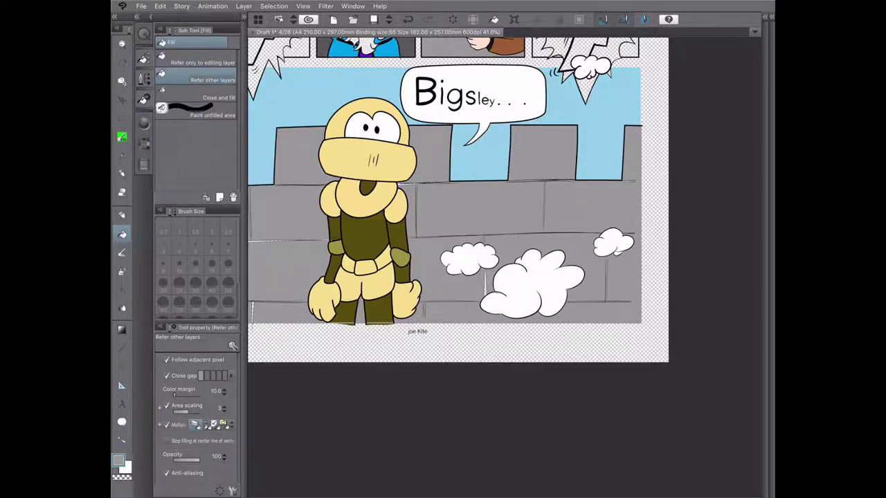
Step: Sample the wall grey from the top panel's stones and ready the marker for touch-ups
key(ctrl+minus)
scroll(415, 97, up, 5)
key(i)
key(d)
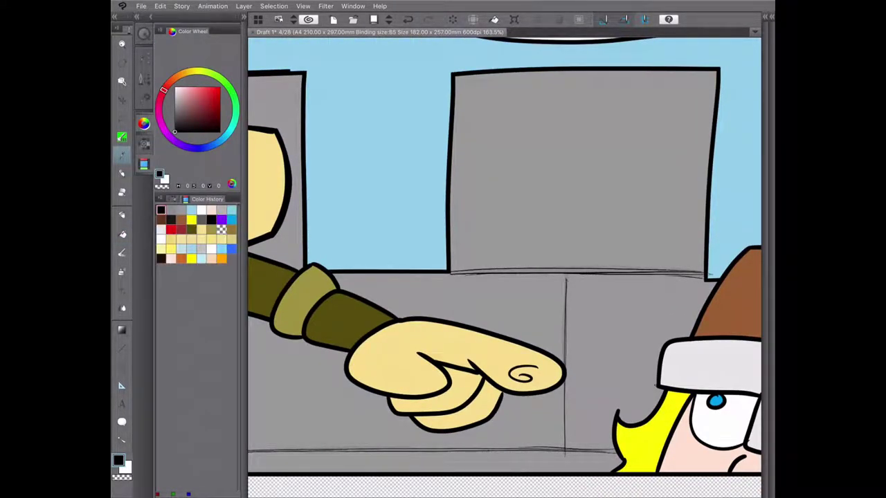
key(ctrl+0)
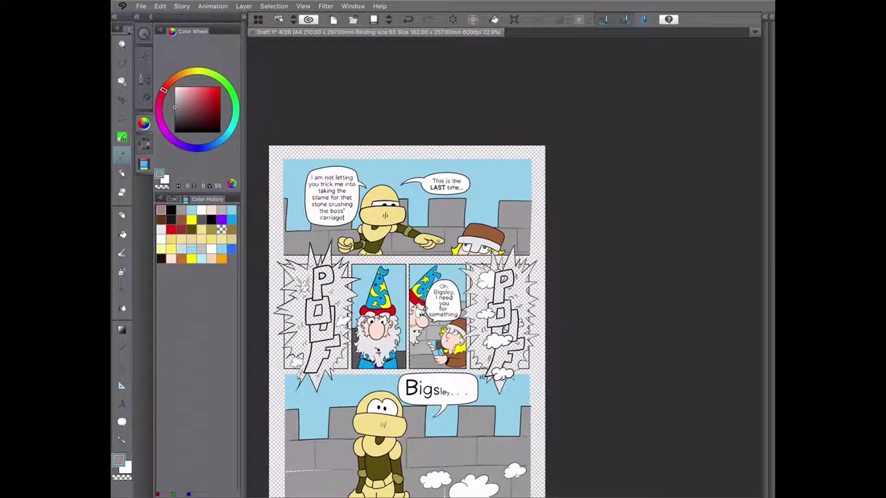
scroll(442, 346, up, 5)
key(g)
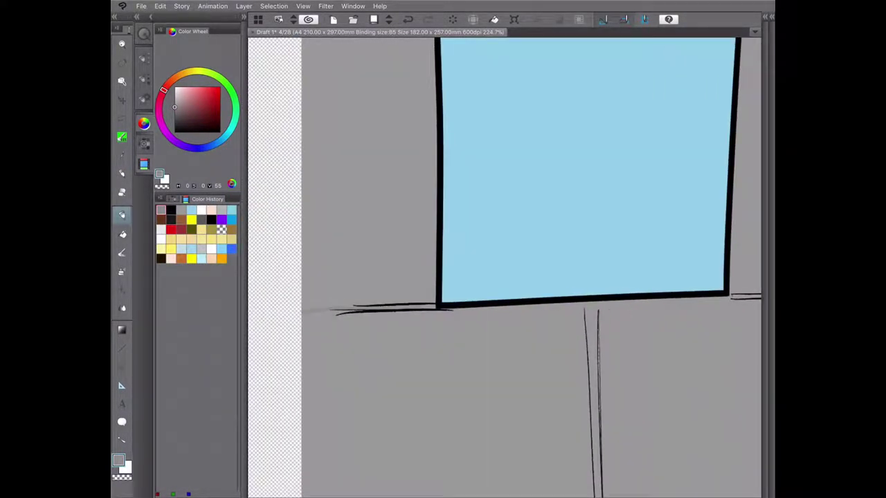
Step: Paint grey over the unfilled gap along the horizontal brick line between the bottom panel's outer edge and the character's arm
drag(662, 283, 478, 271)
key(ctrl+z)
scroll(505, 267, down, 2)
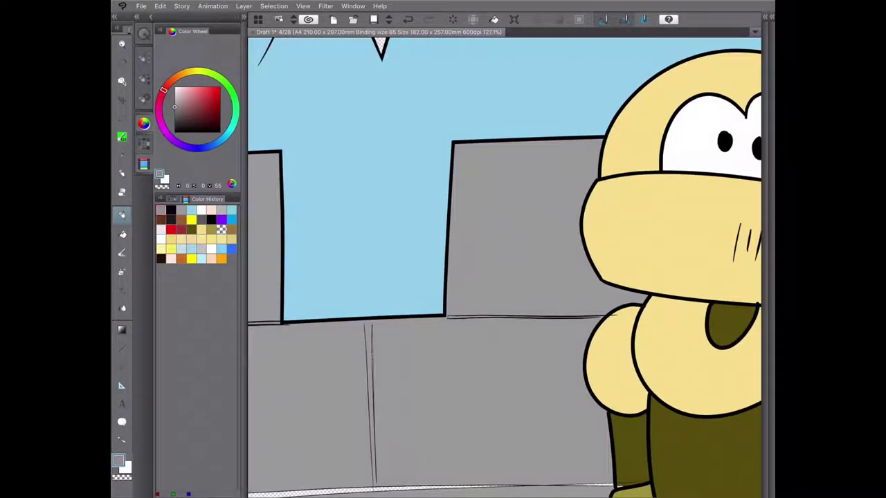
scroll(505, 267, down, 2)
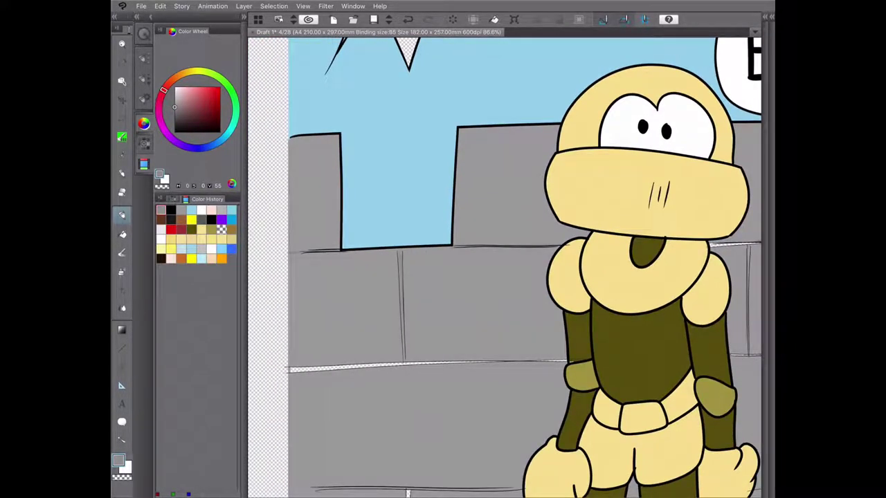
scroll(332, 477, up, 2)
drag(275, 351, 359, 345)
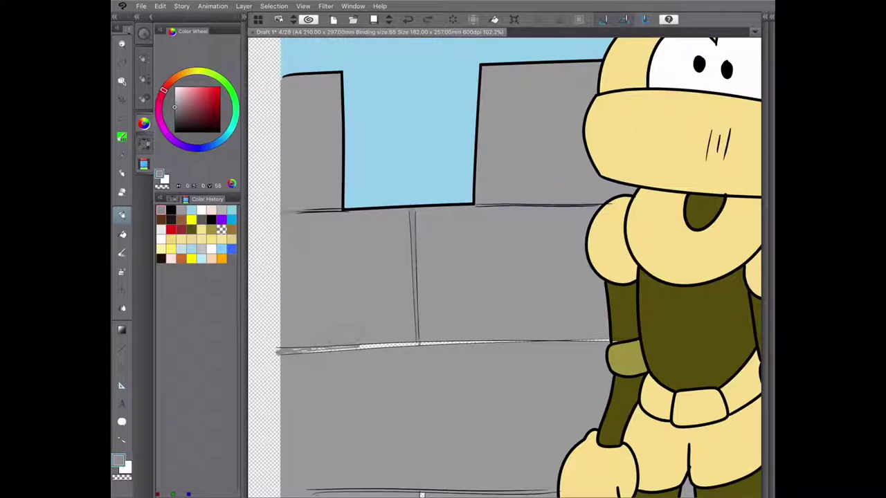
drag(277, 351, 608, 340)
key(p)
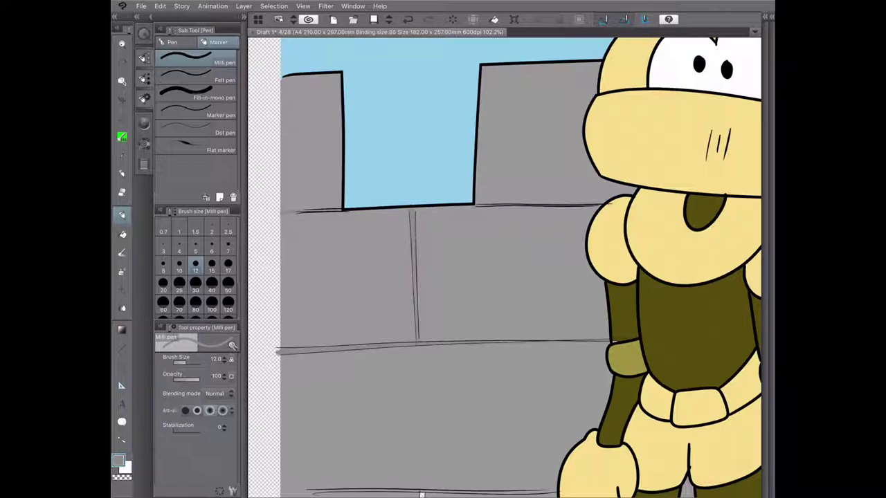
Step: Paint grey into the unfilled vertical brick joints near the Draft 1 label and around the small cloud beside the character
scroll(421, 494, down, 5)
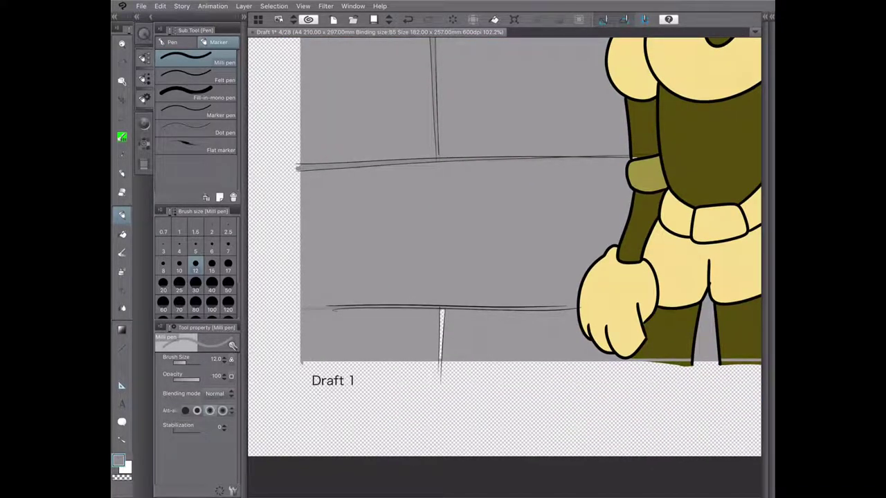
drag(441, 310, 441, 360)
scroll(504, 252, right, 5)
scroll(505, 263, right, 5)
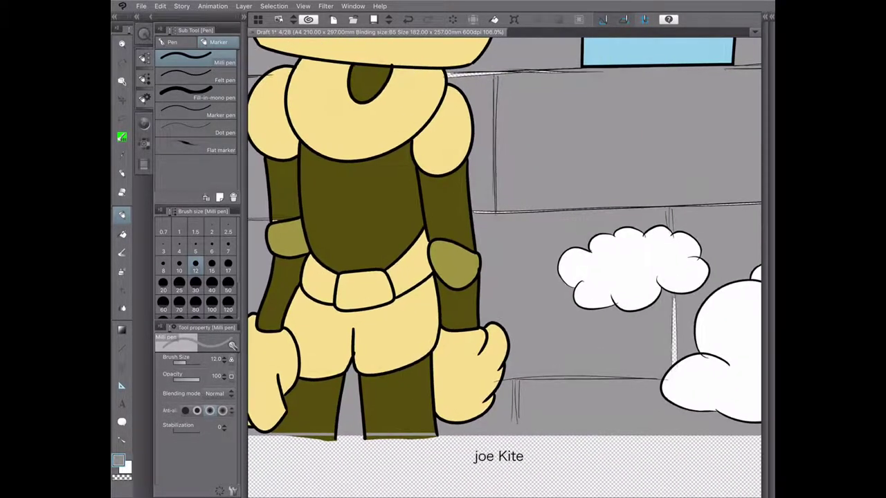
scroll(504, 263, up, 3)
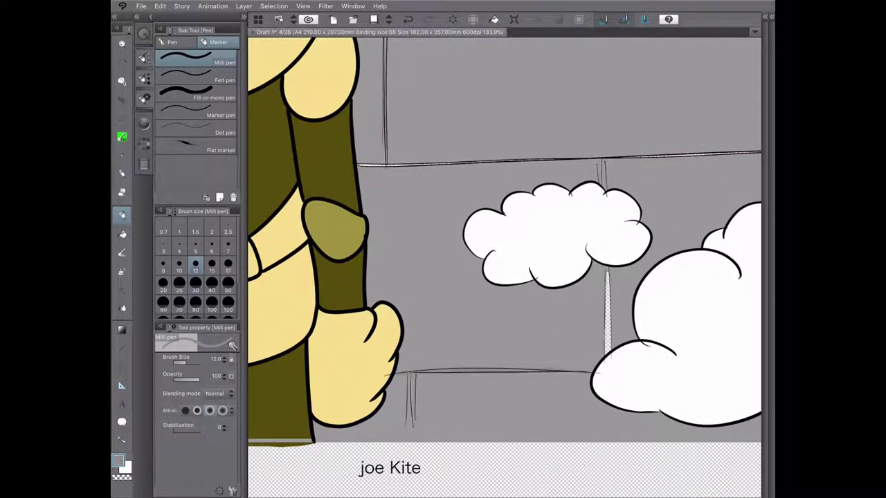
drag(607, 266, 607, 348)
drag(606, 285, 611, 350)
drag(606, 168, 601, 189)
Step: Paint grey over the remaining unfilled slivers along the brick lines between the character's shoulder and the clouds
scroll(504, 267, up, 3)
scroll(504, 267, down, 2)
drag(383, 175, 472, 173)
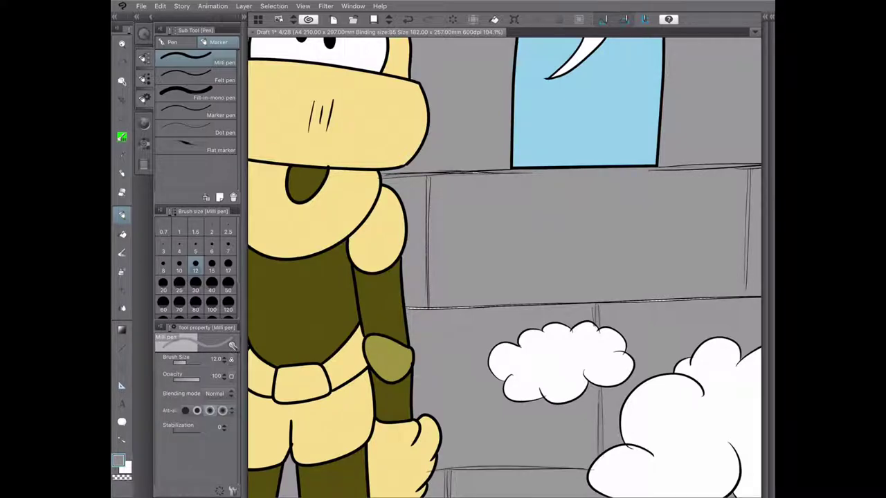
drag(430, 216, 430, 249)
drag(405, 309, 656, 300)
scroll(504, 266, right, 5)
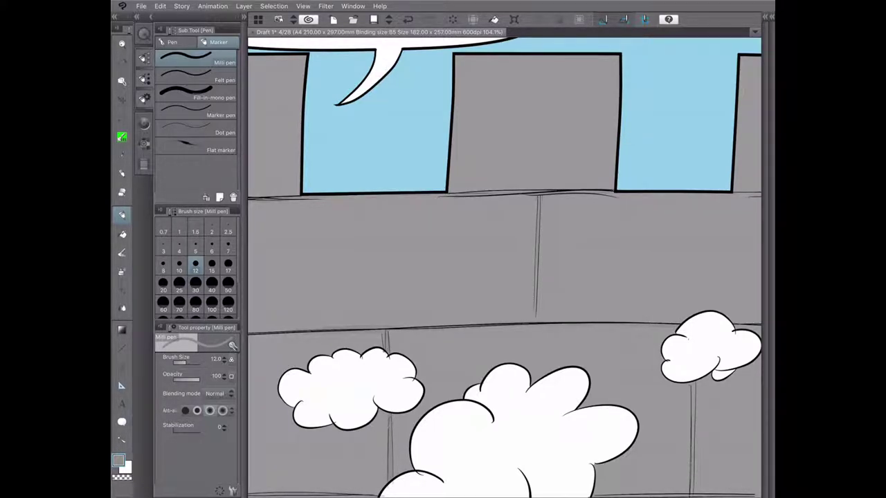
scroll(505, 268, right, 5)
scroll(505, 268, down, 1)
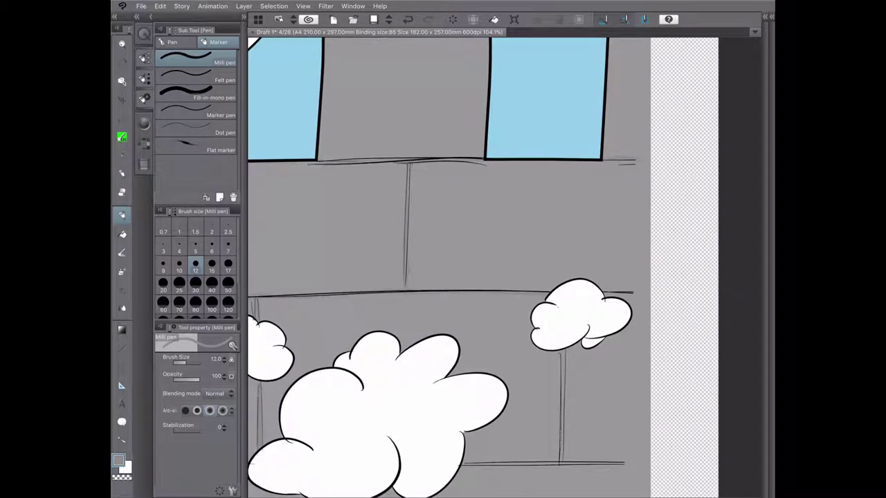
scroll(450, 267, down, 2)
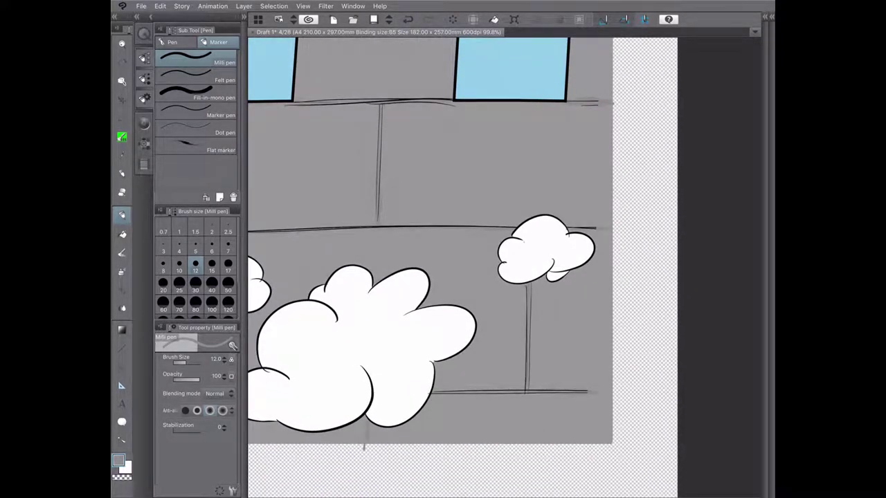
Step: Select the page margins around the bottom panel, clear the colour overshooting its edges, and deselect
key(ctrl+0)
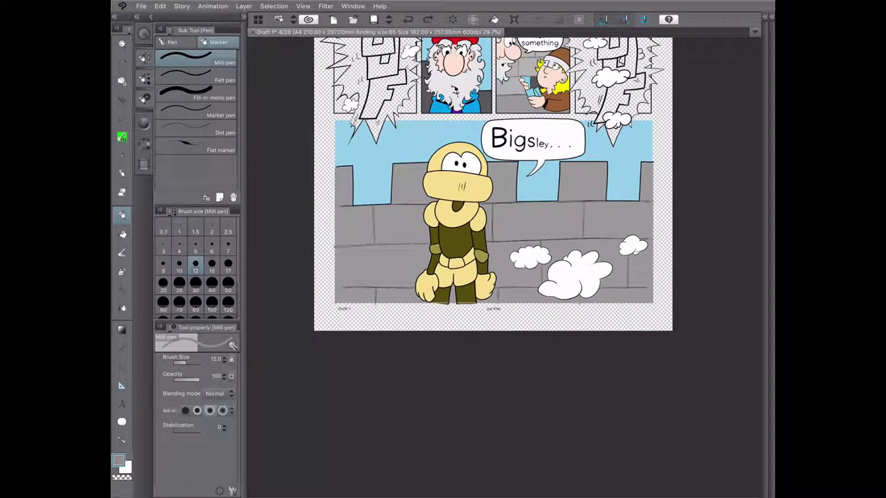
key(m)
key(ctrl+a)
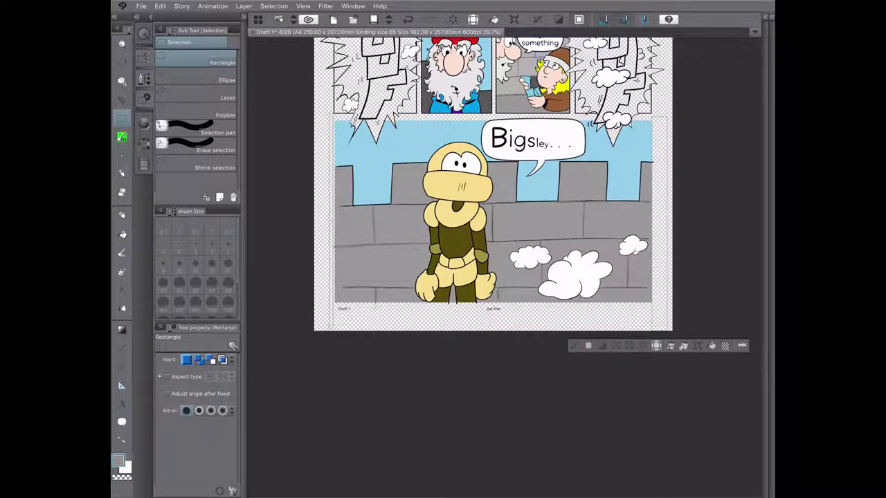
key(ctrl+d)
key(ctrl+minus)
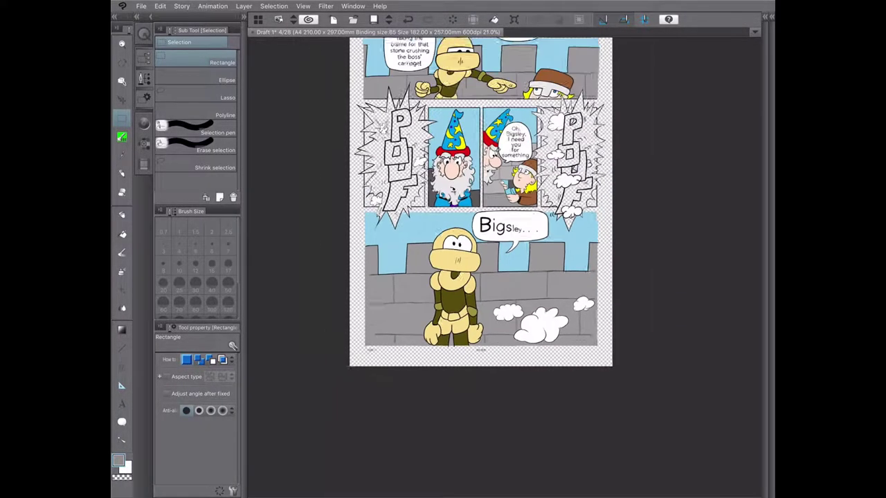
Step: Erase the black leg line ends overshooting the bottom panel's lower edge on the Ink Lines 02 layer
scroll(443, 207, up, 3)
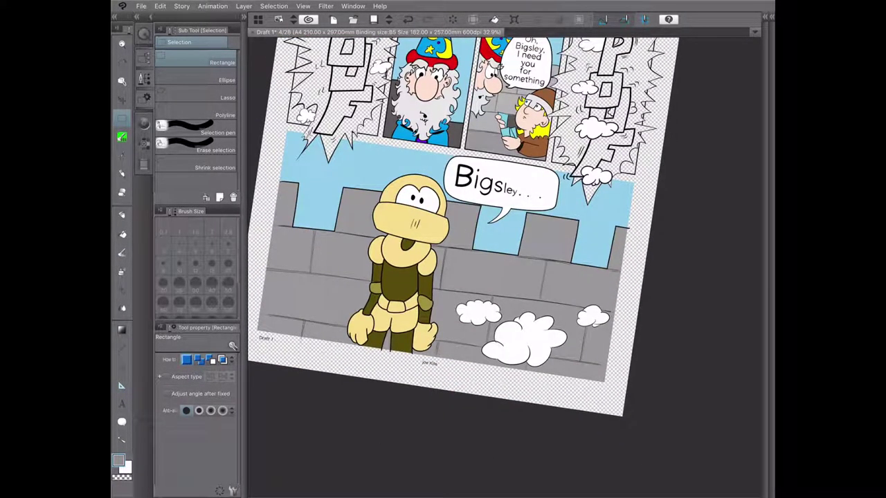
key(F7)
click(702, 203)
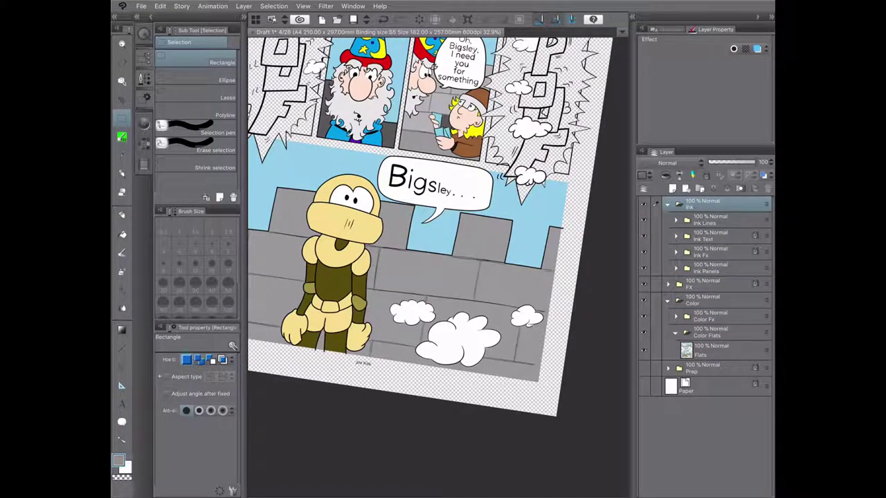
click(675, 219)
scroll(364, 363, up, 5)
click(720, 277)
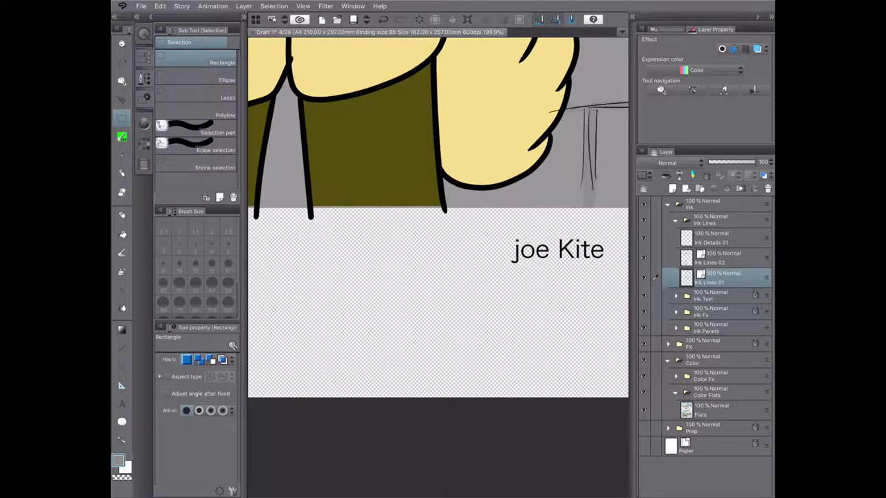
key(e)
click(719, 257)
mouse_move(310, 207)
mouse_down()
mouse_move(311, 217)
mouse_move(441, 252)
mouse_up()
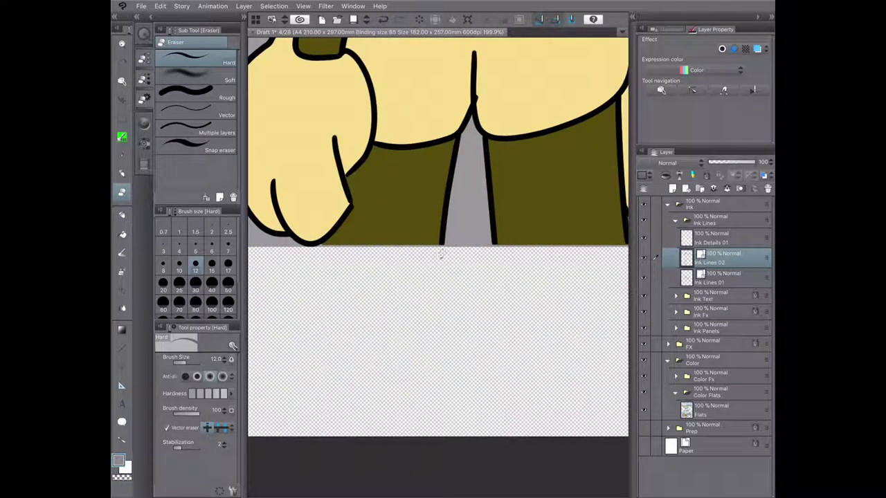
scroll(441, 253, down, 10)
Step: Return to the Flats layer, collapse and lock the Ink folder, and save the drawing
click(719, 408)
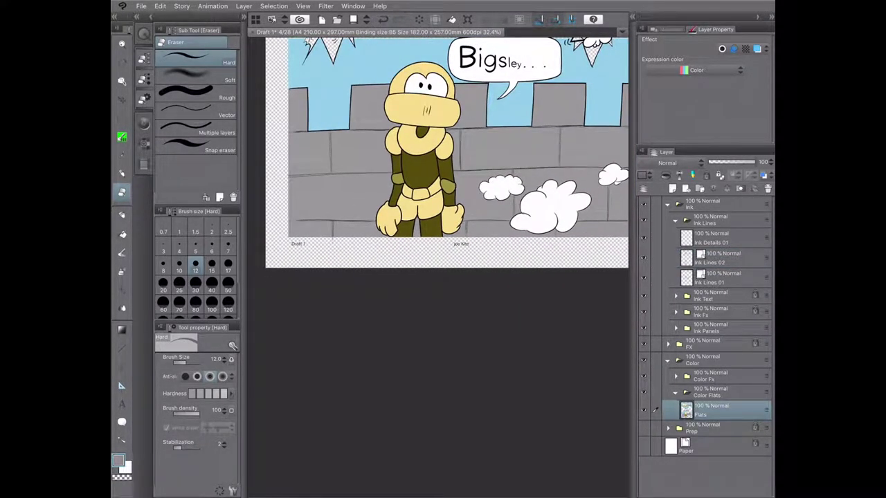
key(m)
scroll(446, 152, down, 2)
key(ctrl+d)
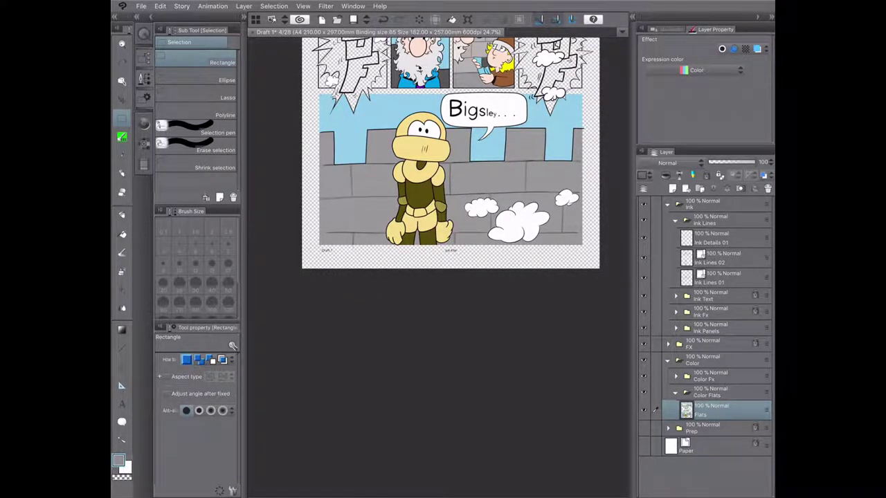
click(667, 204)
click(706, 204)
key(ctrl+s)
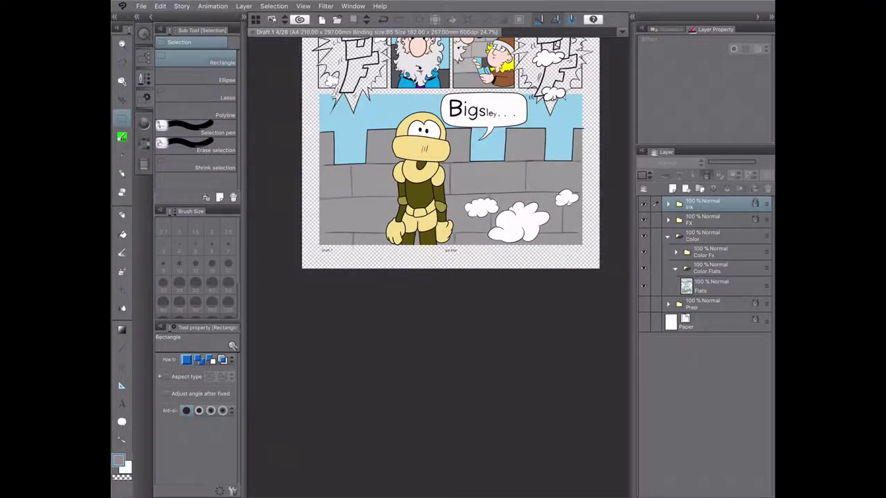
Step: Activate the Flats layer and pick bright yellow from the colour history for filling
scroll(450, 207, up, 3)
click(726, 285)
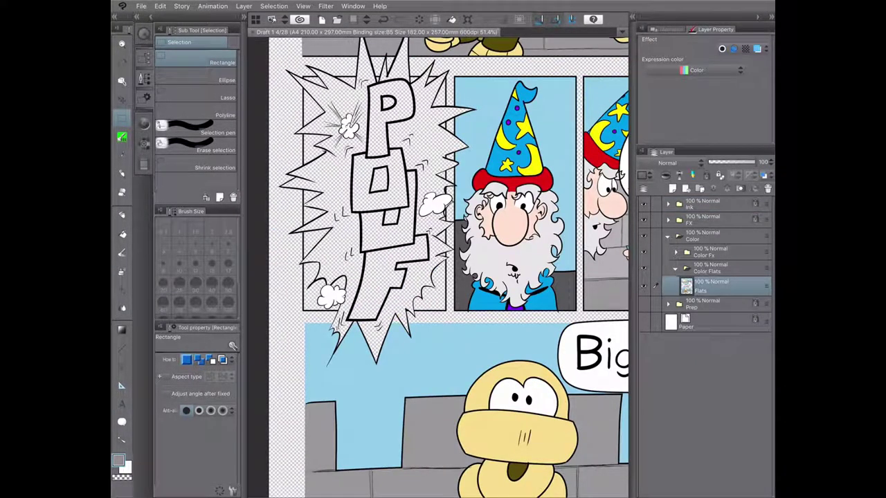
key(Tab)
scroll(544, 263, down, 1)
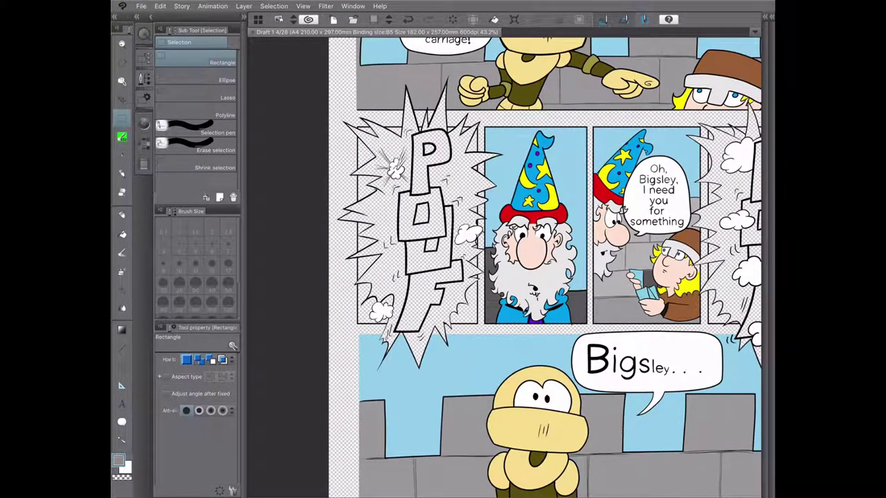
click(144, 123)
key(g)
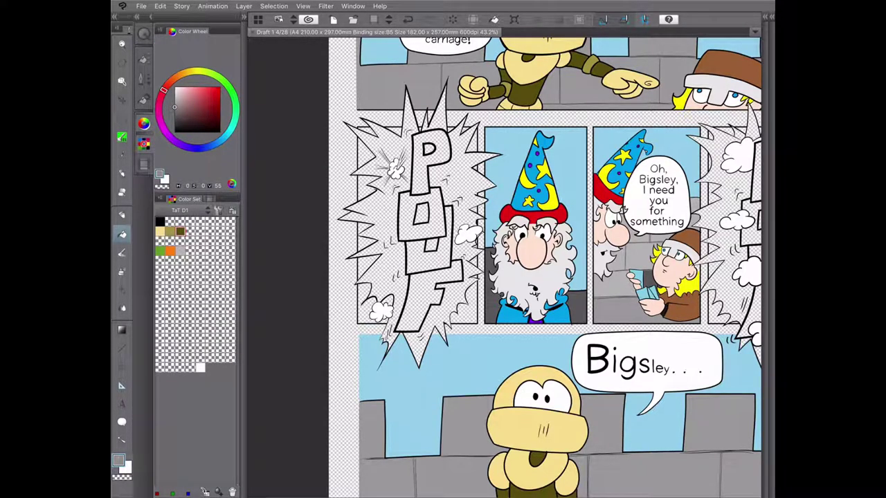
click(144, 164)
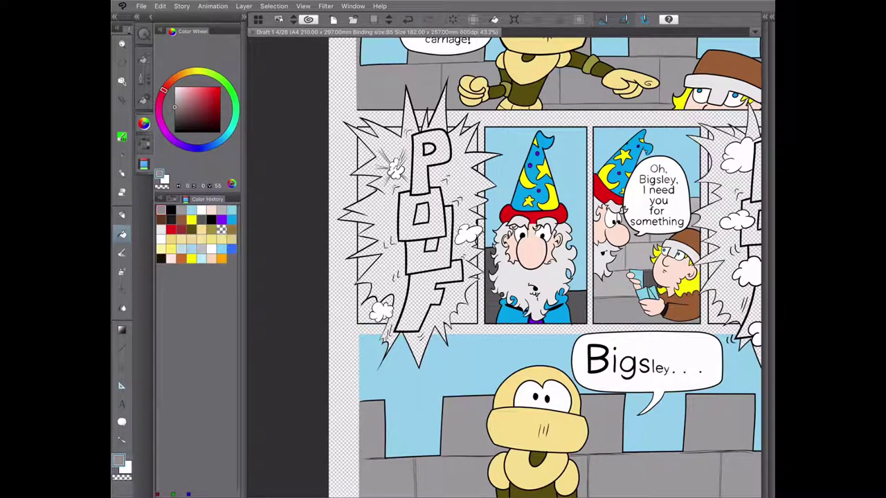
click(191, 220)
Step: Fill the background of the first POOF burst in the middle row with bright yellow
scroll(544, 263, down, 1)
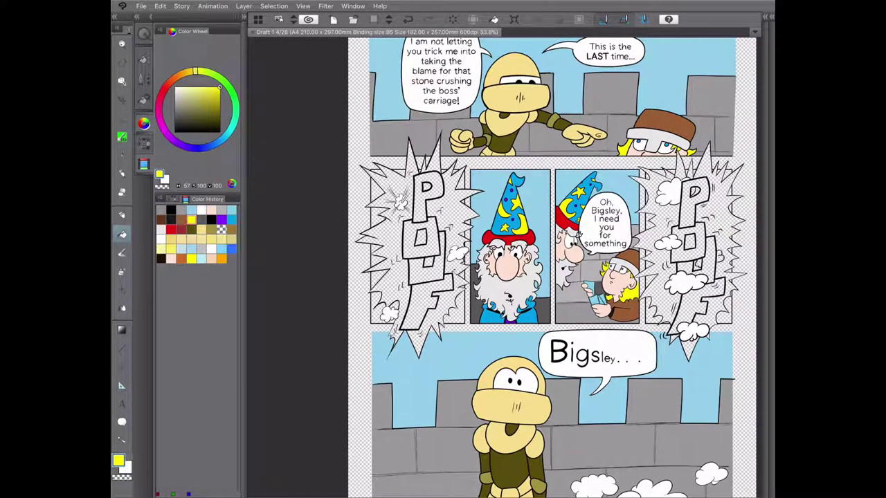
click(448, 210)
click(396, 280)
click(381, 233)
click(437, 155)
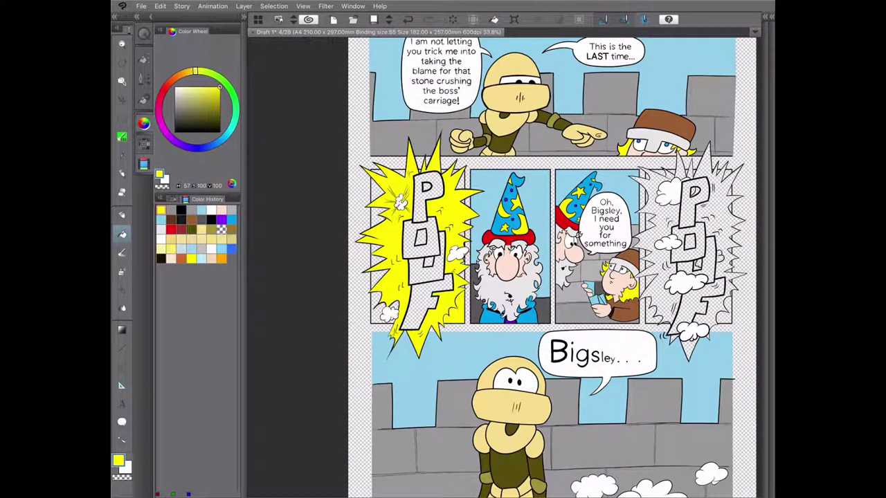
Step: Fill the second POOF burst's background with bright yellow and colour the POOF lettering orange
scroll(520, 267, right, 3)
scroll(520, 267, up, 2)
scroll(471, 263, right, 7)
scroll(471, 263, up, 3)
scroll(470, 262, down, 1)
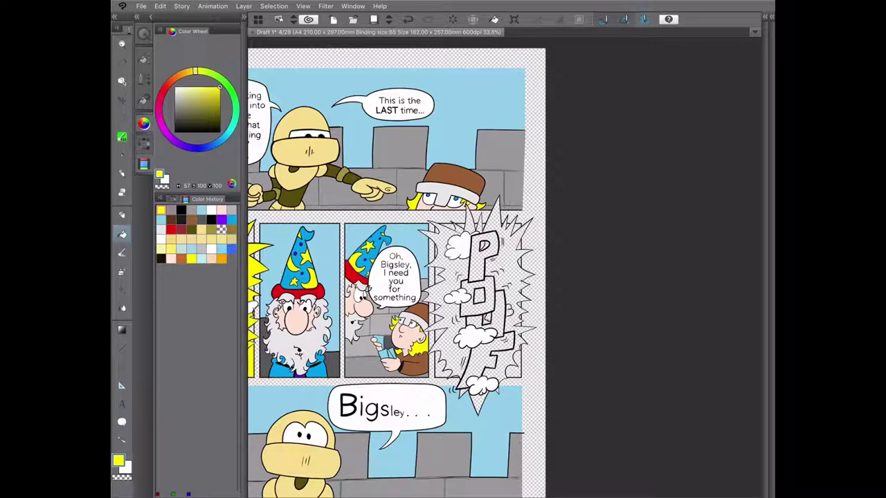
key(ctrl+plus)
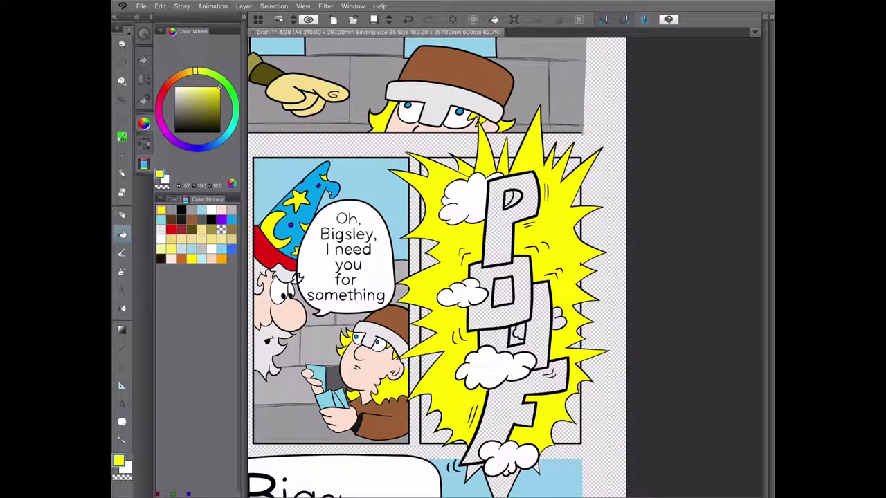
key(x)
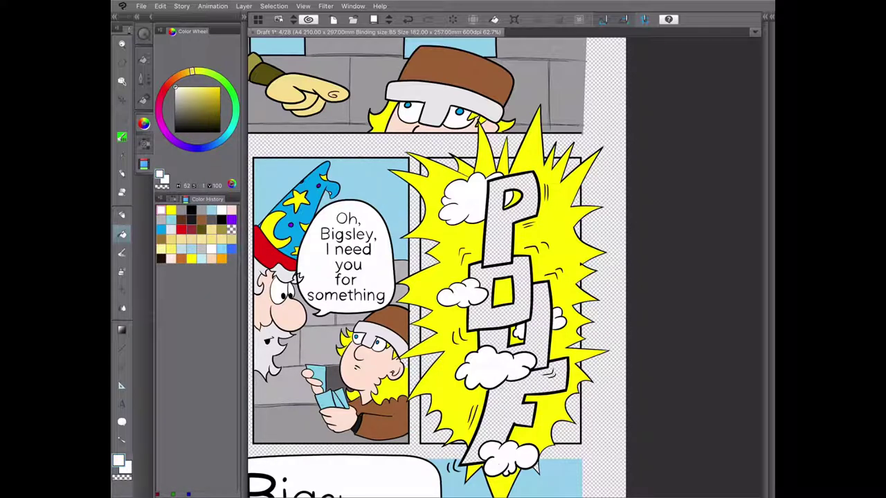
key(ctrl+minus)
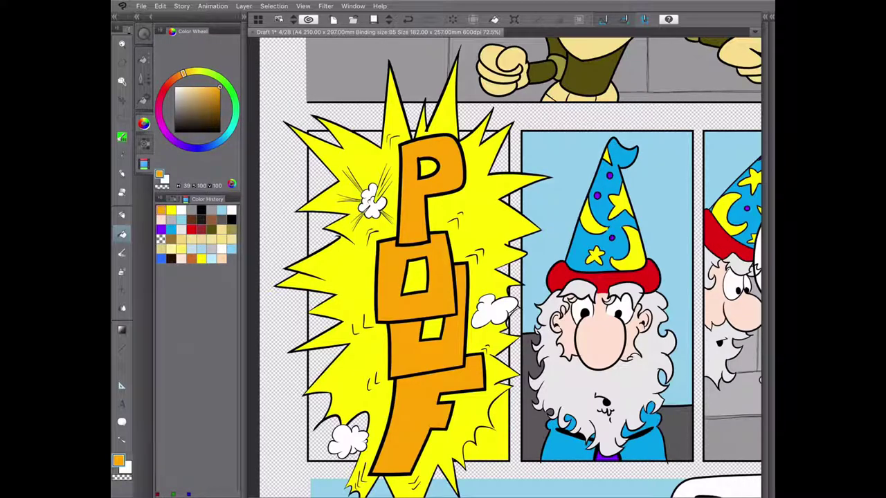
Step: Sample the light sky blue from the wizard panel and fill the upper background gaps around the first POOF burst
alt+click(533, 159)
click(321, 166)
click(370, 139)
click(463, 136)
click(488, 134)
click(501, 157)
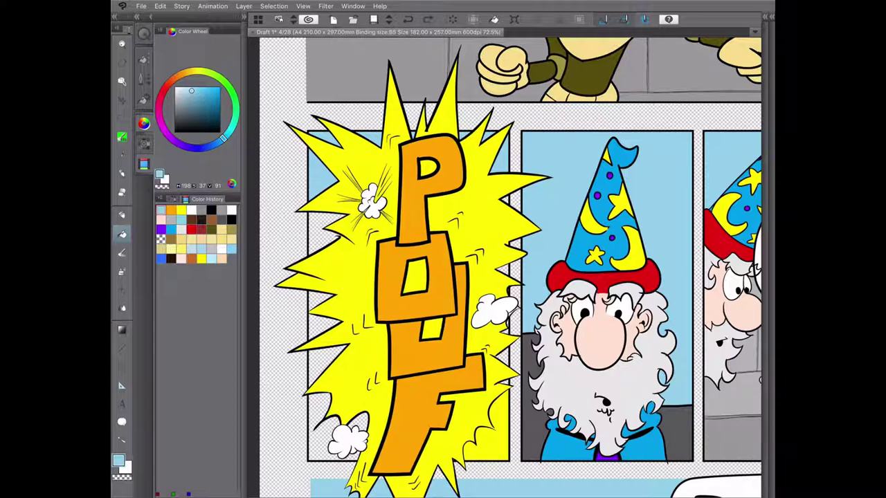
Step: Fill the remaining small sky gaps between the side spikes of the first POOF burst with light blue
scroll(424, 246, up, 3)
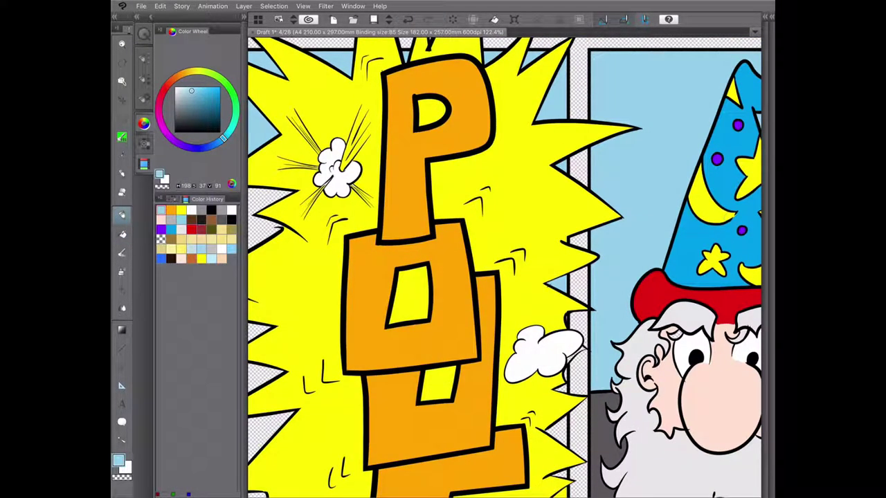
key(p)
scroll(505, 267, down, 2)
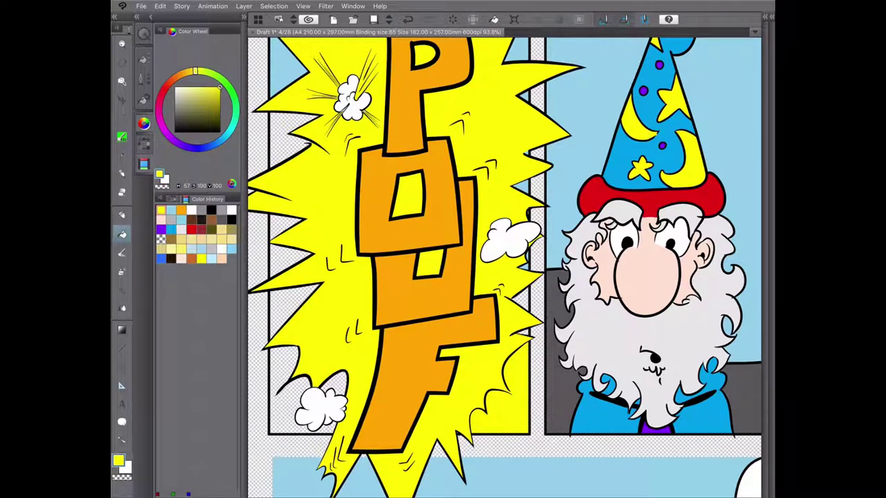
scroll(505, 267, up, 2)
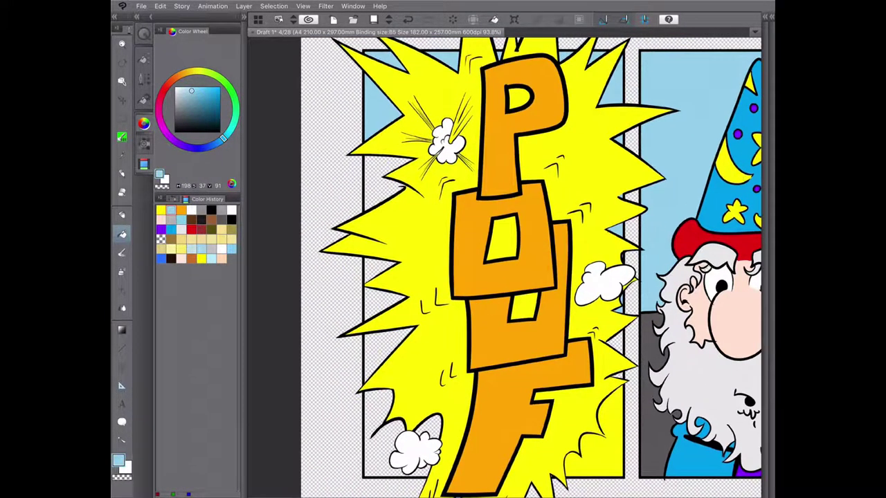
scroll(519, 267, down, 3)
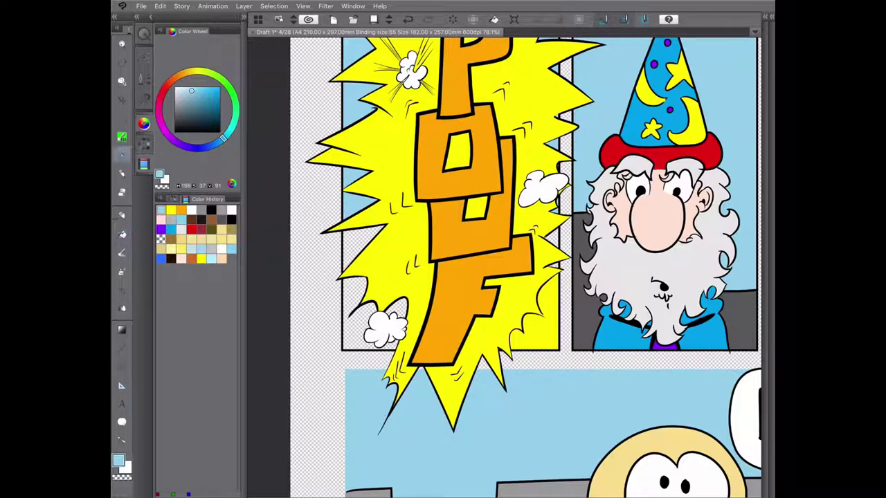
Step: Fill the lower background gaps around the first POOF burst with dark grey, closing the outline gap near the lower corner
click(363, 246)
click(364, 322)
click(396, 307)
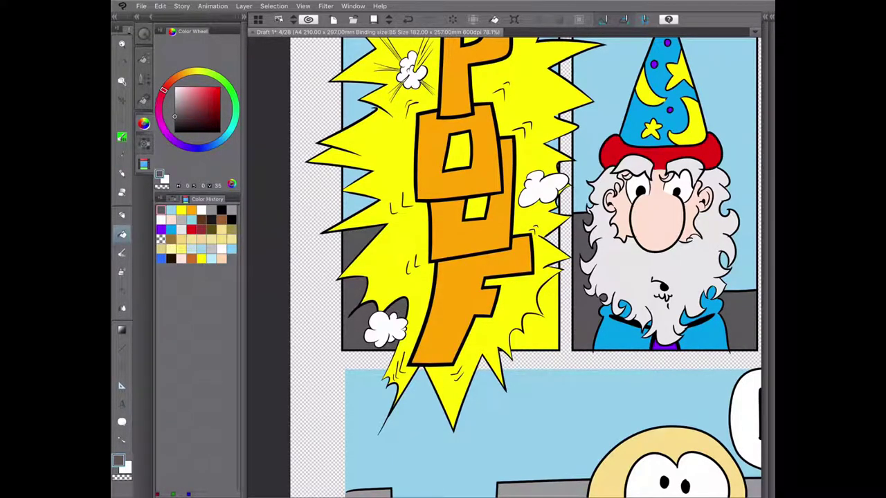
click(547, 325)
key(ctrl+z)
scroll(591, 304, up, 5)
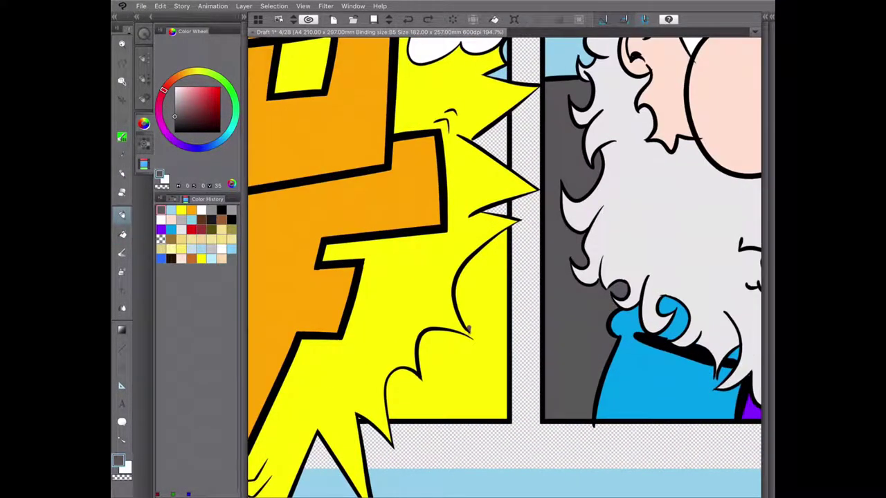
click(470, 364)
Step: Fill the lower background gaps on both sides of the second POOF burst with dark grey
scroll(477, 332, down, 6)
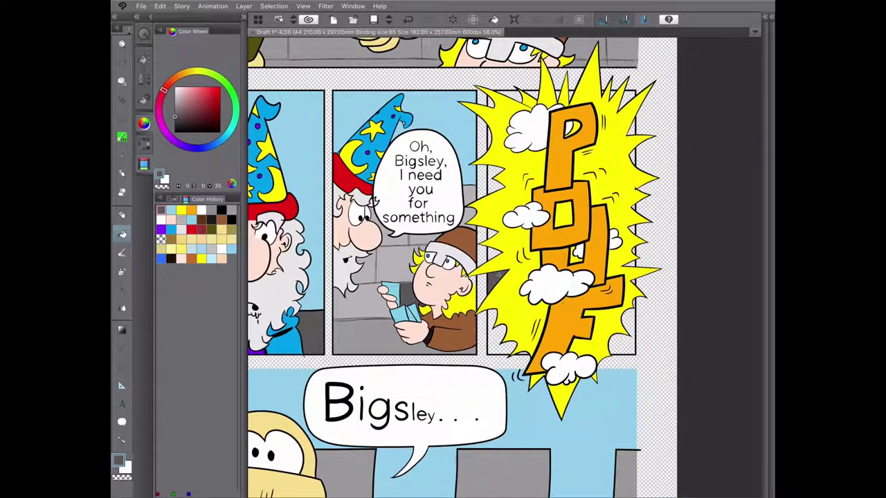
click(499, 339)
click(622, 337)
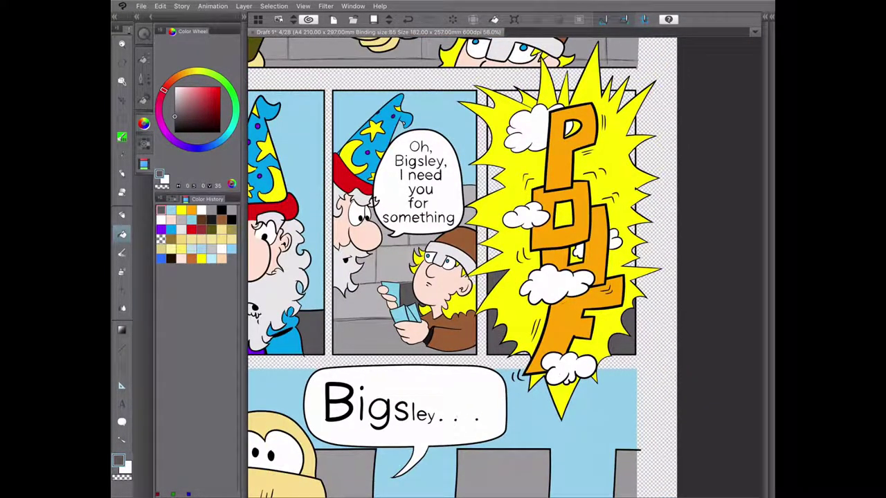
scroll(605, 171, up, 8)
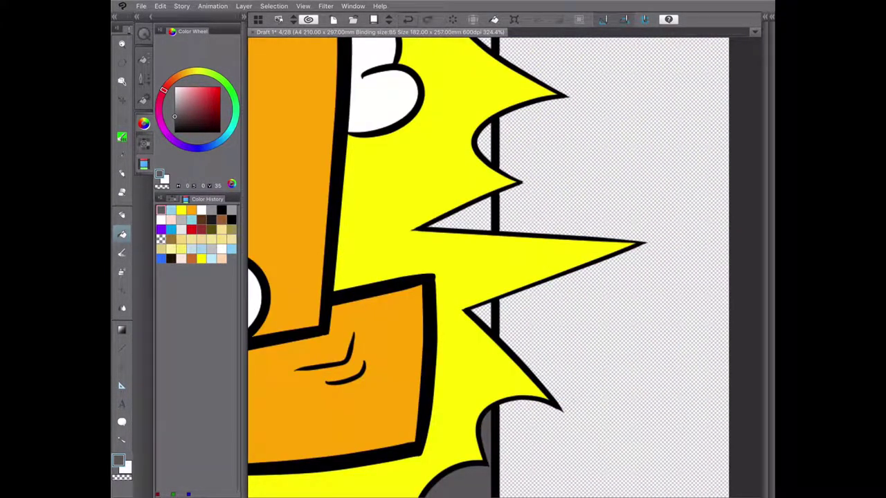
scroll(608, 180, down, 8)
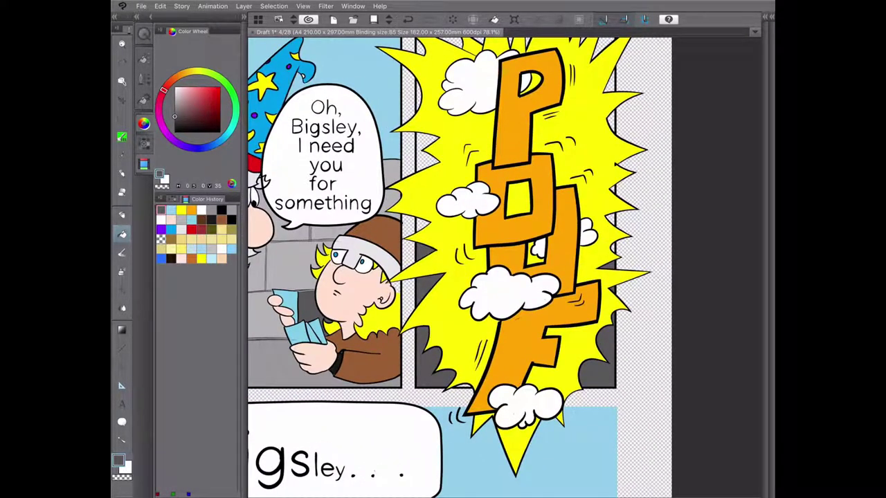
scroll(664, 245, up, 3)
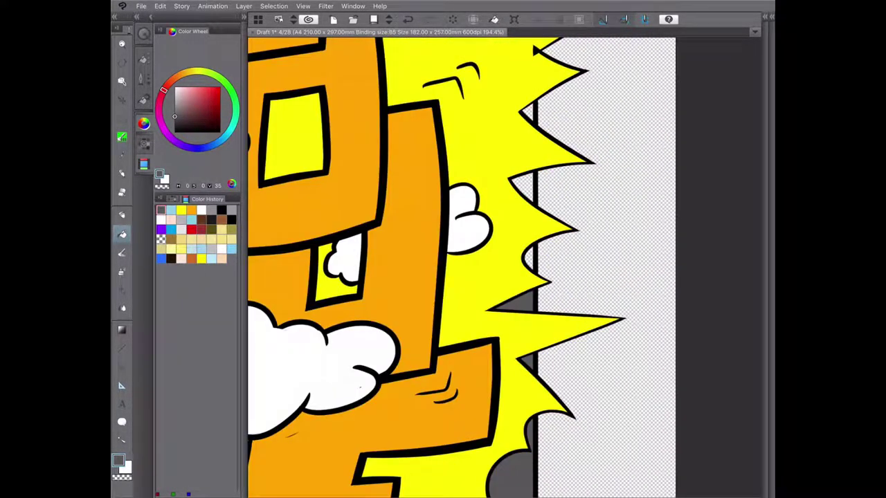
scroll(626, 267, down, 3)
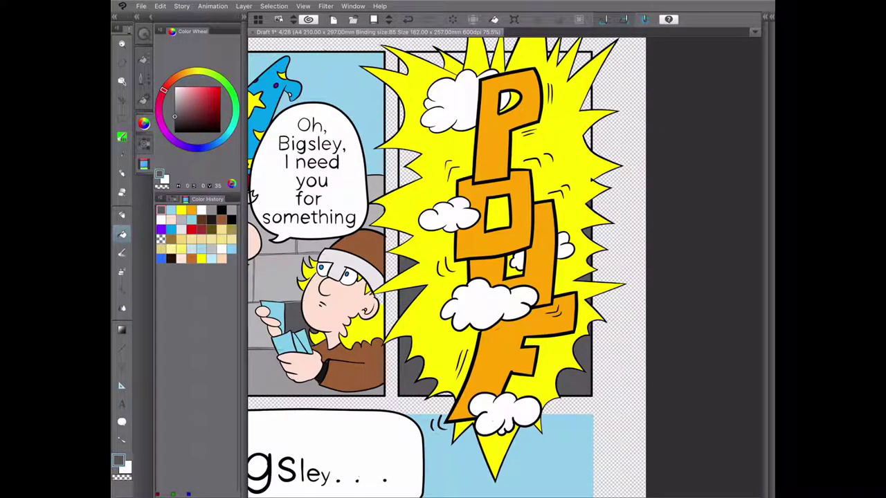
Step: Fill the upper background gaps around the second POOF burst with light sky blue and save the drawing
alt+click(410, 166)
mouse_move(409, 181)
mouse_down()
mouse_move(404, 110)
mouse_move(436, 60)
mouse_move(491, 55)
mouse_up()
scroll(493, 57, up, 3)
drag(519, 107, 581, 180)
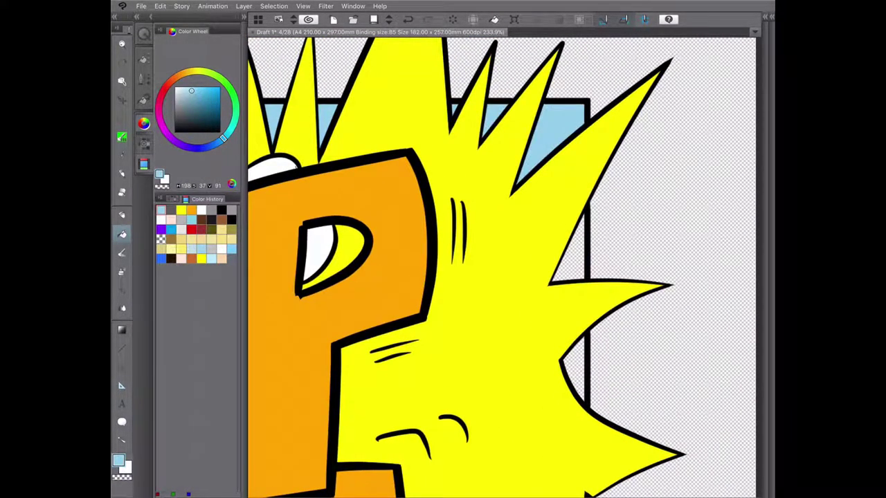
drag(554, 214, 581, 277)
scroll(554, 214, down, 1)
scroll(456, 263, down, 6)
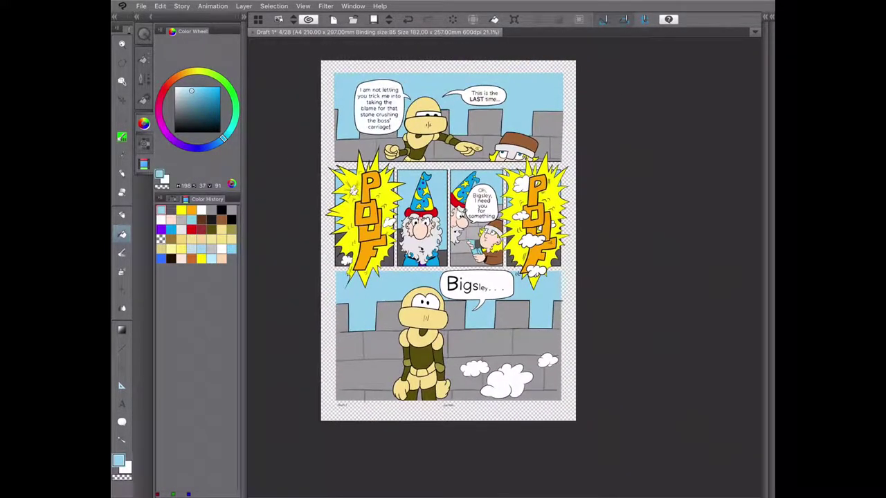
key(ctrl+s)
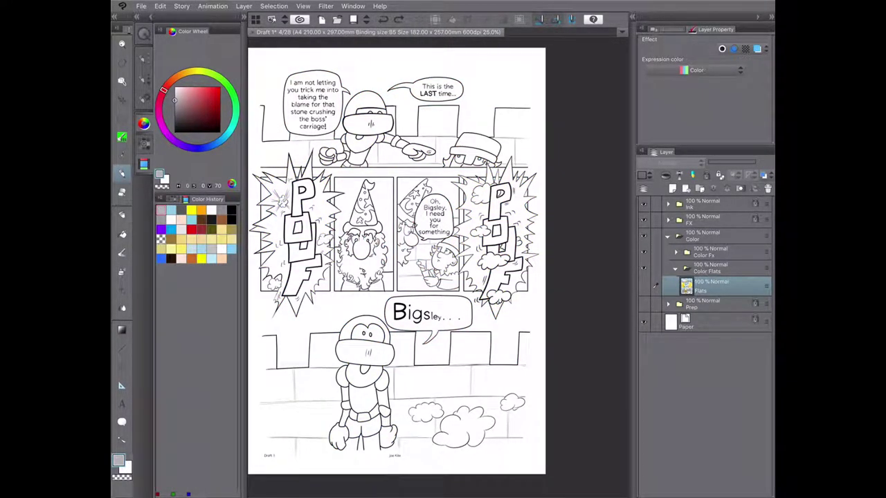
Step: Open the Color Fx folder, activate the layer for shading, and ready the size 12 Milli pen in dark brown
click(676, 251)
click(712, 289)
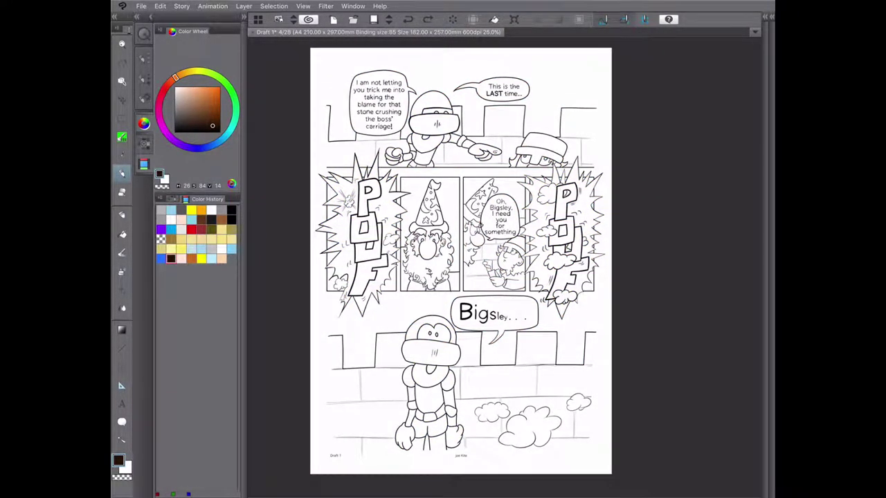
key(p)
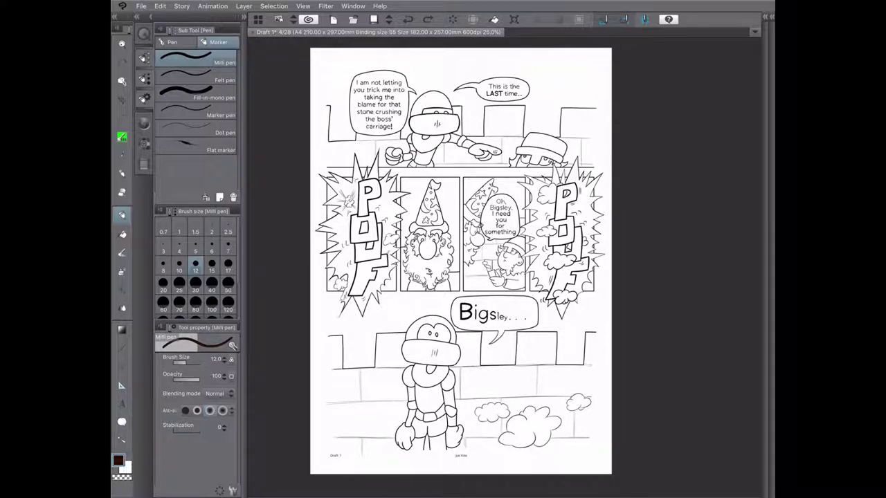
Step: Outline the shadow falling across the helmeted character's chest in the top panel
scroll(430, 95, up, 5)
drag(348, 222, 462, 223)
key(ctrl+z)
drag(348, 222, 461, 223)
mouse_move(348, 216)
mouse_down()
mouse_move(343, 246)
mouse_move(358, 294)
mouse_move(338, 302)
mouse_move(349, 299)
mouse_up()
key(ctrl+z)
key(ctrl+z)
key(ctrl+y)
Step: Outline the shadows on the helmeted character's lowered forearm and clenched fingers
mouse_move(398, 310)
mouse_down()
mouse_move(398, 276)
mouse_move(384, 372)
mouse_up()
drag(391, 332, 387, 350)
drag(388, 347, 372, 372)
drag(395, 331, 376, 372)
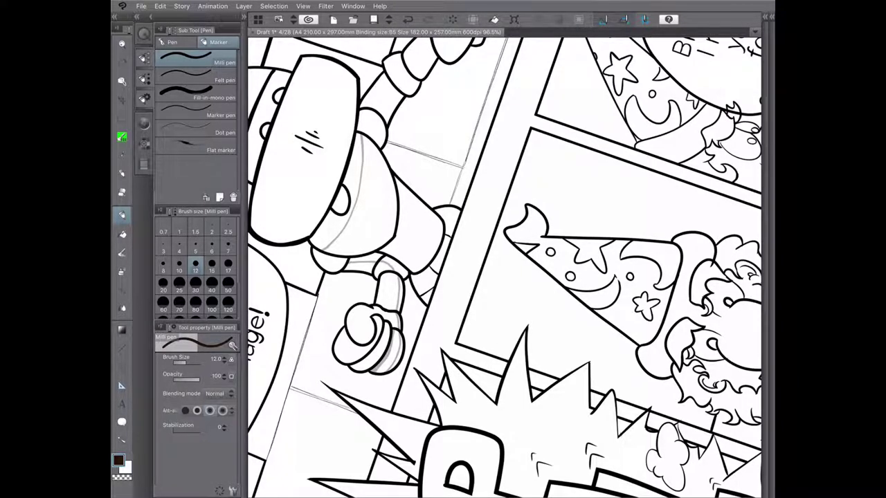
drag(387, 323, 361, 361)
key(ctrl+z)
Step: Fill the outlined shadow areas on the helmeted character's fist, forearm, shoulder and chest
key(g)
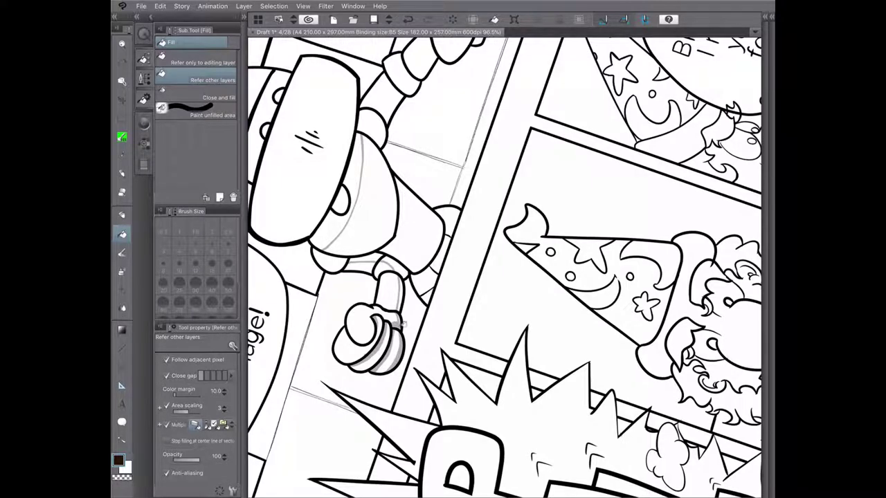
click(401, 294)
click(366, 259)
click(339, 201)
drag(485, 277, 533, 332)
Step: Shade the lower edges of the character's helmet and visor, and the underside of the pointing arm and hand
key(p)
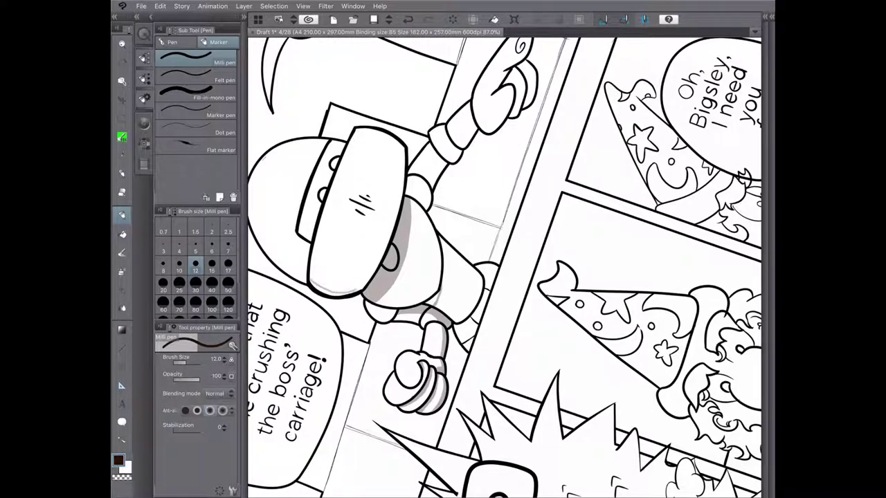
drag(332, 287, 388, 283)
key(ctrl+z)
key(ctrl+y)
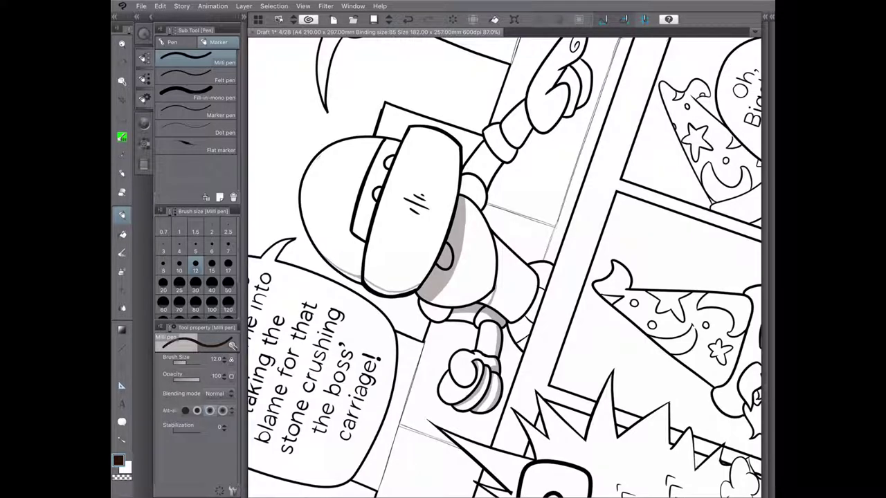
key(ctrl+minus)
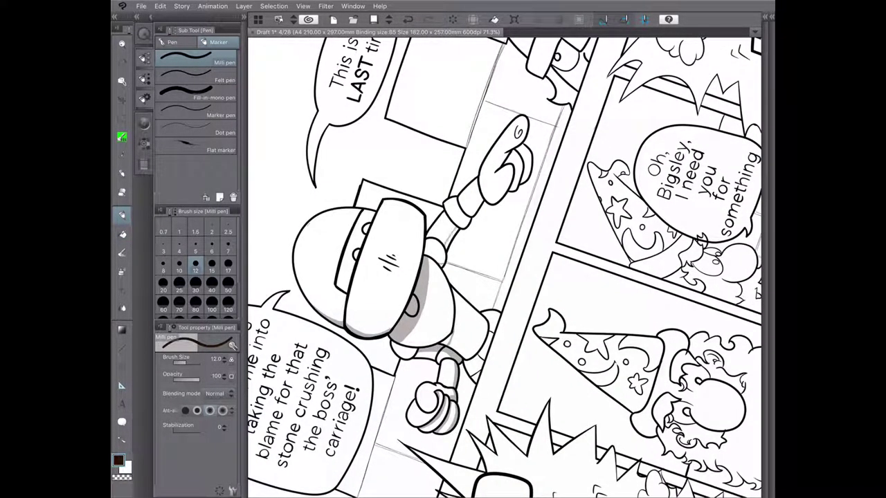
key(g)
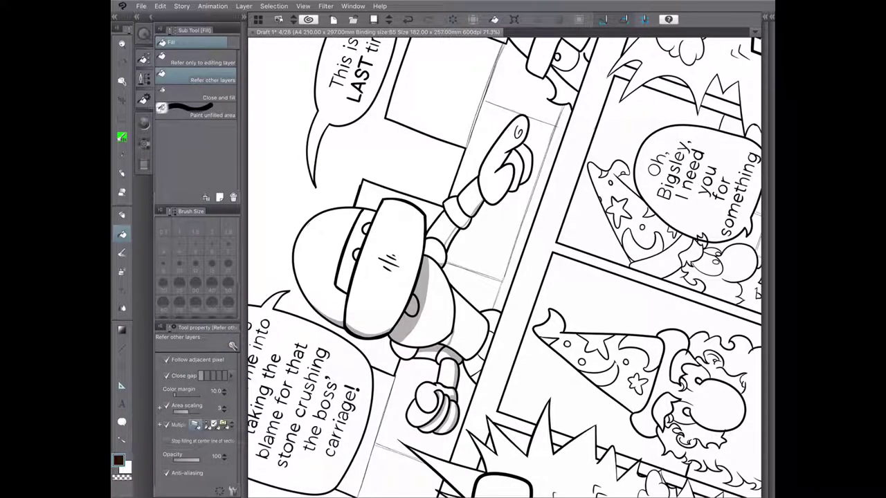
key(p)
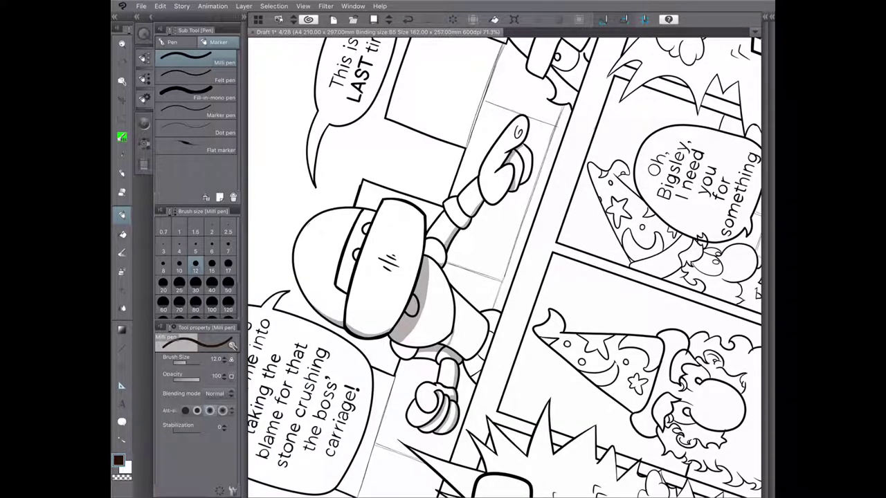
Step: Shade the face and hair beneath the hat brim of the peeking character in the top panel
scroll(505, 267, up, 5)
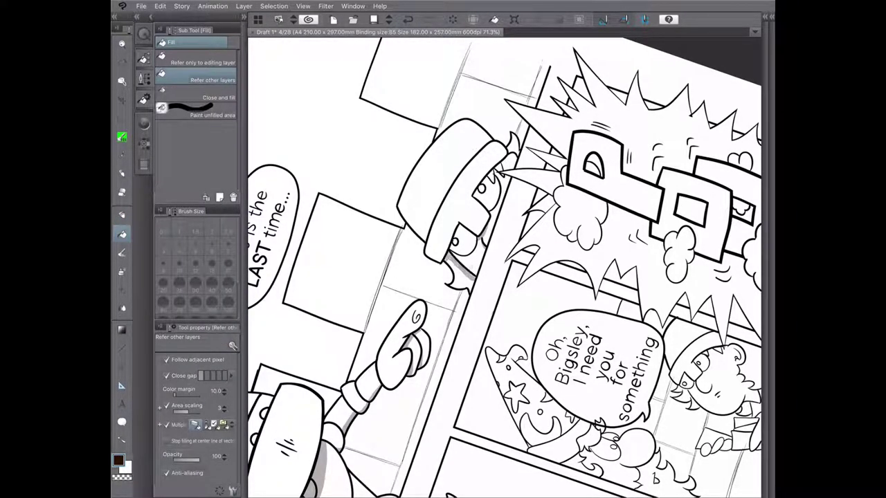
key(e)
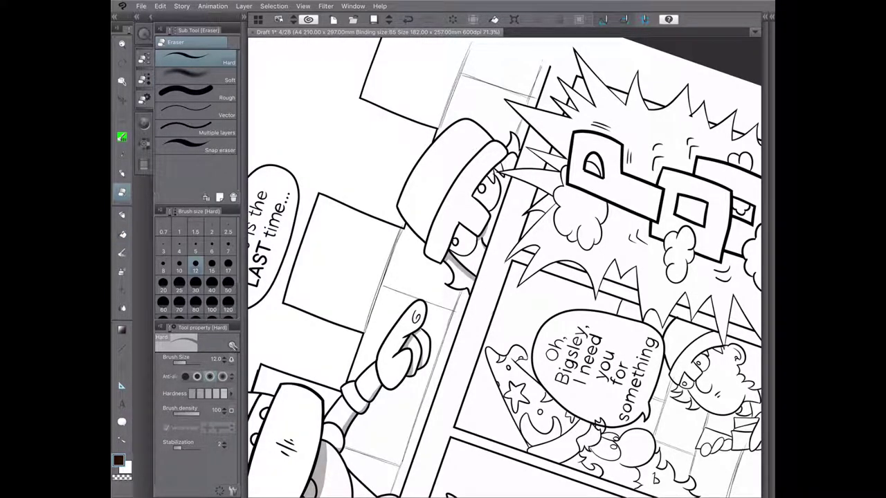
scroll(504, 267, down, 3)
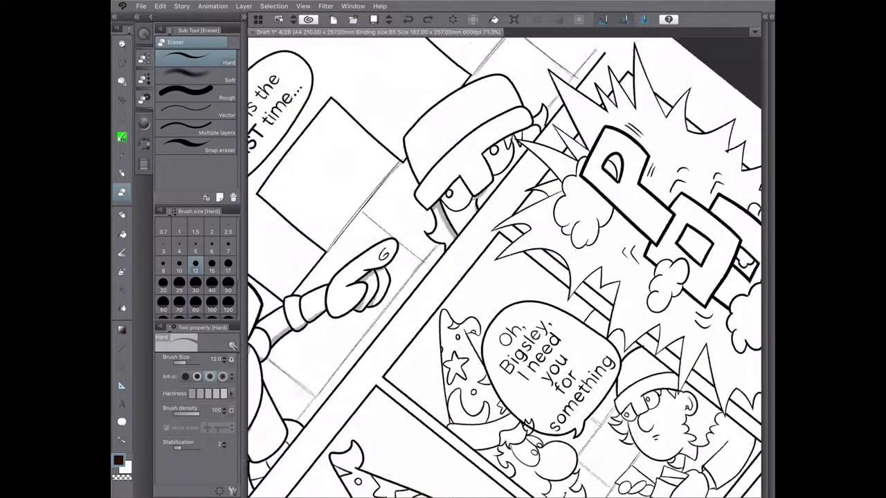
Step: Outline and fill the cast shadow on the wall around the helmeted character's lowered arm and fist
key(p)
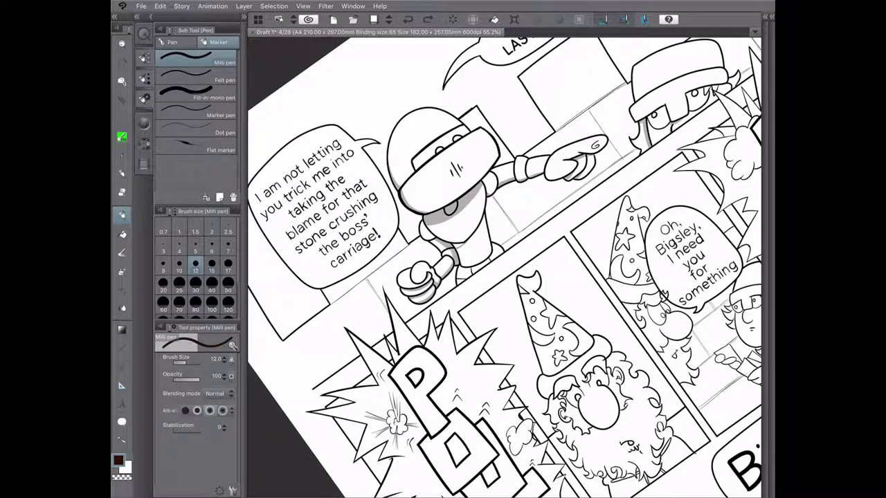
drag(418, 238, 422, 263)
key(ctrl+z)
key(g)
click(429, 251)
click(447, 283)
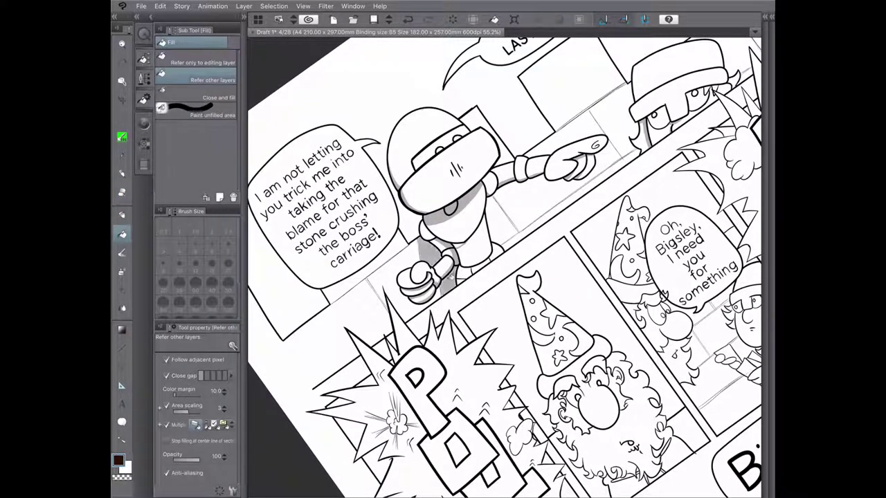
key(p)
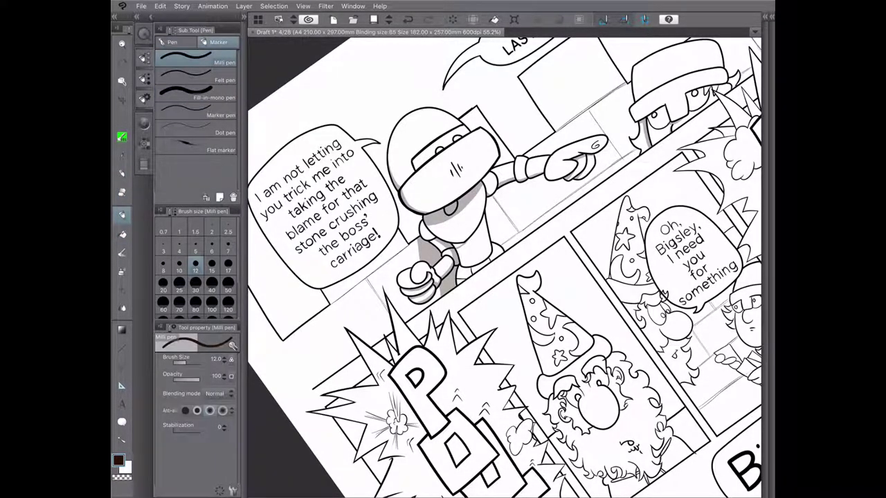
Step: Fill the wall section behind the left side of the bearded wizard's beard with shadow in his close-up panel
key(g)
key(p)
key(g)
scroll(401, 415, down, 3)
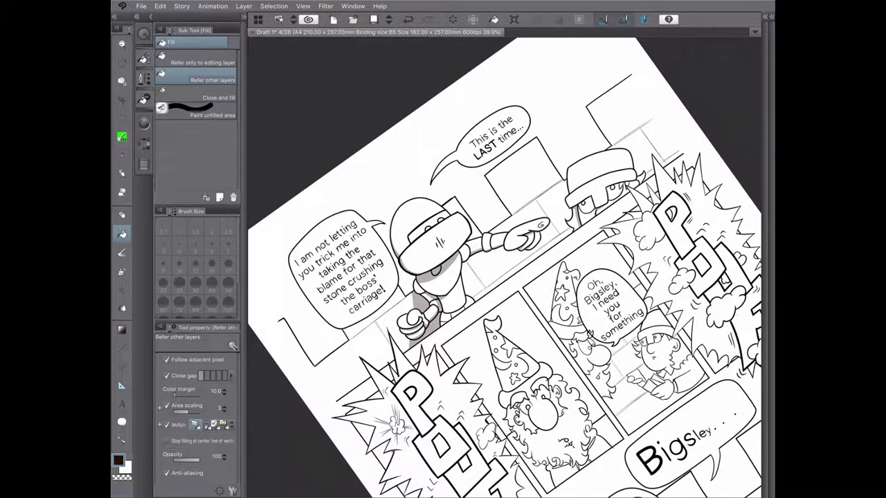
scroll(503, 267, down, 5)
key(p)
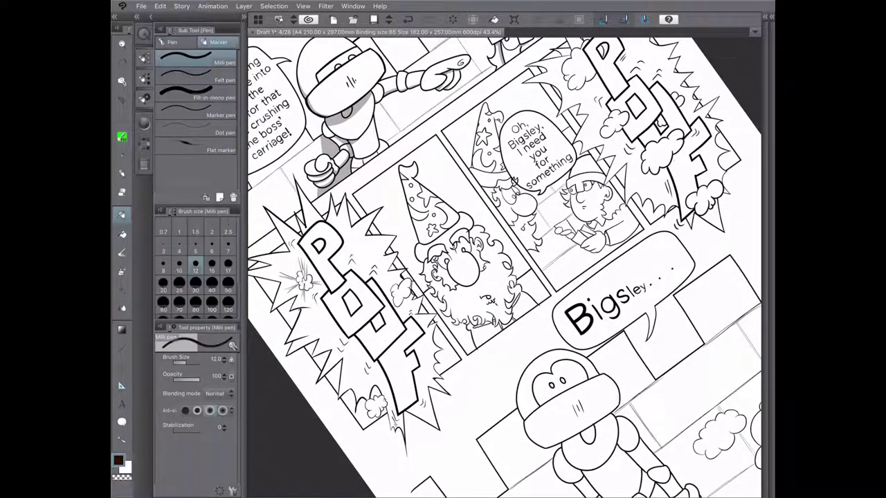
scroll(503, 267, up, 2)
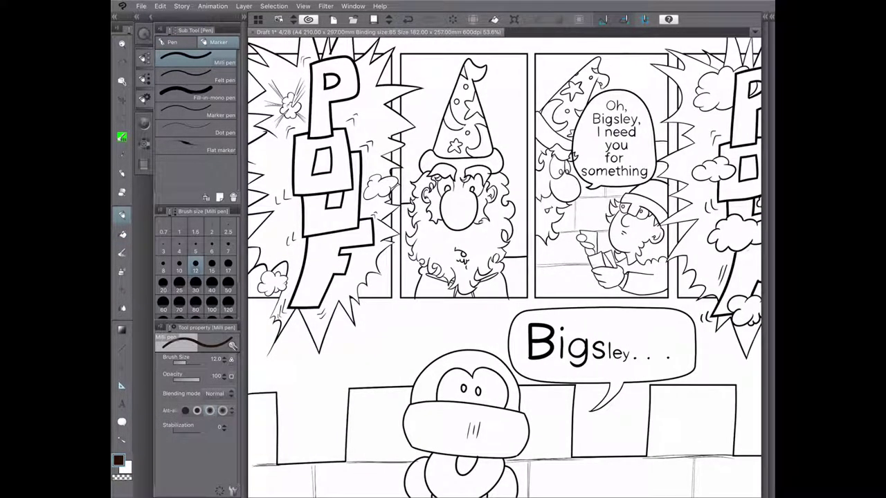
key(g)
click(408, 263)
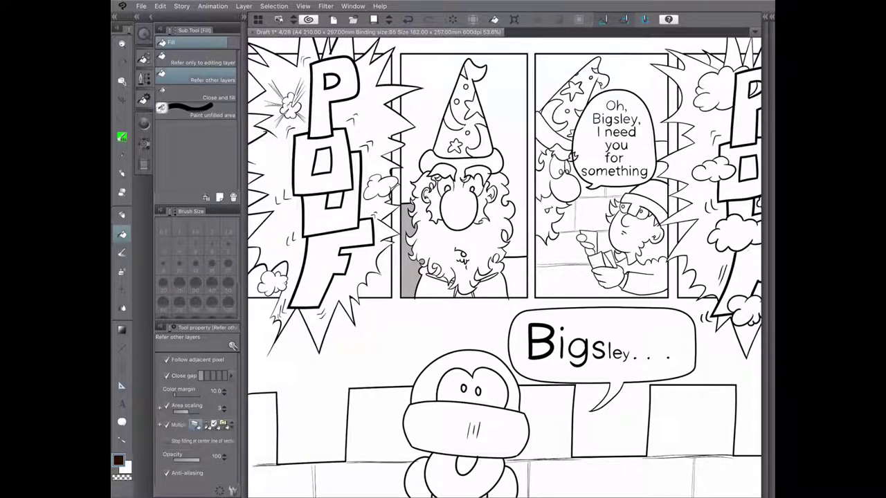
Step: Outline and fill the shadows the wizard's beard casts on his neck, collar and robe on both sides
key(p)
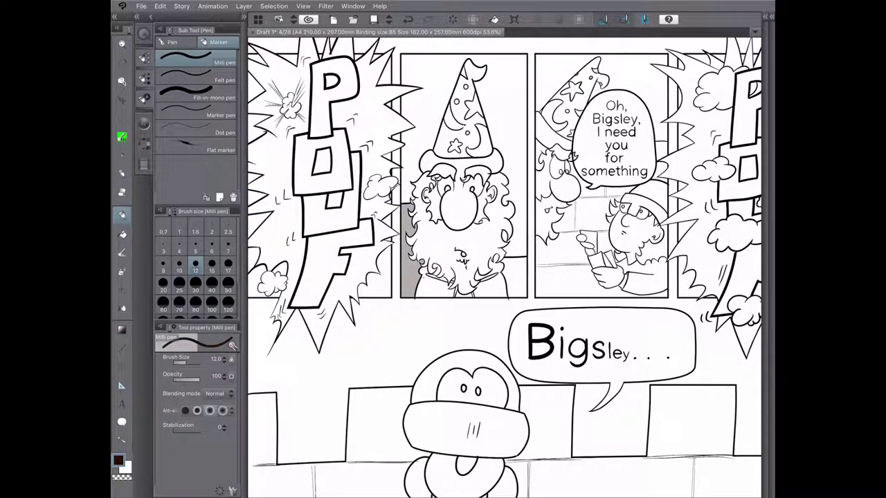
scroll(437, 282, up, 5)
mouse_move(359, 243)
mouse_down()
mouse_move(446, 287)
mouse_move(460, 284)
mouse_up()
key(g)
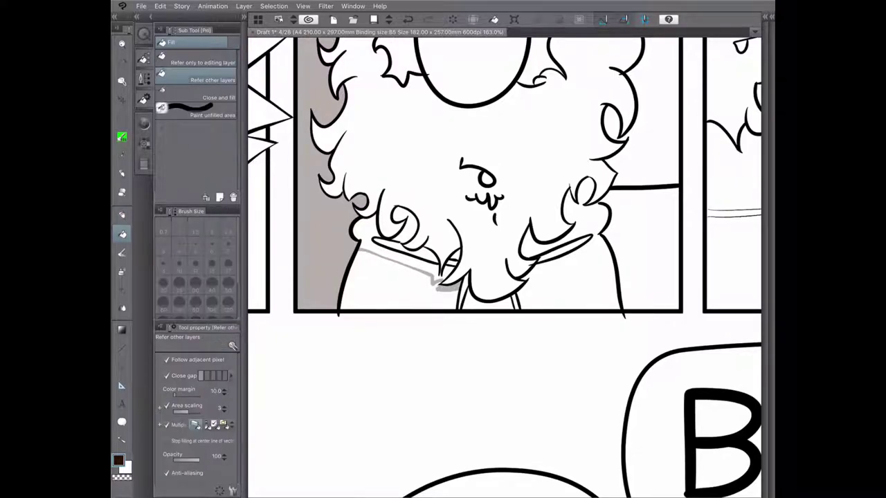
click(434, 277)
key(p)
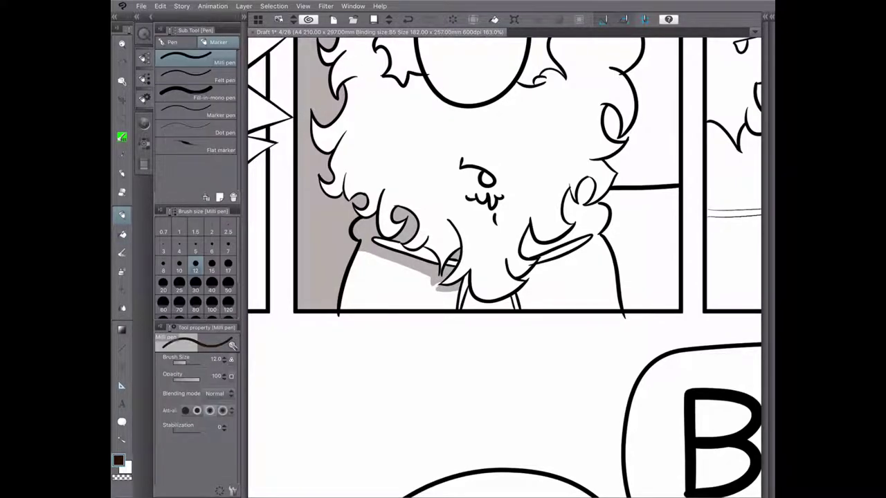
drag(583, 206, 583, 236)
key(g)
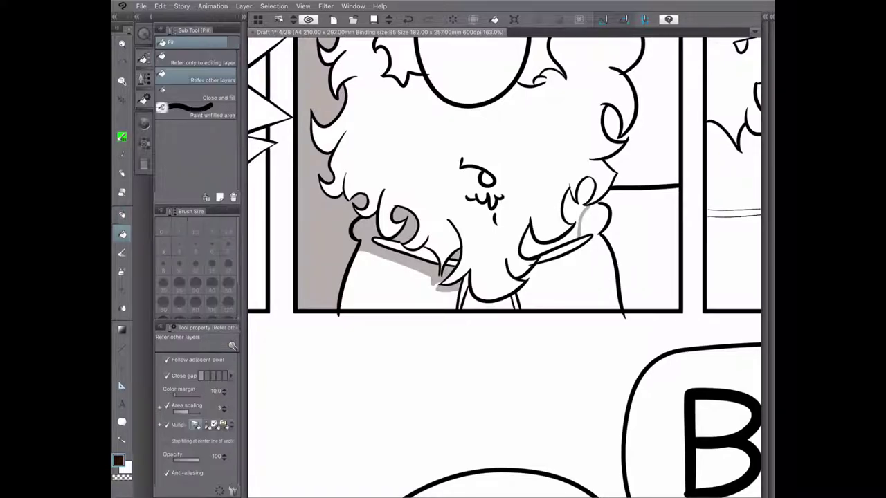
click(560, 239)
scroll(505, 207, down, 2)
Step: Paint shadows on the curls along the left and lower-left edge of the wizard's beard, undoing unsuccessful strokes
key(p)
scroll(408, 83, up, 2)
mouse_move(350, 231)
mouse_down()
mouse_move(366, 253)
mouse_move(357, 298)
mouse_up()
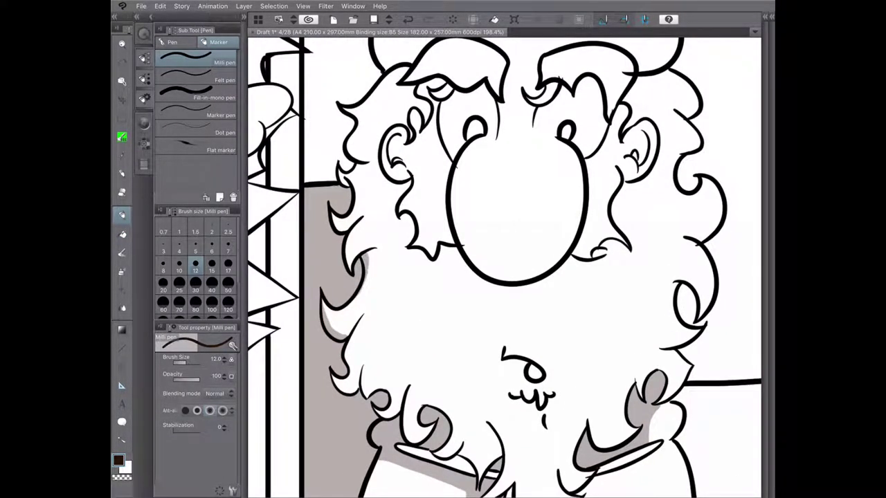
drag(345, 382, 392, 416)
key(ctrl+z)
mouse_move(406, 386)
mouse_down()
mouse_move(393, 415)
mouse_move(382, 418)
mouse_up()
key(ctrl+z)
Step: Paint the wizard's nose shadow along its lower-left edge onto the beard and cheek, redoing strokes until they fit
drag(449, 247, 484, 281)
key(ctrl+z)
drag(446, 247, 501, 285)
key(e)
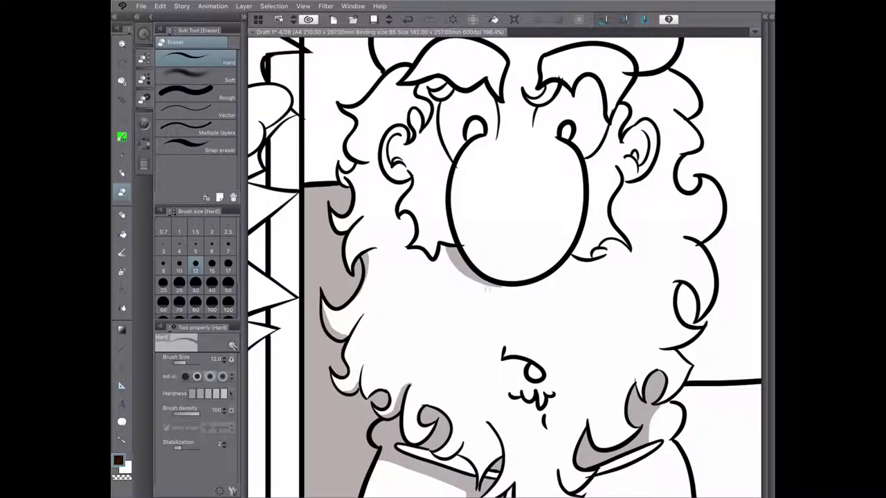
key(p)
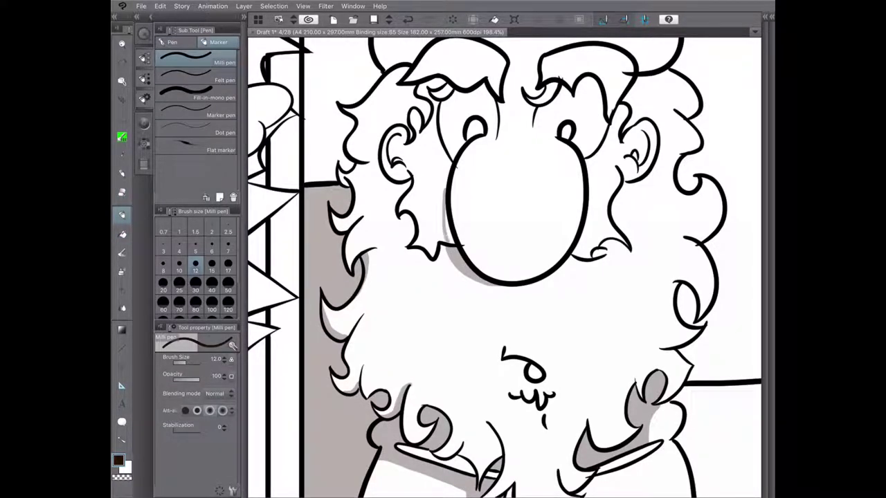
key(ctrl+z)
drag(447, 189, 448, 242)
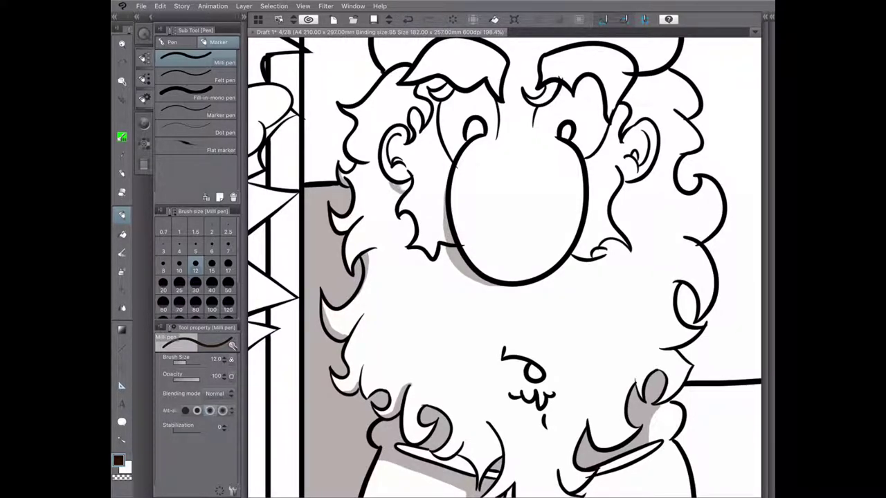
Step: Shade beneath the wizard's eyebrows and the left end of his hat brim, and hide the side palettes
scroll(503, 266, up, 2)
scroll(503, 266, up, 2)
mouse_move(384, 157)
mouse_down()
mouse_move(373, 177)
mouse_move(380, 191)
mouse_move(419, 210)
mouse_move(436, 202)
mouse_move(432, 225)
mouse_up()
key(Tab)
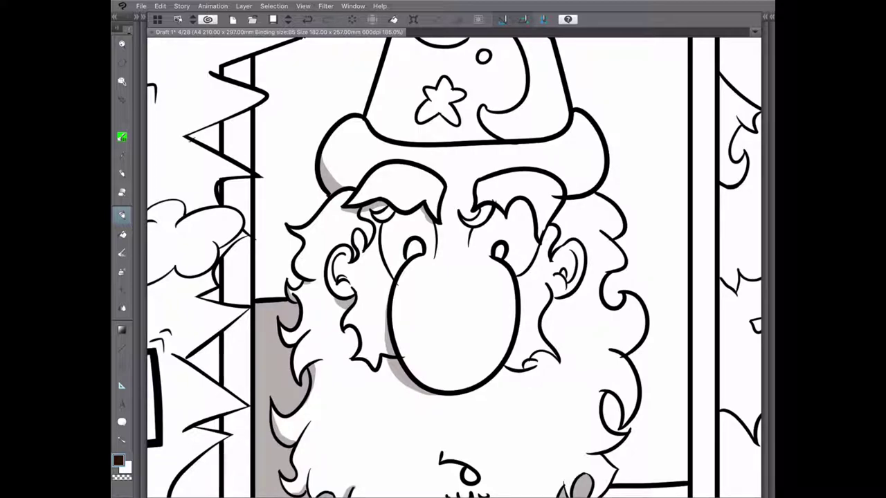
Step: Outline and fill a curved shadow down the left side of the wizard's pointed hat, from tip to brim
scroll(453, 266, down, 5)
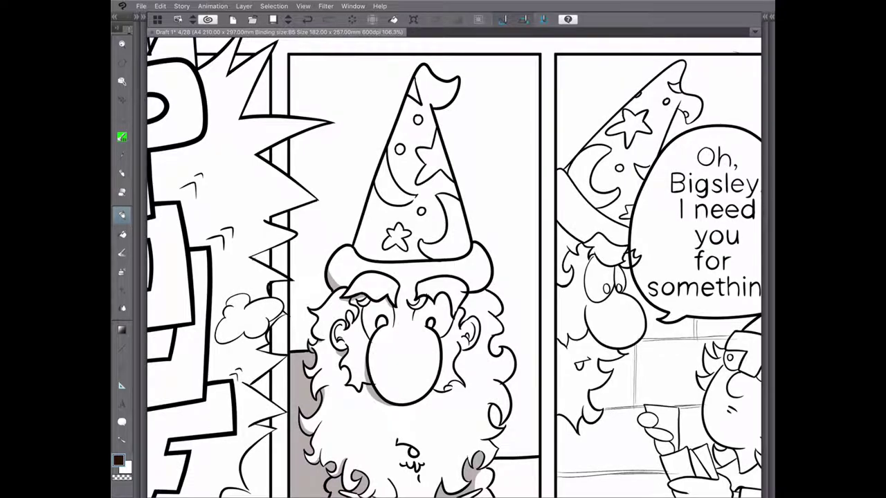
drag(407, 97, 373, 260)
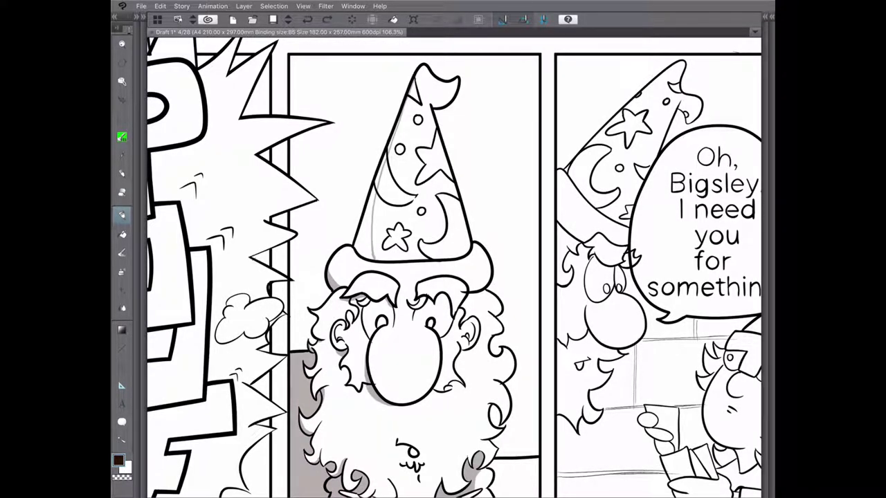
key(g)
click(365, 221)
click(379, 173)
scroll(415, 179, up, 5)
key(e)
scroll(442, 208, down, 4)
key(e)
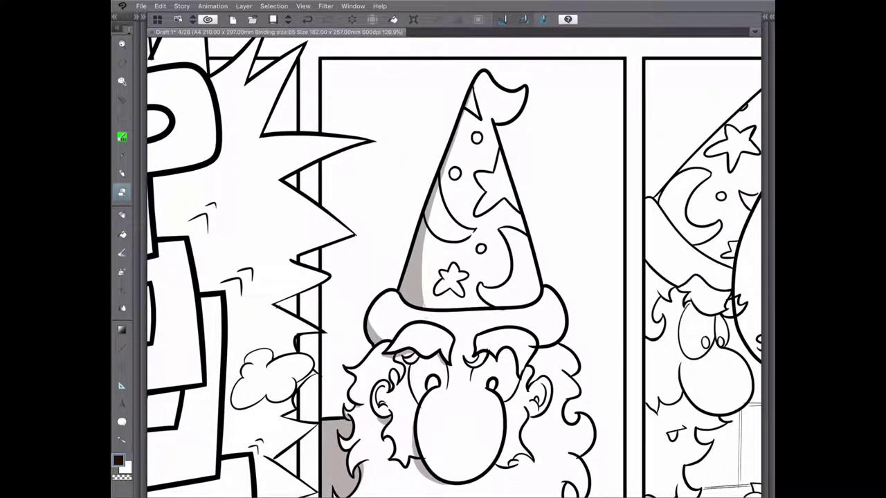
scroll(454, 267, down, 2)
Step: Shade beneath the wizard's right eyebrow, inside his right ear, and along the right cheek and moustache curl
key(g)
scroll(454, 267, up, 4)
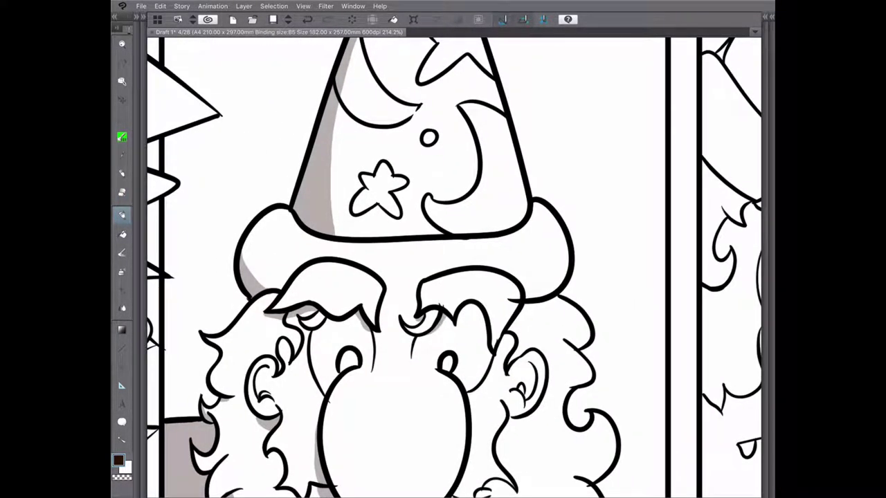
scroll(436, 322, down, 1)
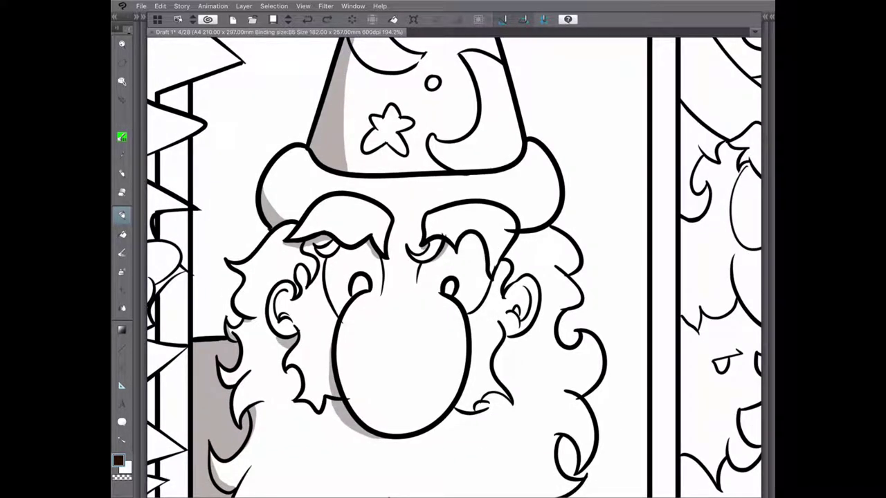
drag(467, 309, 487, 282)
scroll(453, 267, down, 1)
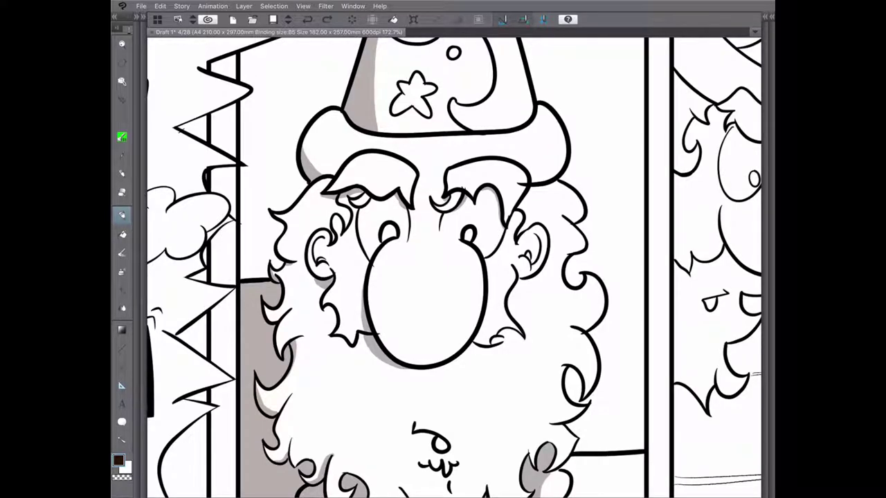
drag(535, 234, 531, 264)
scroll(624, 322, up, 5)
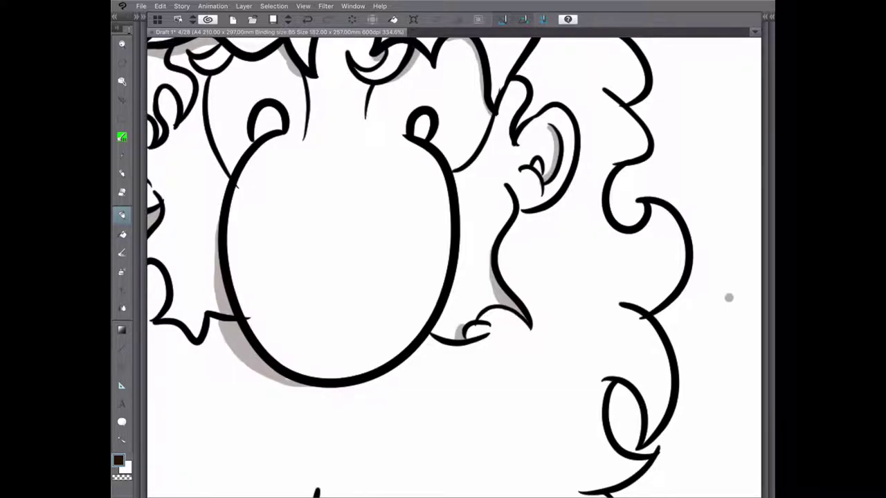
scroll(670, 262, down, 4)
Step: Return to the lower beard with the eraser active and bring the layer palettes back into view
key(e)
scroll(297, 339, down, 1)
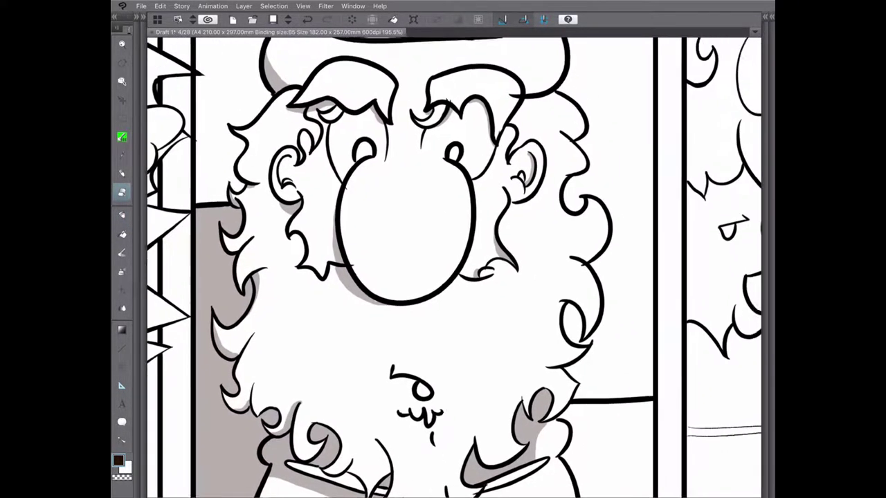
drag(443, 277, 380, 180)
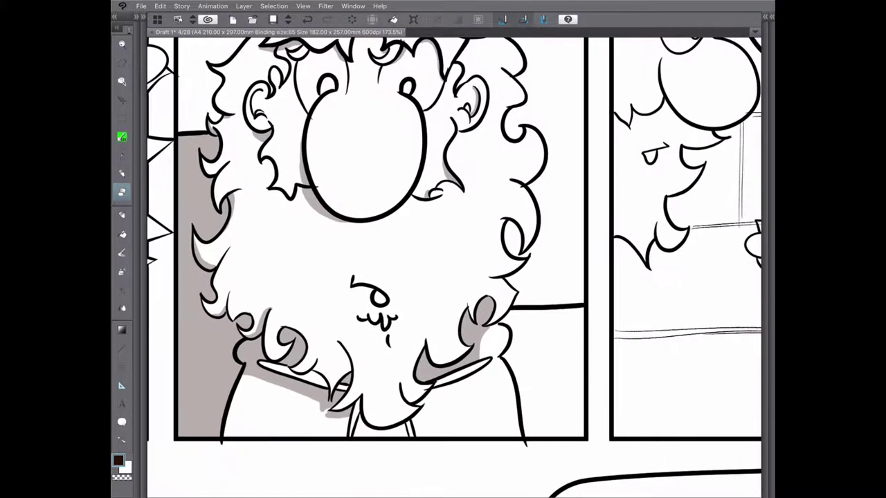
key(Tab)
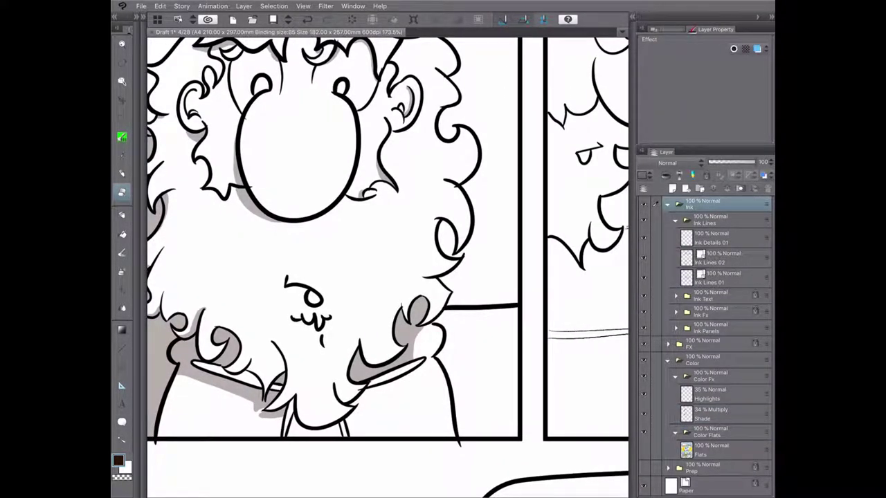
Step: Erase the ink overshoots where the bearded wizard's robe lines cross the lower panel border on the Ink Lines 01 layer
click(726, 257)
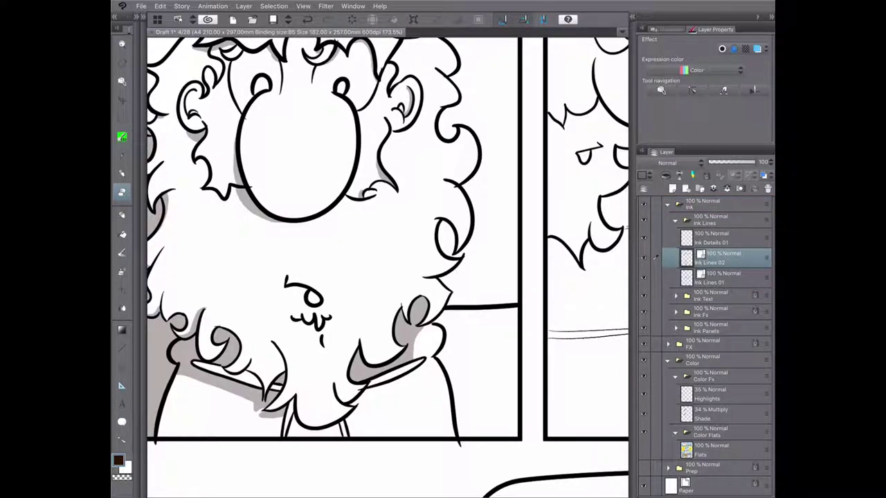
click(726, 276)
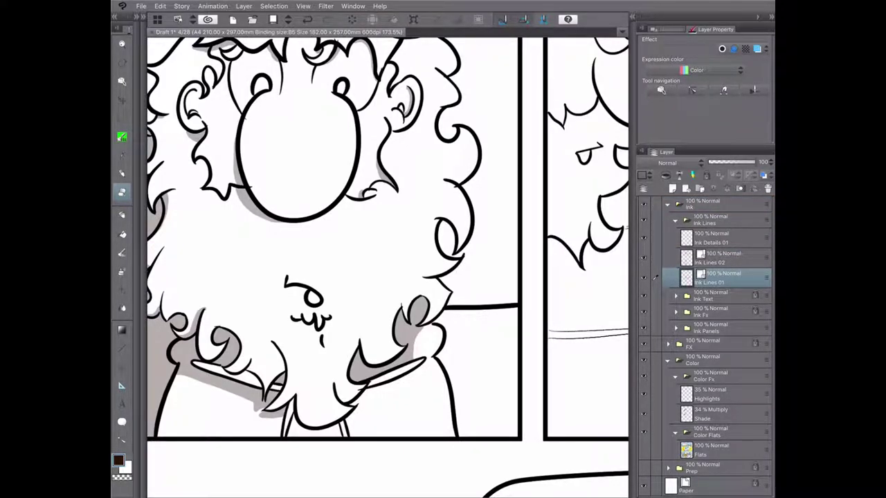
scroll(387, 267, up, 3)
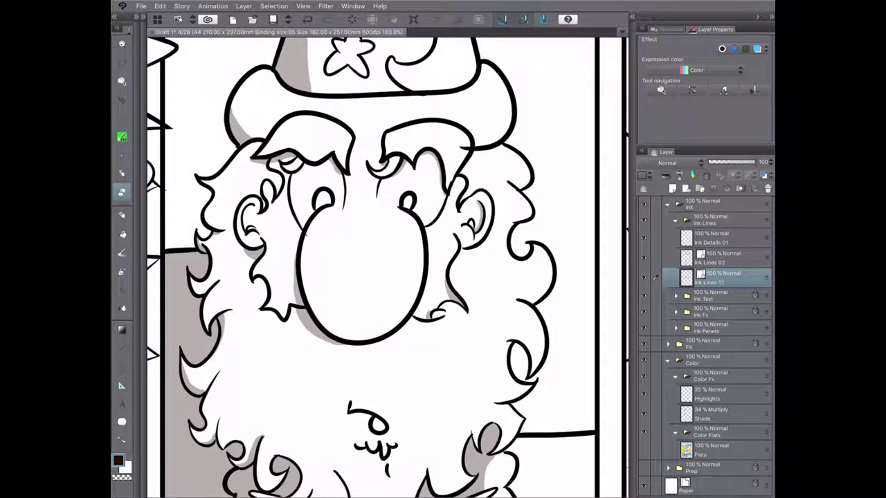
Step: Add grey shading around the bearded wizard's mouth and along the tip of his beard on the Shade layer
click(713, 204)
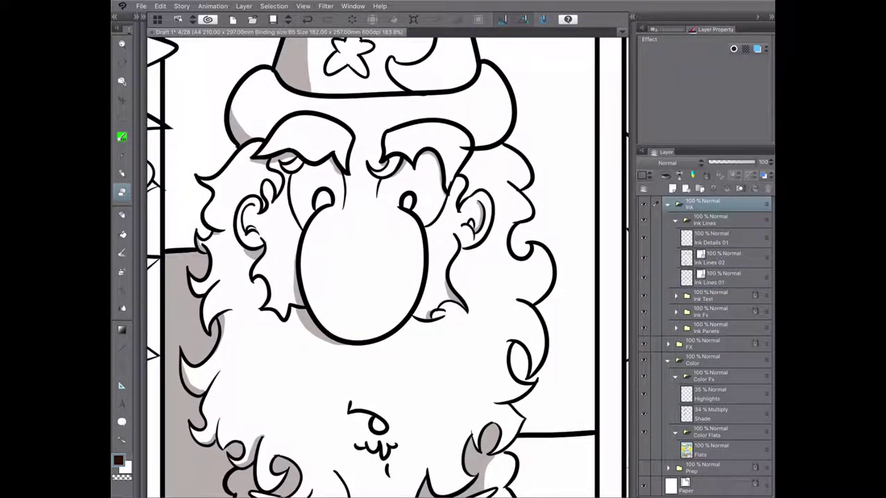
click(667, 204)
click(713, 290)
key(Tab)
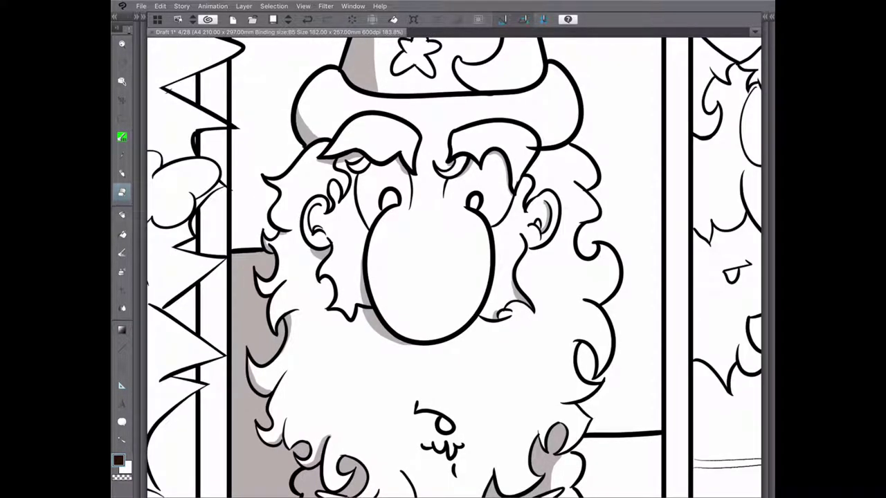
key(ctrl+minus)
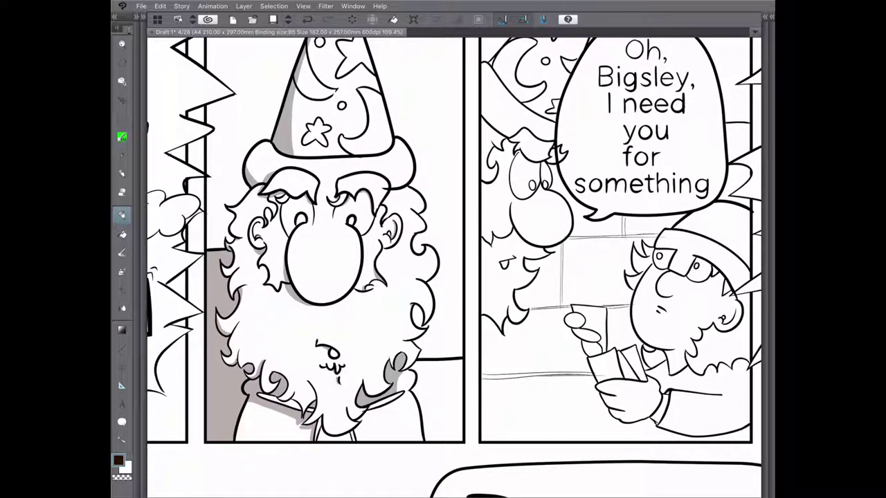
key(ctrl+z)
scroll(337, 415, up, 5)
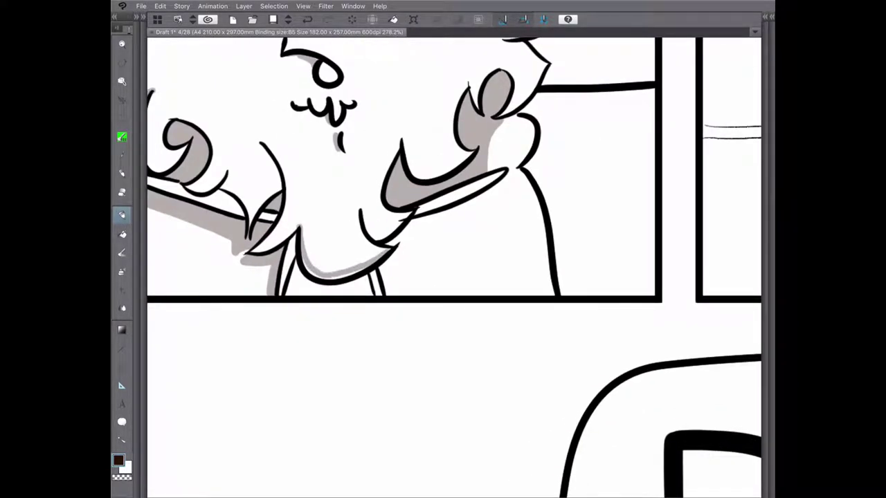
mouse_move(454, 267)
mouse_down()
mouse_move(388, 311)
mouse_move(419, 358)
mouse_up()
mouse_move(433, 304)
mouse_down()
mouse_move(401, 358)
mouse_move(410, 357)
mouse_up()
Step: Clean up the stray ink ends around the bearded wizard's hat brim and ear on the Ink Lines 01 layer
key(ctrl+@)
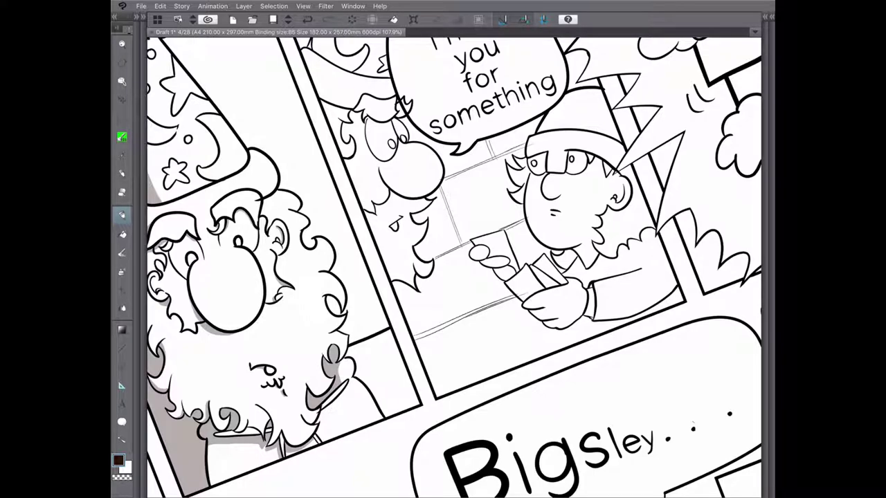
key(Tab)
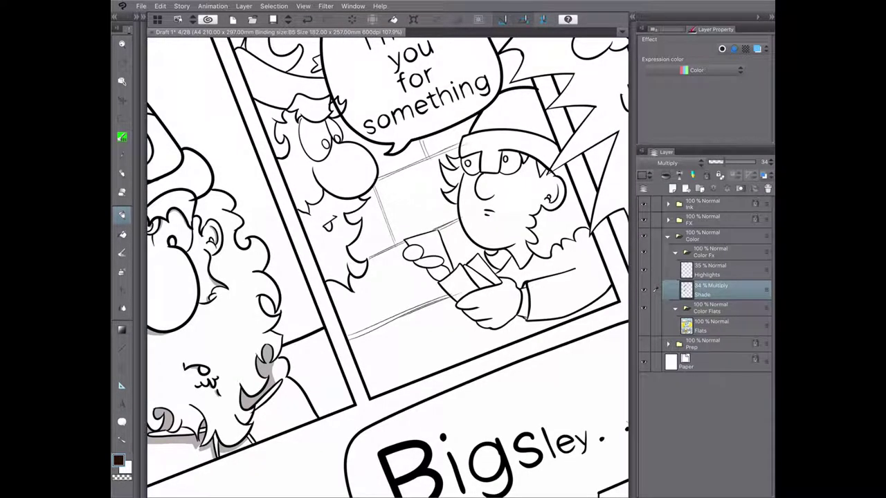
click(702, 204)
click(667, 204)
click(723, 276)
key(e)
scroll(159, 180, up, 5)
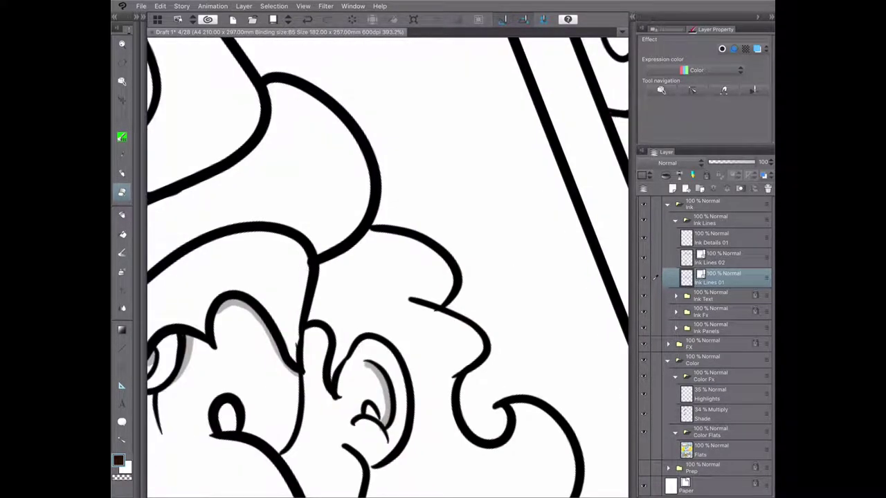
scroll(305, 261, down, 7)
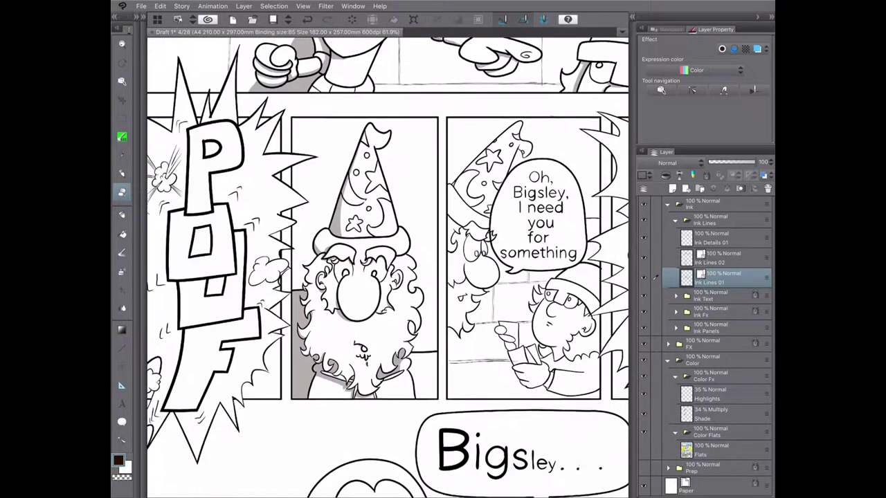
Step: Make the Shade layer active again and display the flat colours for the speech-bubble panel
click(668, 204)
click(712, 289)
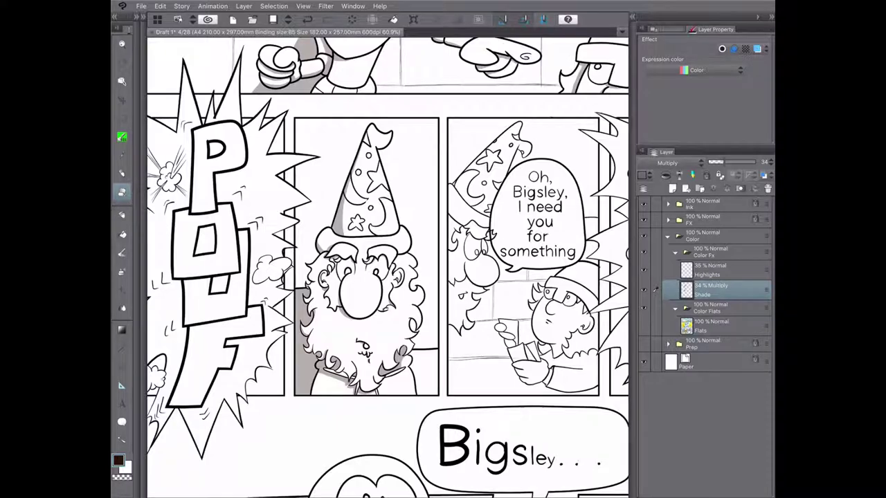
key(Tab)
drag(443, 277, 265, 231)
scroll(317, 138, up, 1)
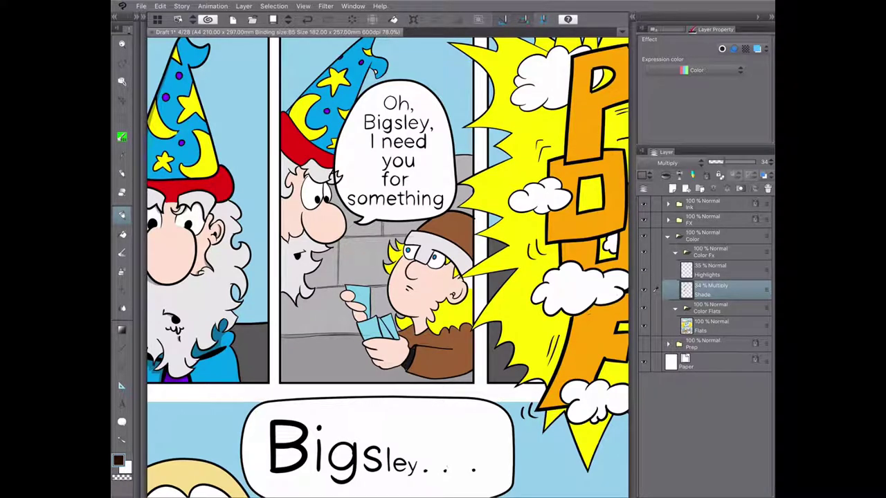
drag(414, 309, 446, 270)
mouse_move(433, 324)
mouse_down()
mouse_move(460, 303)
mouse_move(433, 366)
mouse_up()
key(ctrl+z)
key(ctrl+z)
key(ctrl+z)
key(ctrl+z)
key(ctrl+z)
Step: Outline and fill the missing robe area below the blond character's sleeve with the robe's brown on the Flats layer
click(711, 325)
key(i)
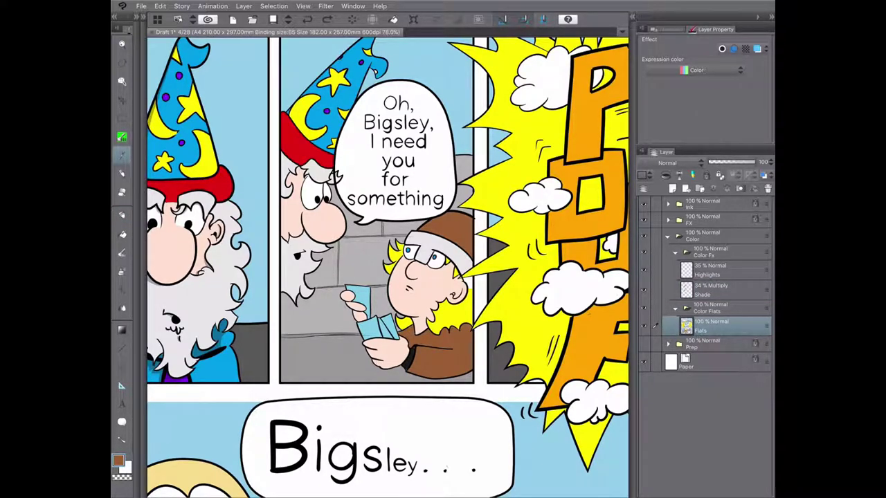
scroll(352, 424, up, 3)
click(436, 336)
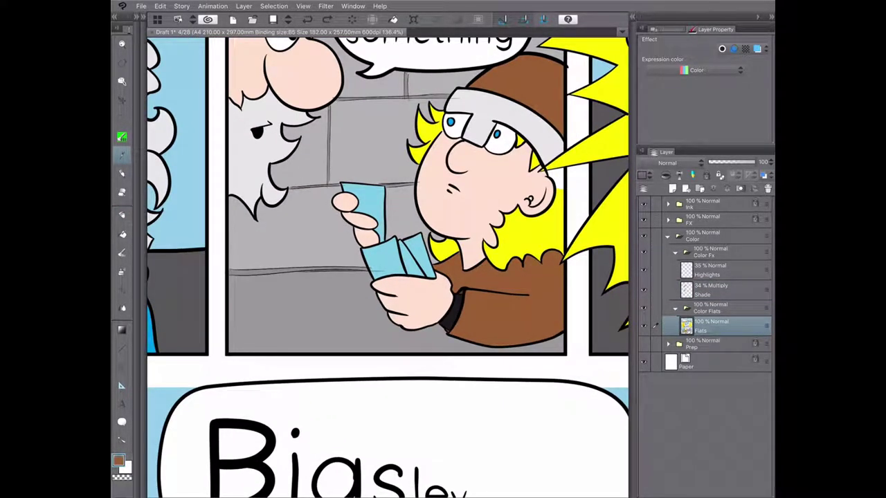
key(g)
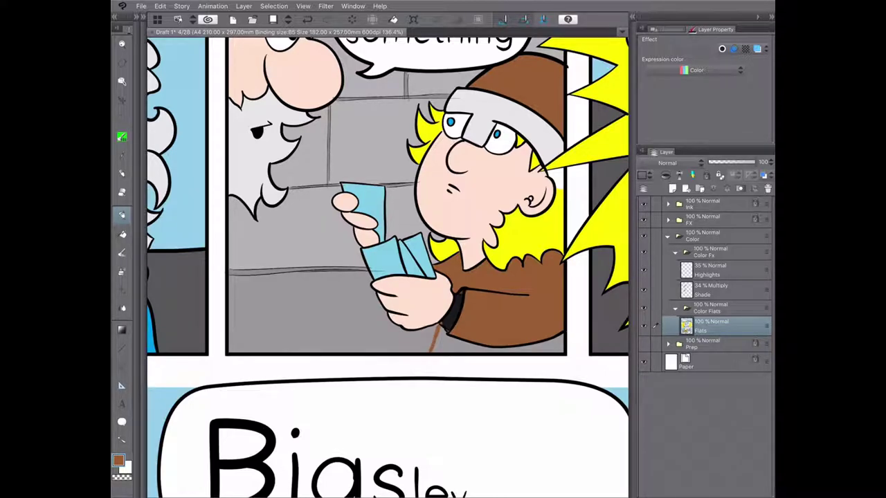
click(437, 339)
click(498, 340)
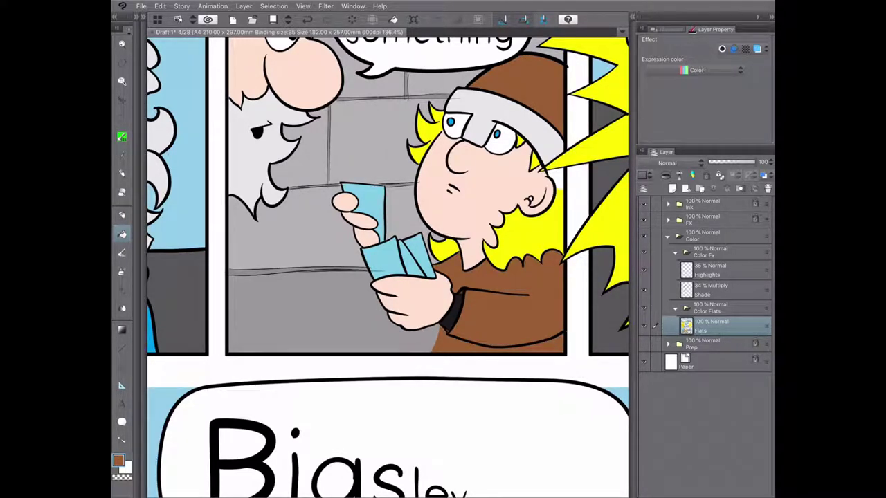
Step: Set the drawing colour to black and shade the robe area below the sleeve on the Shade layer
click(118, 460)
click(333, 206)
key(Return)
key(Tab)
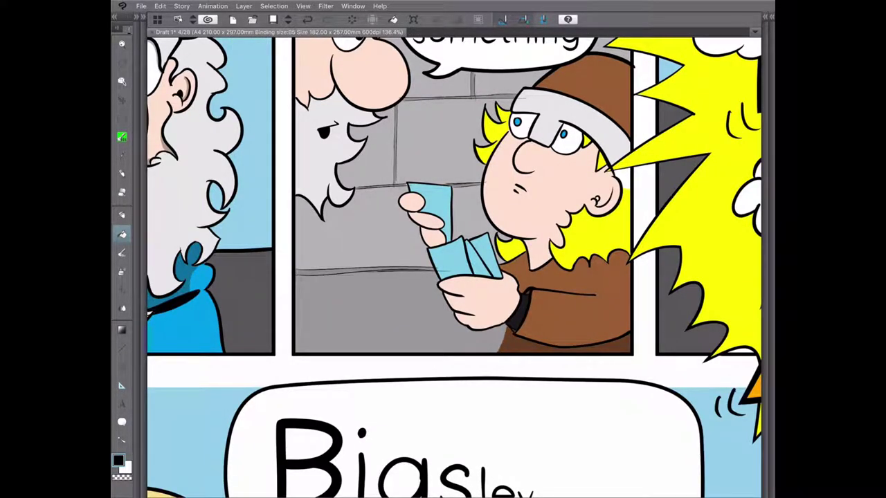
Step: Shade the undersides of the blond character's fingers and fill the hair patch below the chin with shadow
key(p)
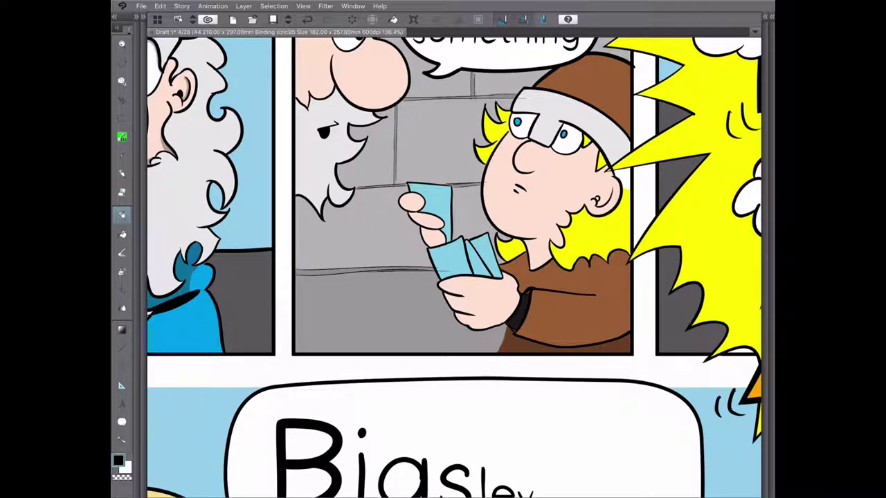
scroll(442, 263, up, 5)
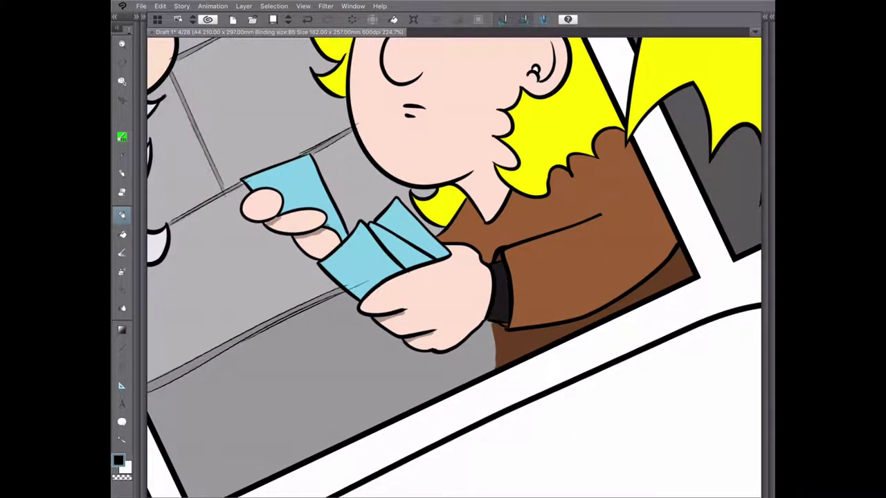
key(i)
key(p)
key(g)
click(437, 202)
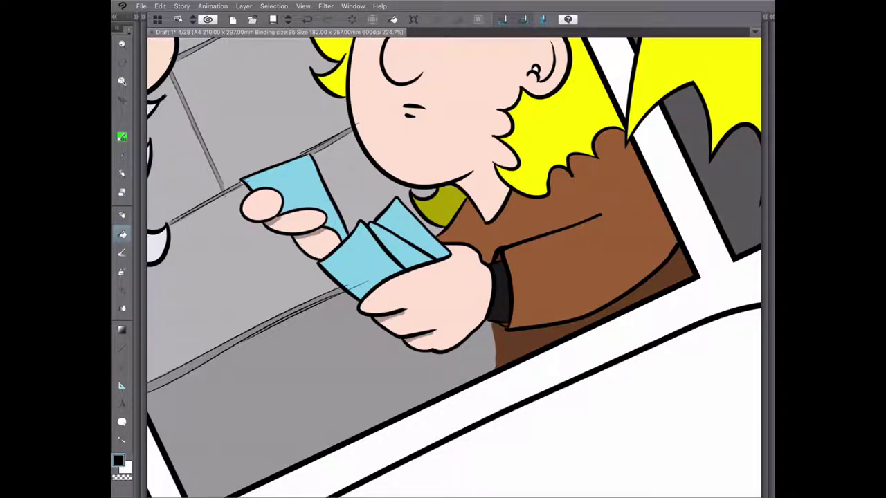
Step: Draw shadows on the blond character's neck, under the ear and along the robe beneath the hair
key(p)
mouse_move(459, 227)
mouse_down()
mouse_move(550, 197)
mouse_move(569, 170)
mouse_up()
key(ctrl+z)
drag(506, 214, 618, 130)
drag(522, 90, 536, 103)
drag(493, 164, 501, 205)
key(ctrl+z)
key(ctrl+y)
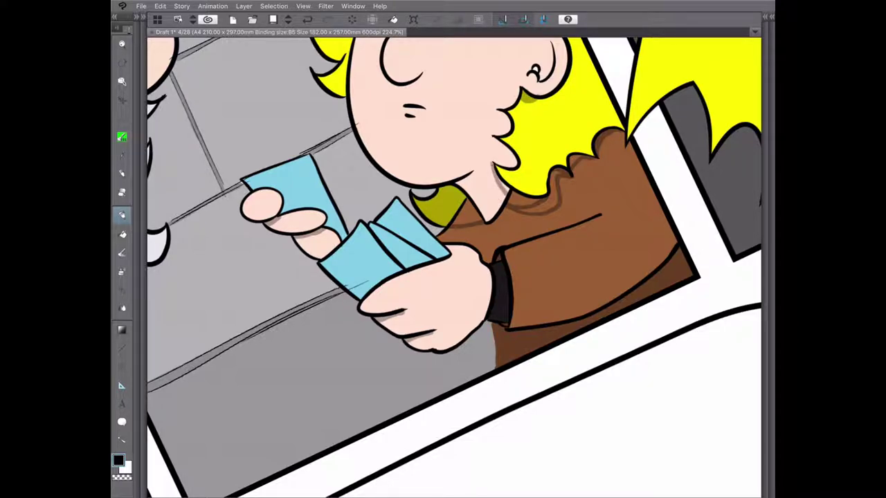
drag(471, 176, 456, 187)
Step: Fill the shadow beneath the hair and shade the shadowed side of the blond character's face, hair and hat
key(b)
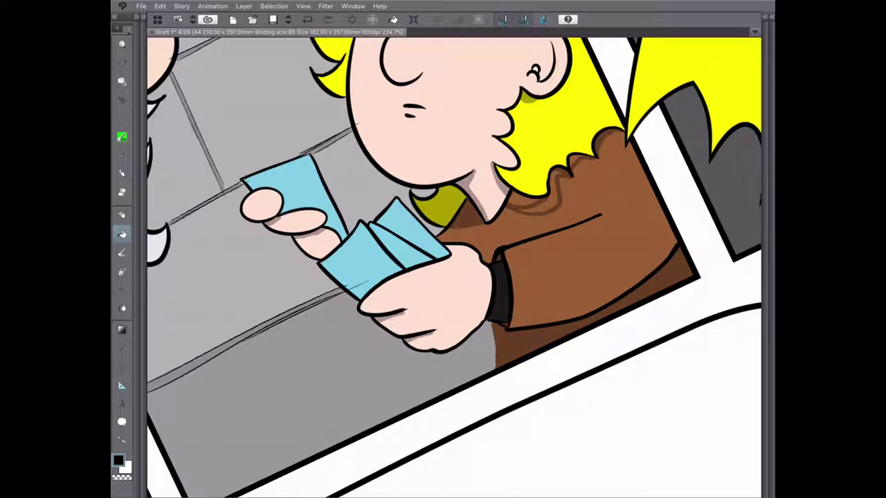
scroll(476, 353, down, 3)
key(p)
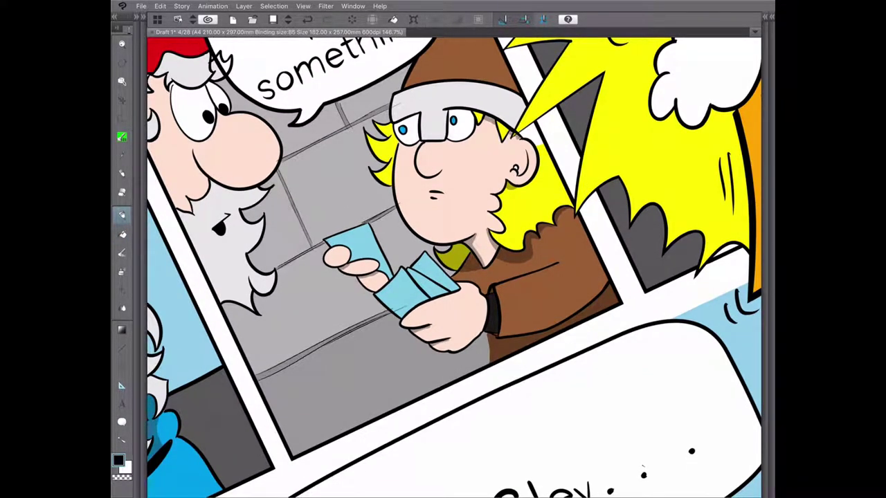
scroll(454, 267, up, 4)
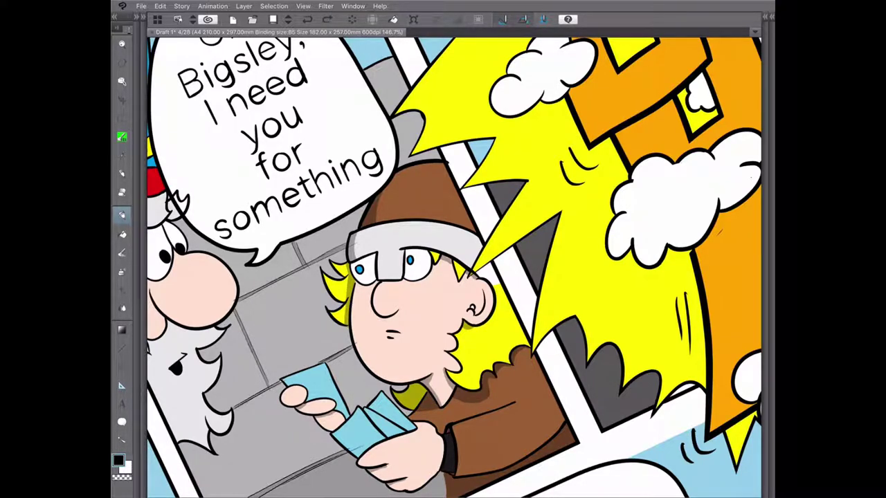
key(ctrl+z)
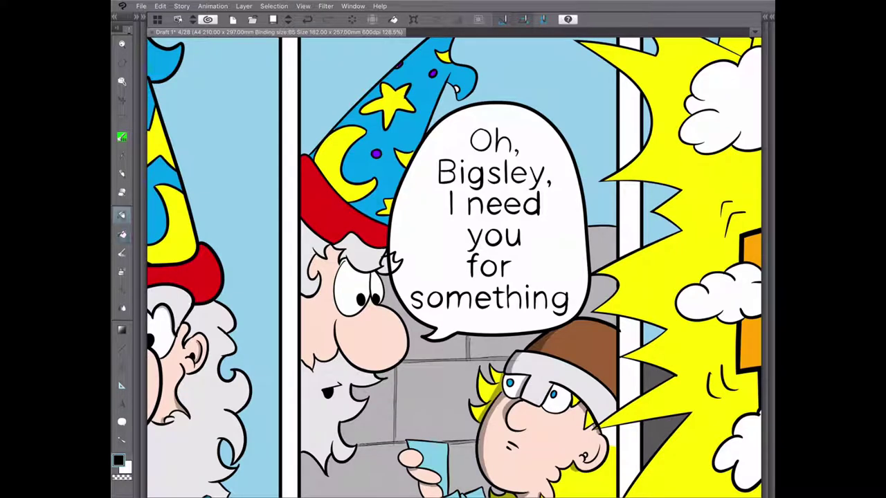
Step: Outline a shadow along the back edge of the wizard's hat in the speech-bubble panel and fill its sections
scroll(454, 267, up, 3)
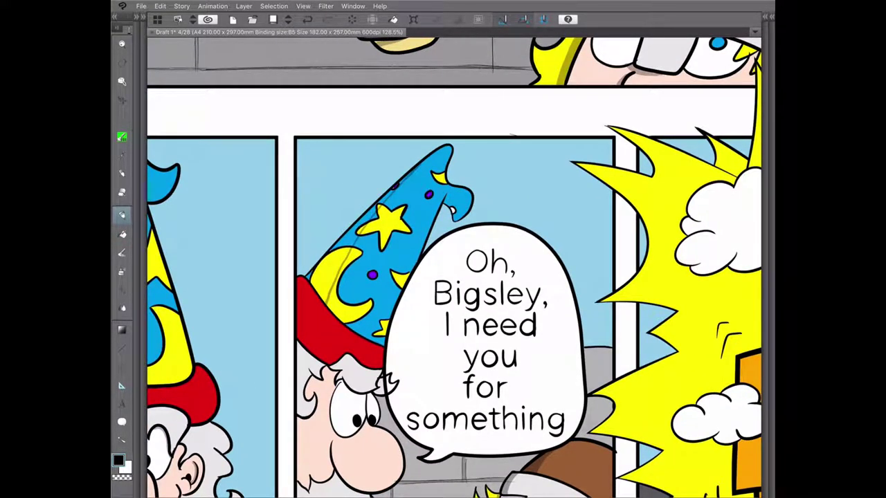
key(Tab)
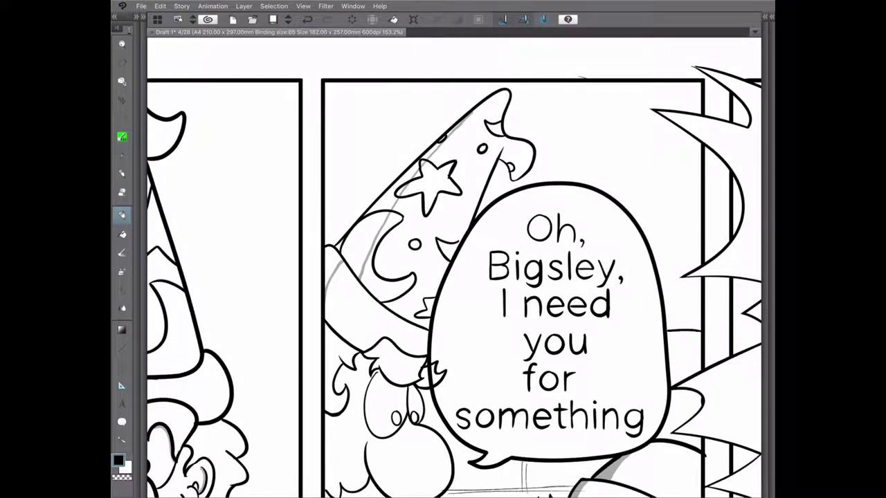
key(g)
click(335, 266)
click(377, 207)
click(429, 153)
Step: Extend the hat shadow towards the tip and erase the excess so it tapers along the back edge
scroll(461, 83, up, 3)
key(b)
drag(432, 281, 557, 175)
key(e)
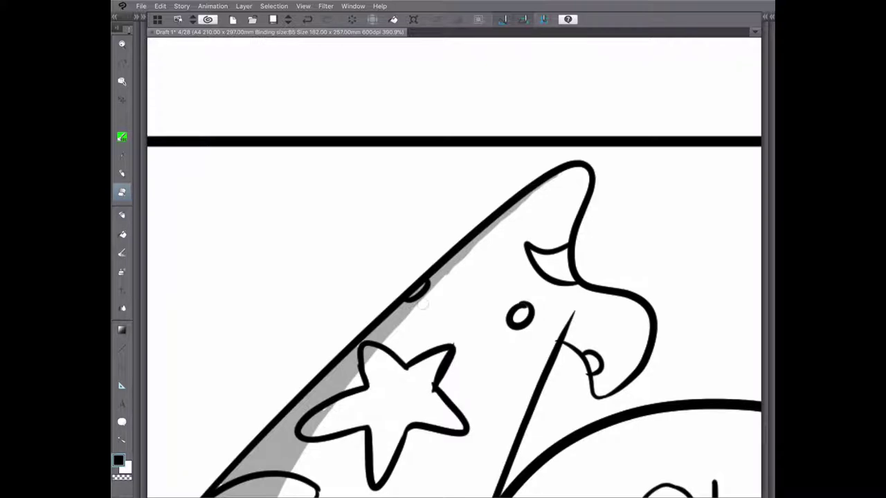
drag(436, 284, 557, 176)
key(p)
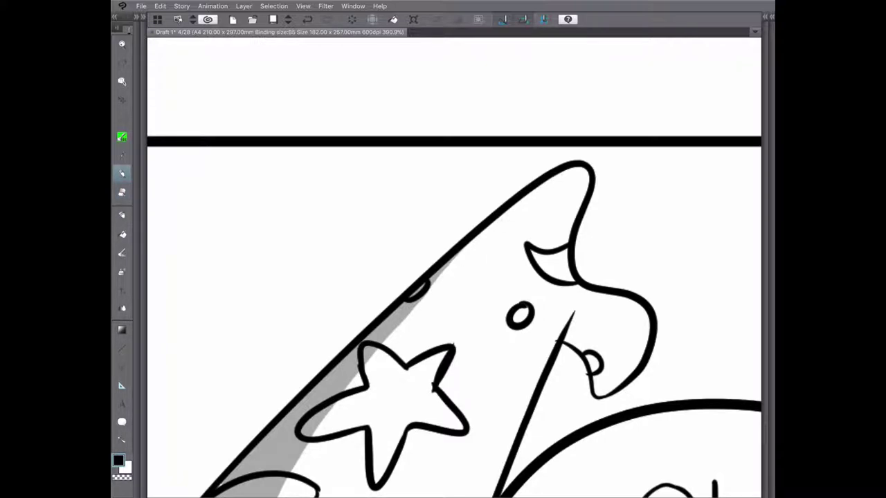
Step: Shade the wizard's hair under the hat brim, beside the eyebrow and on the cheek behind the nose
scroll(454, 267, down, 2)
scroll(454, 267, down, 4)
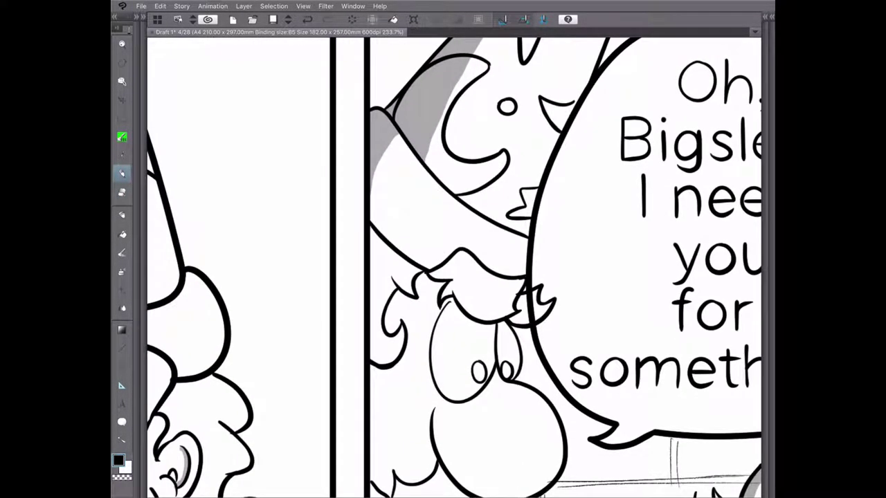
key(b)
mouse_move(374, 231)
mouse_down()
mouse_move(442, 292)
mouse_move(440, 311)
mouse_up()
drag(484, 388, 520, 250)
drag(464, 276, 461, 325)
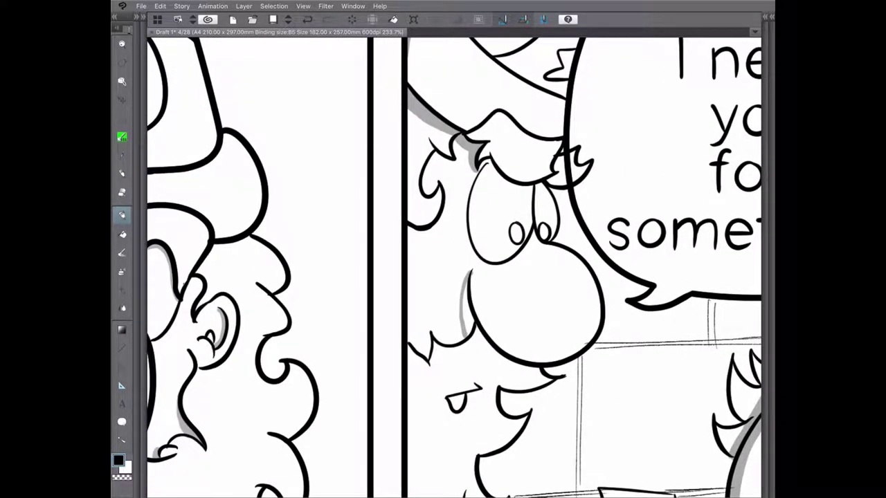
Step: Refine the cheek shadow behind the wizard's nose and add a trimmed shadow beneath the nose over the beard
drag(467, 282, 465, 334)
key(e)
drag(468, 267, 460, 338)
scroll(454, 267, down, 5)
scroll(454, 267, up, 2)
key(b)
mouse_move(519, 257)
mouse_down()
mouse_move(484, 246)
mouse_move(467, 220)
mouse_move(502, 252)
mouse_up()
key(e)
drag(462, 224, 469, 248)
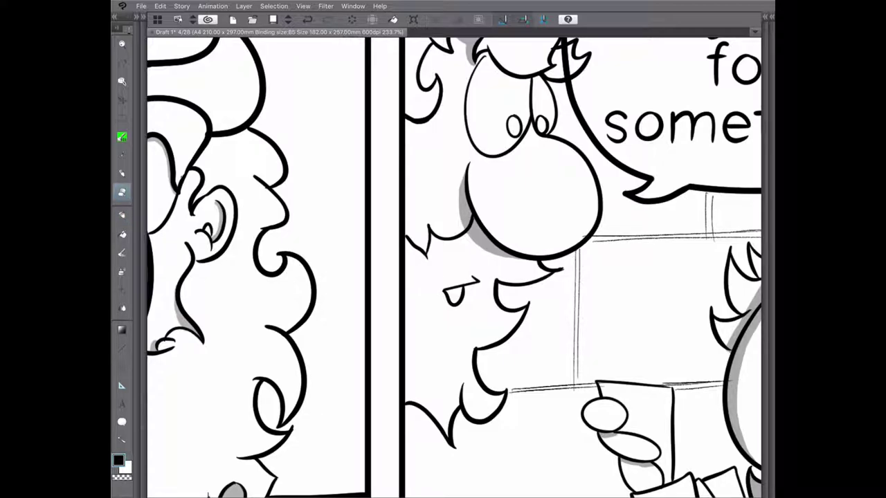
Step: Add shading along the lower edge of the wizard's beard in the speech-bubble panel, redoing the first stroke
key(p)
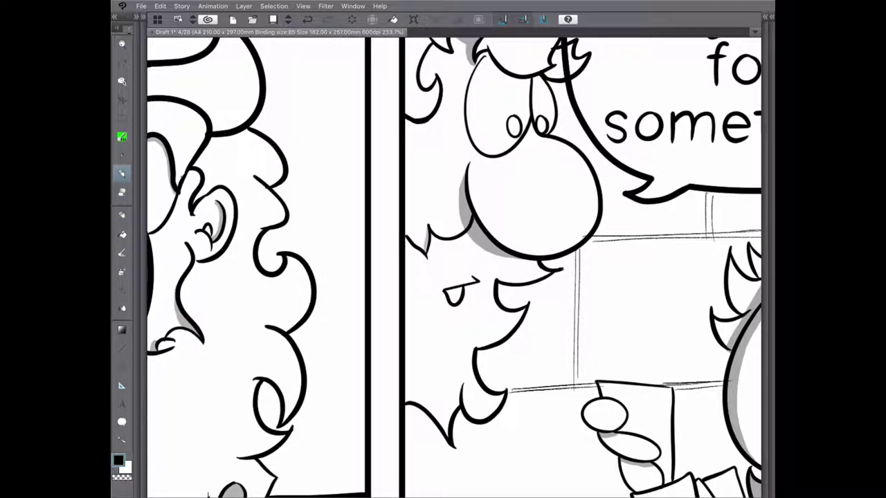
drag(408, 395, 444, 422)
key(ctrl+z)
drag(406, 388, 446, 424)
scroll(453, 267, down, 3)
drag(461, 209, 447, 216)
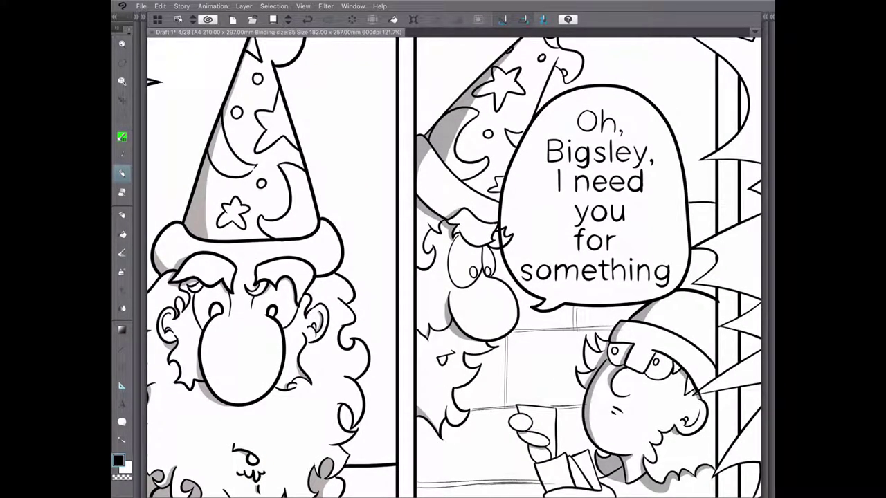
Step: Shade the raised sheet held by the capped character, trying shadow fills on the lower papers and on his fingers
scroll(453, 267, down, 5)
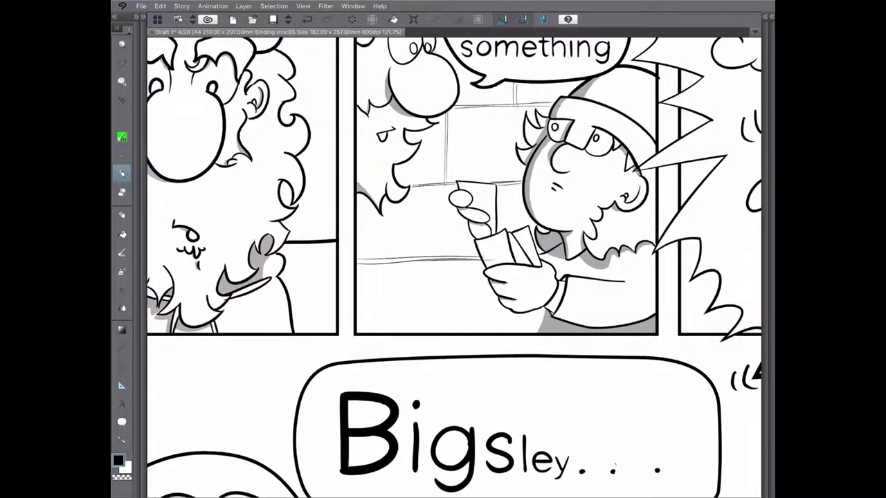
key(p)
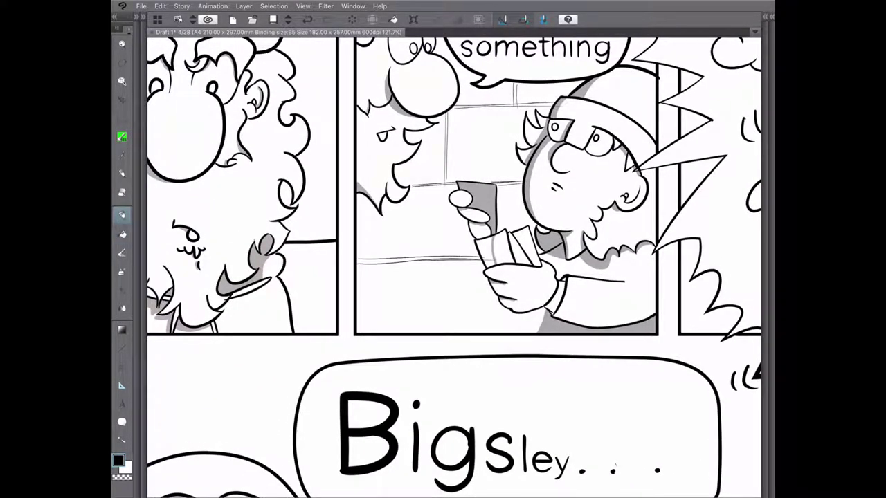
click(526, 248)
key(g)
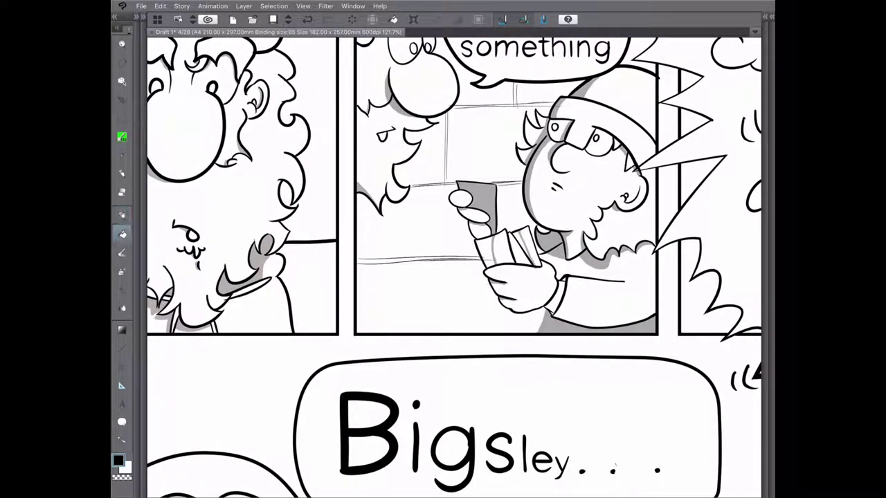
click(512, 247)
click(474, 221)
click(460, 200)
Step: Undo the shadow fills on the lower papers and fill the fingers holding the raised sheet with shadow
scroll(454, 267, up, 2)
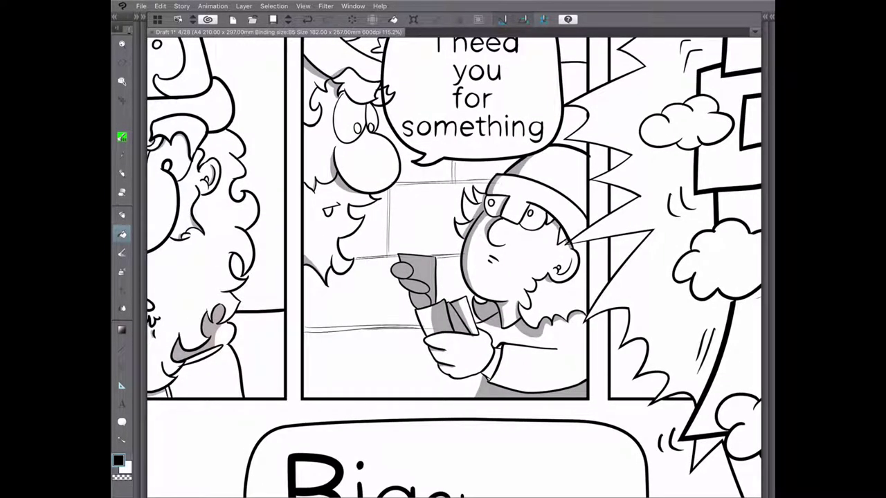
key(p)
key(ctrl+z)
key(ctrl+z)
key(ctrl+z)
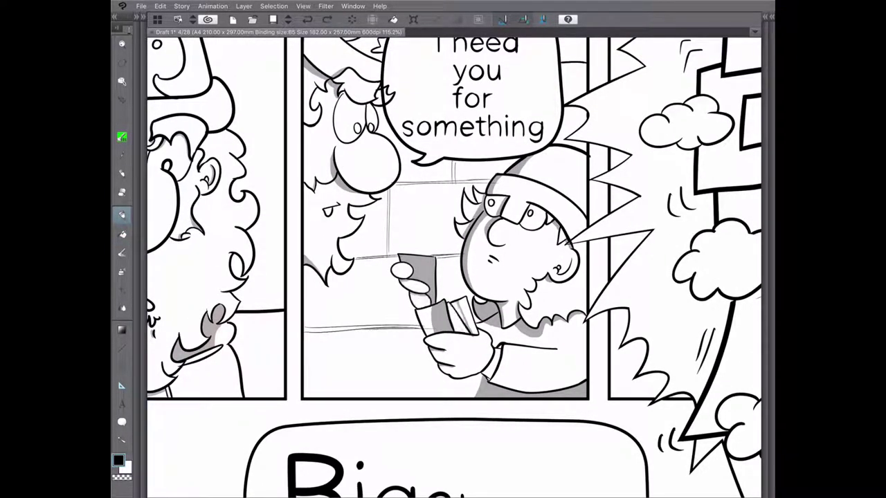
key(g)
click(415, 295)
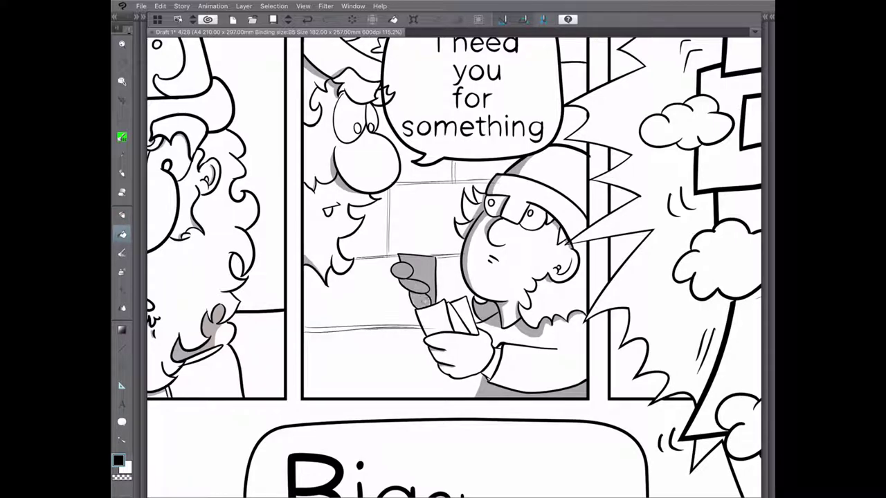
Step: Outline and fill a shadow across the near side of the lower papers and the hand beneath, erasing the leftover guide line
key(p)
drag(431, 306, 439, 346)
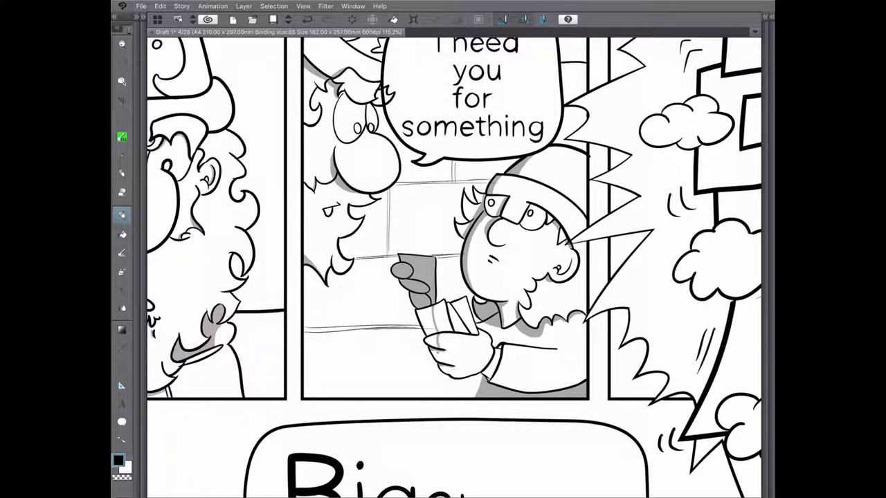
mouse_move(448, 303)
mouse_down()
mouse_move(455, 331)
mouse_move(459, 312)
mouse_up()
key(ctrl+z)
key(ctrl+y)
key(g)
click(443, 316)
key(ctrl+z)
click(426, 320)
click(432, 339)
click(436, 352)
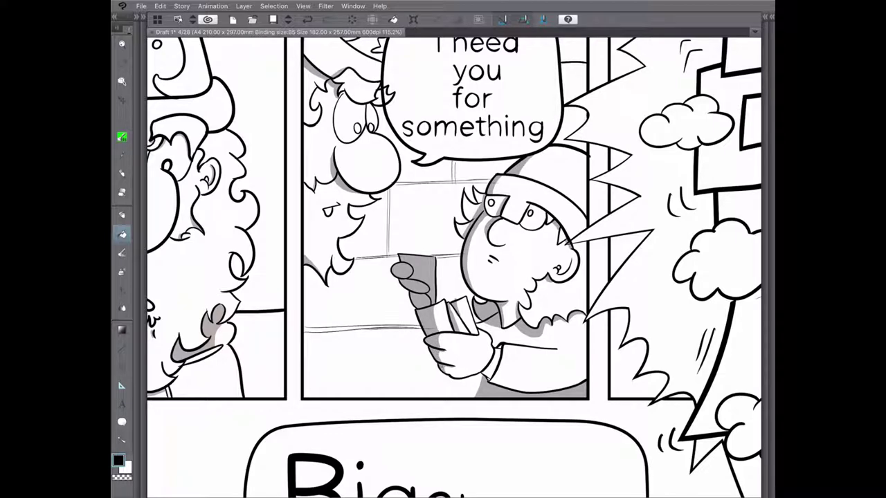
key(e)
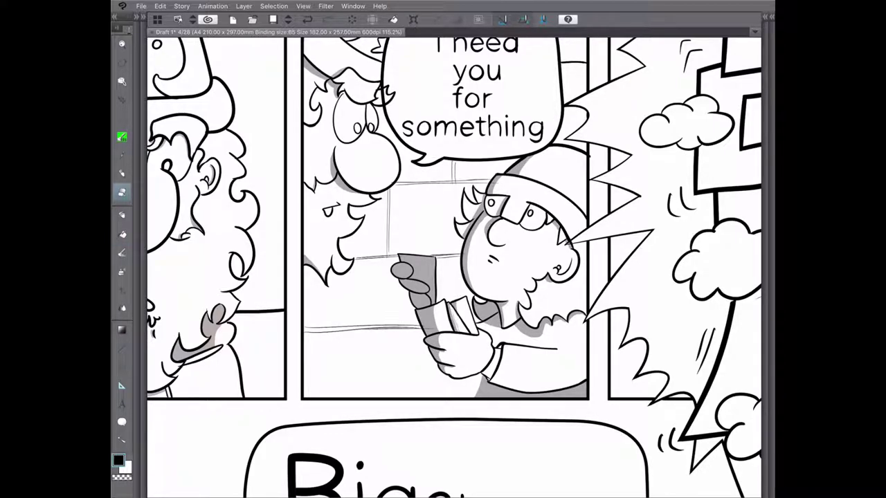
drag(438, 333, 438, 348)
Step: Outline shadows along the left edges and overlaps of the letters in the first POOF panel
scroll(453, 266, down, 3)
scroll(454, 267, left, 5)
key(p)
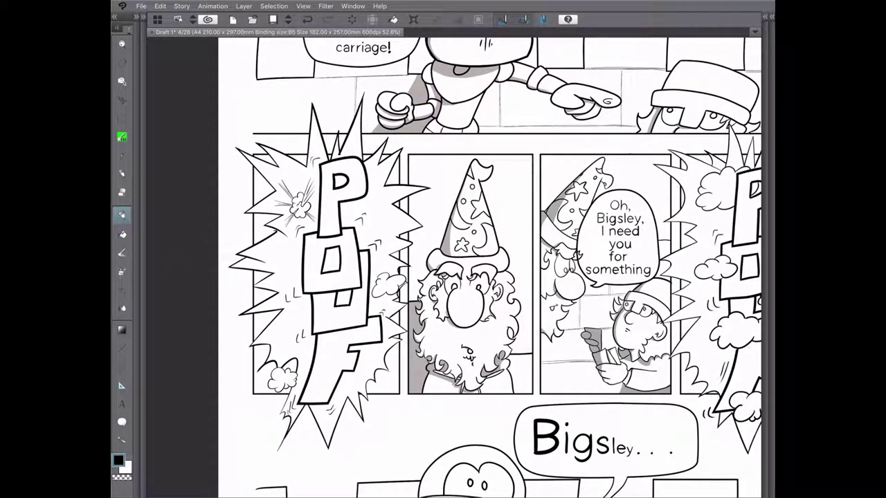
scroll(453, 266, up, 3)
drag(309, 128, 364, 249)
mouse_move(313, 139)
mouse_down()
mouse_move(355, 234)
mouse_move(352, 268)
mouse_move(374, 346)
mouse_up()
mouse_move(344, 271)
mouse_down()
mouse_move(384, 364)
mouse_move(442, 342)
mouse_move(434, 423)
mouse_up()
scroll(453, 267, down, 4)
mouse_move(483, 270)
mouse_down()
mouse_move(417, 320)
mouse_move(441, 449)
mouse_up()
scroll(454, 267, down, 2)
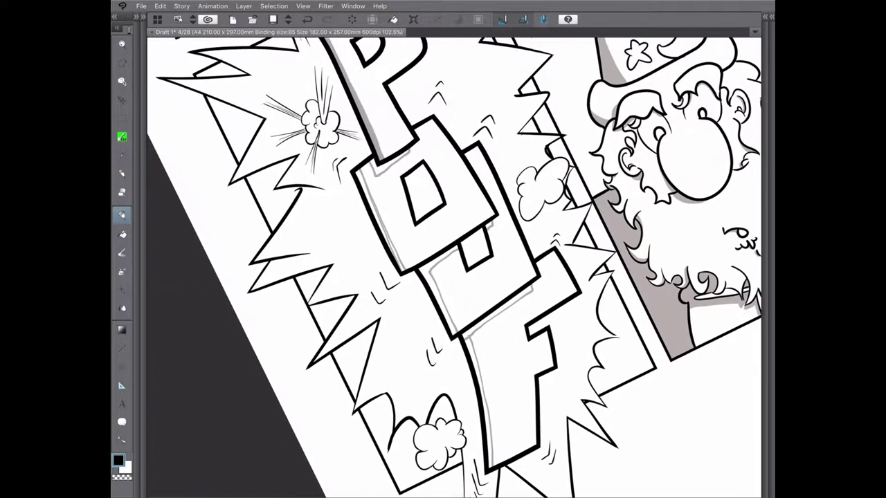
Step: Fill the outlined shadows on the first POOF lettering and clean up their edges with the eraser
click(122, 234)
mouse_move(400, 211)
mouse_down()
mouse_move(381, 308)
mouse_move(446, 387)
mouse_up()
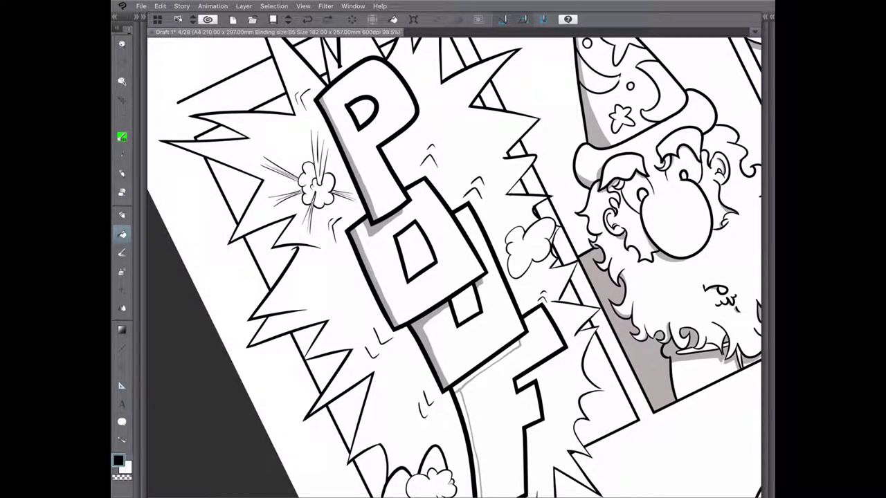
drag(454, 311, 392, 179)
key(p)
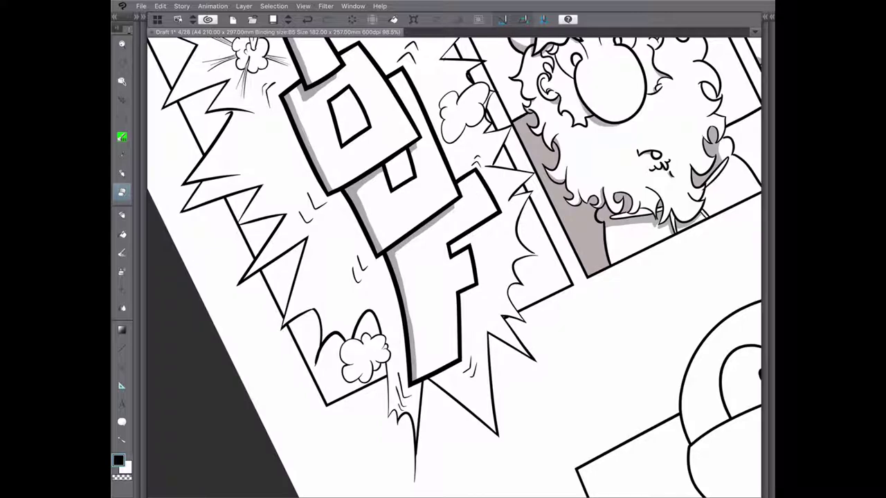
drag(395, 255, 416, 380)
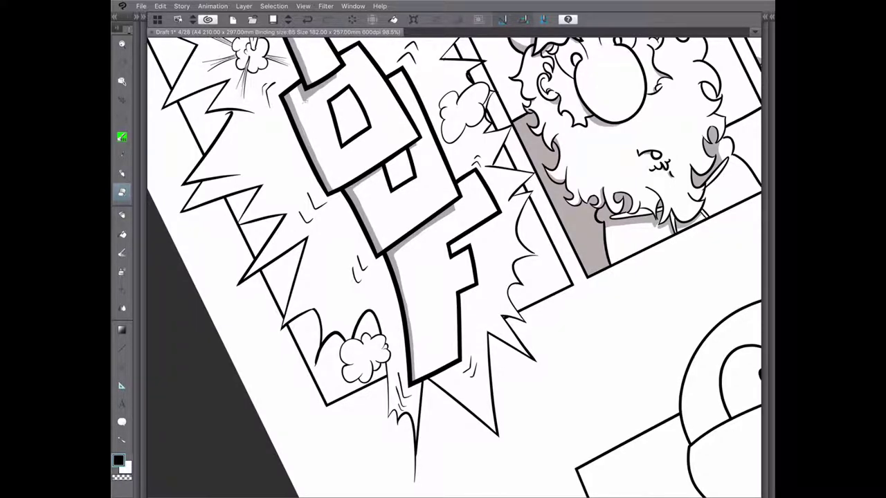
scroll(312, 96, up, 3)
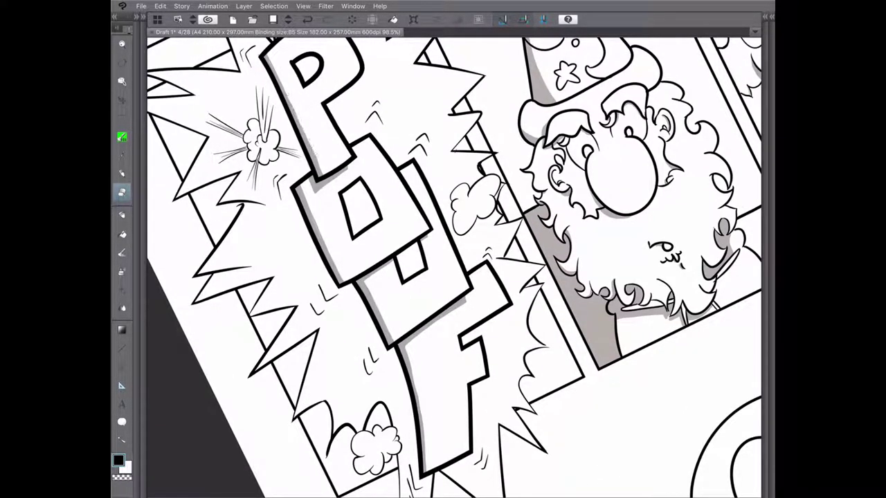
Step: Shade the small burst cloud beside the P with the Milli pen at brush size 5
key(ctrl+minus)
scroll(454, 267, down, 3)
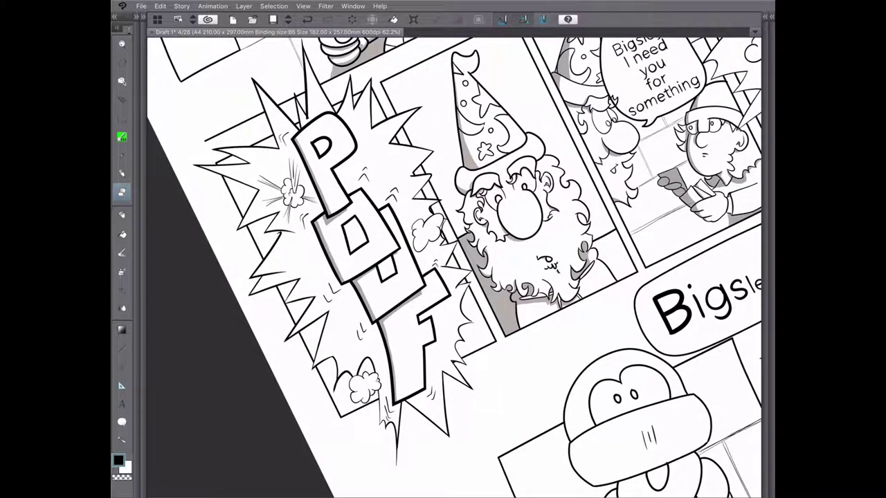
key(p)
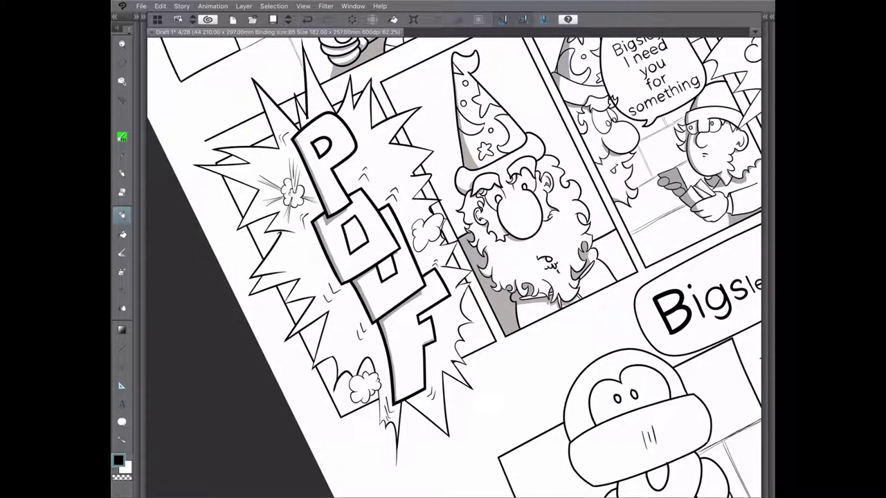
scroll(243, 161, up, 5)
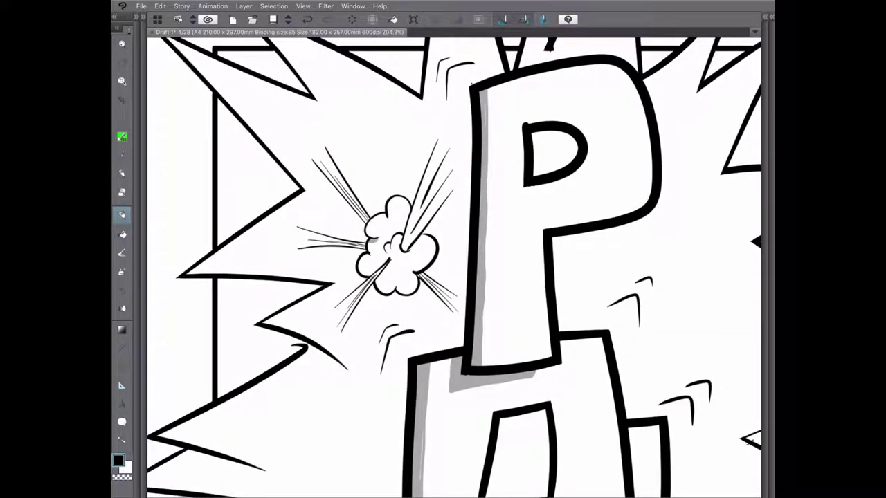
key(Tab)
click(195, 245)
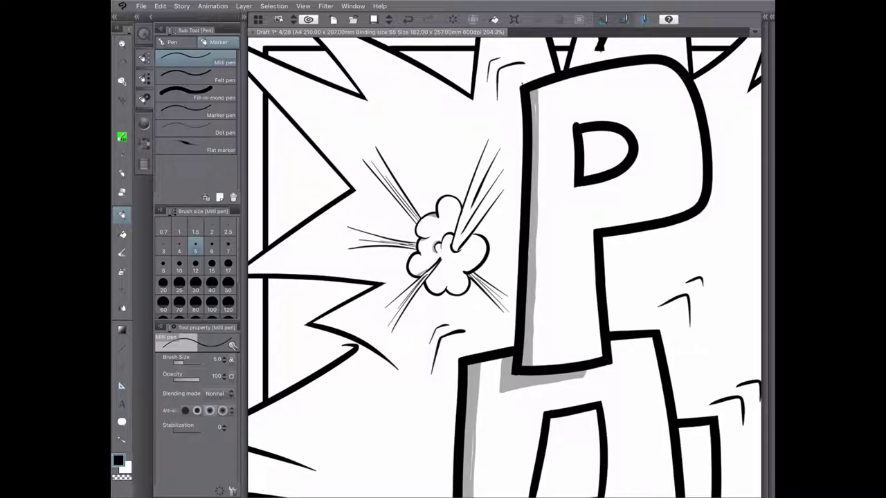
Step: Shade the lobes of the lower cloud beside the F in the first POOF panel, redoing a stroke
scroll(505, 304, up, 5)
key(ctrl+z)
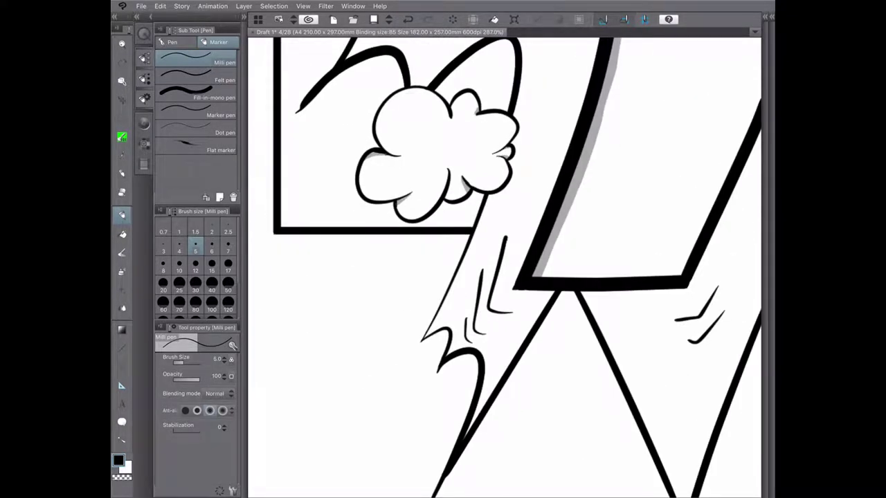
mouse_move(383, 108)
mouse_down()
mouse_move(377, 146)
mouse_move(389, 153)
mouse_move(360, 189)
mouse_move(366, 198)
mouse_up()
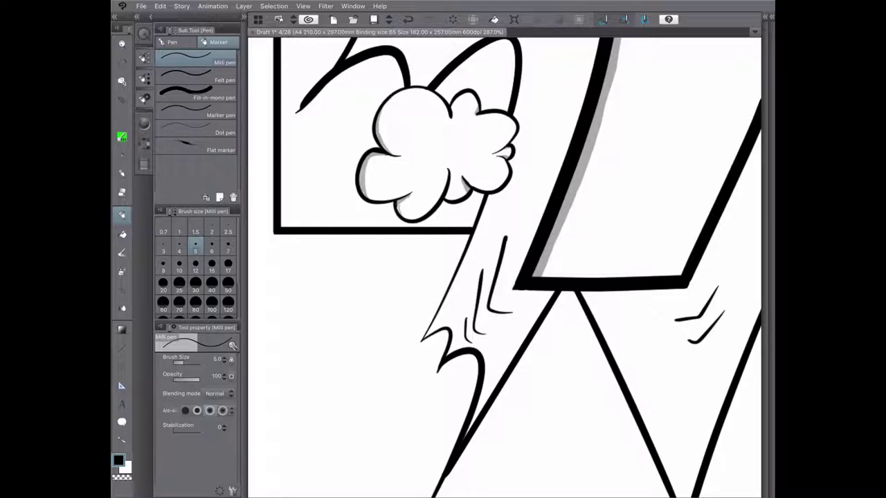
drag(380, 169, 373, 207)
key(e)
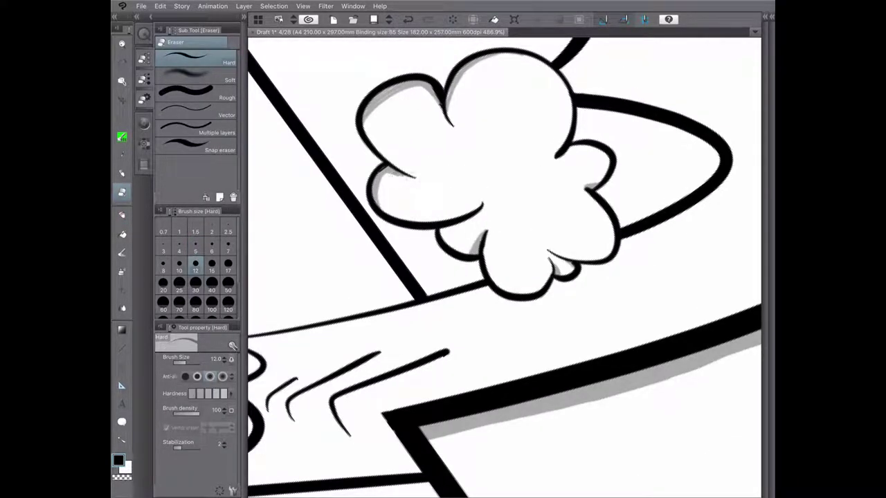
Step: Shade the cloud next to the wizard's panel along its lobes and erase the excess shading
scroll(504, 267, down, 6)
scroll(504, 267, up, 4)
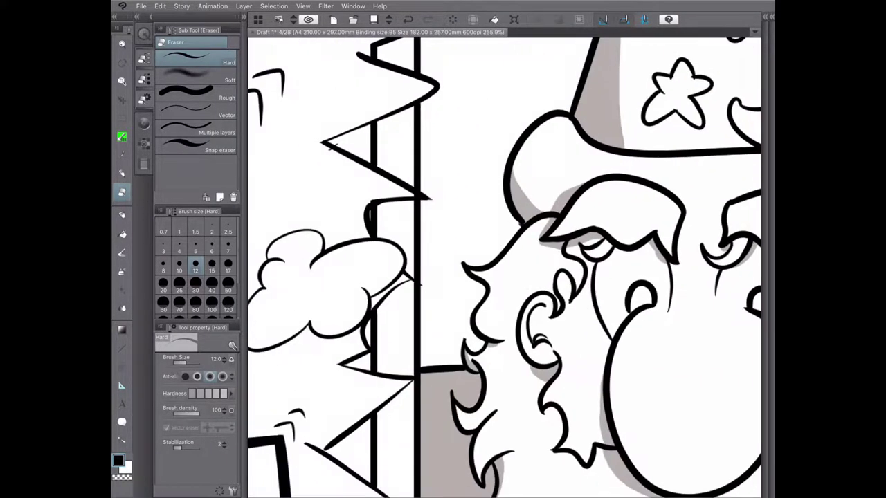
key(p)
scroll(504, 267, up, 2)
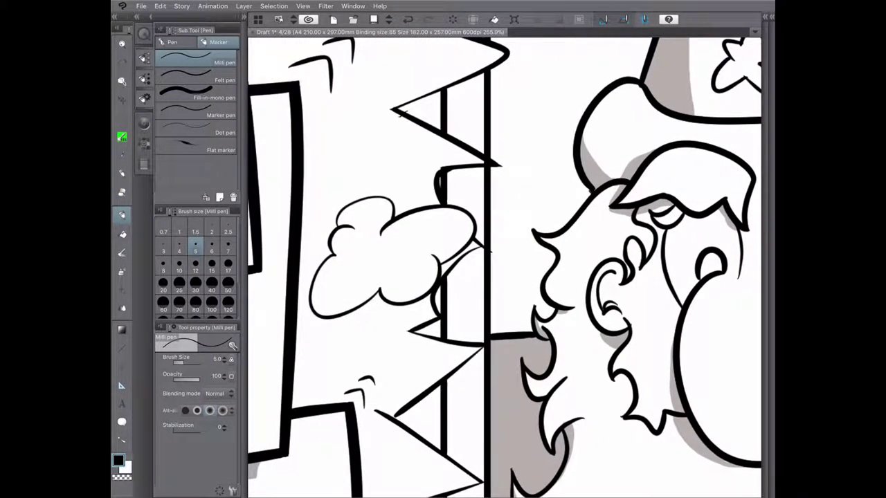
drag(336, 232, 334, 249)
mouse_move(345, 310)
mouse_down()
mouse_move(377, 296)
mouse_move(367, 291)
mouse_up()
key(e)
drag(468, 243, 437, 257)
drag(374, 290, 335, 313)
Step: Shade around the front-facing wizard's right-hand eyebrow, inside the ear beside it and along the cheek hair below
scroll(503, 267, down, 5)
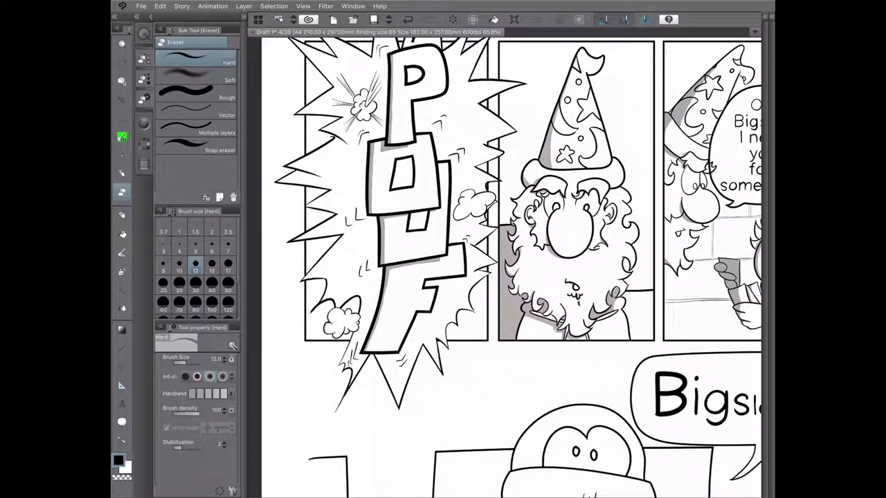
drag(504, 267, 313, 321)
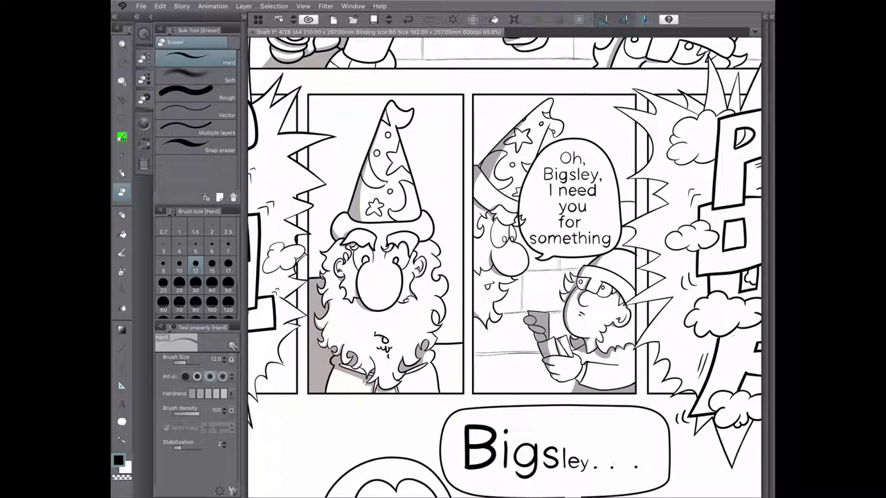
key(p)
scroll(505, 267, up, 2)
scroll(504, 267, up, 5)
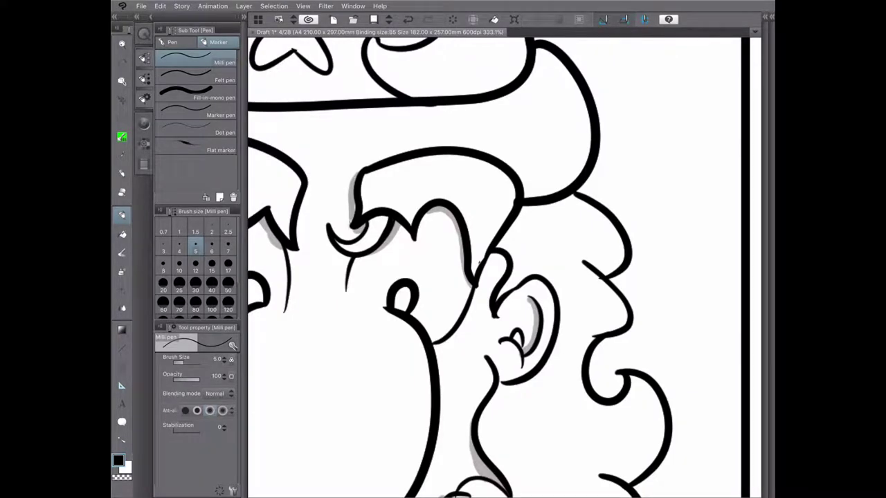
scroll(503, 267, down, 8)
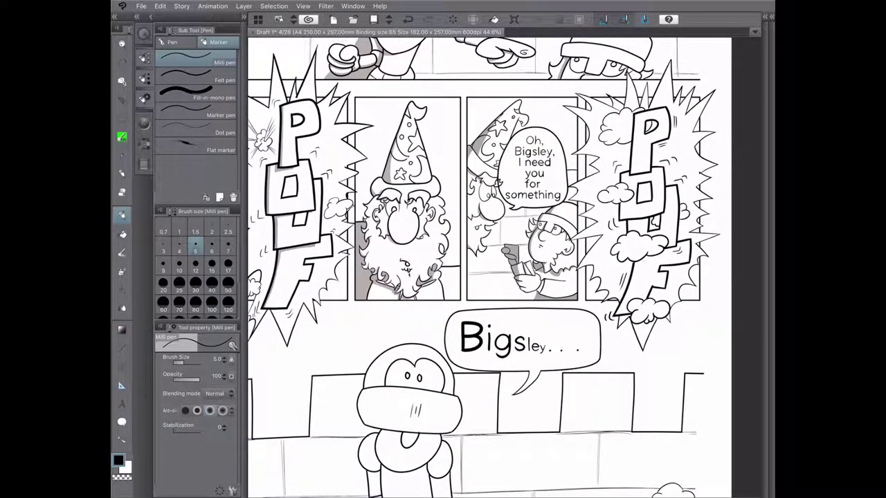
Step: Shade the opening of the P in the second POOF panel and outline shadows on the cloud behind the letter
scroll(489, 267, up, 3)
scroll(489, 267, right, 3)
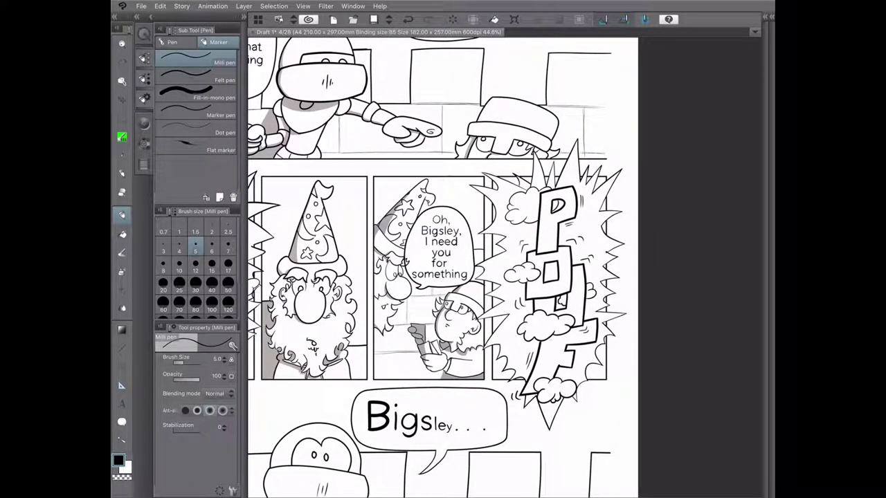
scroll(553, 263, up, 5)
key(p)
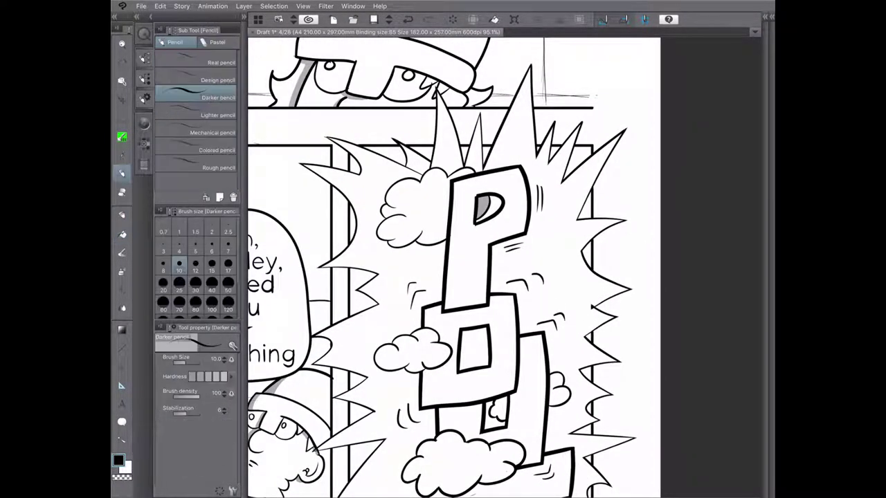
mouse_move(443, 189)
mouse_down()
mouse_move(433, 241)
mouse_move(420, 238)
mouse_up()
scroll(485, 242, up, 4)
Step: Fill the outlined shadows on the cloud behind the P and erase the shading on its small side lobe
key(g)
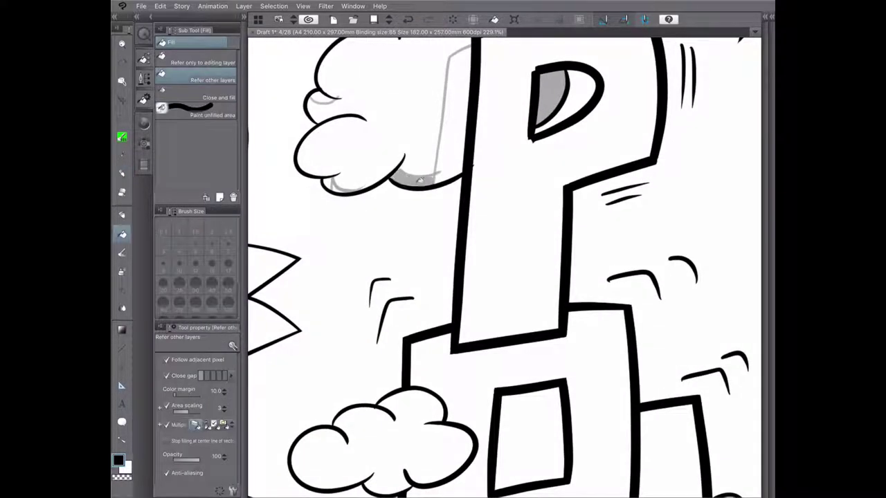
click(450, 103)
click(323, 98)
scroll(503, 267, up, 5)
key(e)
mouse_move(336, 280)
mouse_down()
mouse_move(352, 283)
mouse_move(329, 292)
mouse_up()
key(p)
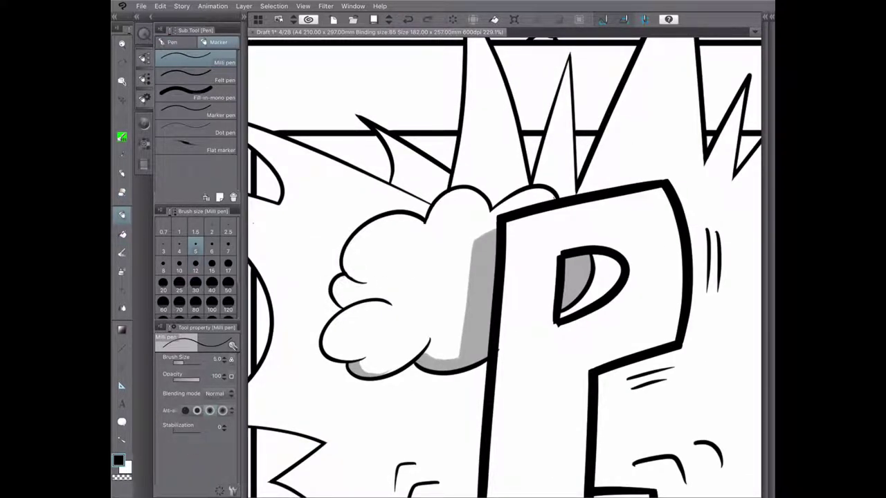
Step: Set the Milli pen to brush size 12 and outline shadows along the second P's stem and beneath it on the O
scroll(270, 262, down, 2)
scroll(280, 263, down, 1)
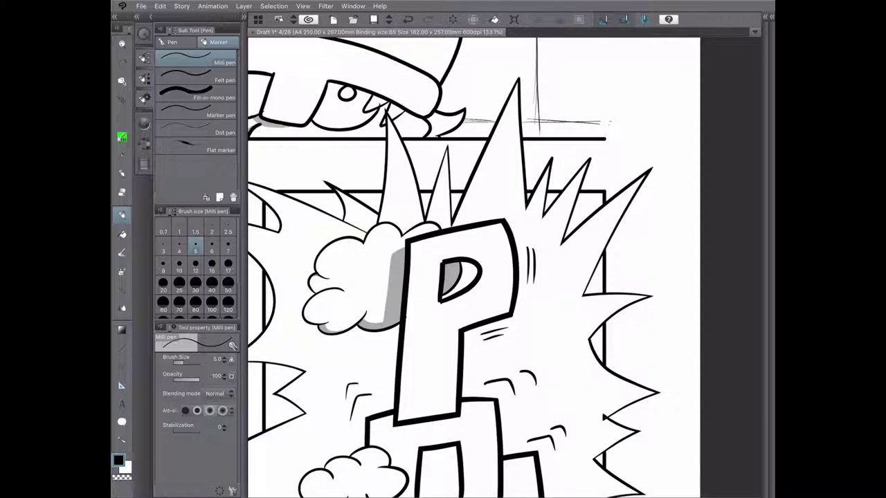
click(195, 263)
scroll(504, 267, down, 2)
mouse_move(424, 207)
mouse_down()
mouse_move(409, 346)
mouse_move(445, 354)
mouse_up()
drag(393, 347, 392, 368)
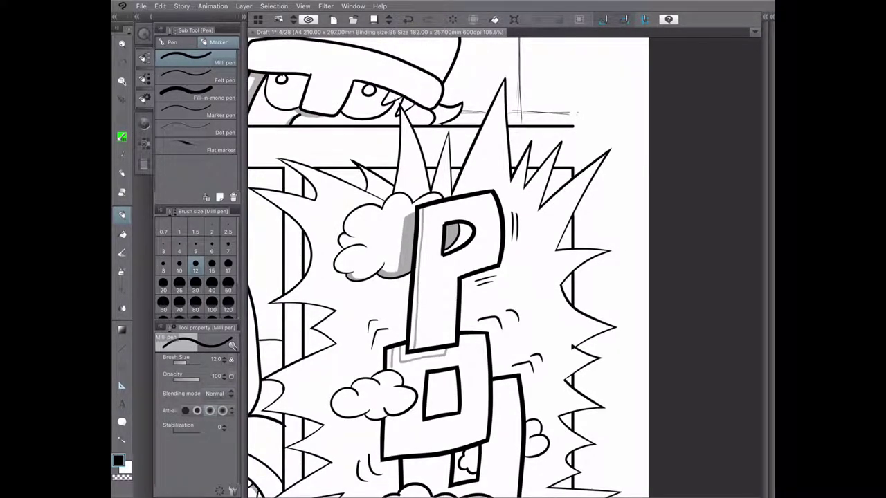
drag(443, 277, 465, 152)
drag(412, 294, 411, 336)
drag(473, 336, 426, 343)
Step: Continue the shadow outlines on the lower letters and overlaps of the second POOF lettering
scroll(456, 270, down, 4)
scroll(623, 277, up, 4)
mouse_move(453, 264)
mouse_down()
mouse_move(481, 263)
mouse_move(460, 263)
mouse_up()
mouse_move(471, 365)
mouse_down()
mouse_move(527, 343)
mouse_move(517, 348)
mouse_up()
drag(476, 365, 427, 477)
mouse_move(484, 345)
mouse_down()
mouse_move(397, 187)
mouse_move(346, 319)
mouse_up()
drag(391, 202, 387, 220)
scroll(429, 267, down, 5)
scroll(388, 208, up, 5)
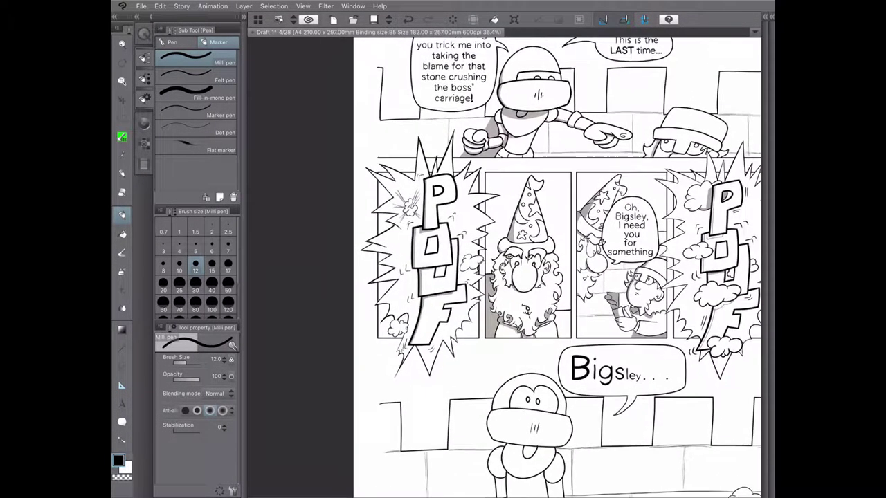
Step: Outline and fill a drop shadow along the left edges of the first POOF lettering, down to the base of the F
mouse_move(359, 124)
mouse_down()
mouse_move(357, 187)
mouse_move(329, 296)
mouse_move(357, 355)
mouse_move(337, 426)
mouse_up()
key(ctrl+z)
drag(352, 355, 331, 422)
mouse_move(336, 421)
mouse_down()
mouse_move(322, 447)
mouse_move(368, 447)
mouse_up()
key(g)
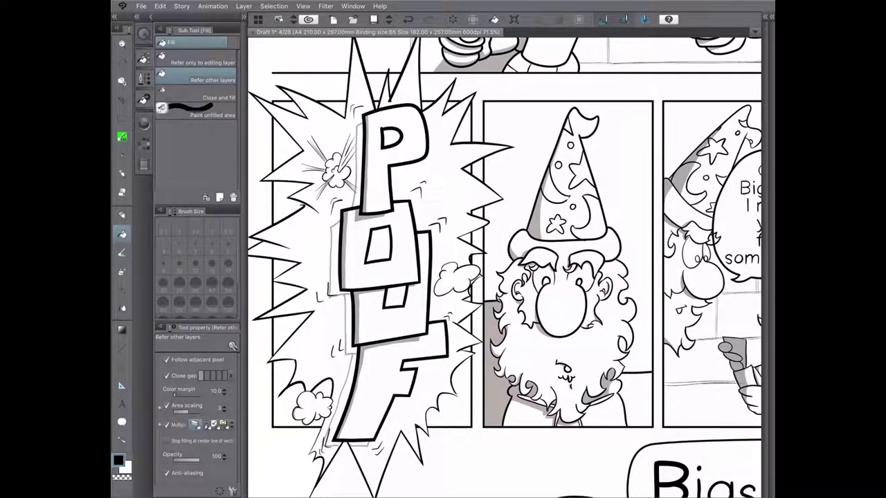
Step: Clean up the first POOF's drop shadow with the eraser and patch it around the upper O's lower-left corner
key(e)
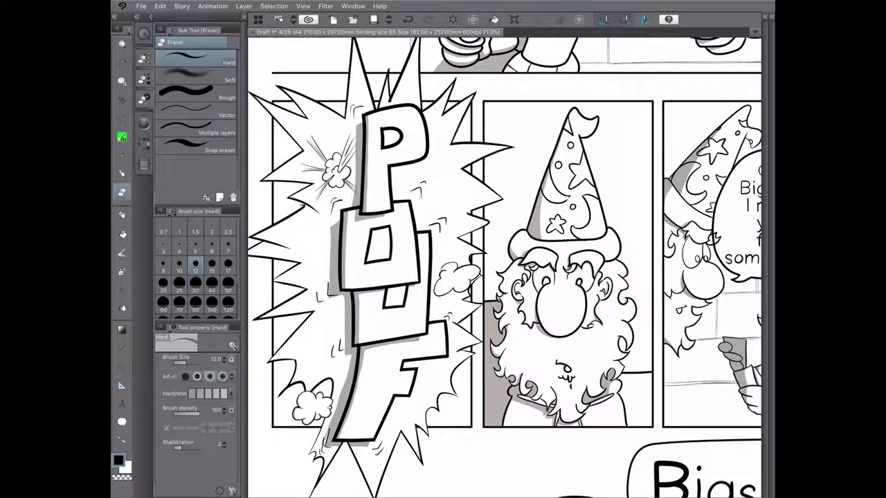
scroll(504, 267, down, 3)
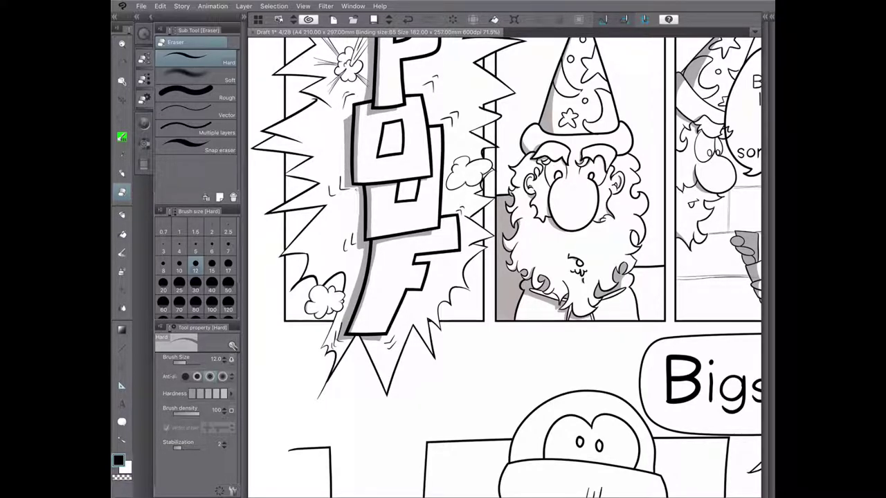
scroll(504, 267, up, 3)
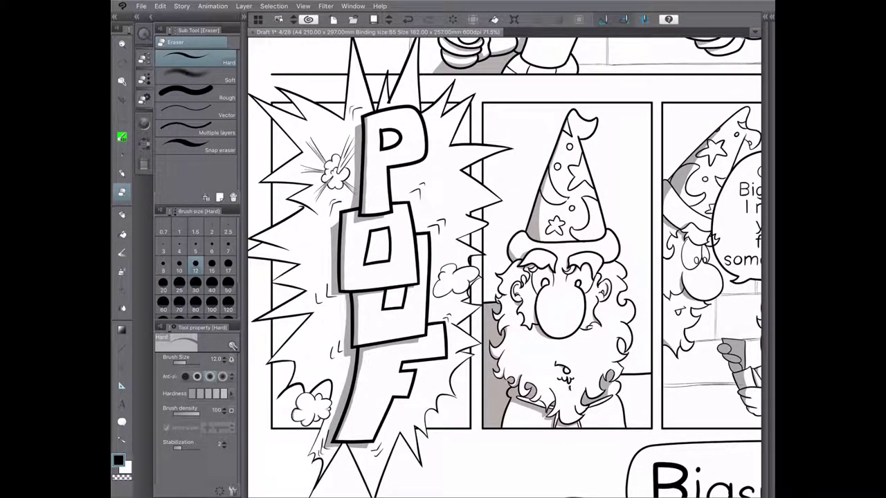
key(p)
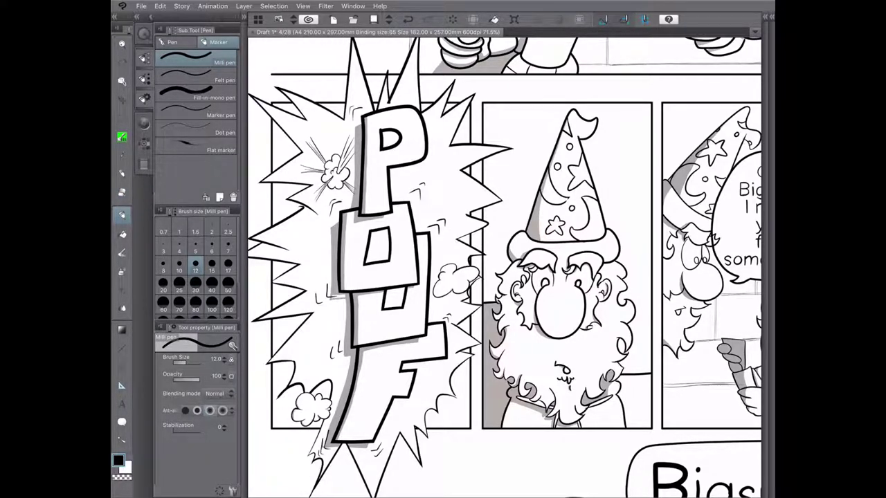
key(g)
scroll(504, 266, down, 1)
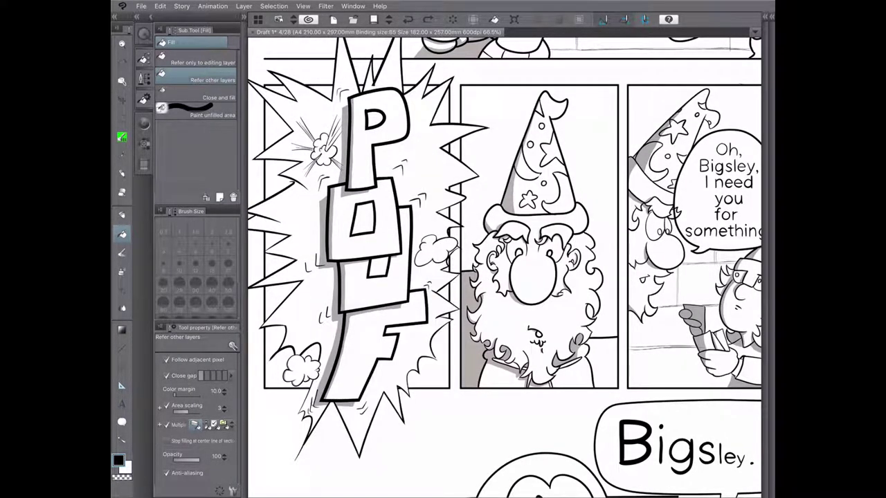
Step: Outline a drop shadow outside the left edges of the second POOF lettering, beside both O's and along the F's stem
key(p)
key(ctrl+z)
key(ctrl+z)
key(ctrl+z)
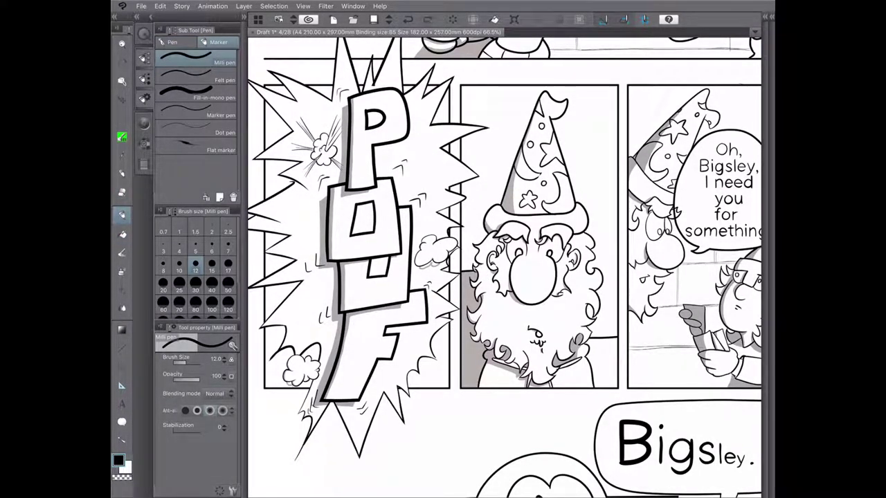
scroll(504, 267, up, 1)
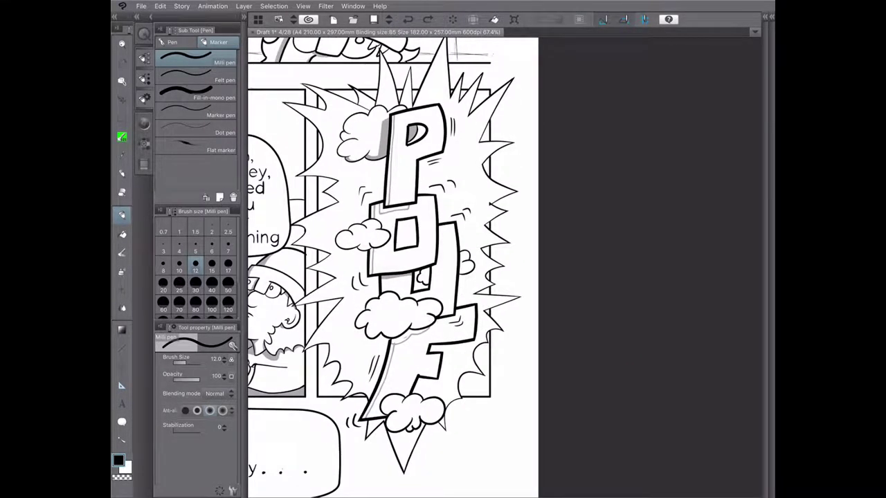
key(ctrl+y)
mouse_move(363, 250)
mouse_down()
mouse_move(363, 283)
mouse_move(379, 281)
mouse_up()
drag(375, 280, 375, 291)
drag(386, 339, 357, 419)
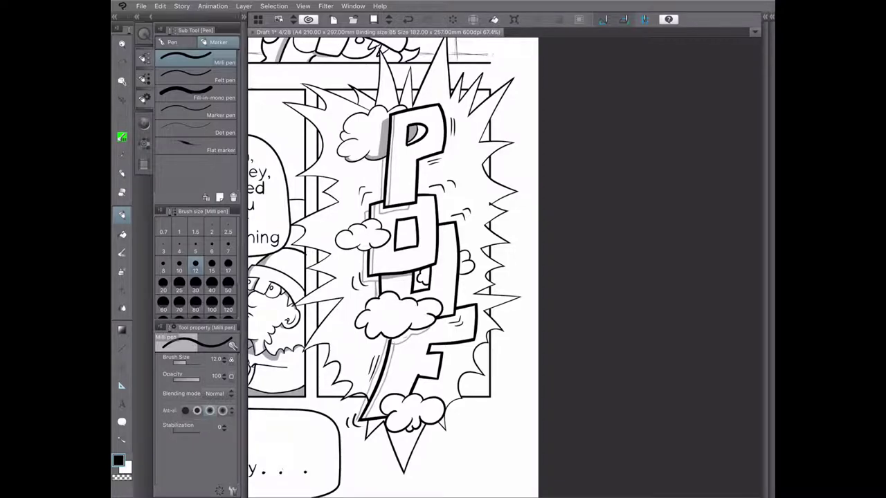
scroll(412, 267, up, 2)
drag(389, 349, 407, 345)
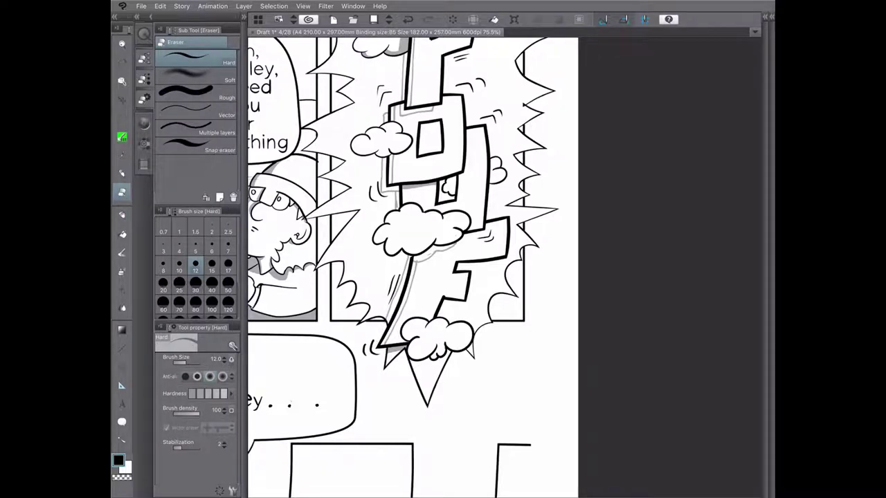
Step: Fill the outlined drop shadows and overlap shadows on the second POOF lettering
key(g)
click(398, 305)
click(433, 253)
click(393, 184)
click(391, 169)
click(386, 119)
click(393, 114)
key(ctrl+minus)
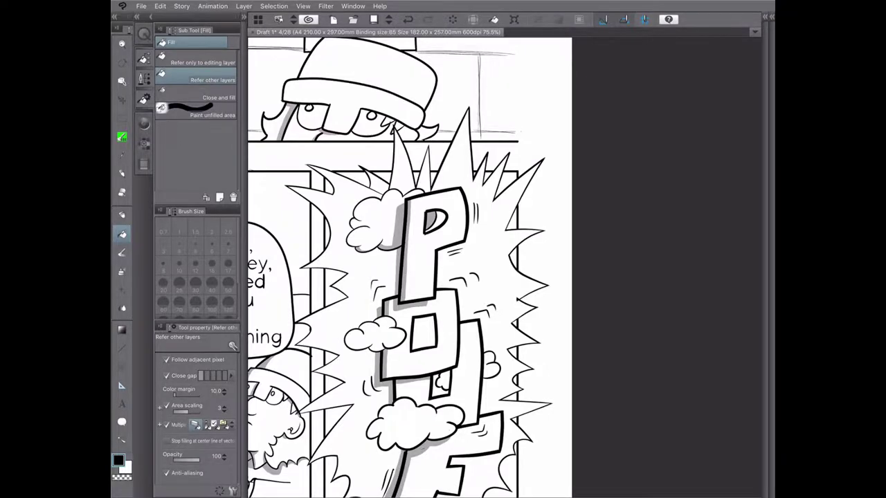
key(ctrl+0)
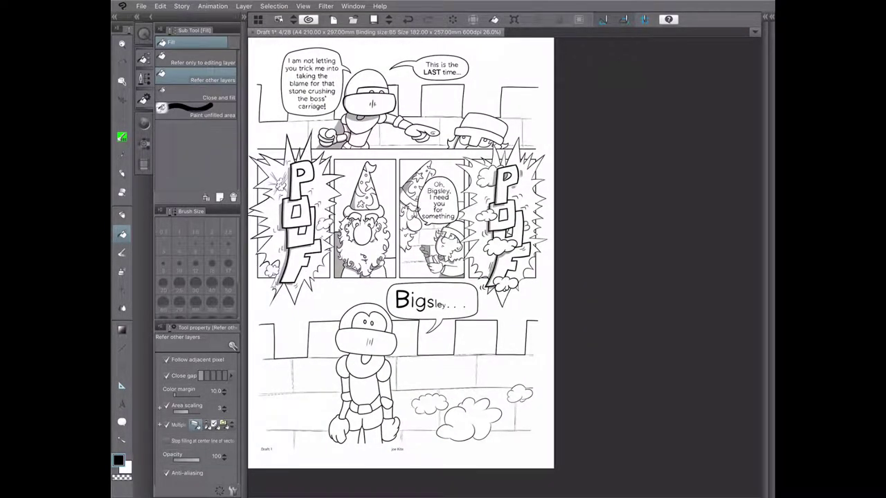
Step: Erase the shading inside the opening of the P in the second POOF panel
key(e)
scroll(541, 145, up, 4)
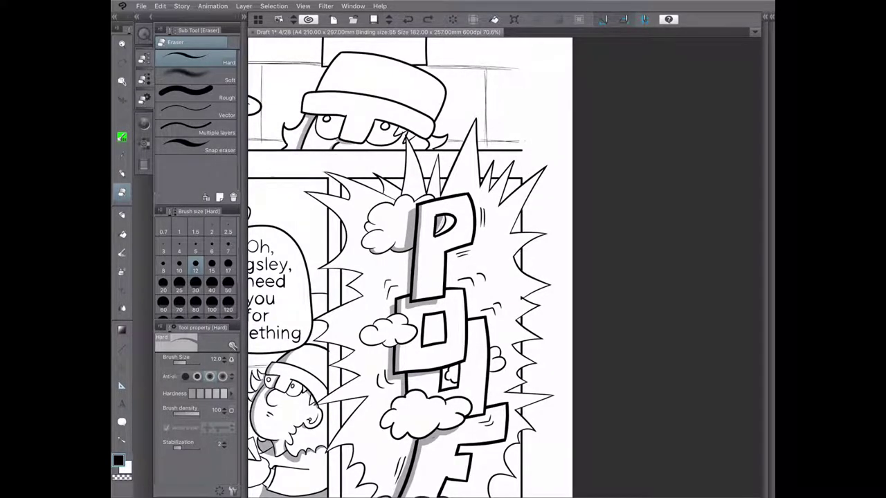
click(441, 222)
click(439, 226)
scroll(415, 263, down, 1)
Step: Shade the right inner edges of both O openings in the second POOF lettering
key(p)
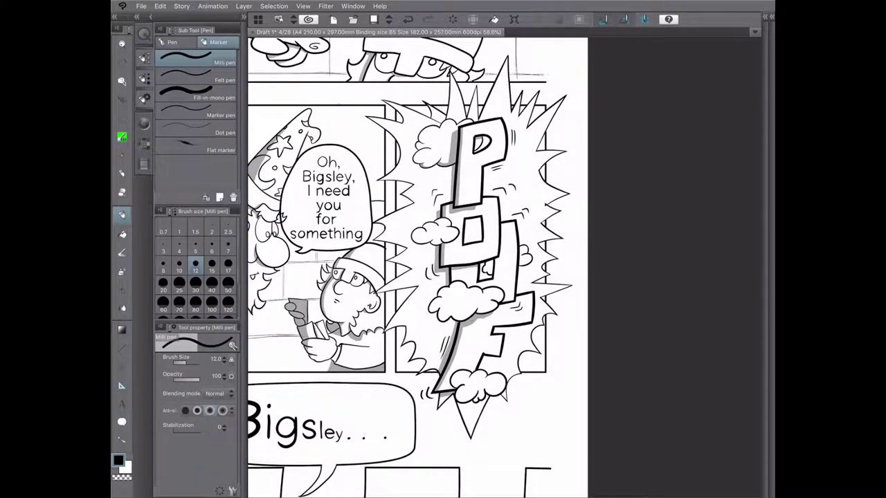
scroll(514, 235, up, 4)
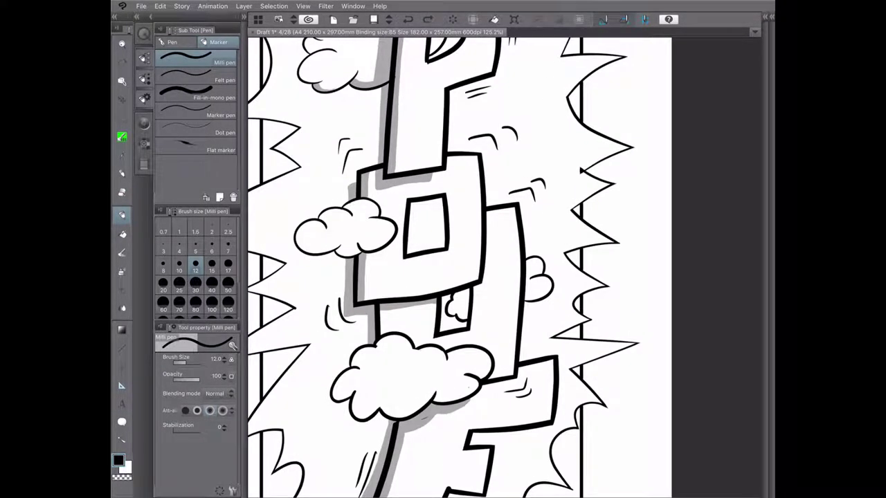
key(g)
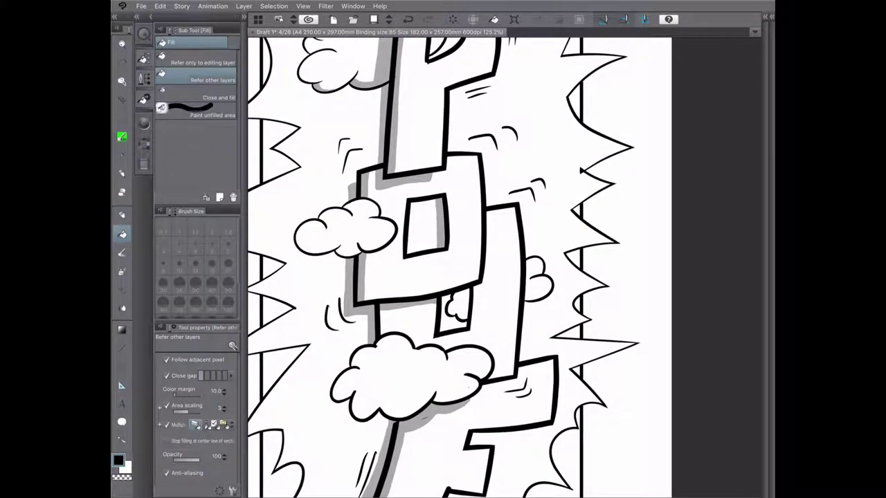
key(p)
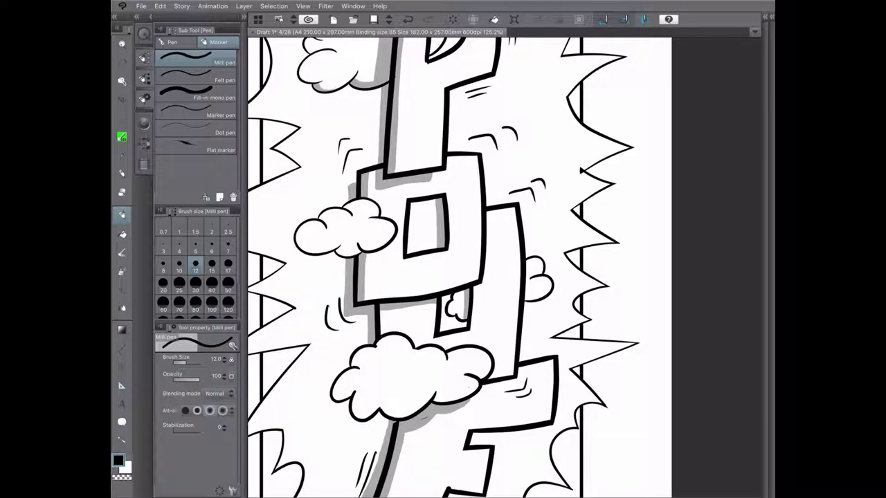
Step: Outline and fill matching shadows on the right inside both O openings of the first POOF lettering
scroll(513, 235, down, 4)
scroll(513, 235, right, 5)
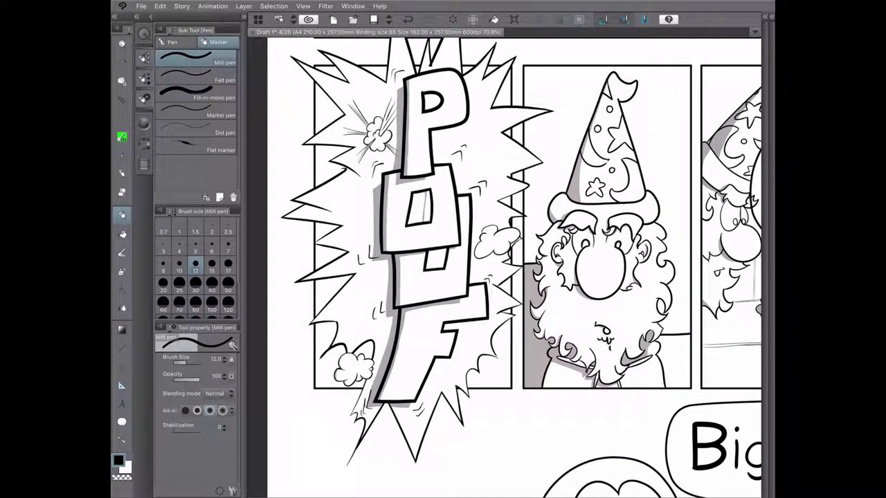
drag(443, 249, 444, 268)
key(g)
key(e)
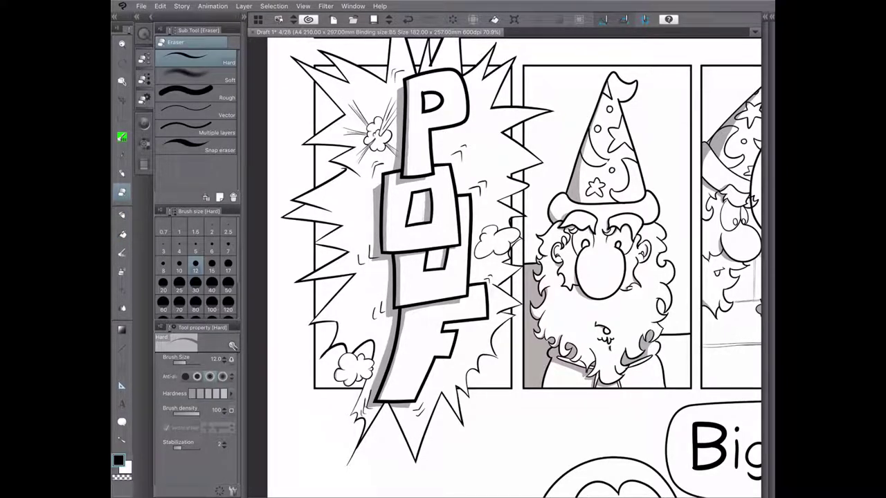
key(ctrl+minus)
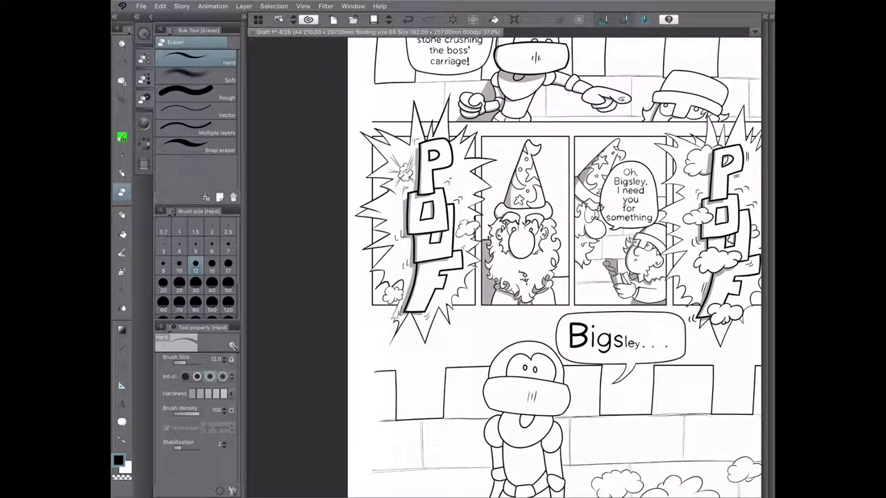
key(ctrl+minus)
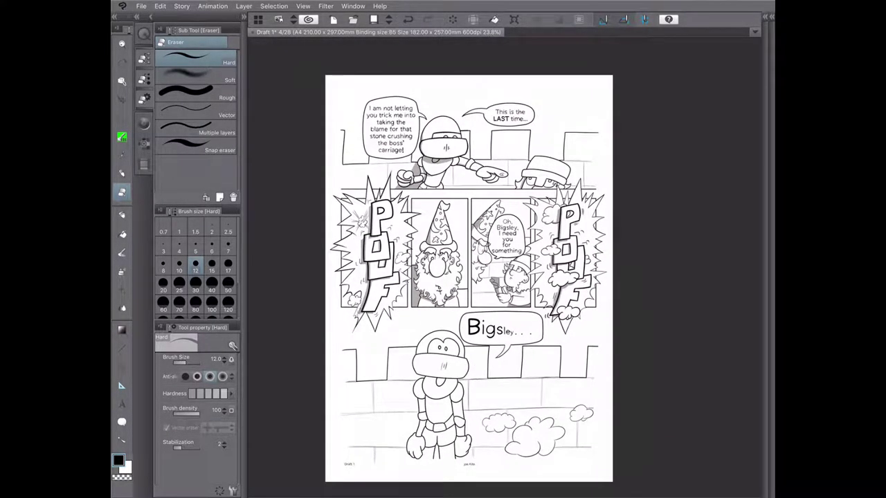
Step: Shade the lower edges of the clouds around the second POOF lettering with the Darker pencil at brush size 10
scroll(609, 229, up, 5)
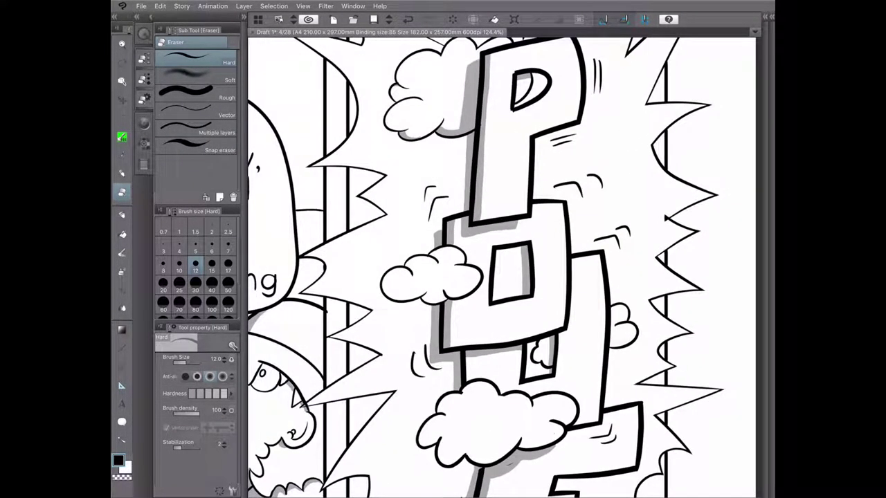
key(p)
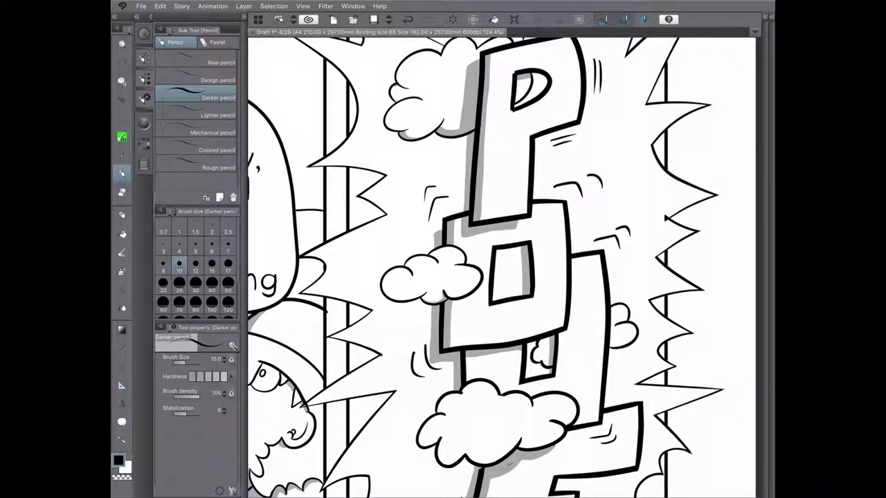
scroll(484, 266, down, 3)
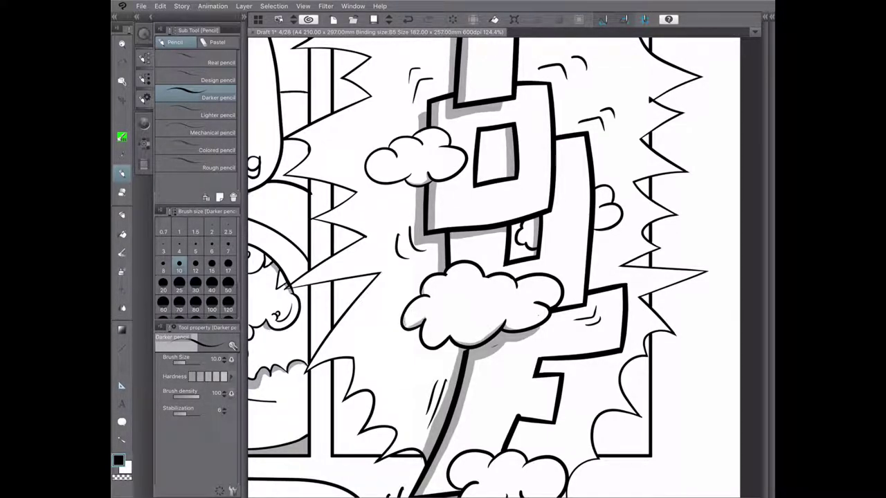
scroll(274, 488, down, 3)
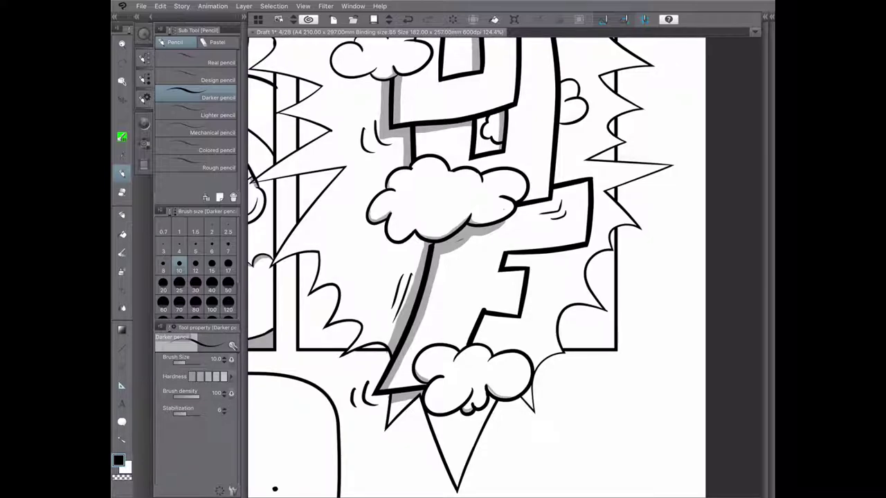
scroll(461, 266, up, 1)
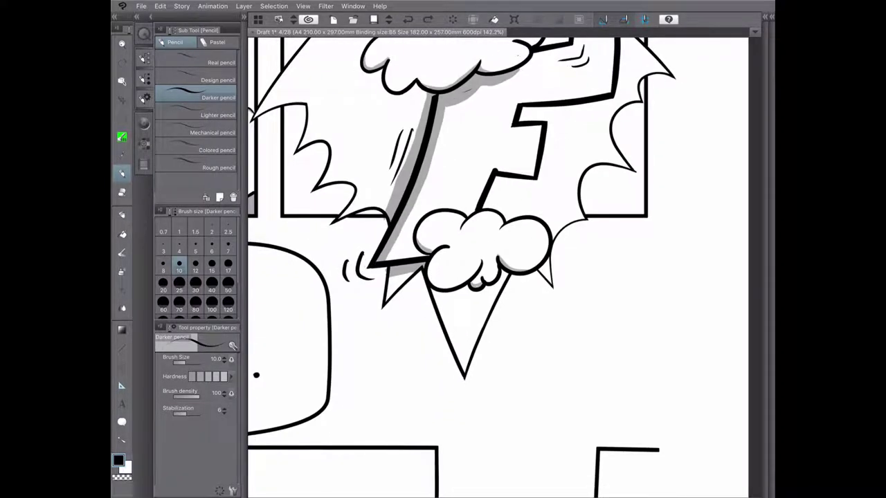
Step: Outline and fill shading along the underside of the small cloud beside the second POOF's upper O
key(ctrl+0)
scroll(523, 159, up, 5)
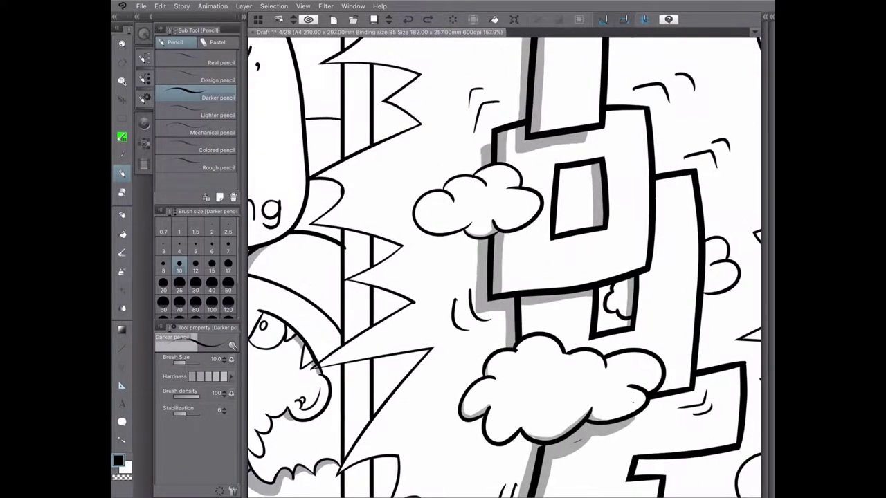
mouse_move(465, 231)
mouse_down()
mouse_move(491, 235)
mouse_move(415, 208)
mouse_up()
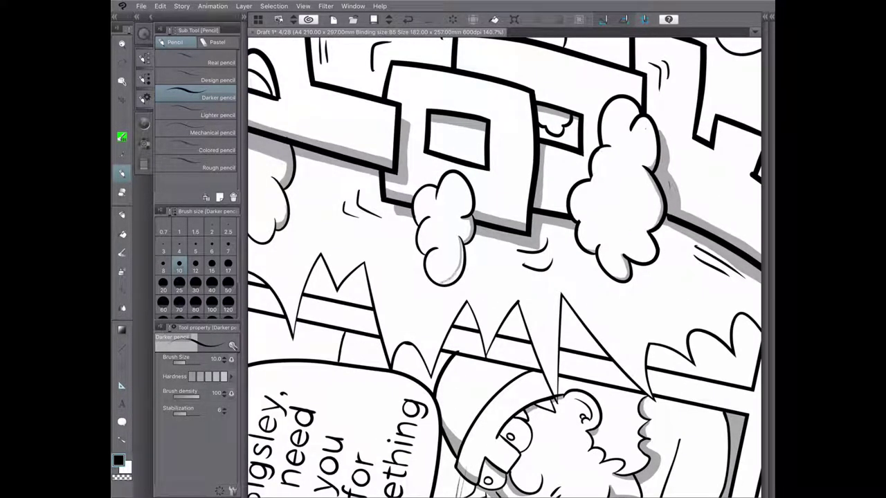
drag(469, 187, 471, 215)
key(g)
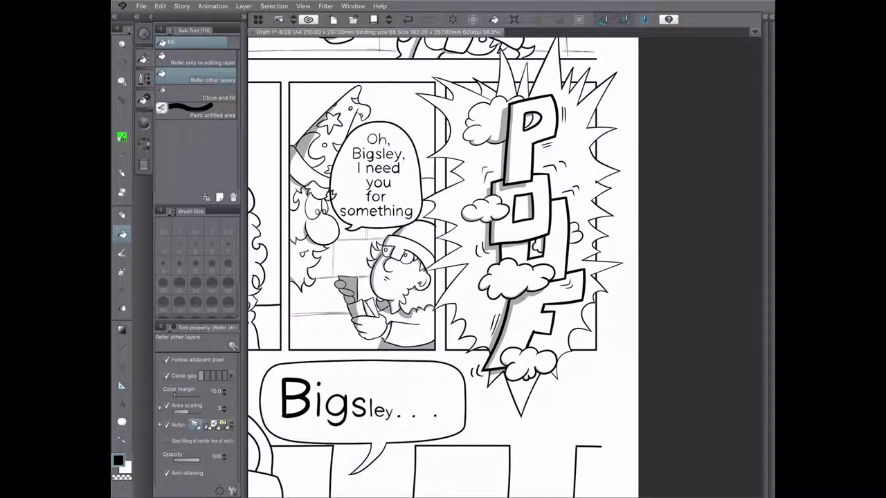
key(ctrl+0)
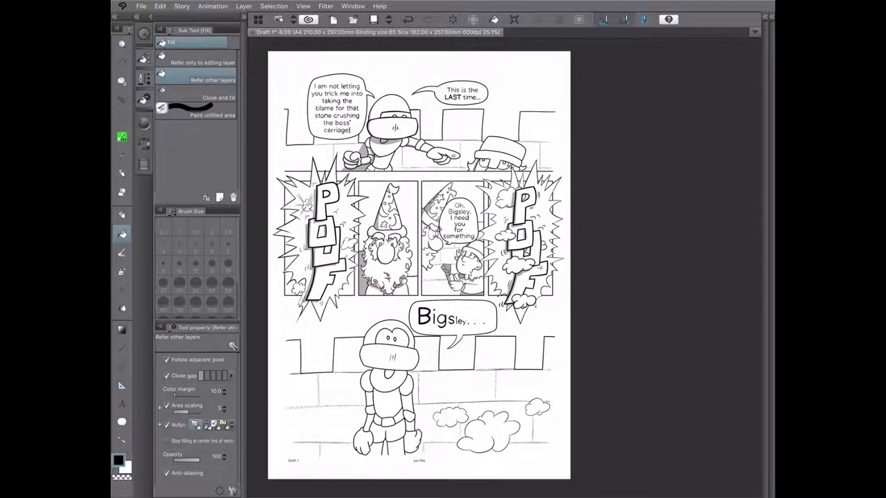
Step: Outline and fill a cast shadow on the wall behind the bespectacled character holding cards in the third panel
scroll(453, 288, up, 5)
key(p)
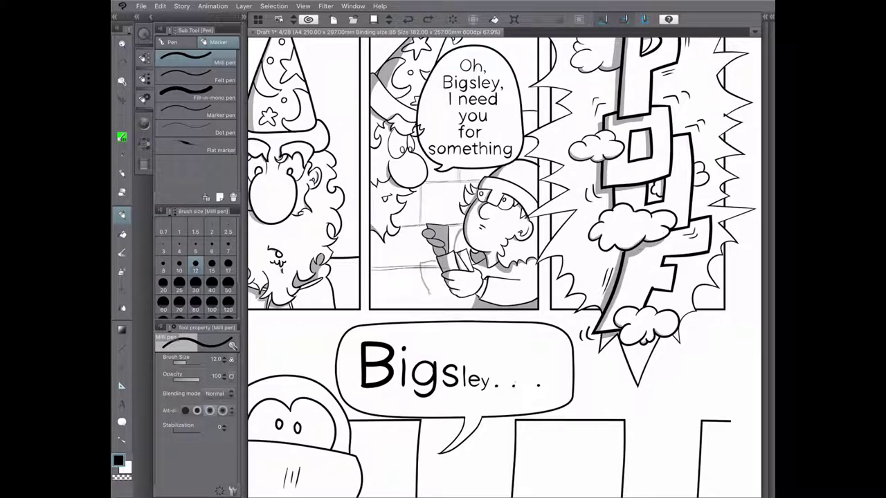
key(g)
click(426, 300)
click(438, 263)
key(ctrl+z)
click(465, 248)
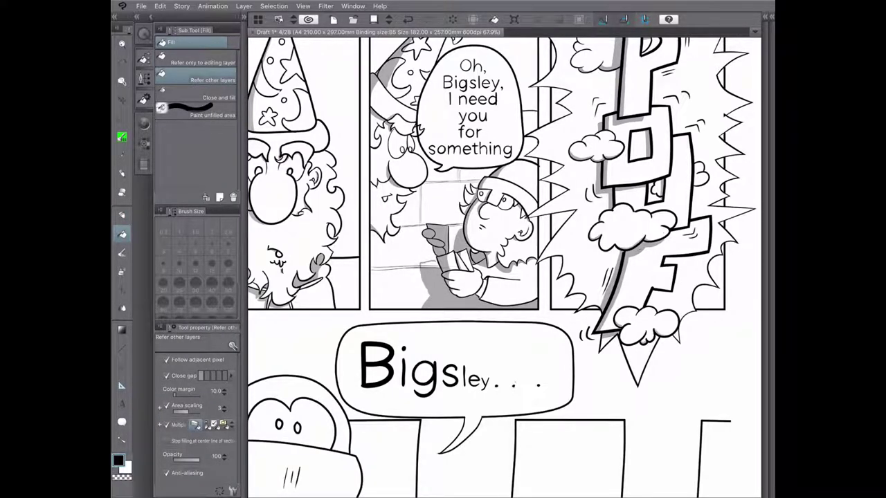
Step: Tidy the upper edge of the character's wall shadow beside the cards, erasing flaws and filling the remaining gap
scroll(473, 269, up, 5)
key(e)
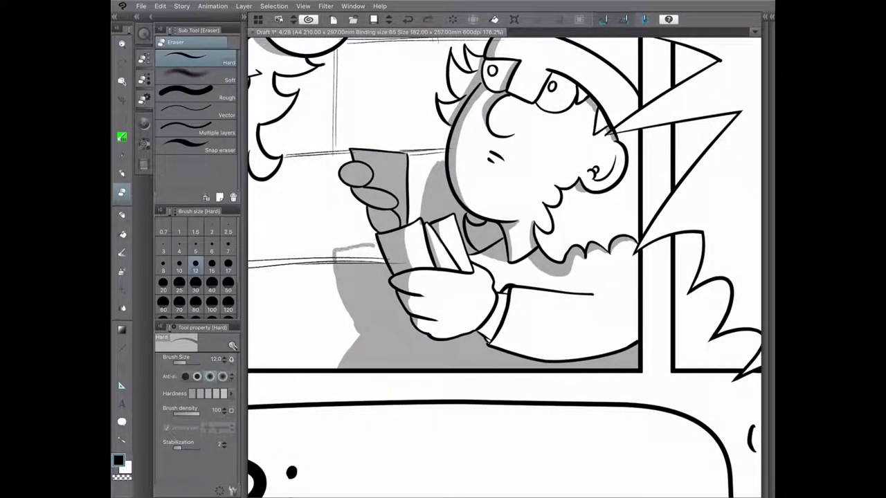
key(p)
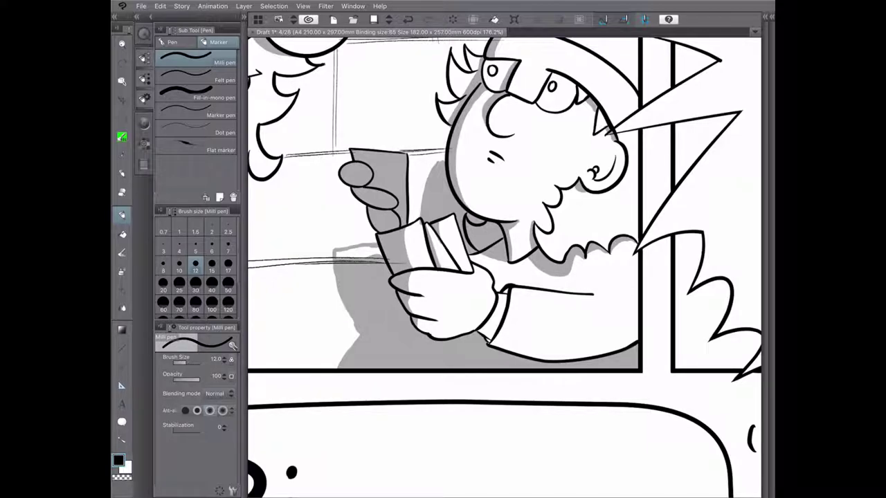
key(g)
scroll(474, 314, down, 5)
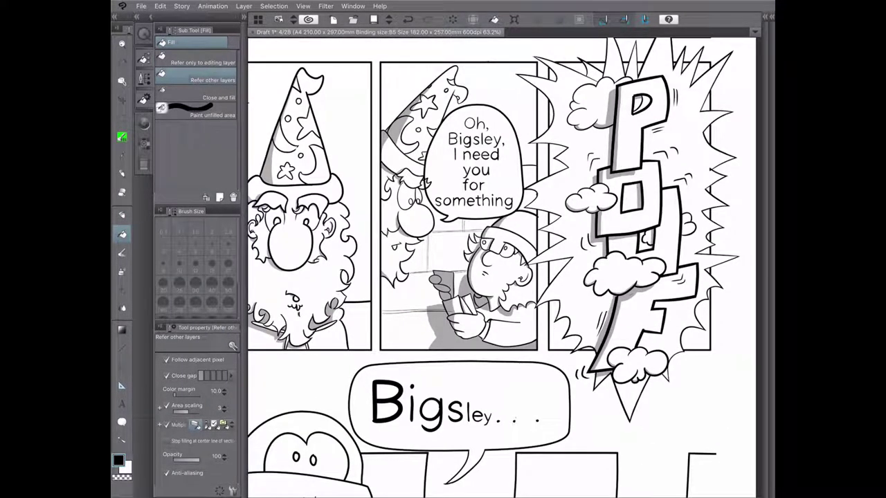
Step: Outline and fill a shade strip along the left side of the peeking character's hat in the first panel
key(e)
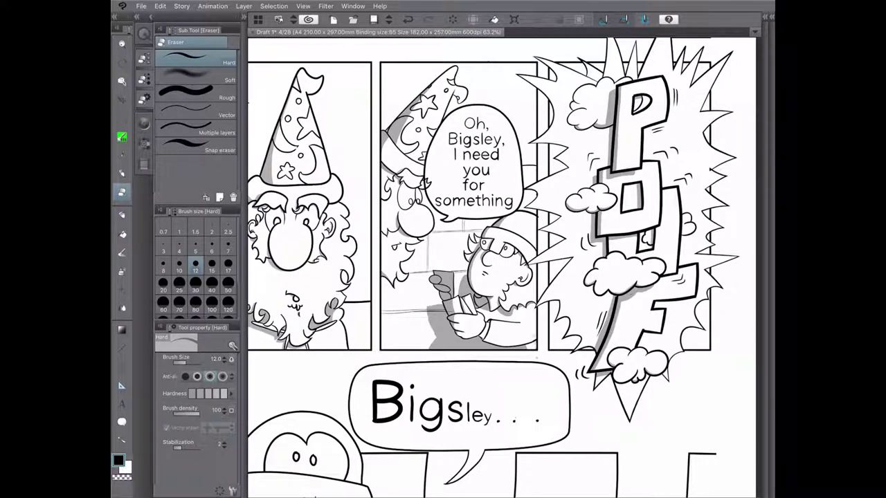
key(p)
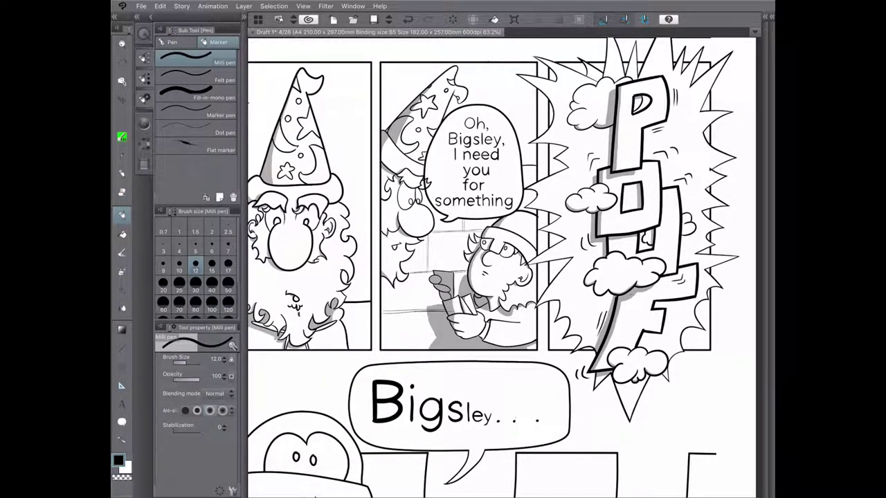
scroll(550, 344, down, 3)
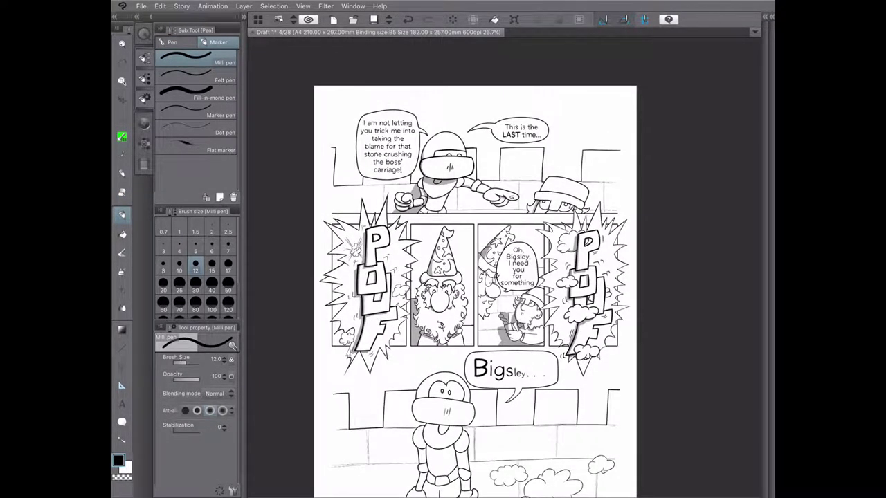
scroll(581, 169, up, 4)
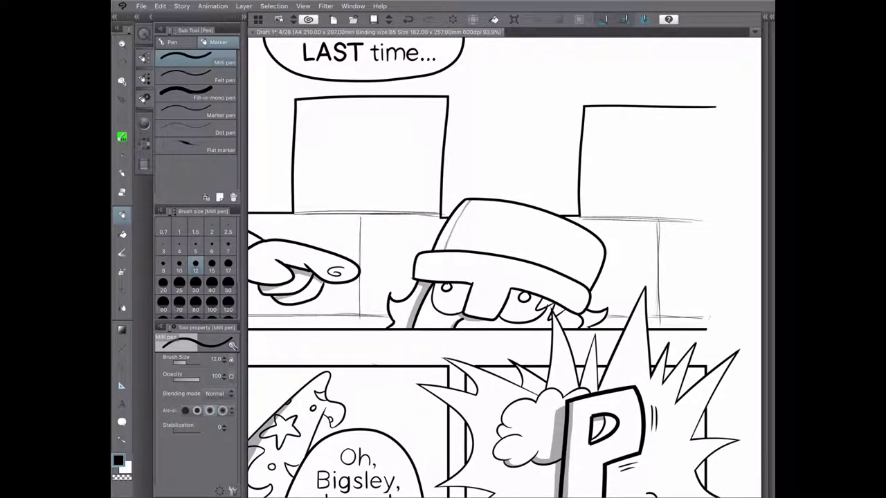
key(g)
scroll(595, 416, down, 2)
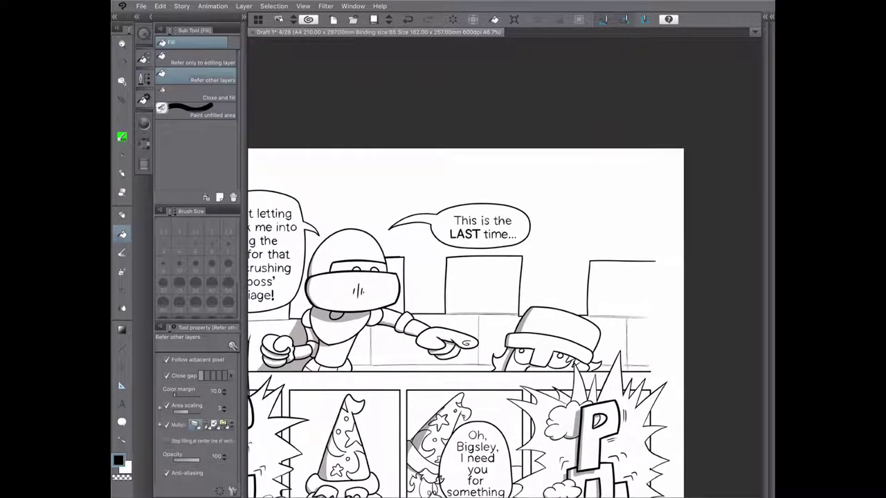
Step: Outline and fill shading along the left edge of the pointing character's helmet and visor in the first panel
key(p)
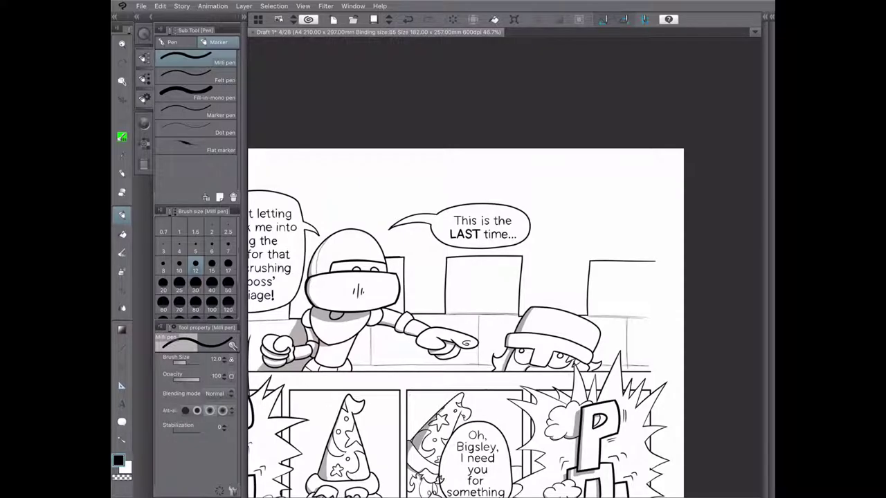
scroll(505, 266, up, 3)
scroll(380, 204, up, 1)
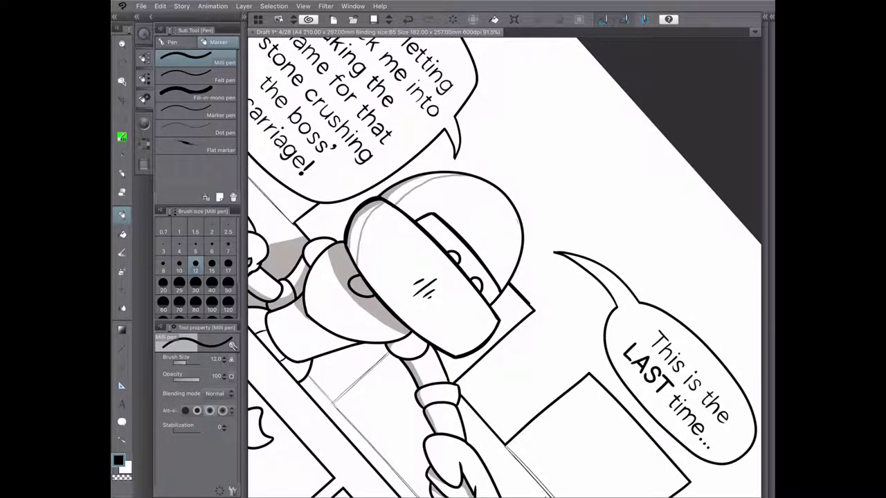
key(g)
scroll(504, 263, down, 4)
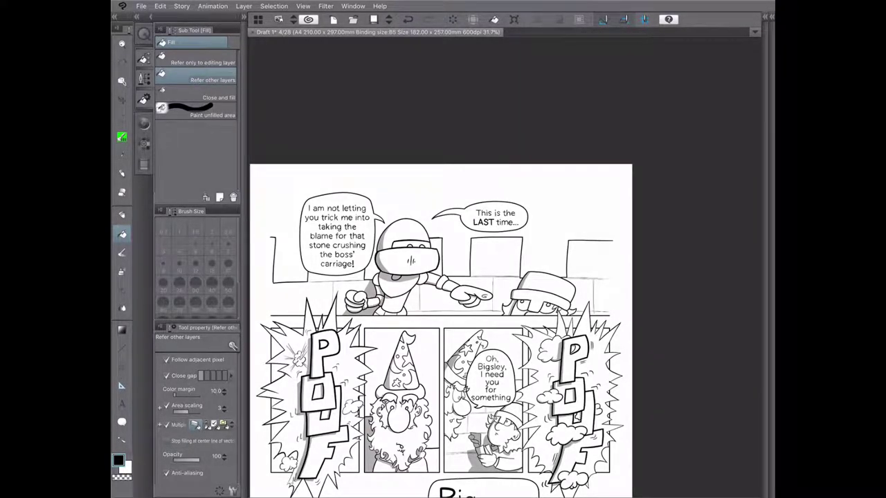
Step: Outline the shade areas on the helmet, visor, collar and left shoulder of the standing character in the bottom panel
scroll(504, 277, up, 3)
key(p)
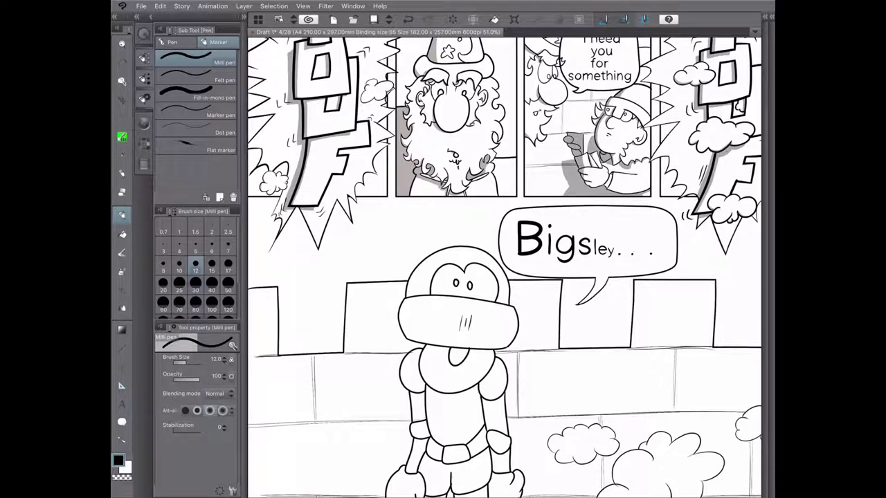
scroll(457, 297, up, 5)
mouse_move(415, 135)
mouse_down()
mouse_move(378, 235)
mouse_move(371, 289)
mouse_up()
scroll(505, 276, down, 9)
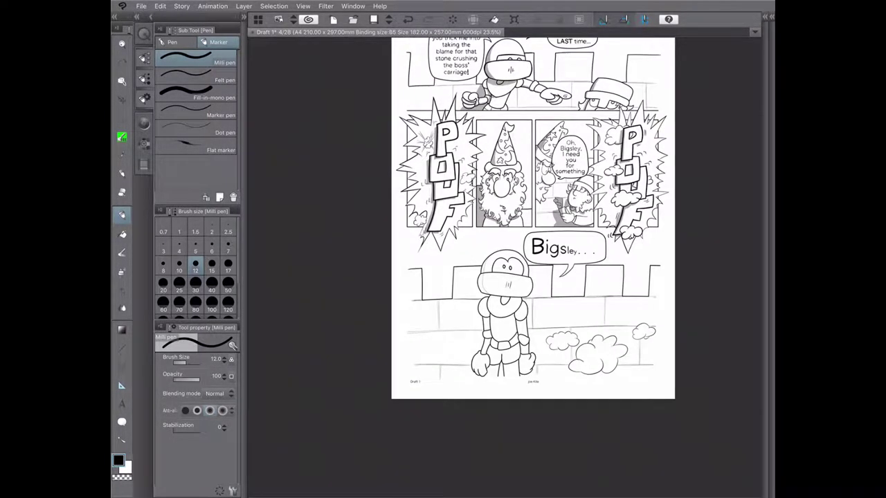
Step: Touch up the small shade area on the pointing character's left shoulder in the first panel
scroll(512, 104, up, 3)
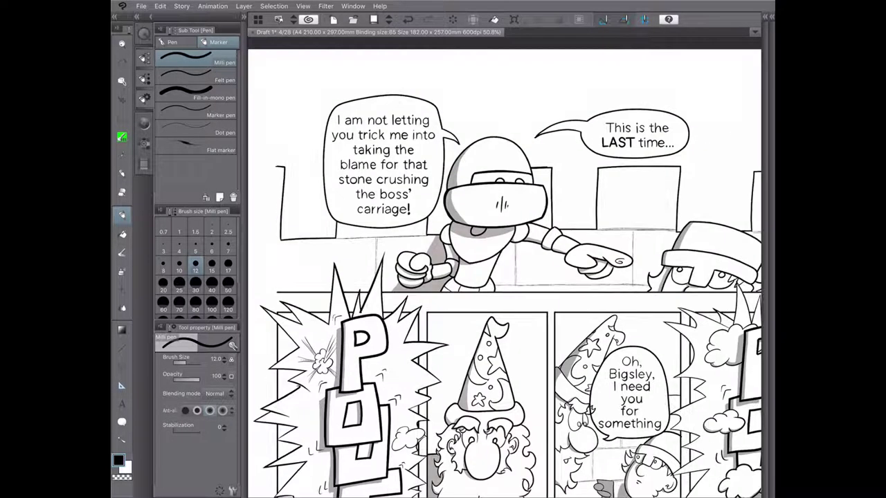
drag(446, 230, 447, 243)
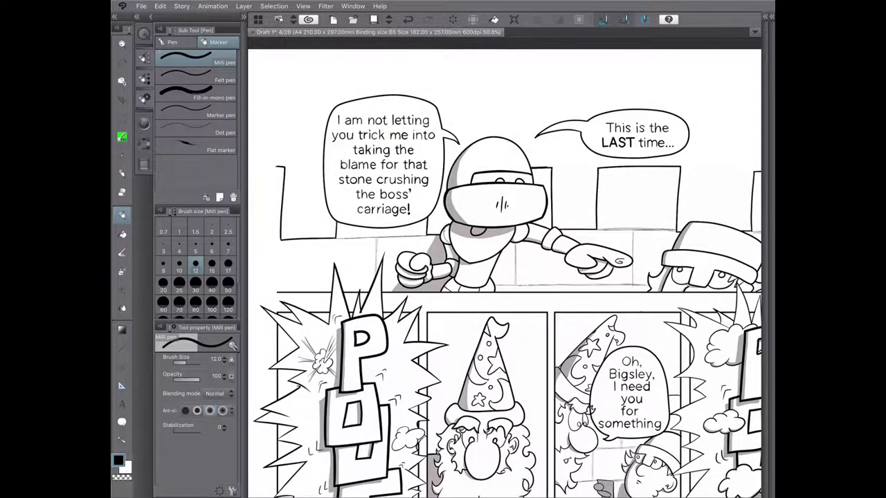
key(g)
scroll(505, 277, down, 3)
scroll(554, 311, up, 2)
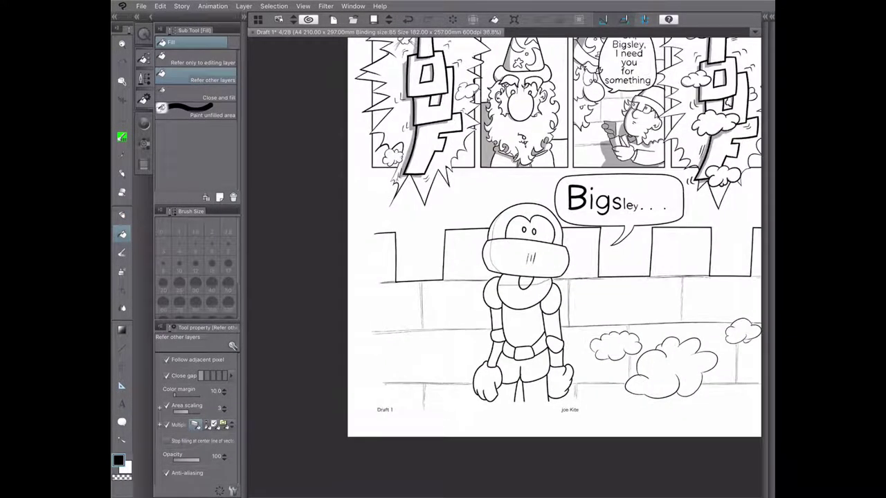
Step: Outline the shade edges on both arms, the torso sides and the hips of the standing character with the 12 px Milli pen
key(p)
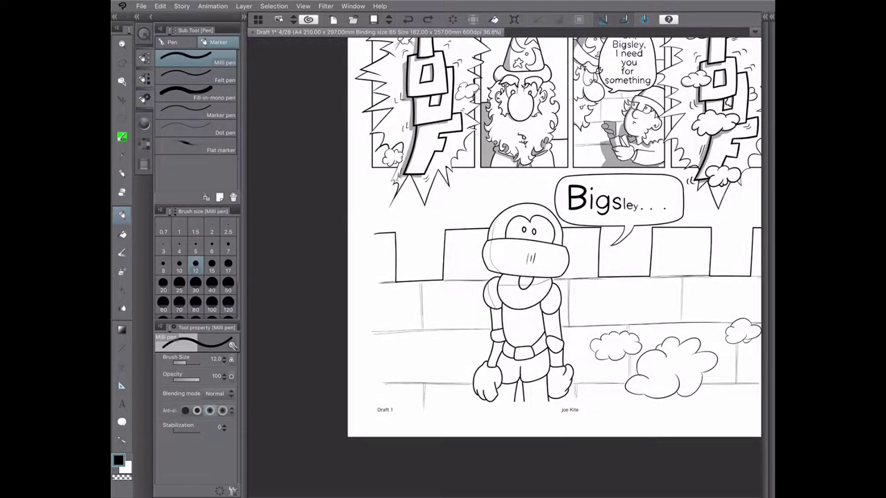
scroll(550, 367, up, 2)
mouse_move(451, 260)
mouse_down()
mouse_move(461, 319)
mouse_move(447, 365)
mouse_up()
key(ctrl+z)
drag(460, 329, 453, 365)
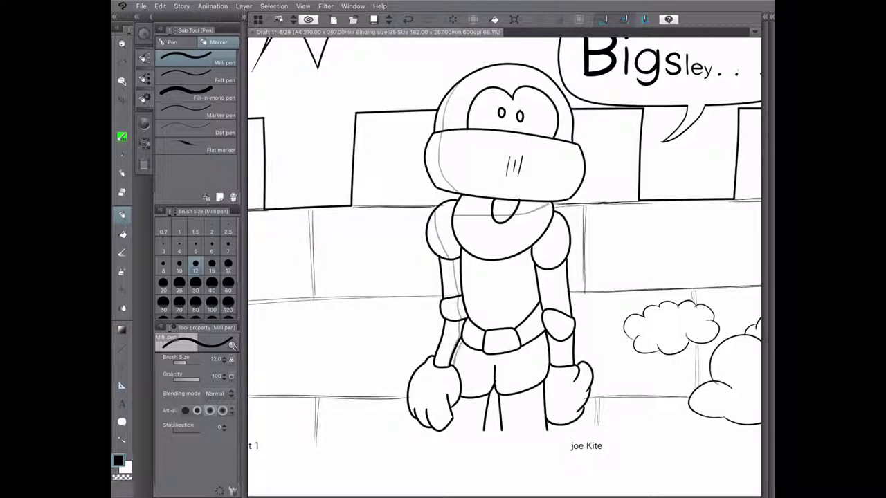
drag(551, 337, 558, 365)
drag(538, 270, 549, 309)
drag(534, 241, 539, 266)
drag(461, 251, 474, 322)
drag(525, 251, 550, 367)
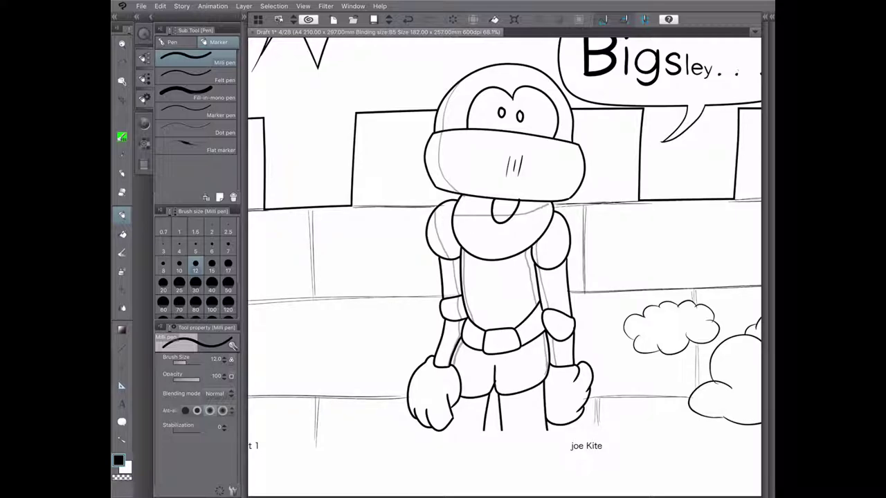
Step: Outline the shade edges around the crotch fold, beneath the shorts and along both legs of the standing character
scroll(601, 378, up, 3)
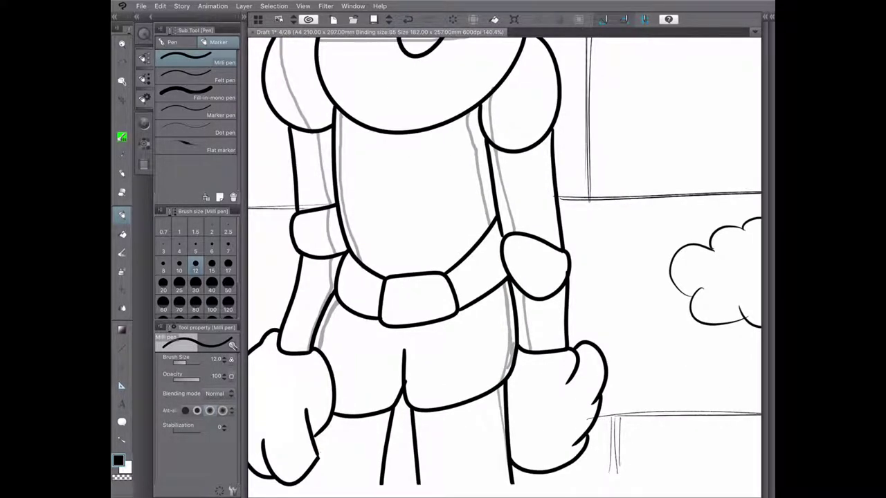
mouse_move(424, 413)
mouse_down()
mouse_move(426, 483)
mouse_move(498, 389)
mouse_up()
drag(403, 349, 372, 412)
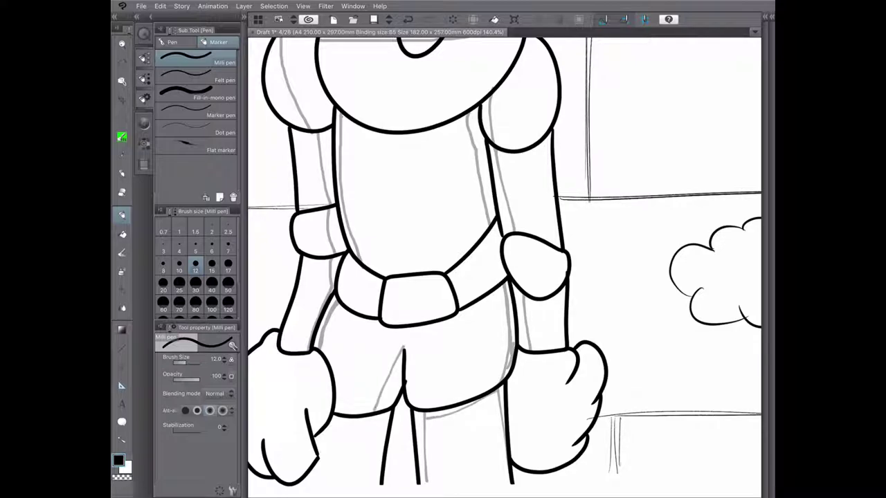
drag(405, 341, 408, 405)
drag(331, 424, 390, 413)
drag(373, 420, 364, 483)
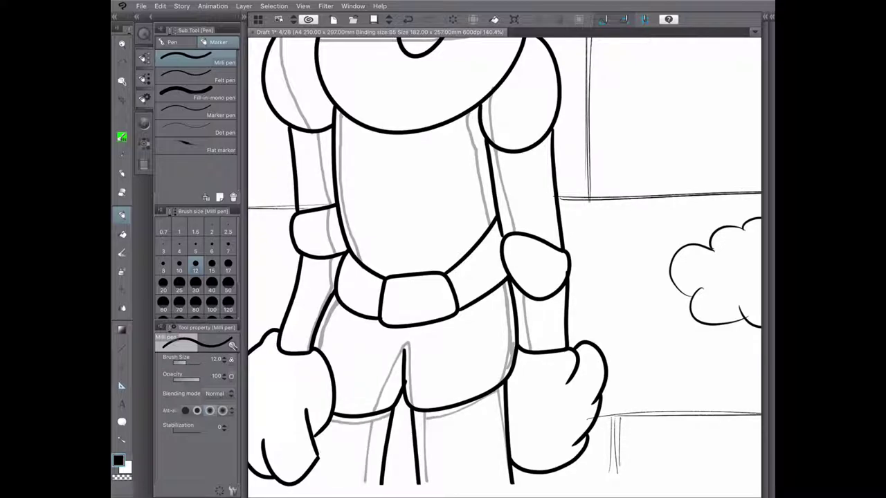
Step: Outline the shade edge along the outer side of the standing character's left-hand glove and forearm
drag(484, 346, 543, 239)
mouse_move(336, 223)
mouse_down()
mouse_move(334, 243)
mouse_move(323, 237)
mouse_move(289, 337)
mouse_up()
key(ctrl+z)
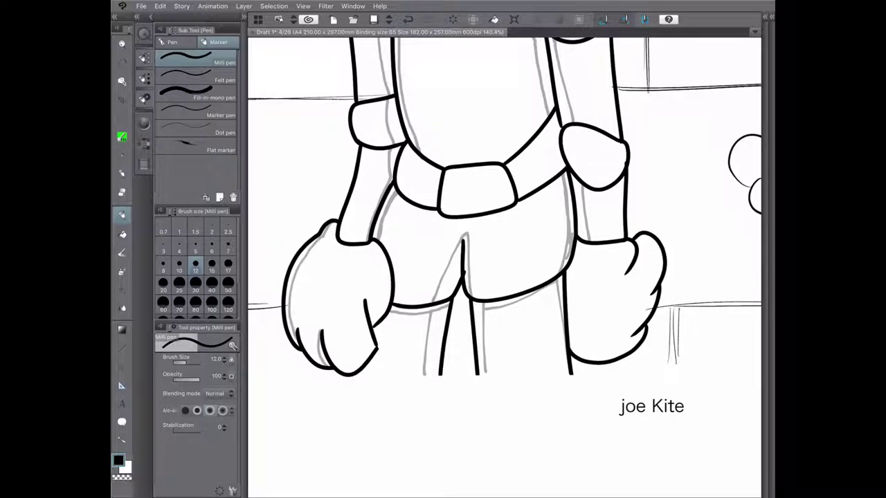
scroll(505, 266, down, 3)
scroll(505, 266, up, 2)
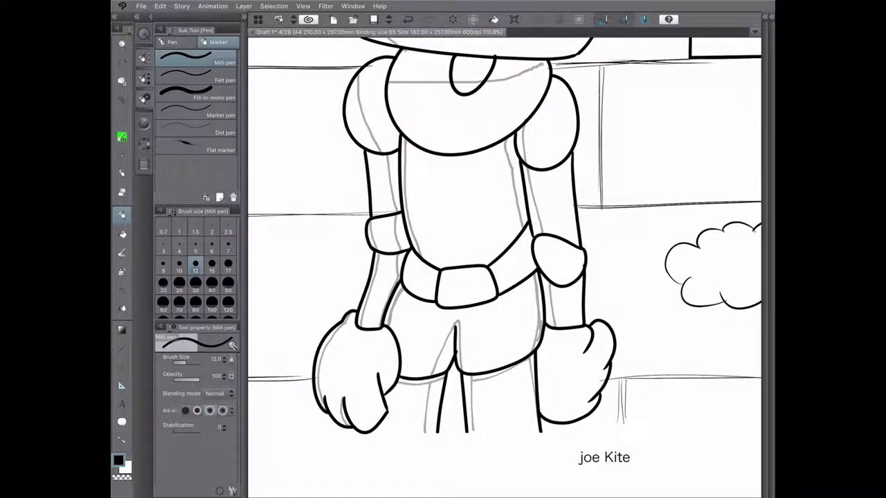
Step: Fill the outlined shade areas on the standing character's left-hand shoulder, arm, elbow band, forearm and glove
key(g)
click(393, 182)
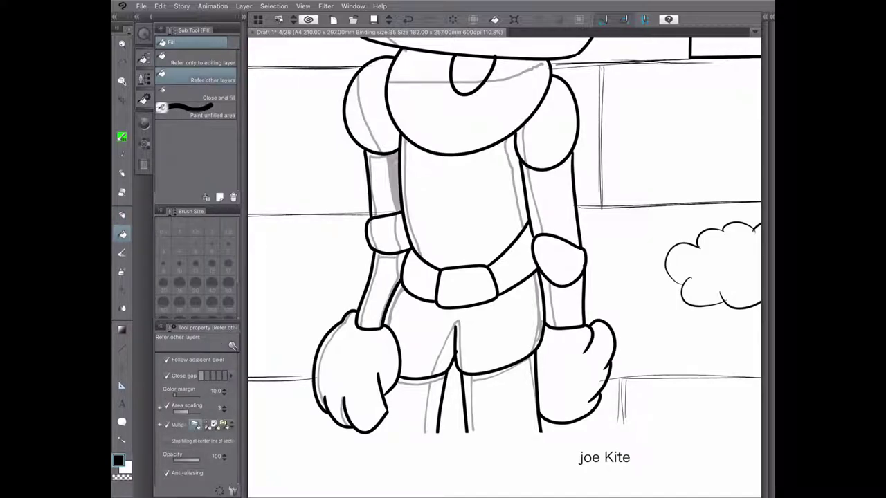
click(370, 111)
click(374, 159)
click(375, 204)
click(372, 235)
click(403, 231)
click(366, 291)
click(391, 266)
click(393, 304)
click(325, 349)
click(319, 393)
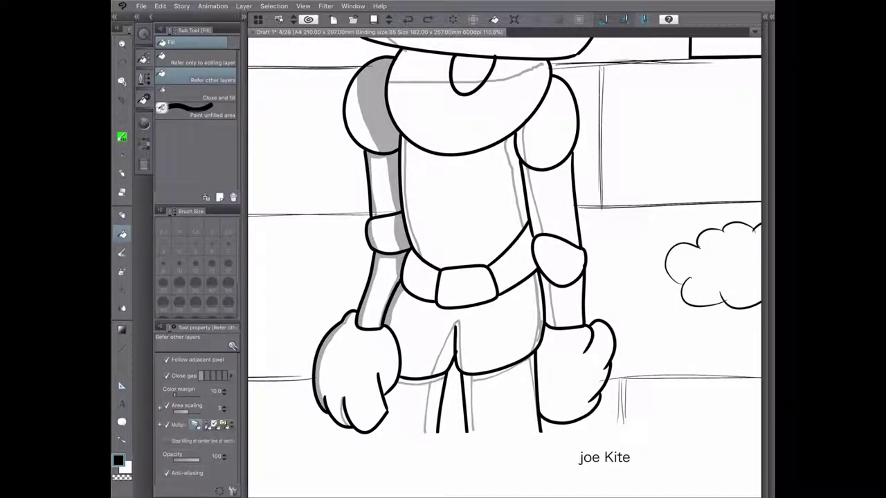
Step: Fill the shading on the shorts and right-hand forearm, and close the open leg shade outlines below the panel edge
click(415, 379)
click(443, 350)
click(492, 373)
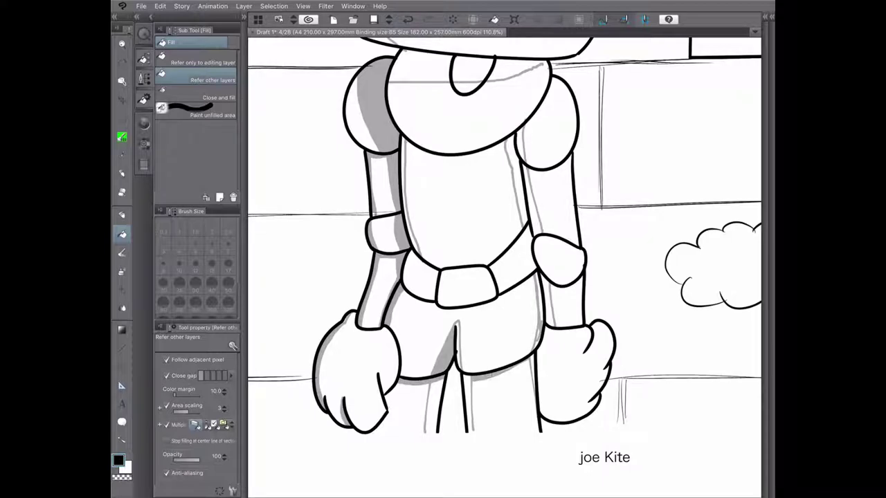
click(544, 299)
key(p)
mouse_move(424, 430)
mouse_down()
mouse_move(430, 454)
mouse_move(437, 435)
mouse_up()
drag(475, 430, 468, 443)
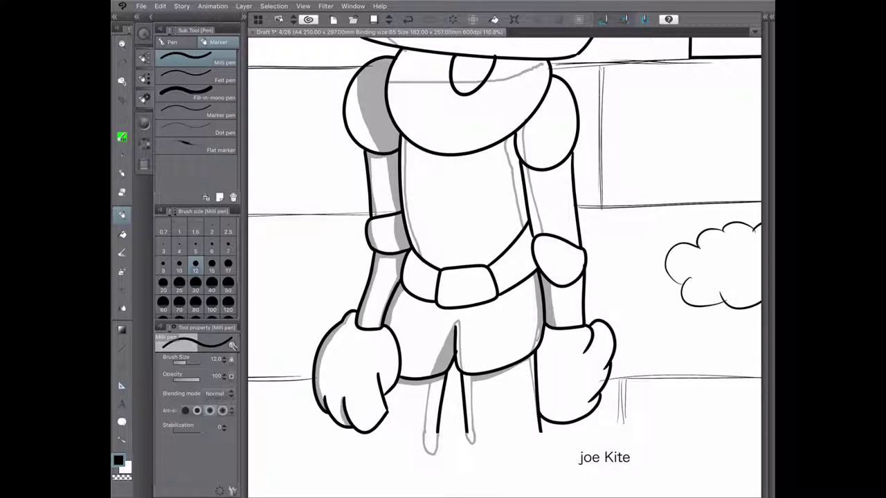
Step: Fill the outlined shading on both legs, the crotch fold, the torso's right side and the right-hand upper arm and shoulder
key(g)
click(433, 415)
click(469, 408)
click(459, 346)
click(532, 372)
click(532, 201)
click(520, 144)
Step: Fill the shadow beneath the visor on the collar and the shade strips along the visor and helmet's left edge
click(429, 131)
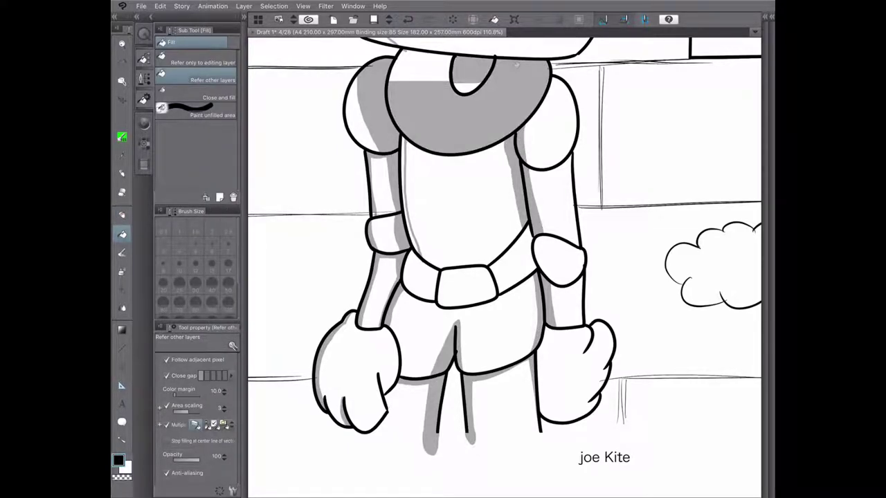
scroll(505, 267, up, 5)
key(ctrl+z)
click(409, 242)
click(460, 244)
click(357, 169)
click(367, 83)
key(p)
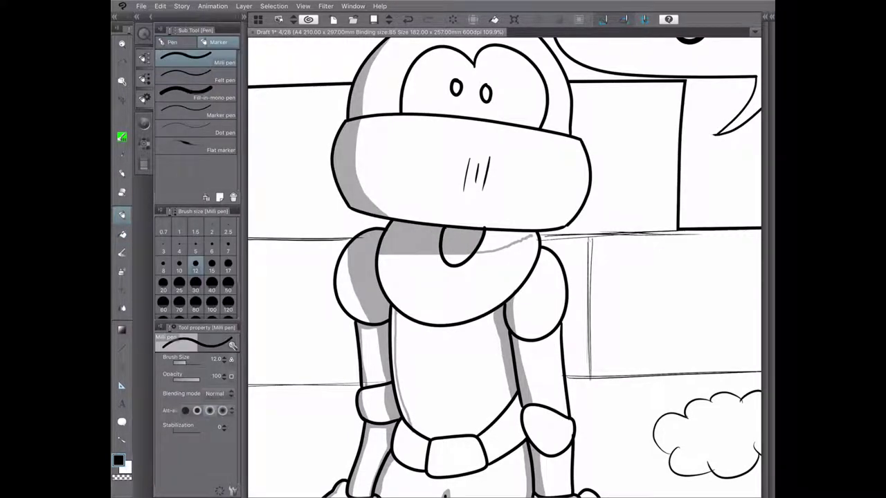
key(g)
scroll(505, 267, up, 3)
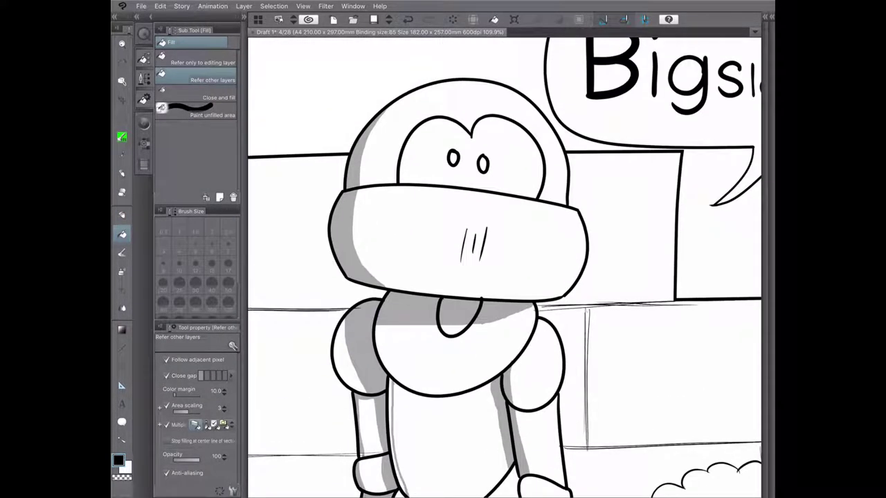
Step: Outline the standing character's cast shadow on the wall from the visor to the feet, and show the hidden layer list
scroll(505, 266, down, 5)
scroll(505, 267, down, 4)
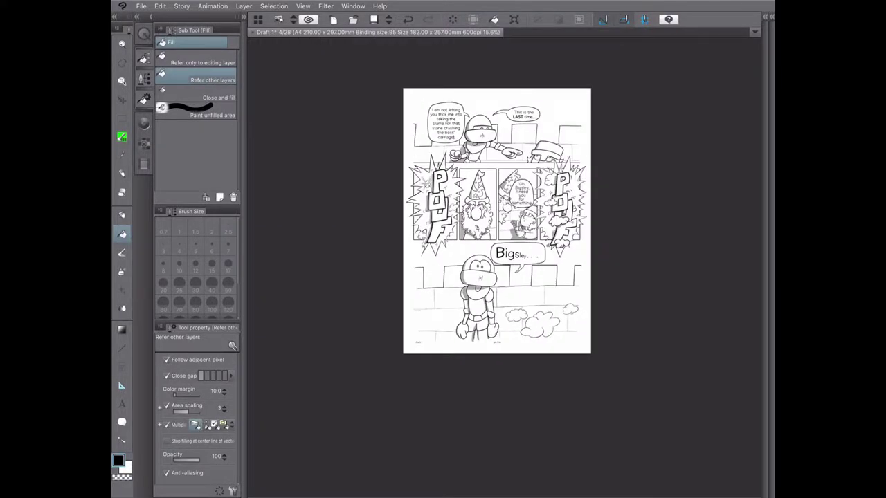
scroll(505, 267, up, 3)
key(p)
mouse_move(436, 318)
mouse_down()
mouse_move(425, 431)
mouse_move(476, 435)
mouse_up()
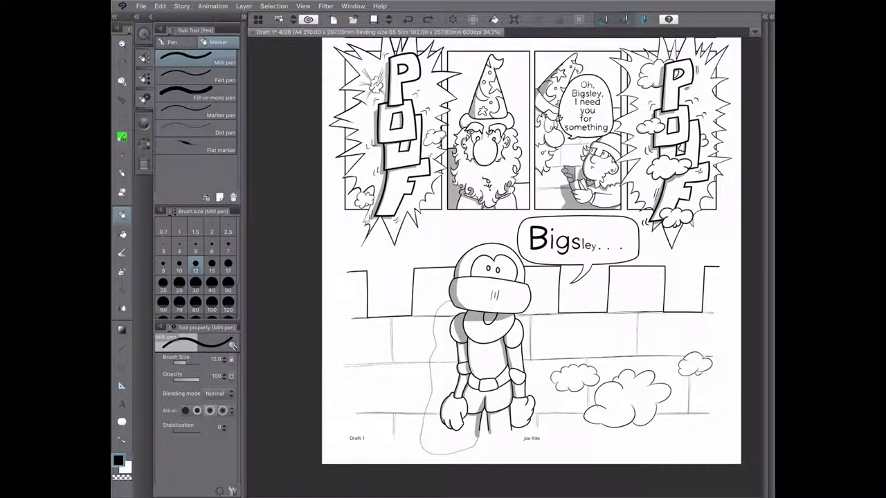
key(Tab)
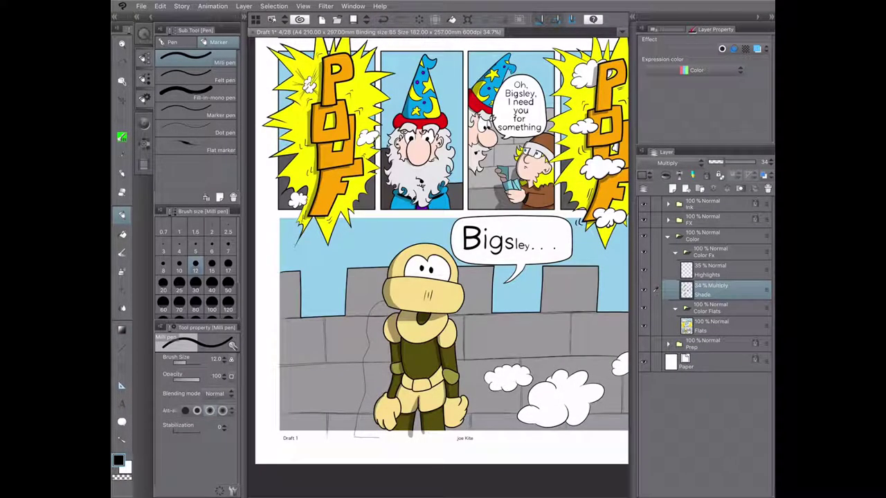
Step: Close the gaps in the wall shadow's outline and fill the whole cast shadow left of the standing character
scroll(360, 388, up, 3)
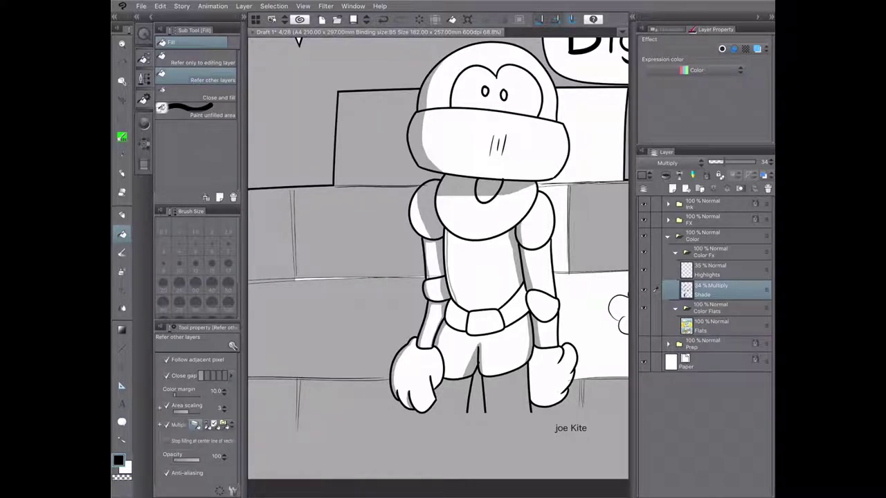
key(p)
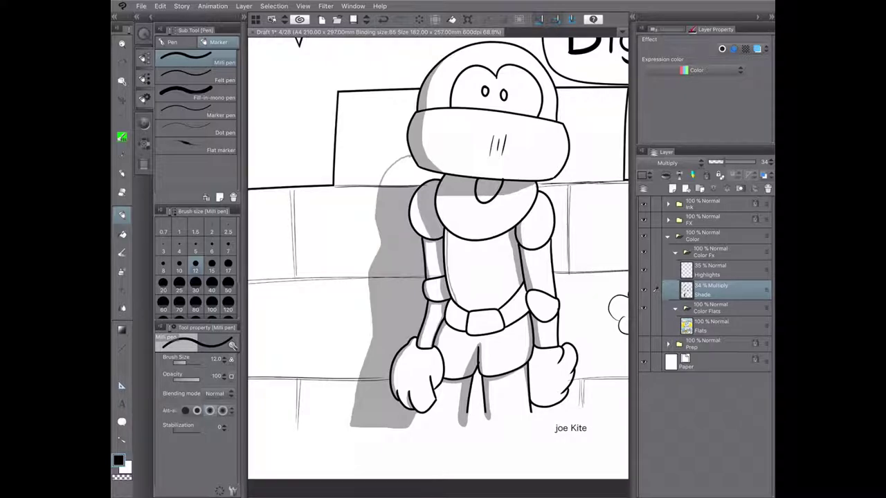
key(g)
key(ctrl+minus)
key(ctrl+minus)
scroll(438, 207, down, 2)
key(ctrl+minus)
key(ctrl+minus)
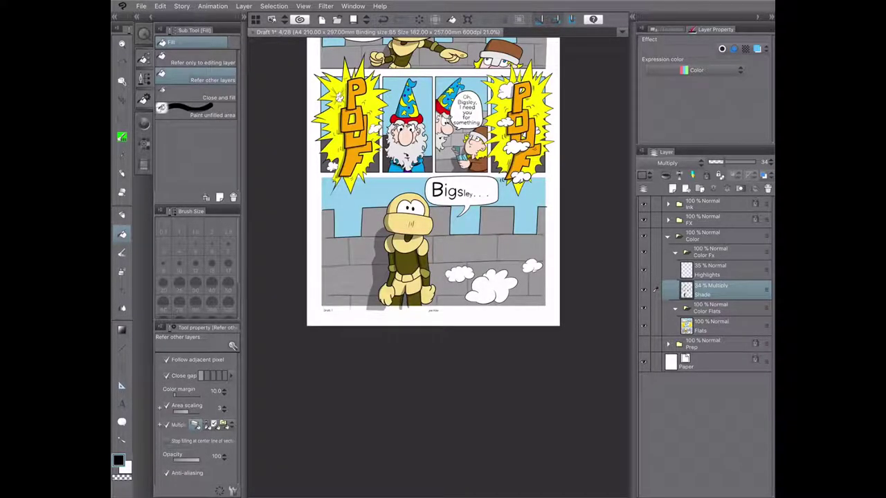
Step: Delete the shading that spills into the page margin beneath the bottom panel using a rectangular selection, and deselect
key(m)
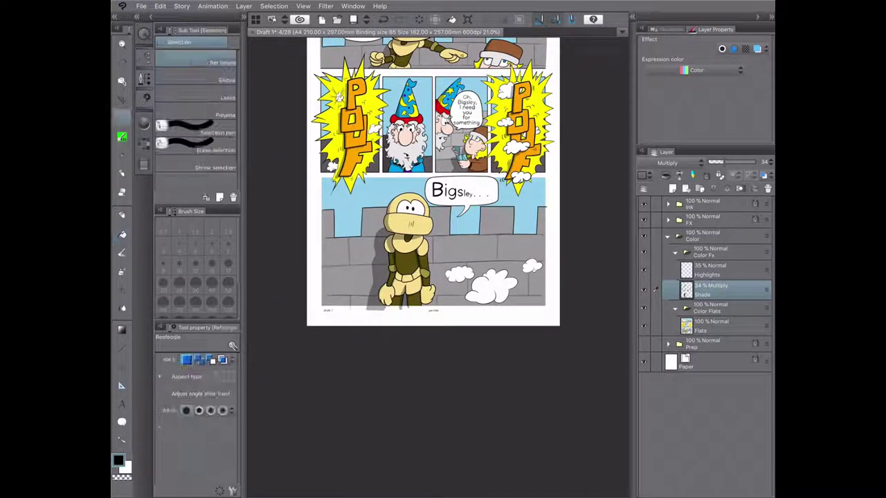
scroll(408, 298, up, 5)
drag(306, 314, 580, 346)
key(Delete)
key(ctrl+d)
scroll(438, 228, down, 4)
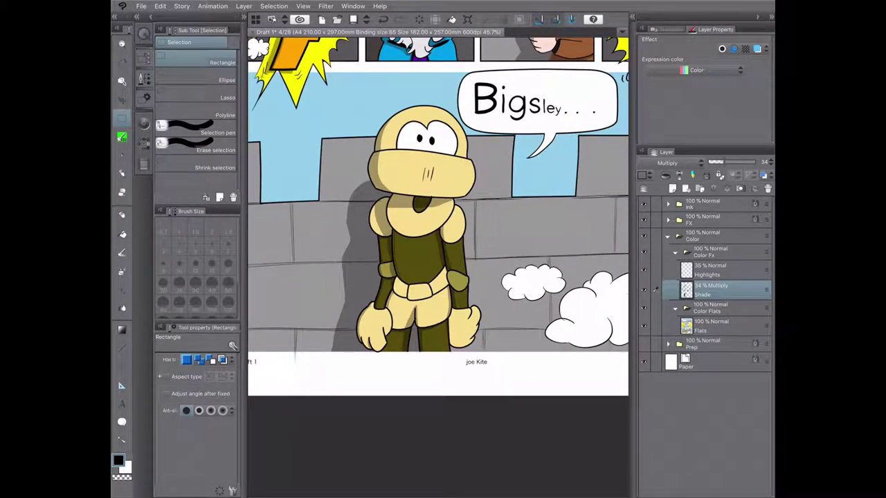
Step: Outline and fill the collar's shadow across the top of the standing character's torso
scroll(403, 309, up, 5)
key(p)
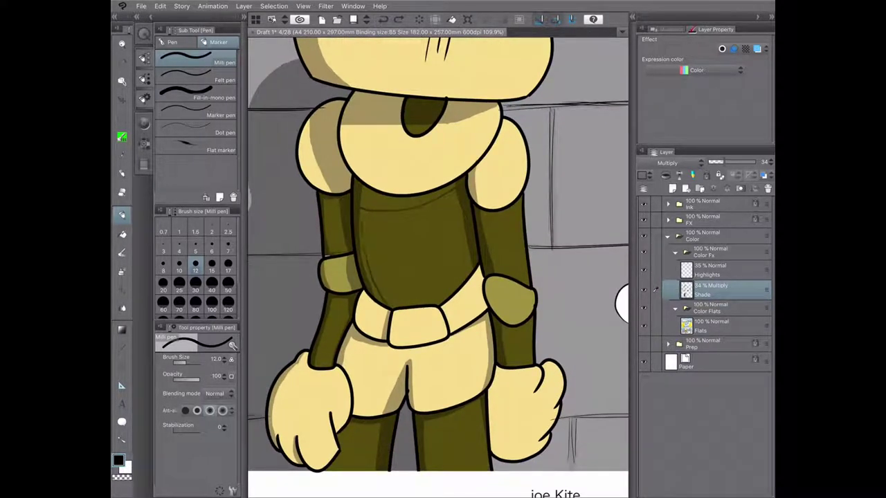
key(g)
click(415, 242)
key(ctrl+z)
Step: Erase the stray shading marks along the right-hand edge of the standing character's torso
key(e)
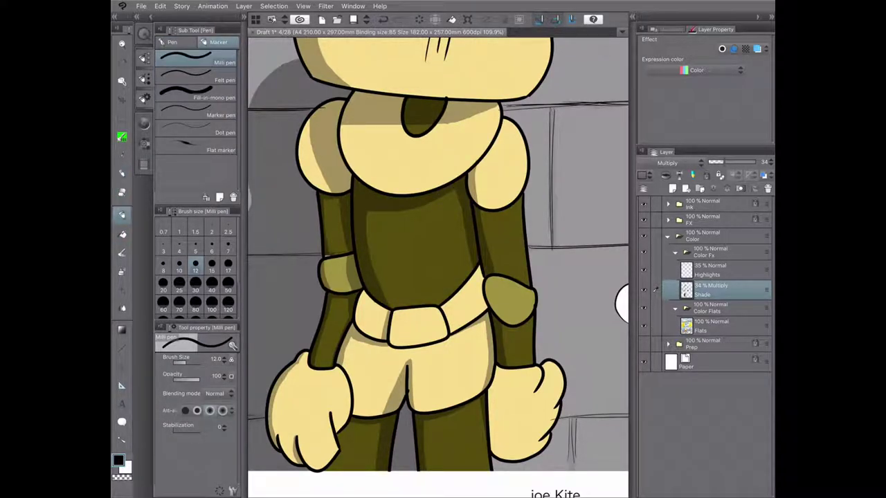
scroll(438, 254, down, 2)
drag(373, 339, 395, 300)
key(ctrl+z)
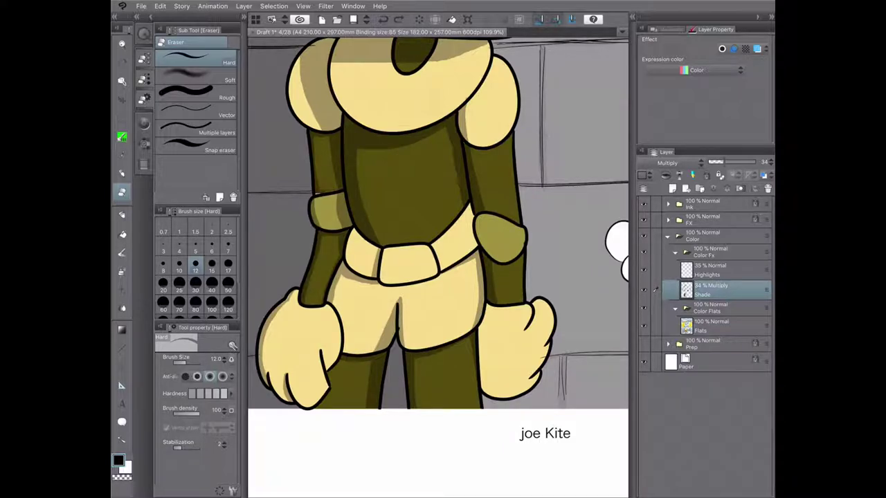
drag(454, 149, 460, 200)
Step: Rework the shade on the standing character's left-hand shoulder pad and erase the leftover marks beside it
key(p)
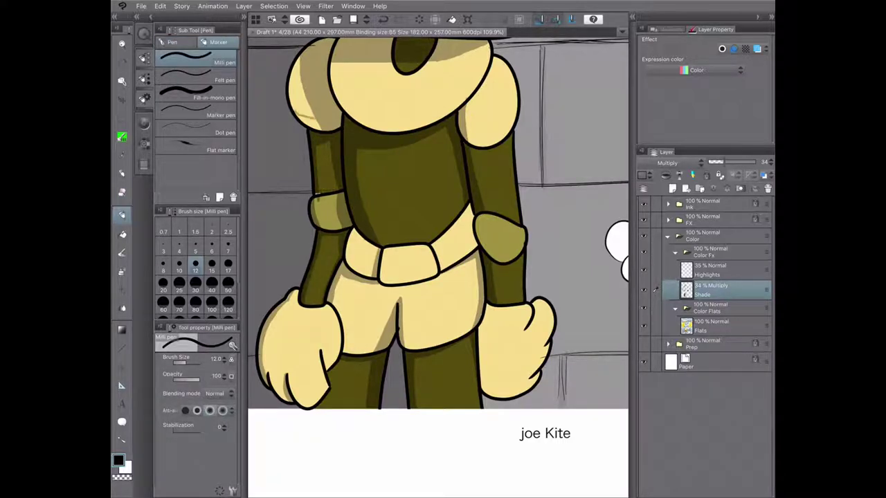
key(g)
scroll(438, 266, down, 2)
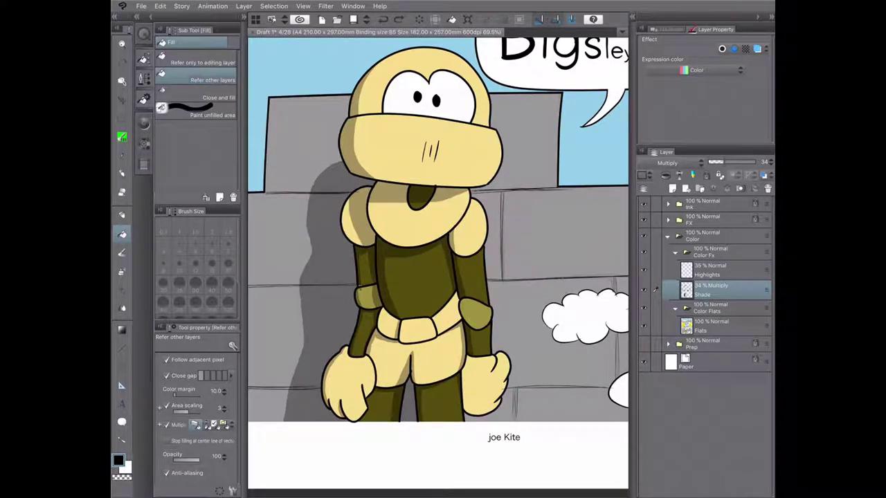
key(e)
drag(353, 191, 363, 246)
scroll(365, 248, up, 3)
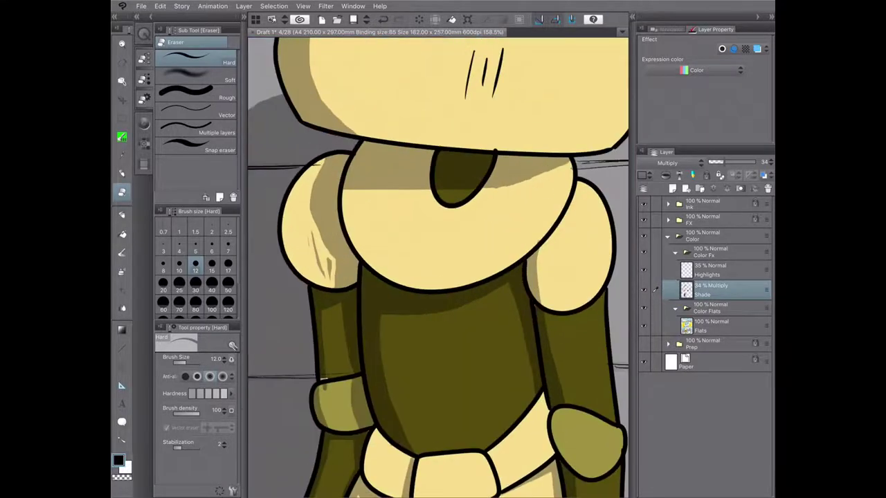
mouse_move(324, 275)
mouse_down()
mouse_move(317, 239)
mouse_move(325, 173)
mouse_move(315, 230)
mouse_up()
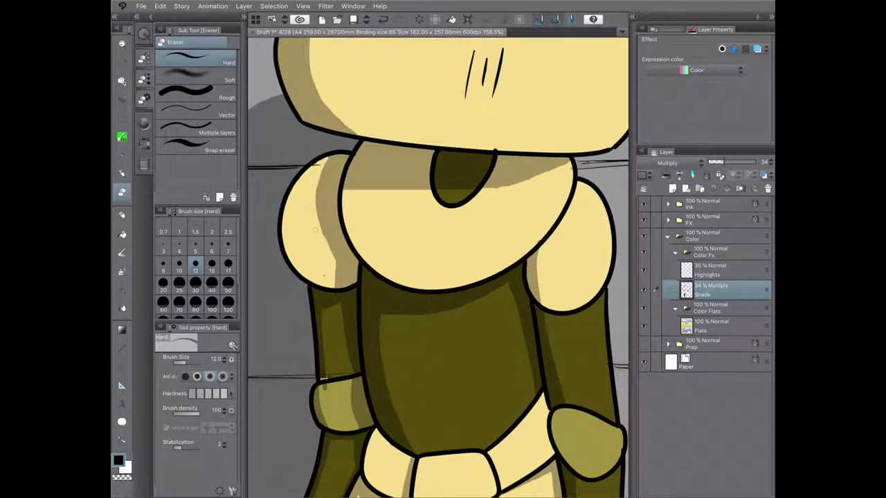
Step: Touch up the shade outline at the lower edge of the left-hand shoulder pad with pen and eraser
key(p)
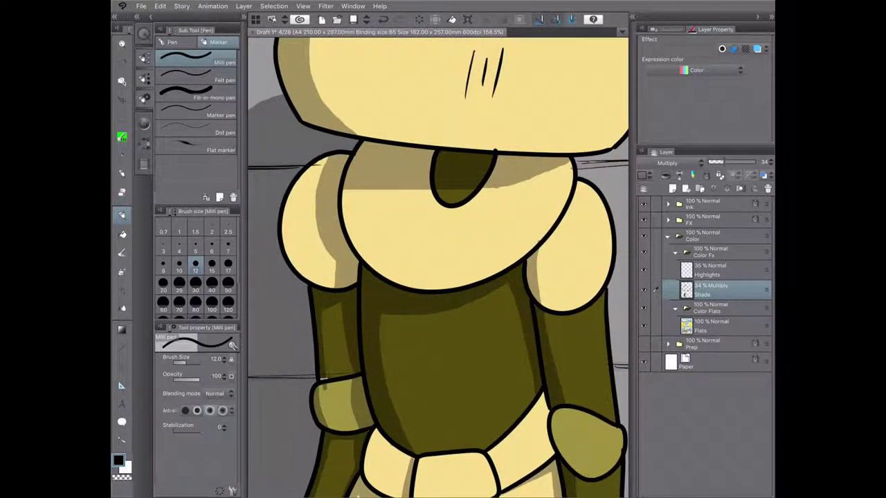
scroll(315, 272, up, 1)
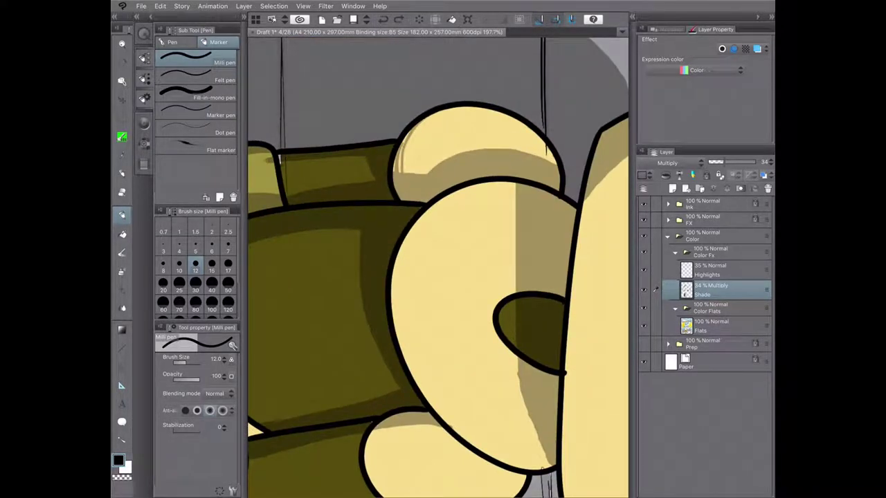
key(e)
scroll(438, 263, down, 7)
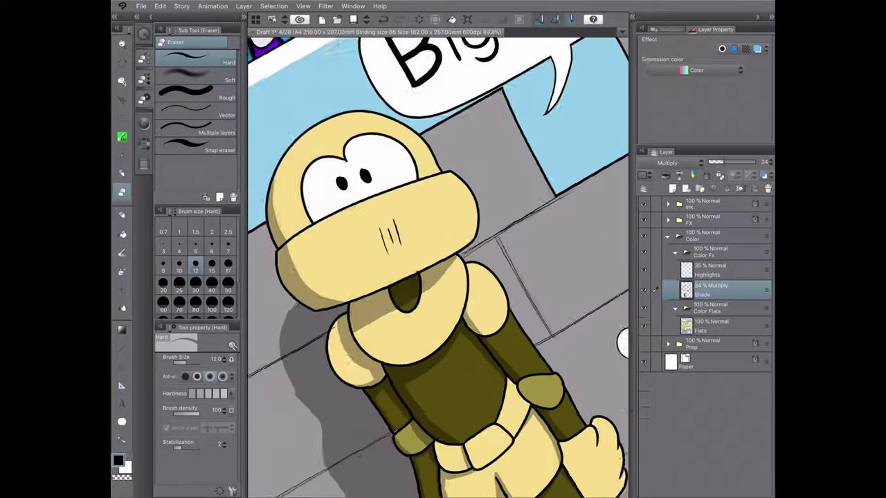
scroll(438, 263, down, 2)
scroll(438, 263, up, 3)
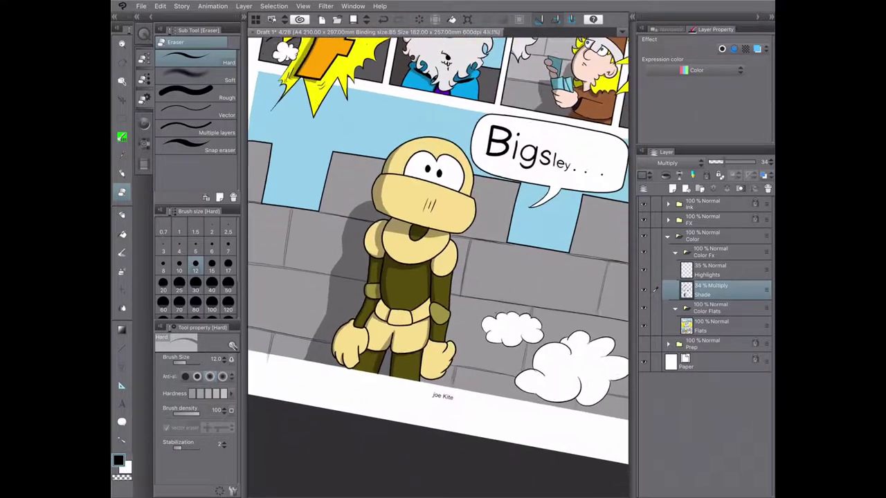
Step: Outline and fill the shade on the standing character's gloves and the shadows on the legs beneath the shorts and hand
key(p)
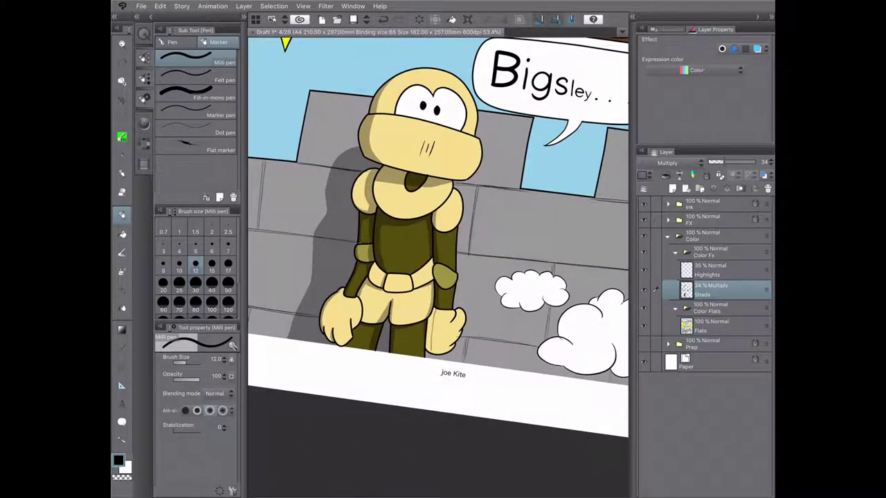
key(g)
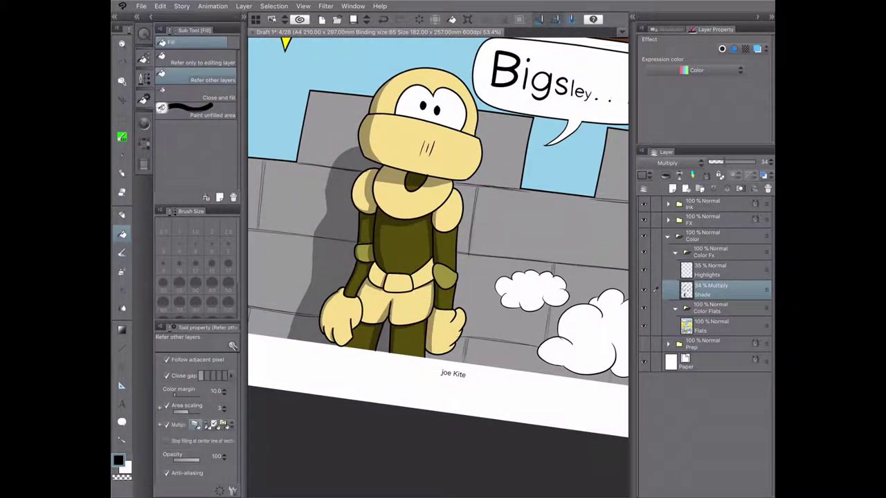
key(p)
scroll(438, 263, up, 1)
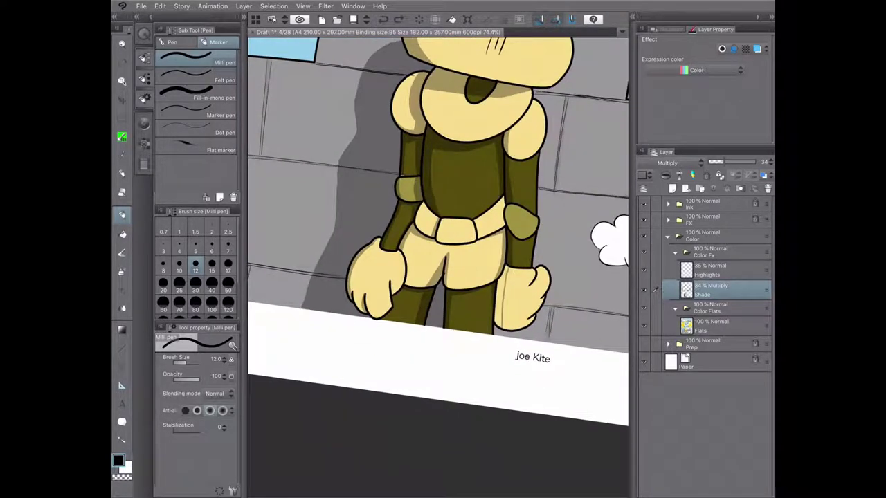
scroll(389, 337, up, 3)
key(g)
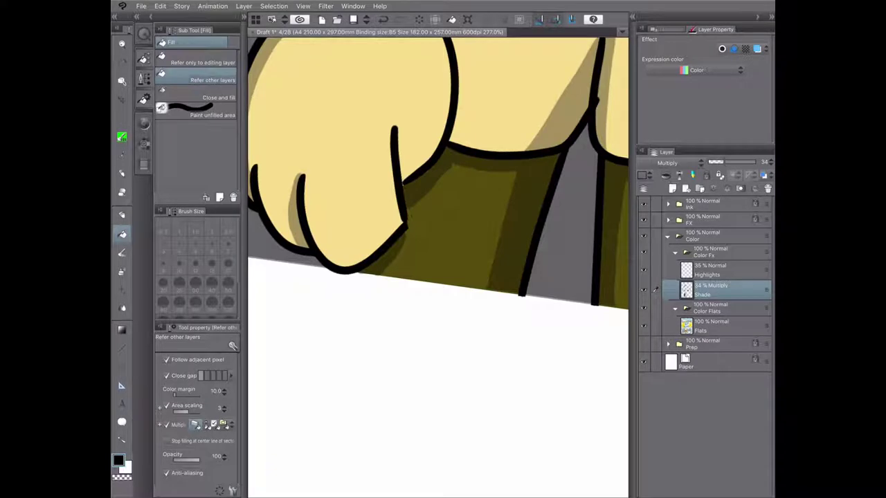
key(ctrl+0)
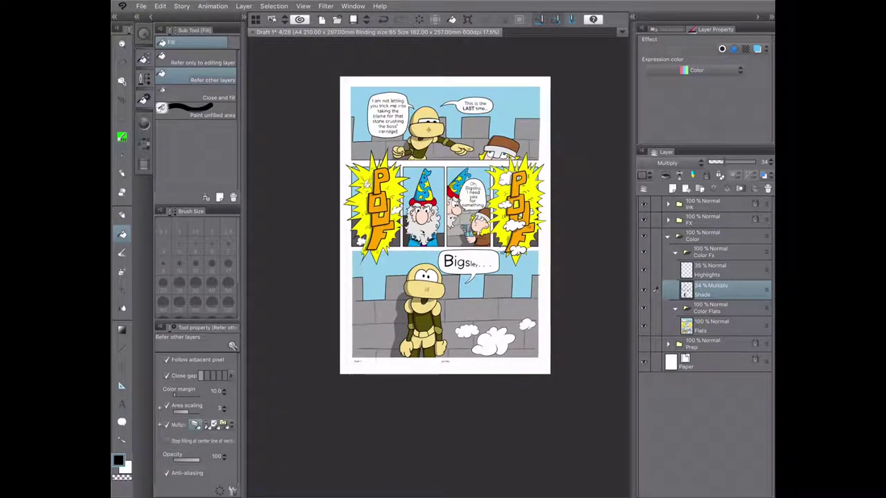
Step: On the Highlights layer, outline and fill a white highlight strip down the visor of the top panel's pointing character
click(713, 270)
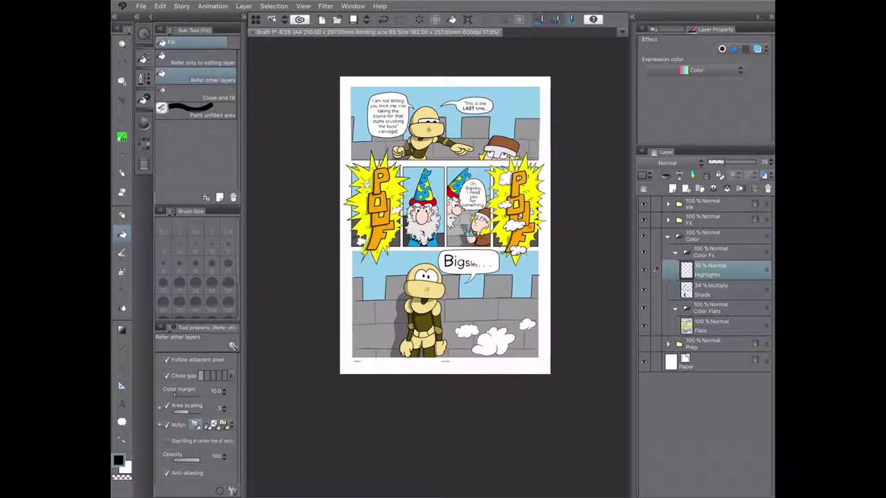
key(p)
scroll(429, 89, up, 5)
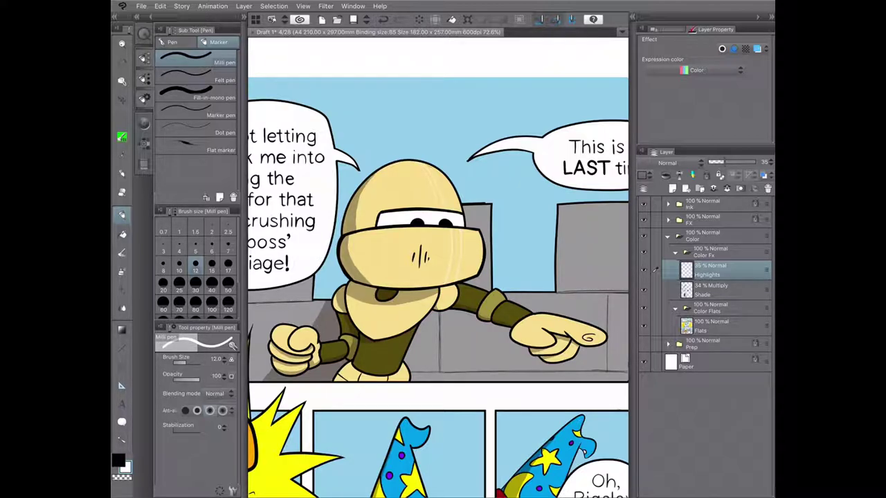
key(g)
scroll(439, 131, up, 5)
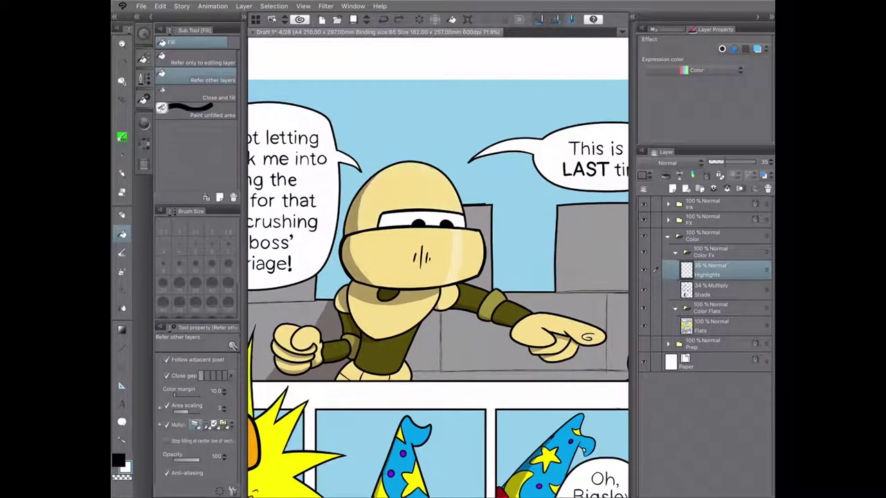
Step: Outline and fill a highlight strip on the pointing character's helmet, and paint small highlights on the collar and shoulder pad
key(p)
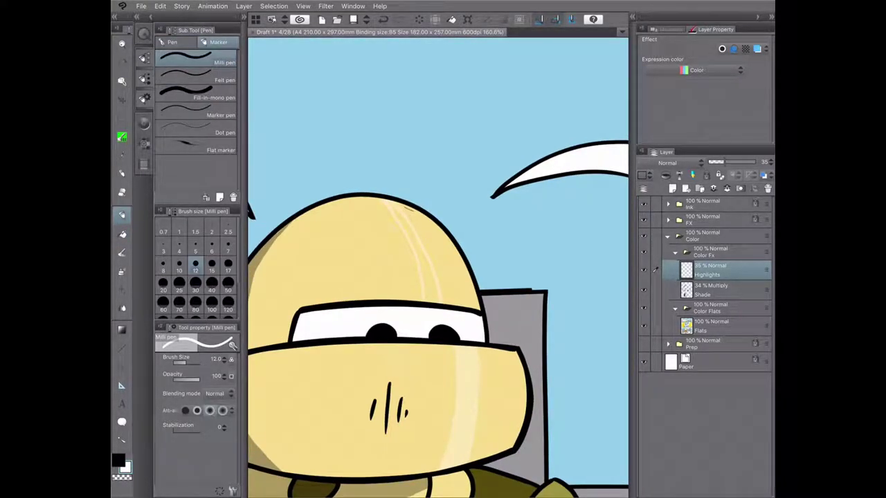
key(g)
scroll(485, 218, down, 5)
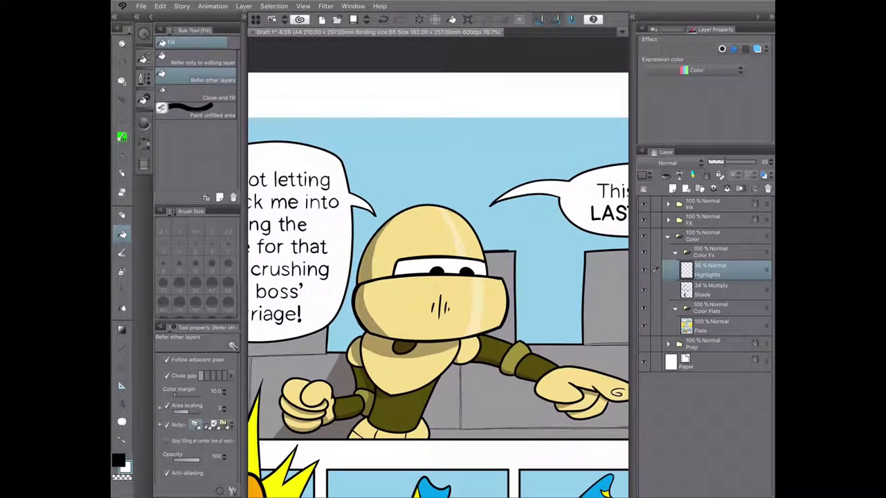
key(p)
scroll(438, 267, down, 3)
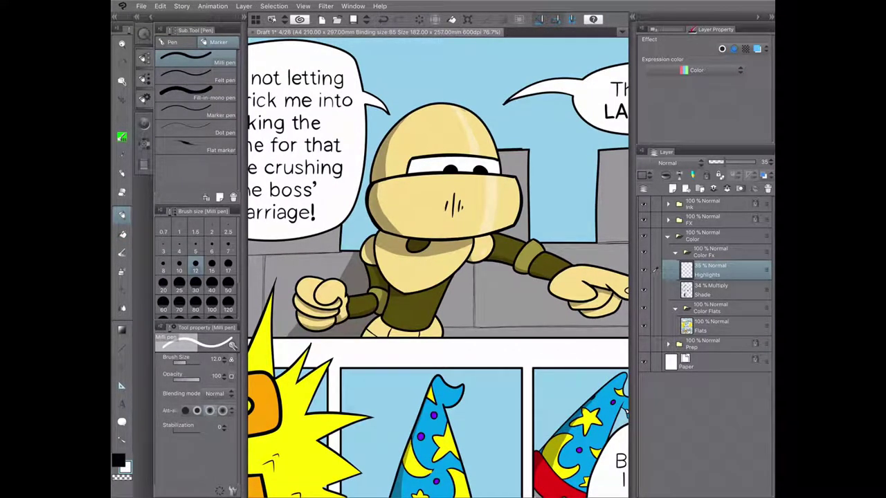
scroll(438, 267, up, 4)
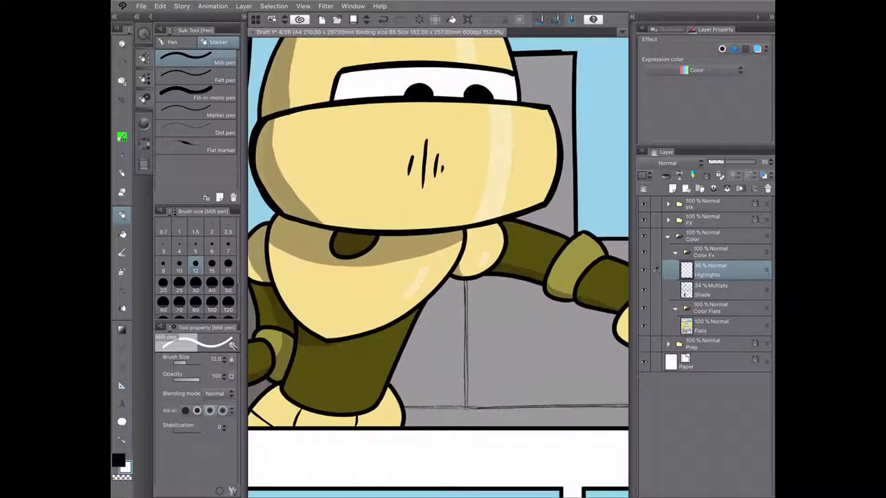
Step: Add a white highlight to the pale band of the brown cap in the top panel
scroll(438, 267, down, 3)
scroll(438, 267, right, 5)
scroll(438, 267, down, 4)
key(ctrl+s)
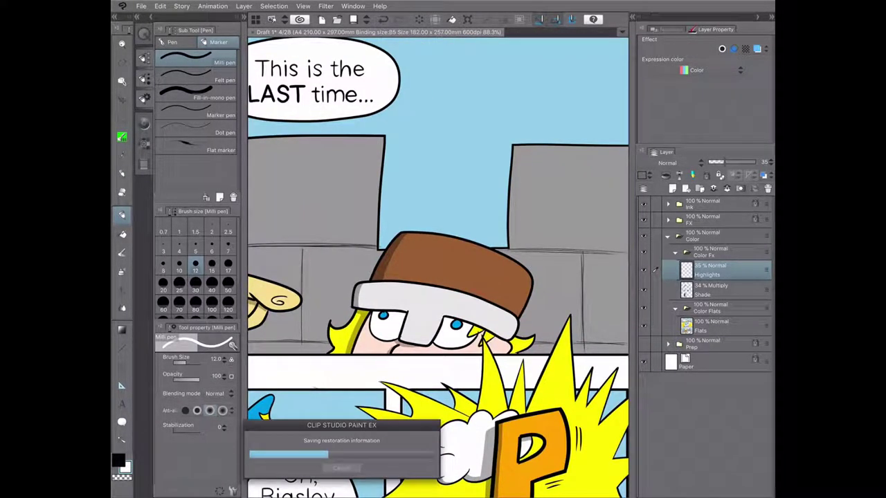
scroll(438, 267, down, 3)
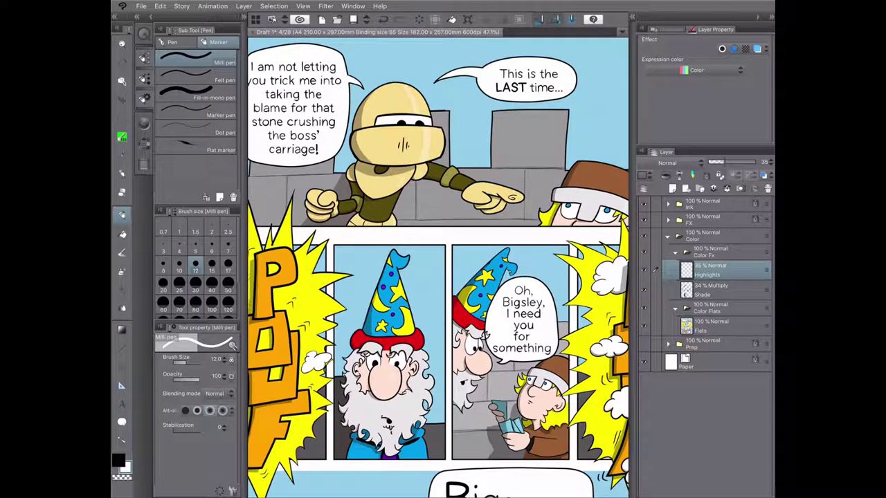
scroll(438, 267, up, 3)
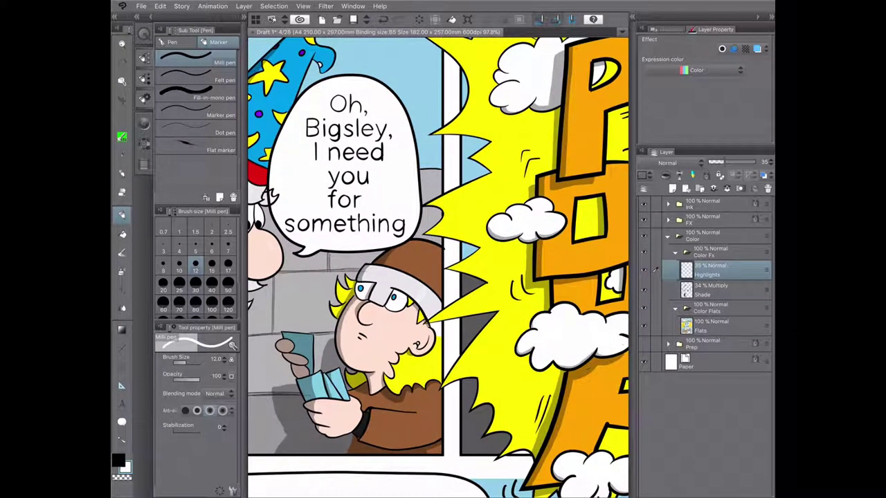
Step: Outline and fill small highlights near the upper right corners of the letters in both POOF bursts
scroll(438, 267, down, 3)
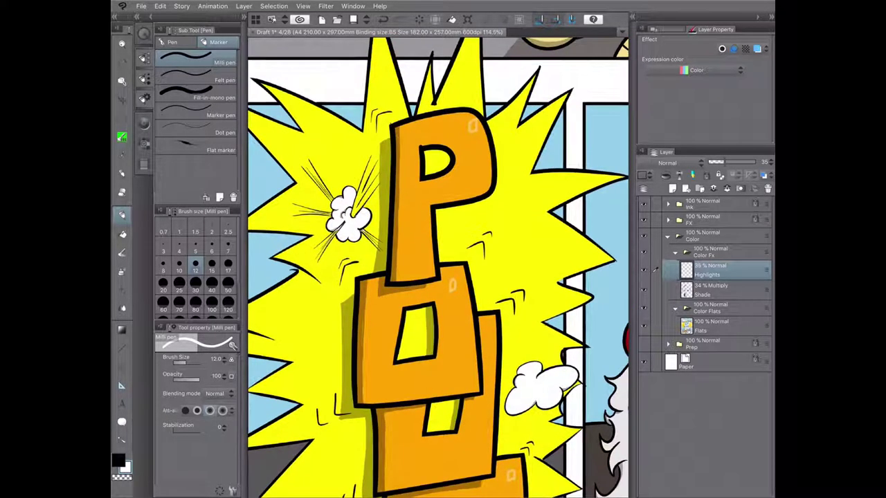
key(g)
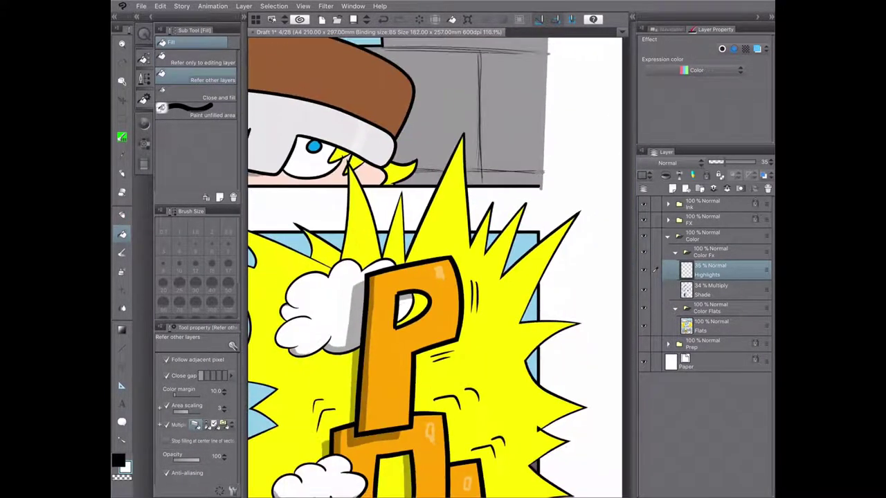
scroll(429, 270, down, 3)
scroll(436, 267, down, 3)
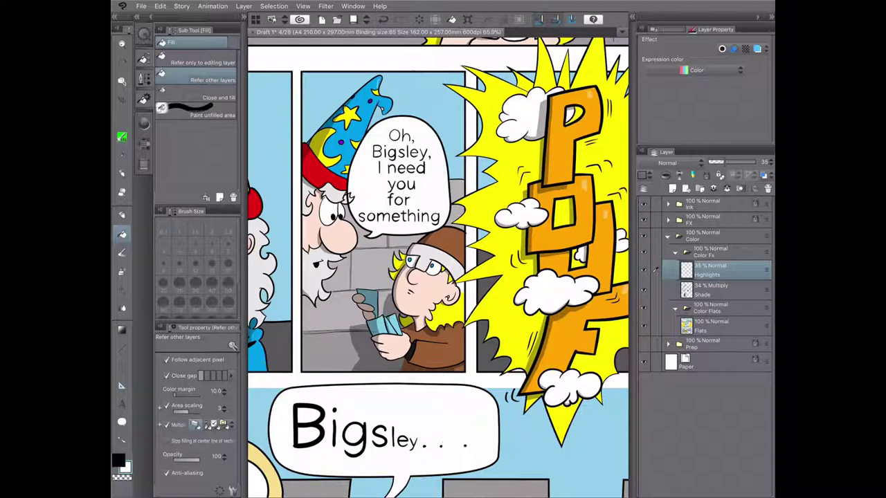
Step: Outline white highlight strips on the bottom panel character's helmet and visor, with small highlights on the collar, shoulder pad and glove
scroll(438, 266, down, 3)
scroll(438, 267, up, 2)
key(p)
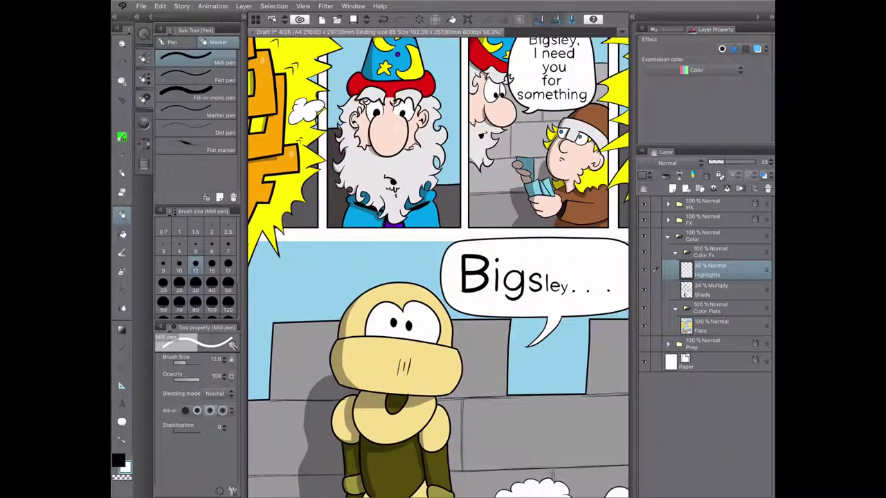
scroll(451, 395, up, 3)
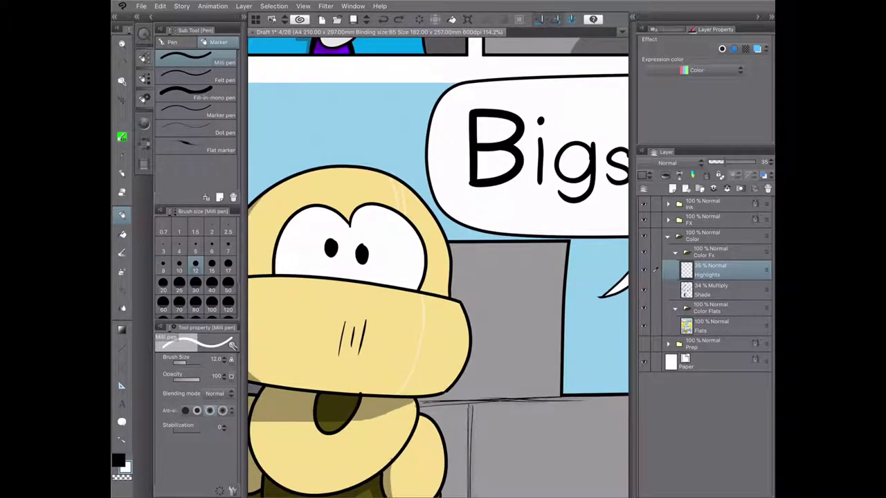
scroll(438, 266, down, 5)
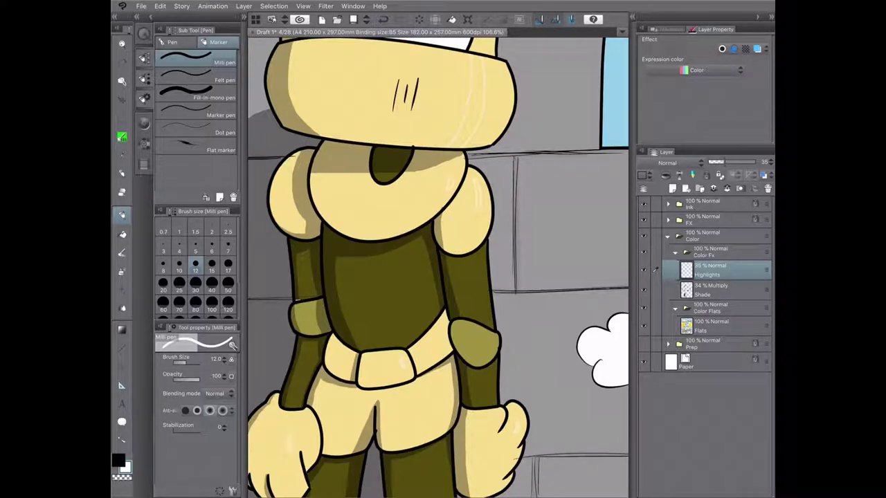
Step: Fill the outlined highlights on the bottom panel's character, from the helmet and visor down to the belt buckle
key(g)
scroll(438, 266, up, 5)
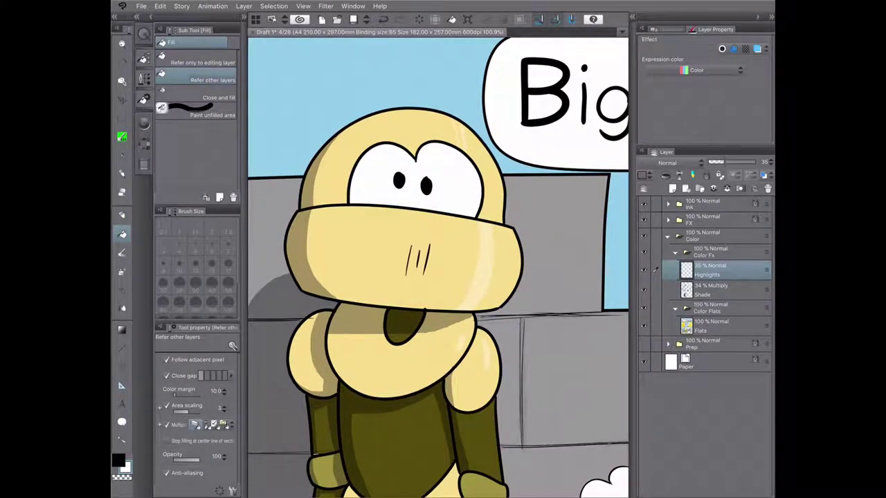
scroll(438, 267, down, 5)
scroll(307, 395, up, 3)
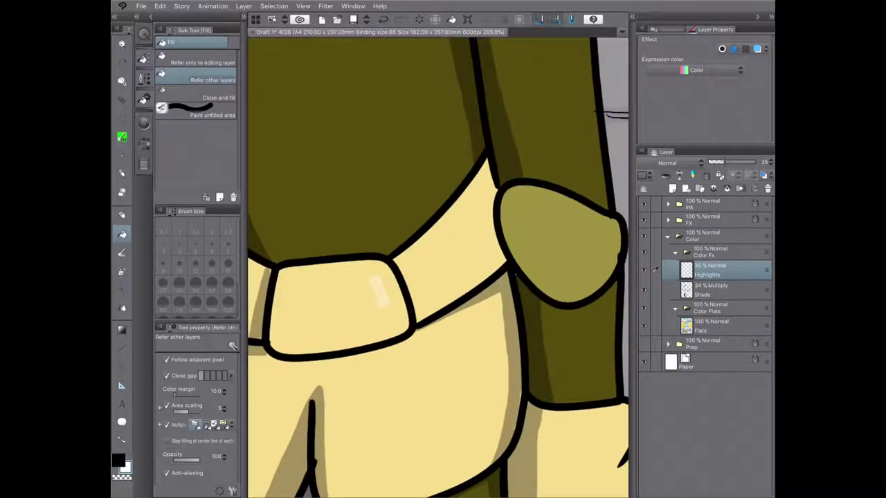
scroll(477, 265, down, 6)
key(ctrl+0)
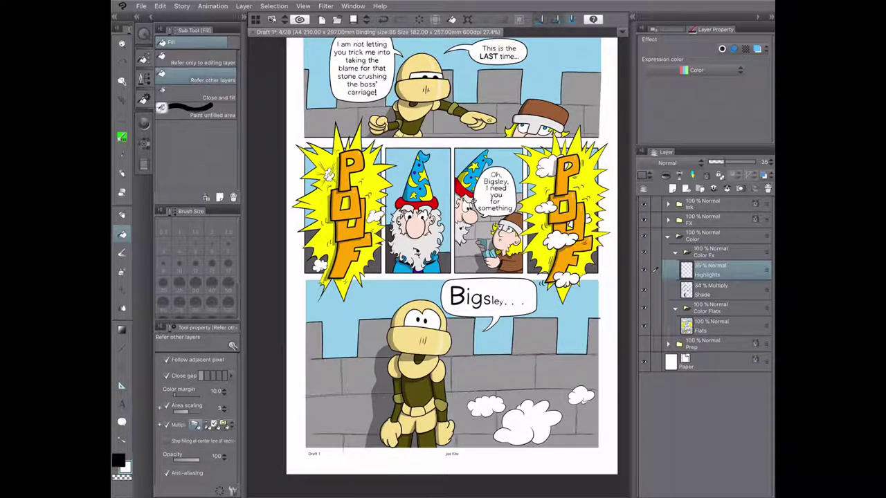
Step: Add a layer named clouds above the Highlights layer and set its opacity to 12%
double_click(709, 270)
text(clouds)
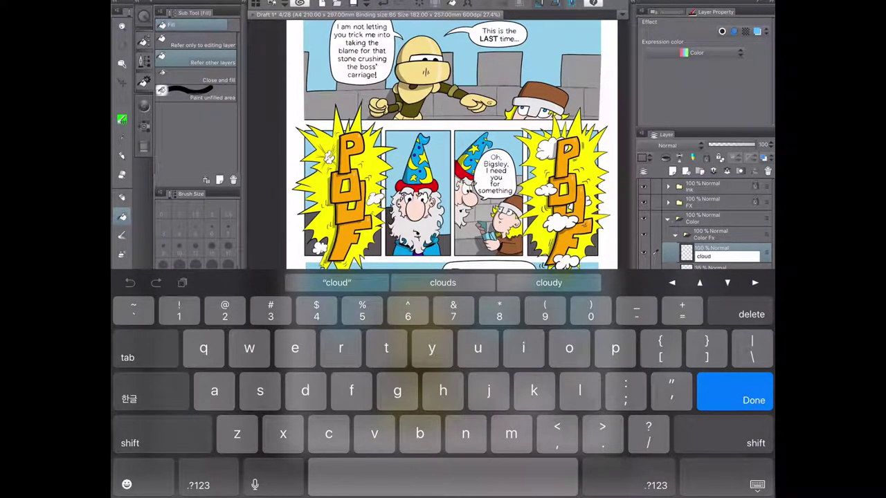
key(Return)
drag(756, 161, 711, 162)
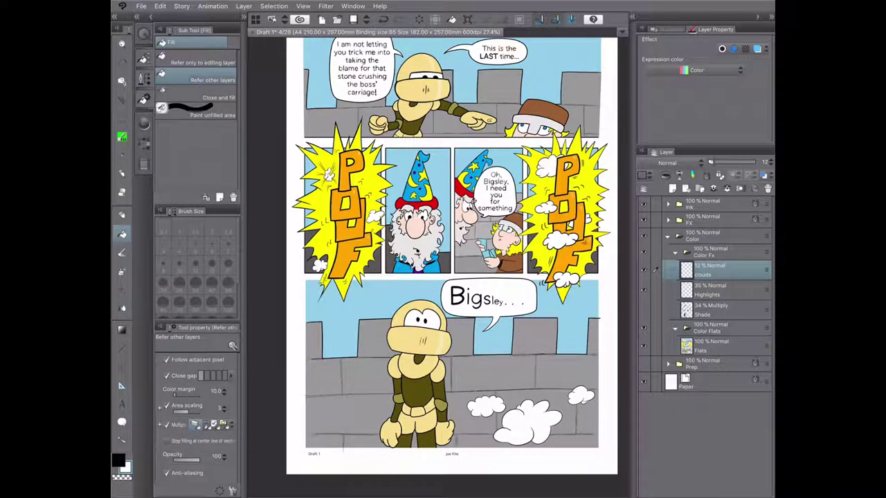
Step: Choose a pale turquoise drawing color and fill the clouds in both POOF bursts and the bottom panel on the clouds layer
double_click(118, 462)
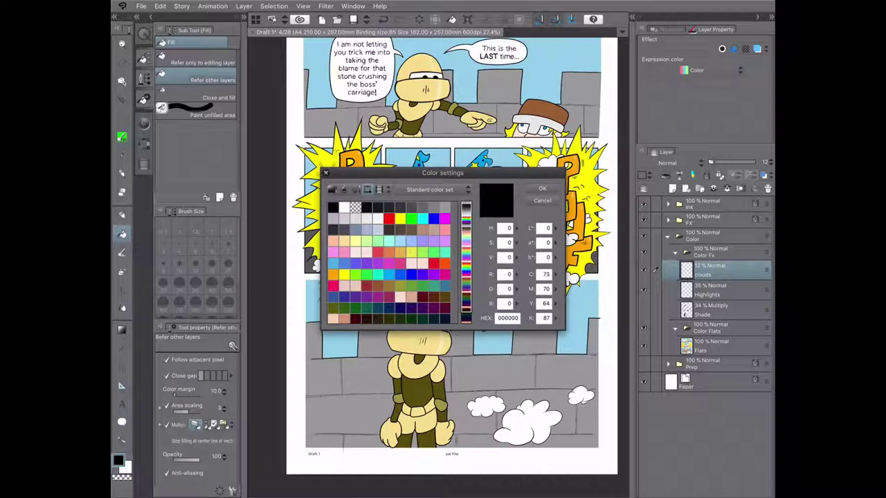
click(405, 237)
click(583, 198)
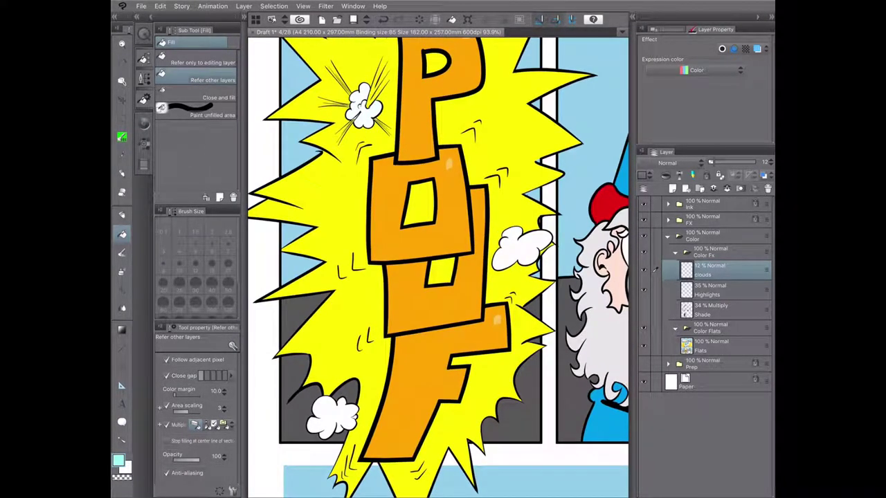
scroll(438, 267, down, 5)
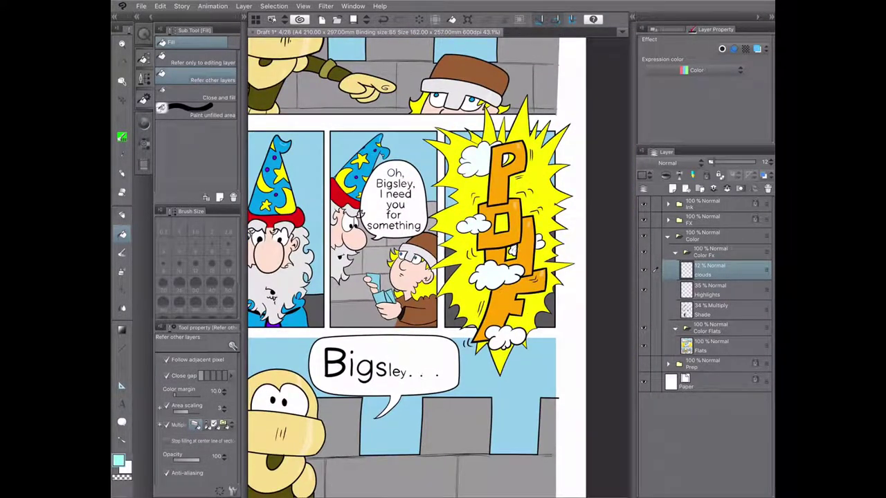
scroll(438, 267, down, 2)
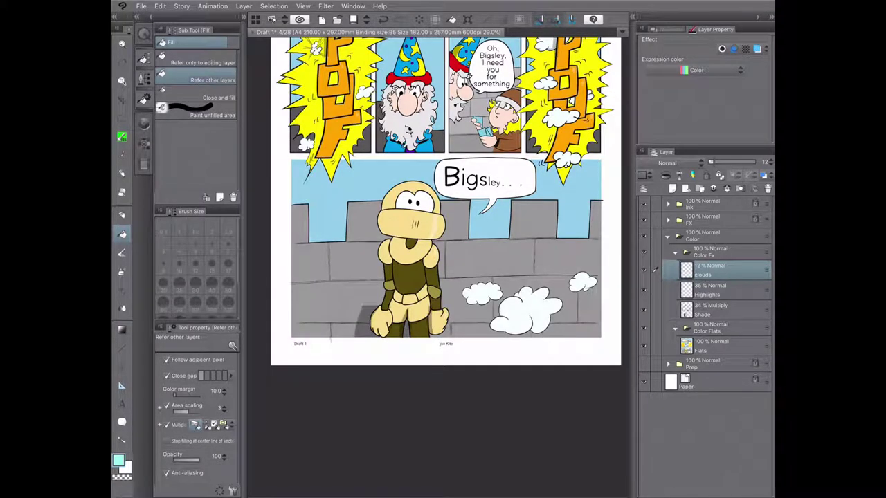
scroll(437, 267, up, 3)
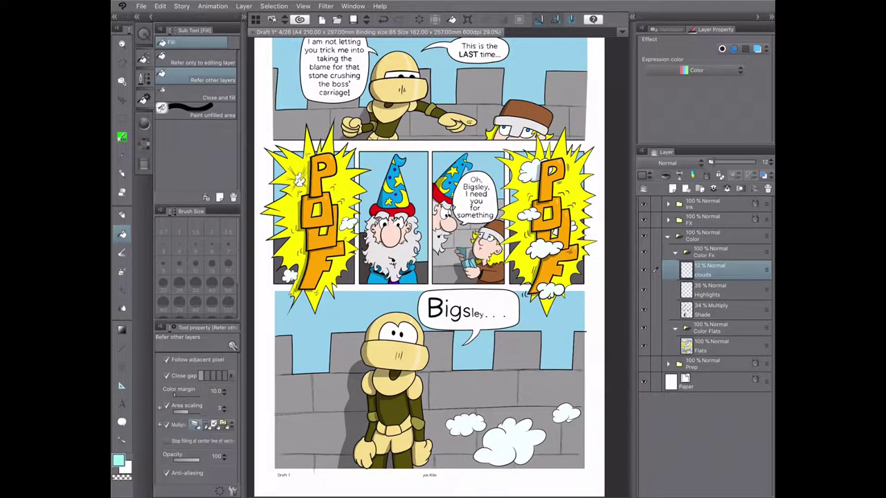
scroll(426, 267, up, 1)
Step: Set the clouds layer's opacity to 42% and add small white highlights inside the turquoise clouds
click(713, 289)
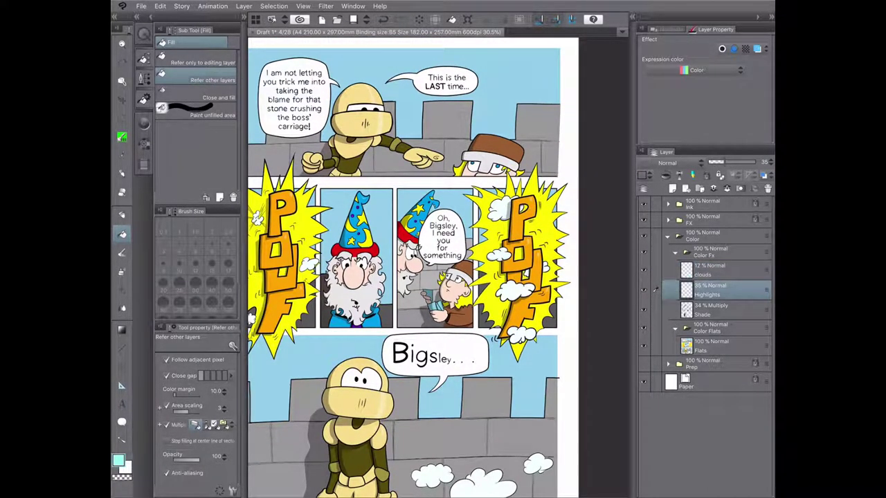
key(p)
scroll(263, 229, up, 6)
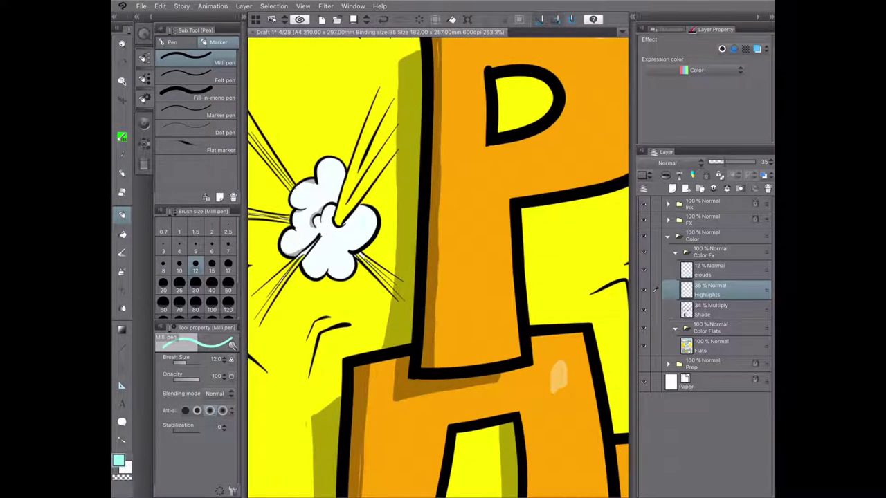
drag(484, 311, 256, 256)
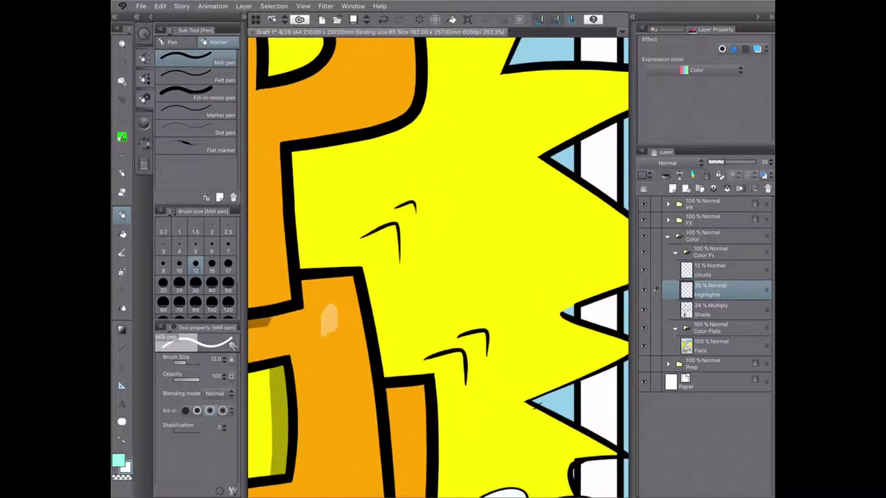
click(713, 270)
drag(714, 162, 729, 162)
scroll(439, 267, down, 2)
scroll(438, 268, down, 2)
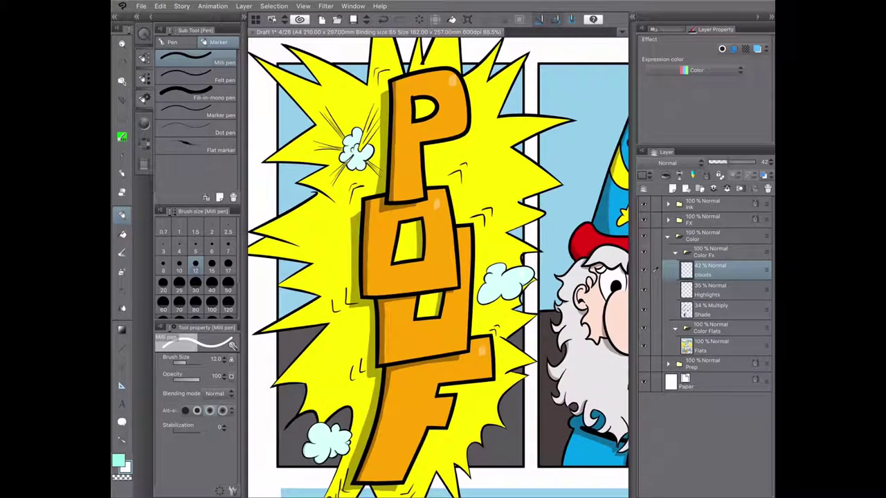
scroll(439, 267, down, 1)
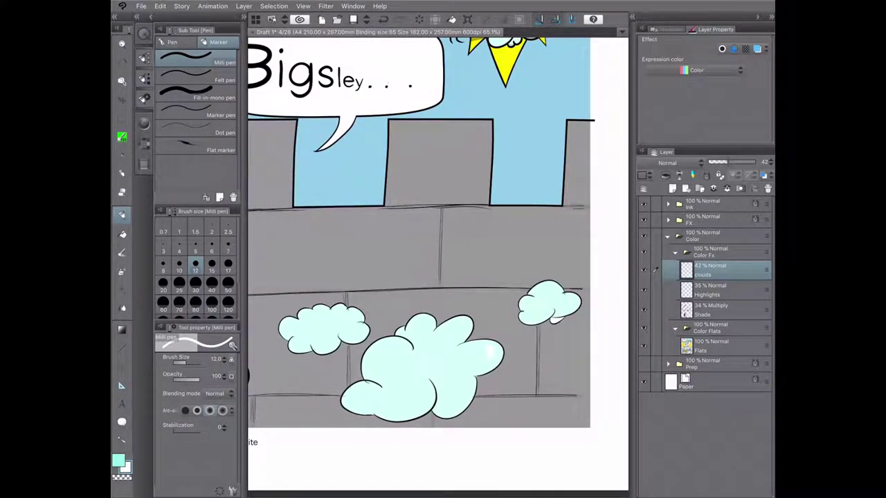
Step: Set the drawing color to black and outline and fill shading on the bottom panel's clouds on the Shade layer
click(709, 309)
double_click(118, 460)
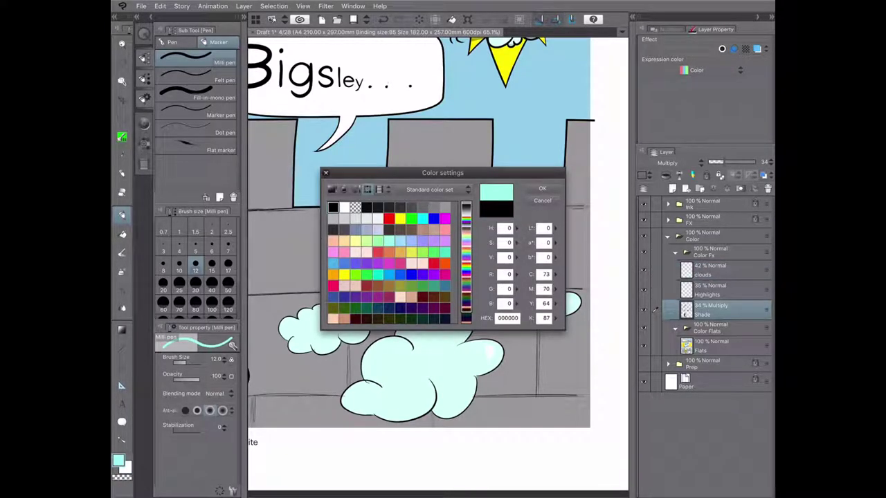
key(Return)
scroll(548, 303, up, 5)
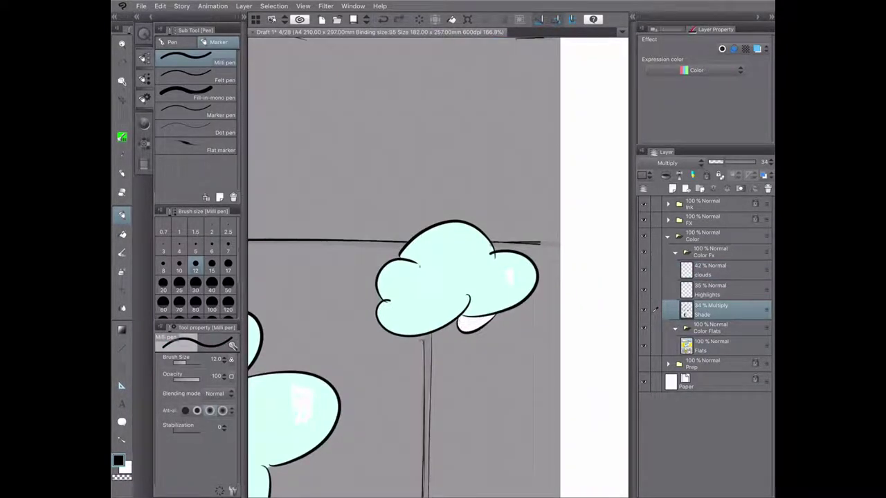
key(g)
scroll(438, 266, down, 5)
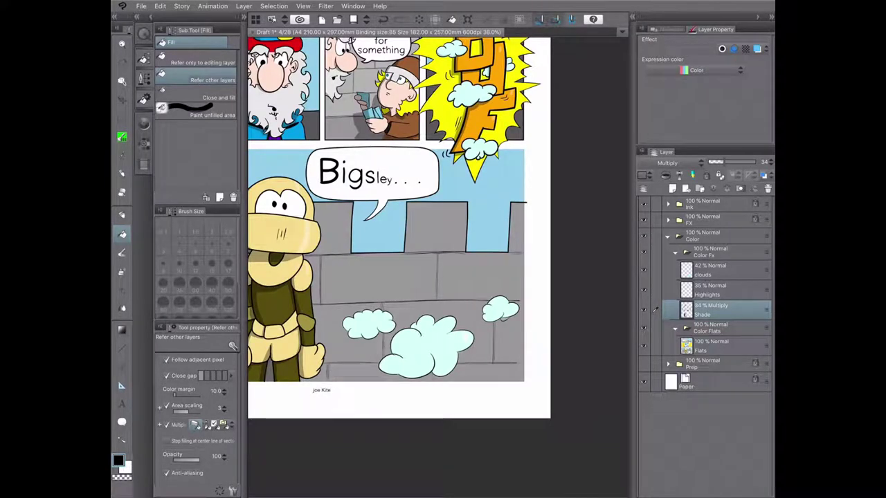
Step: Set the clouds layer's opacity to 15%, and select the Flats layer with the clouds, Highlights and Shade layers hidden
scroll(438, 267, down, 5)
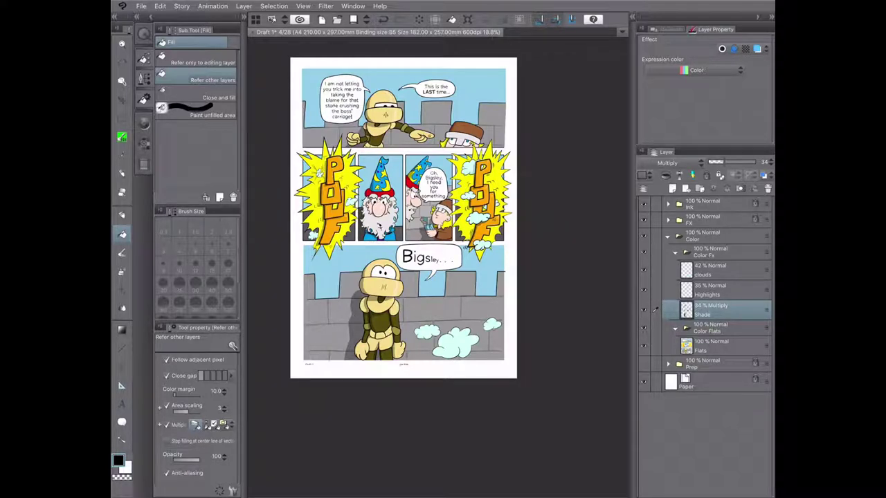
click(712, 270)
drag(727, 162, 714, 162)
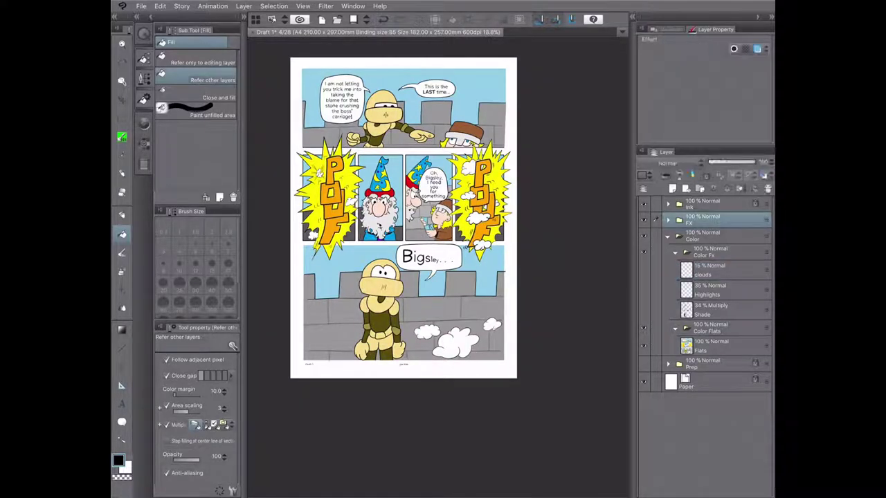
click(656, 344)
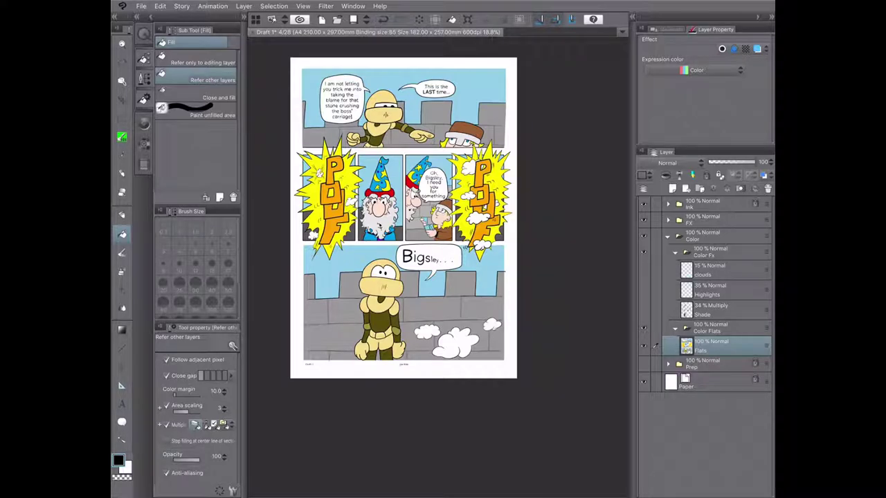
Step: Look through the sub tools for auto select, selection, decoration, blend, balloon and eyedropper
key(y)
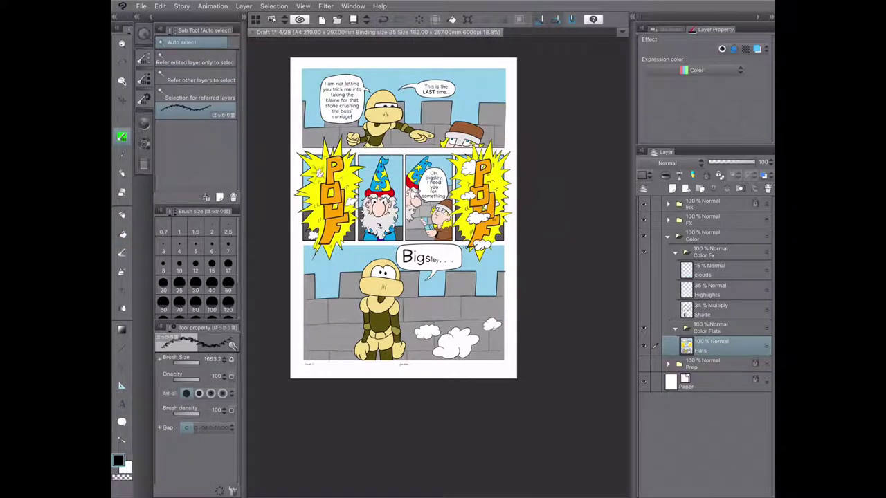
key(m)
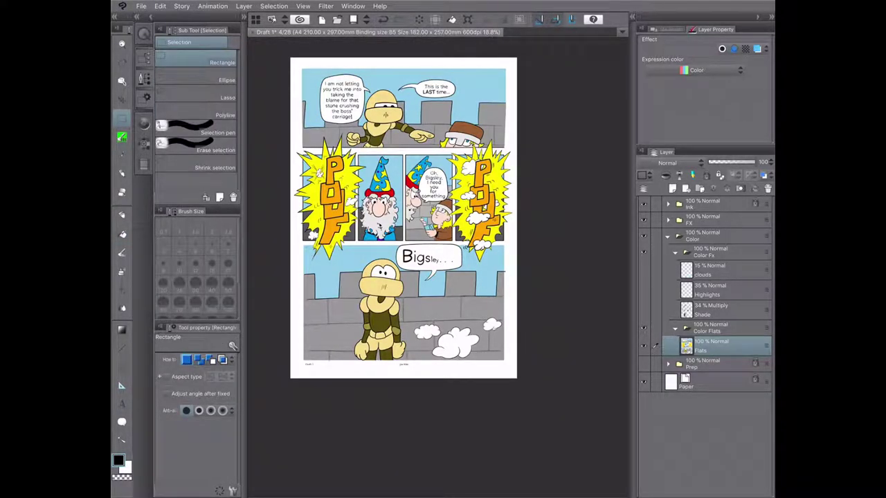
key(y)
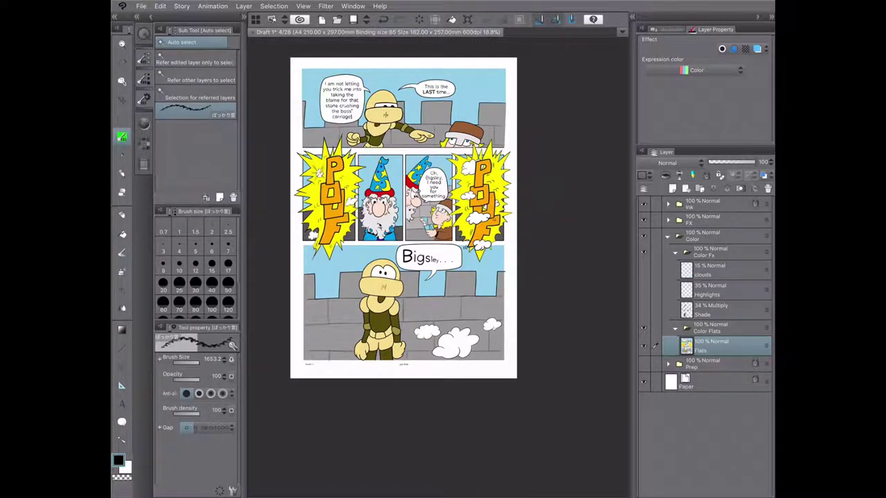
key(b)
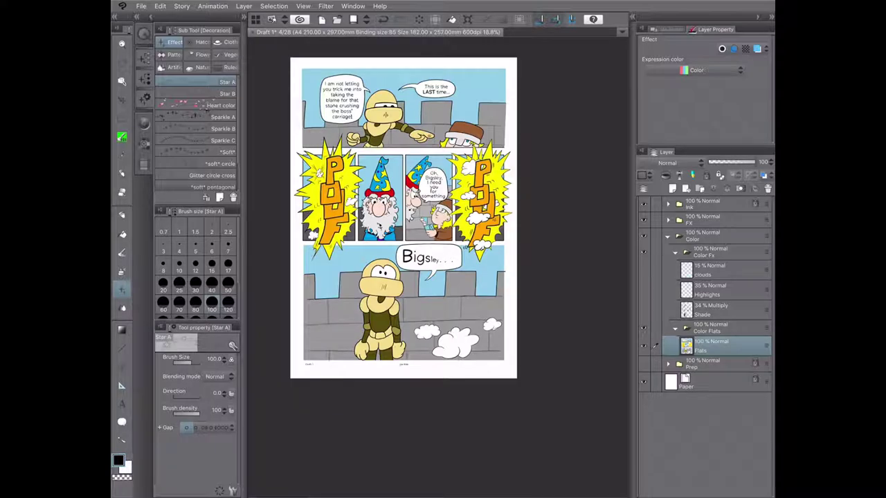
key(j)
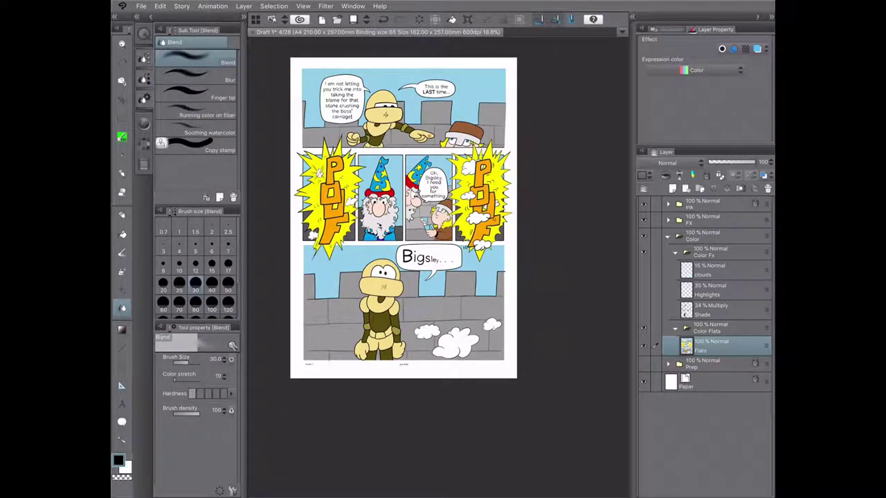
key(t)
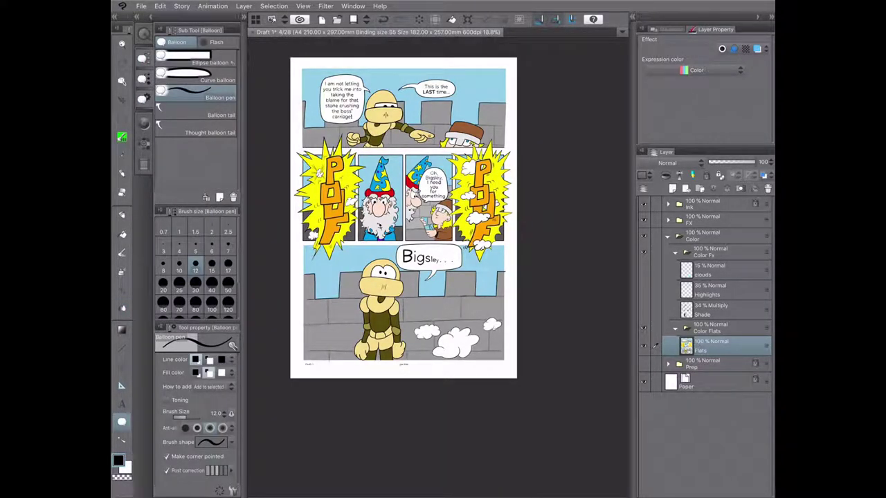
key(m)
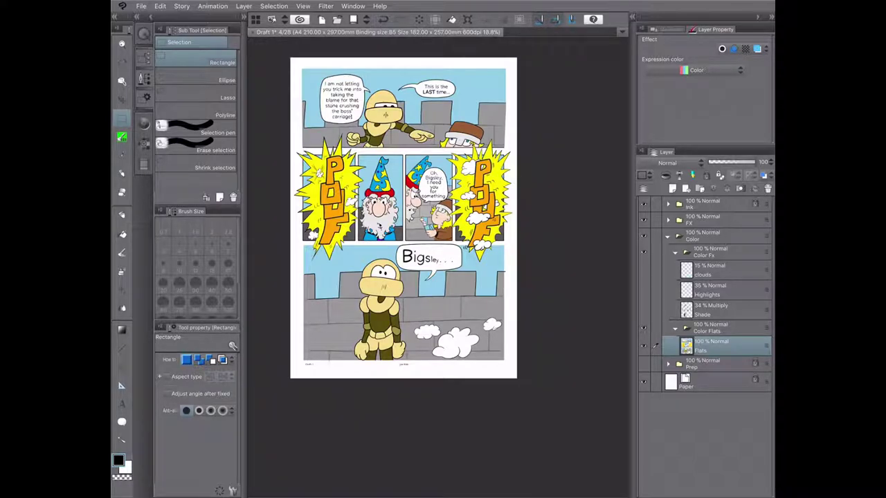
click(201, 132)
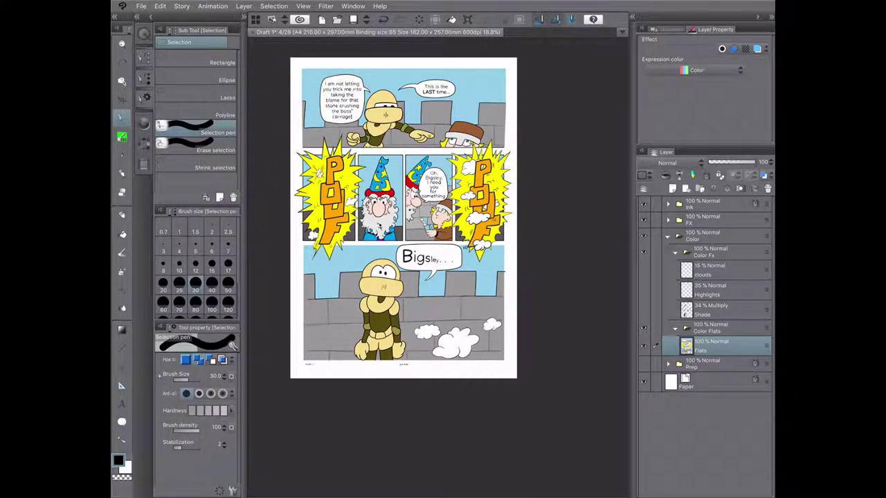
click(208, 97)
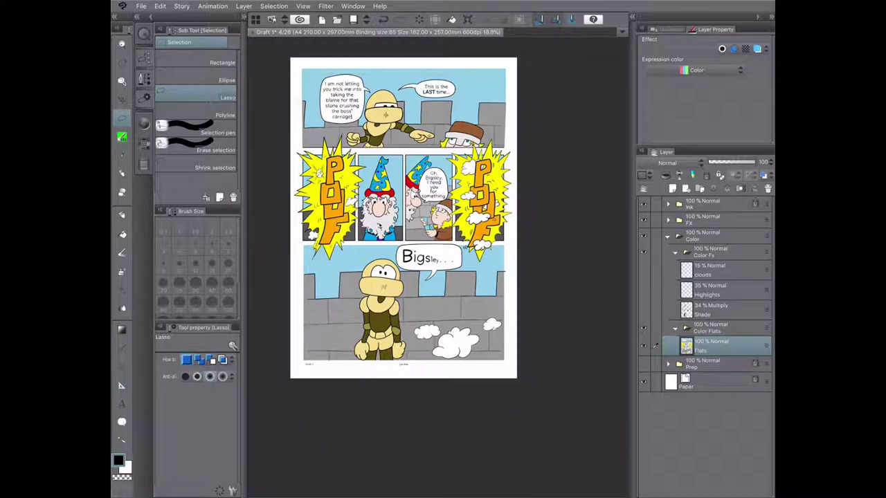
key(i)
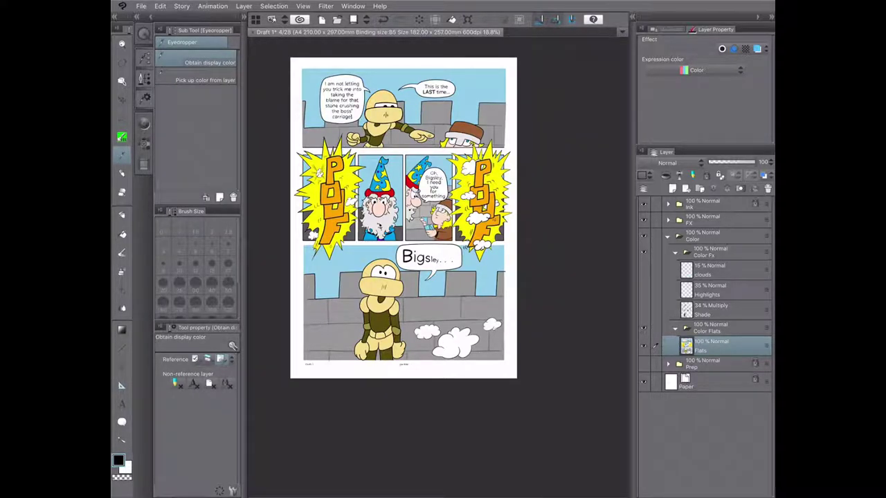
Step: Save the comic page
key(super+s)
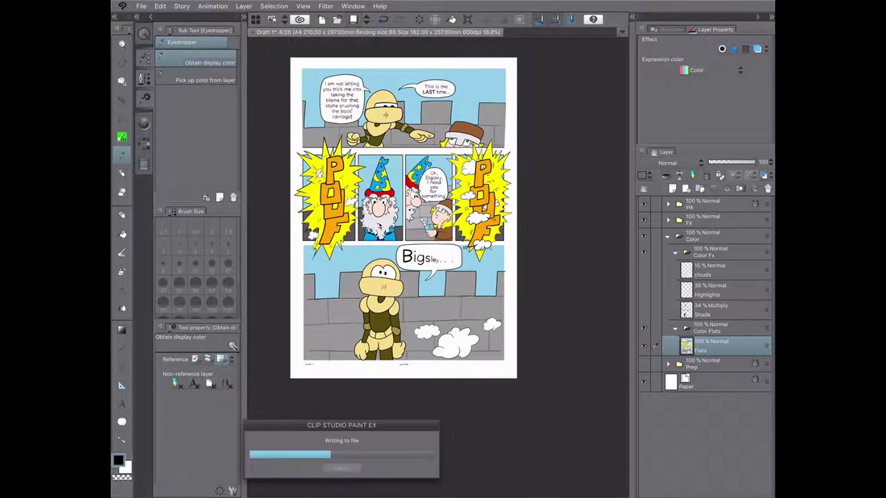
Step: Set Auto select to refer to the edited layer only and select the bottom panel's gray stone wall on the Flats layer
key(e)
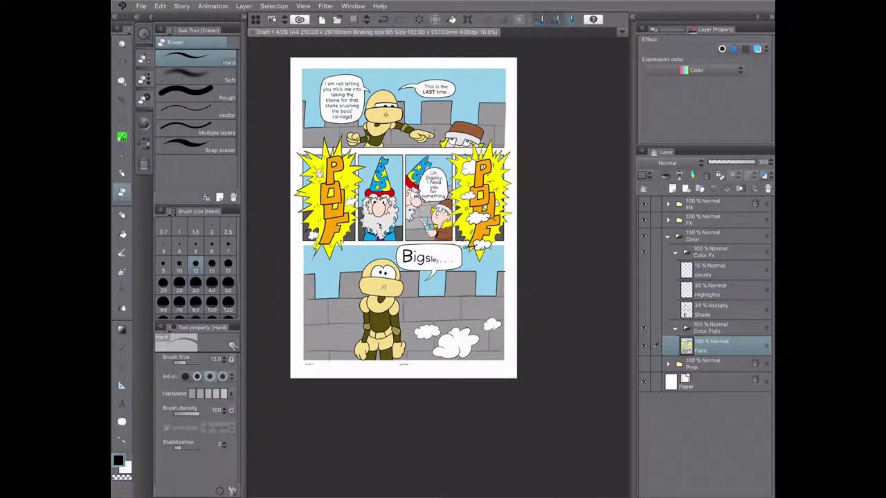
key(i)
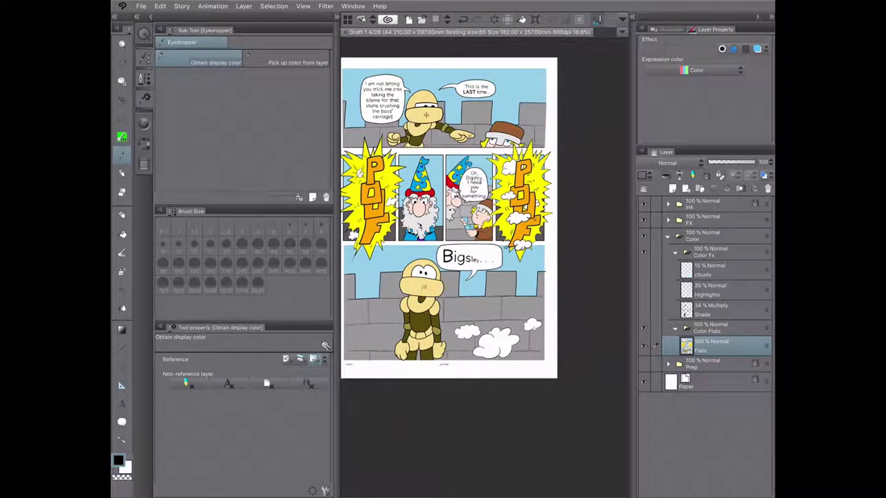
key(b)
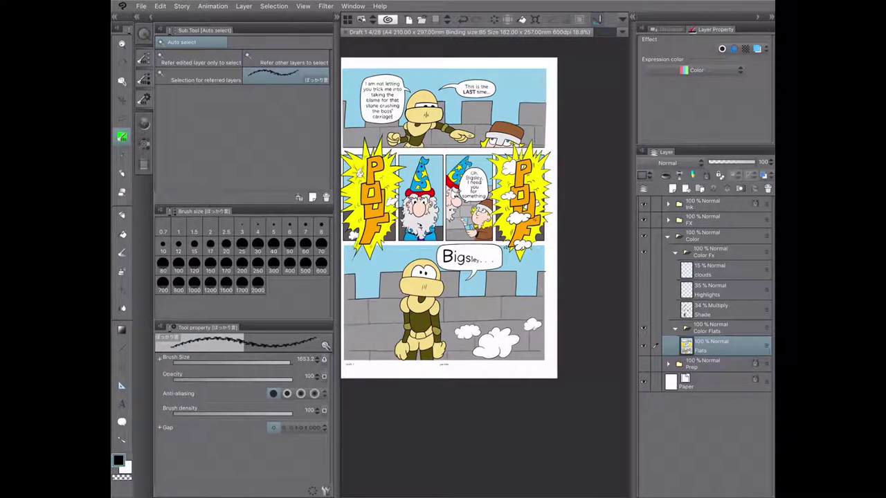
key(w)
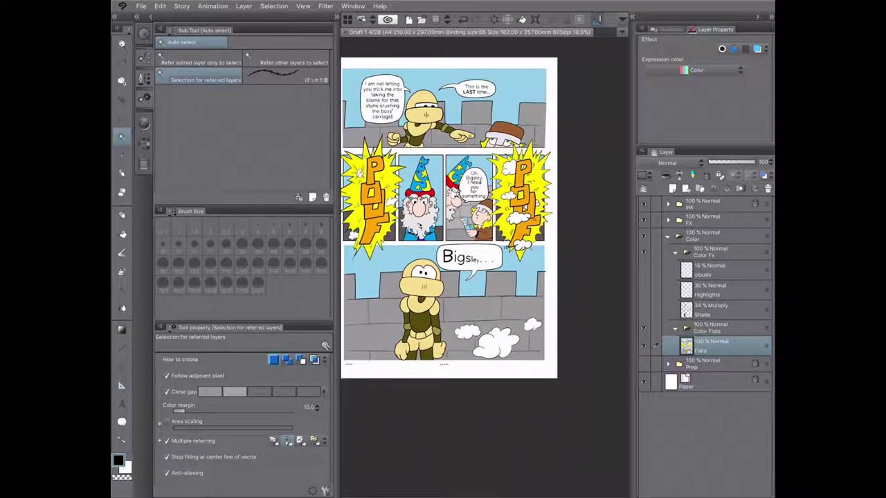
click(200, 61)
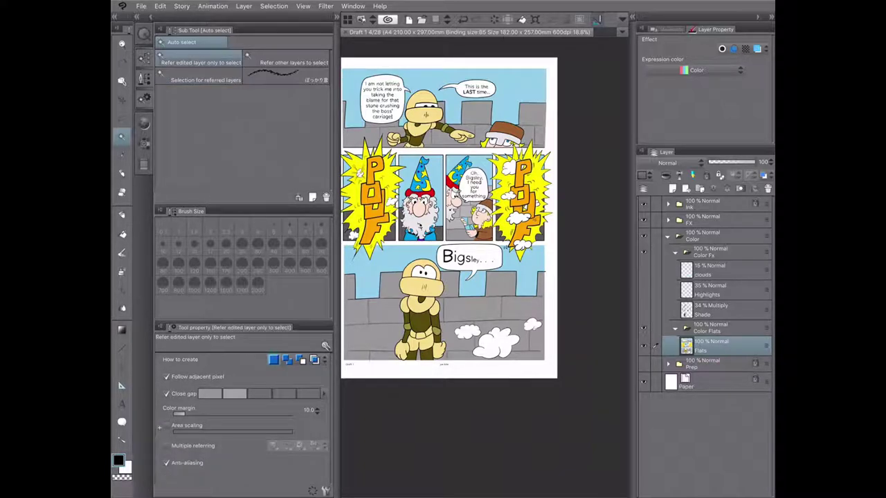
click(373, 304)
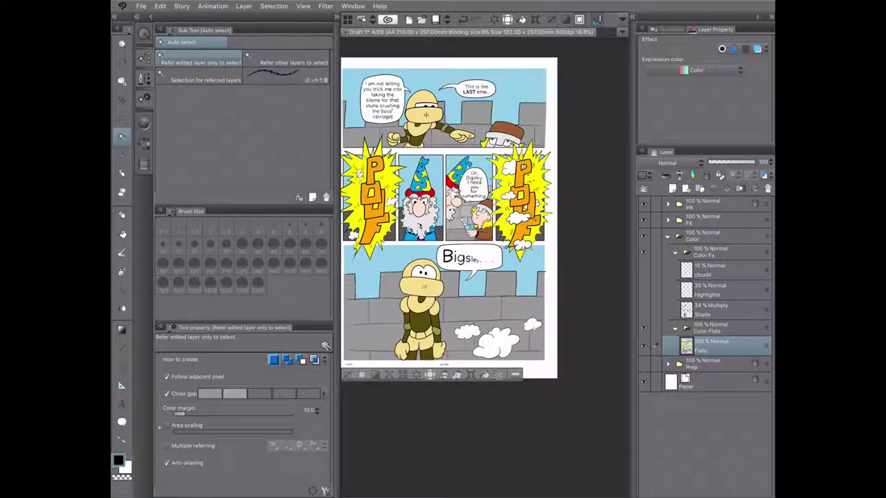
drag(332, 217, 241, 216)
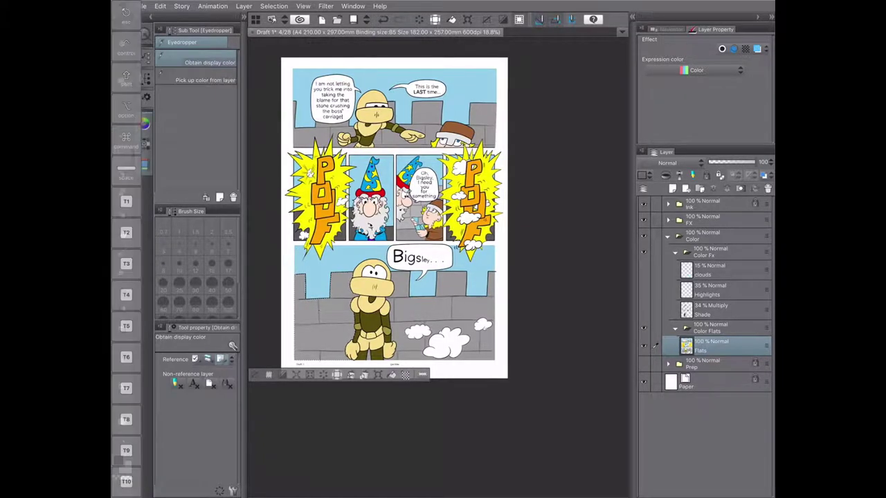
Step: Sample the wall's gray as the drawing color, clear the selection, and reselect the gray stone walls across the panels
key(i)
key(shift)
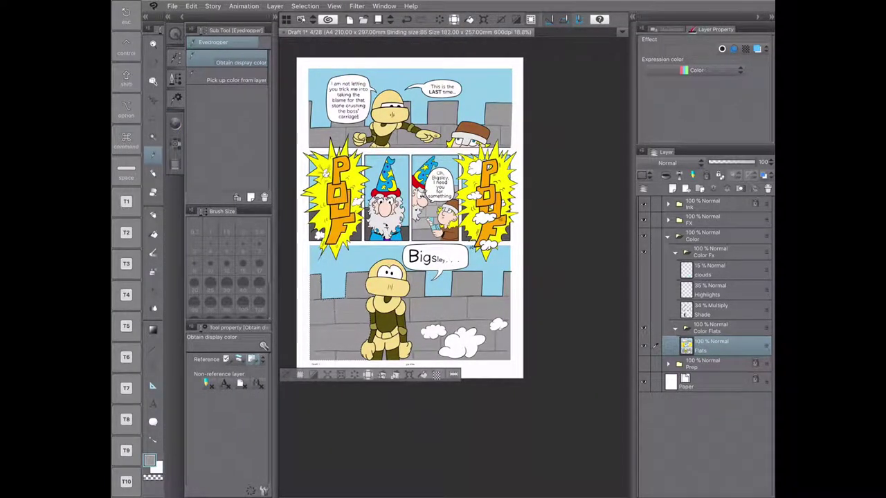
click(126, 78)
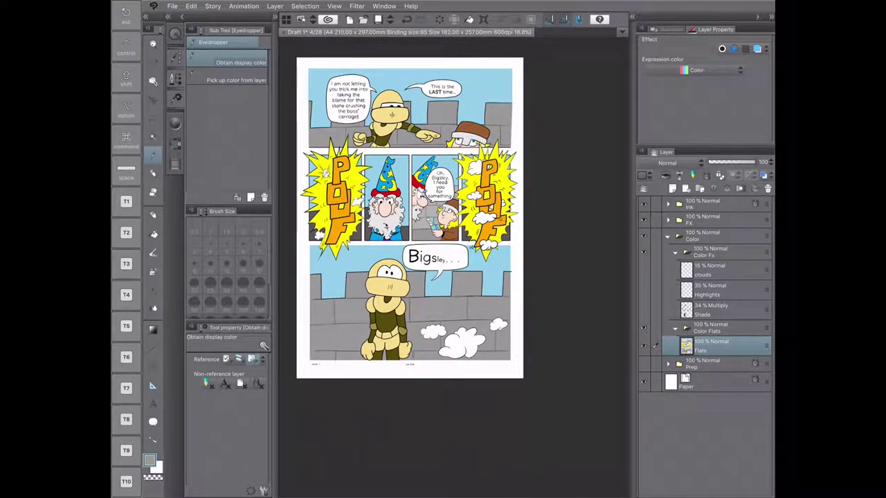
key(w)
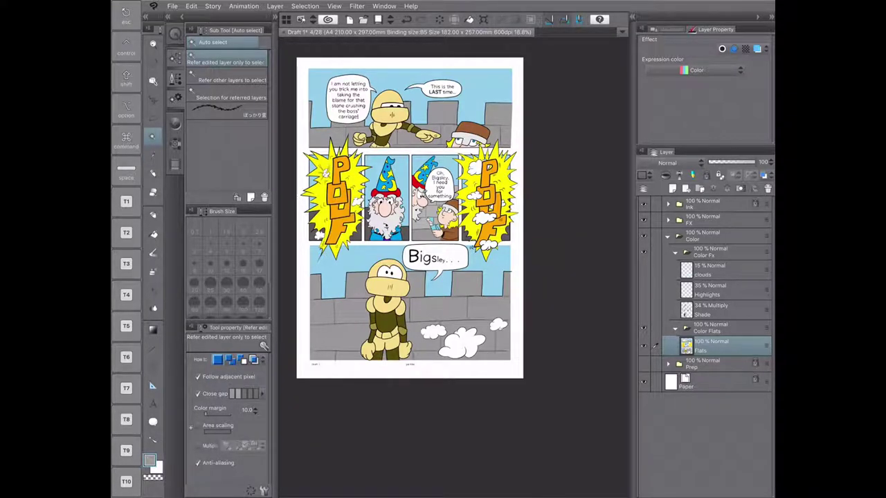
click(485, 283)
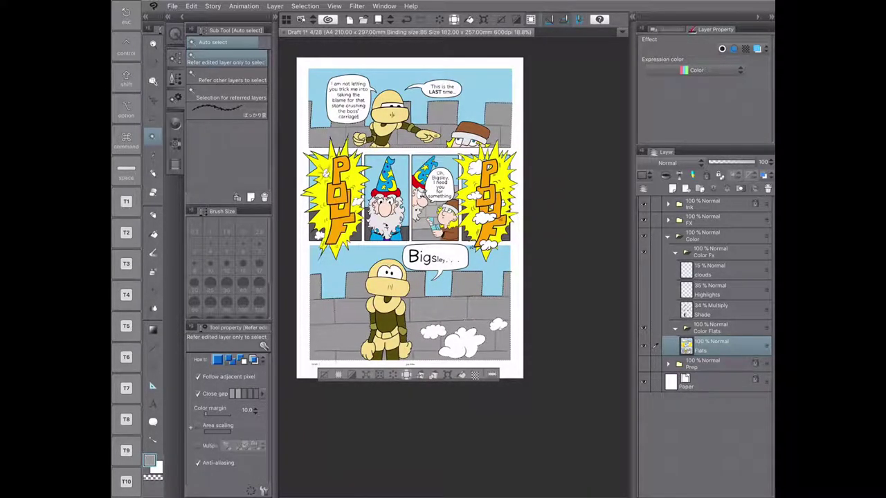
Step: Place the ne-suna 26 sand texture in the FX folder over the selected walls and set its opacity to 15%
click(713, 220)
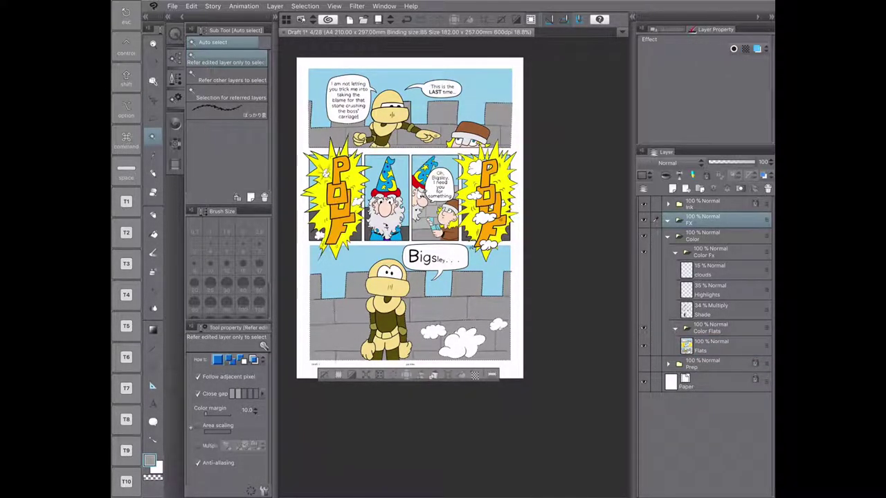
key(F9)
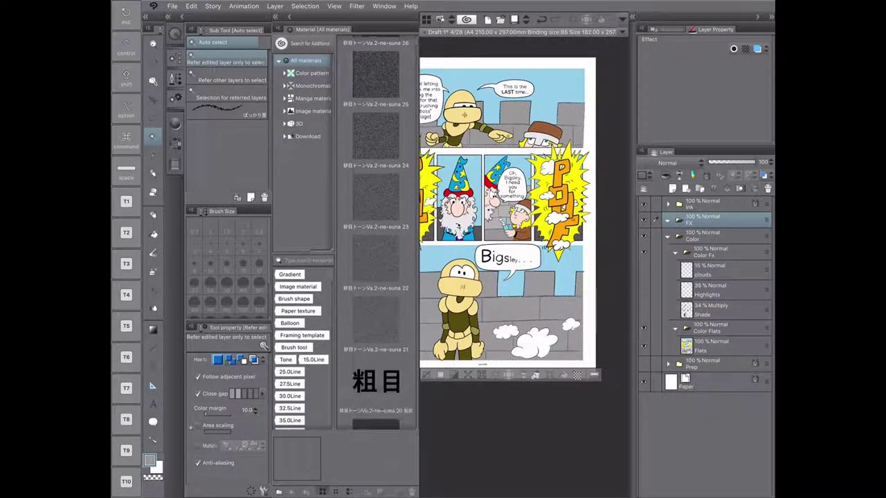
drag(373, 86, 505, 207)
drag(760, 161, 711, 161)
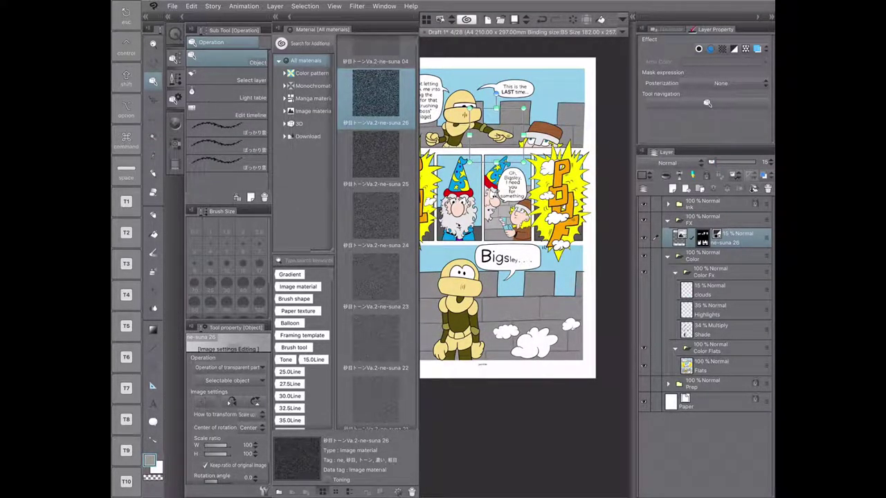
Step: Auto-select the blue sky areas across the comic panels on the Flats layer
click(713, 365)
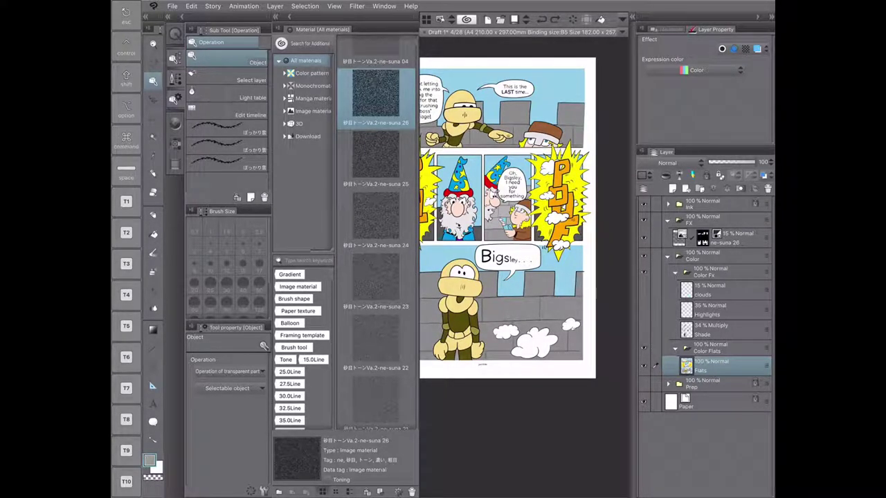
key(w)
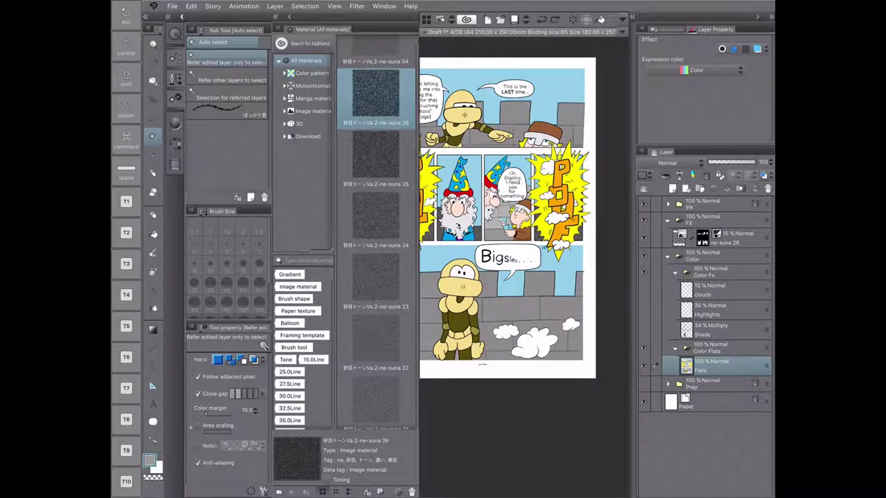
key(Tab)
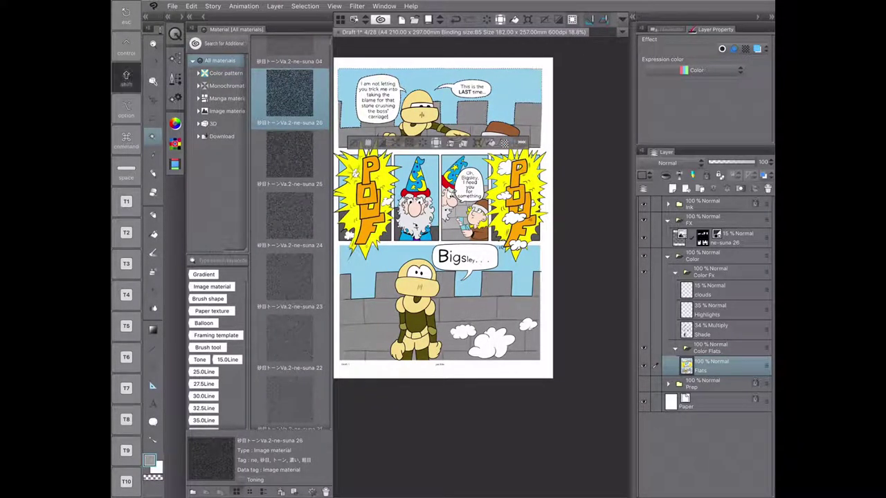
key(ctrl+a)
Step: Make the FX folder active and search the material library for "cloud"
scroll(289, 236, down, 10)
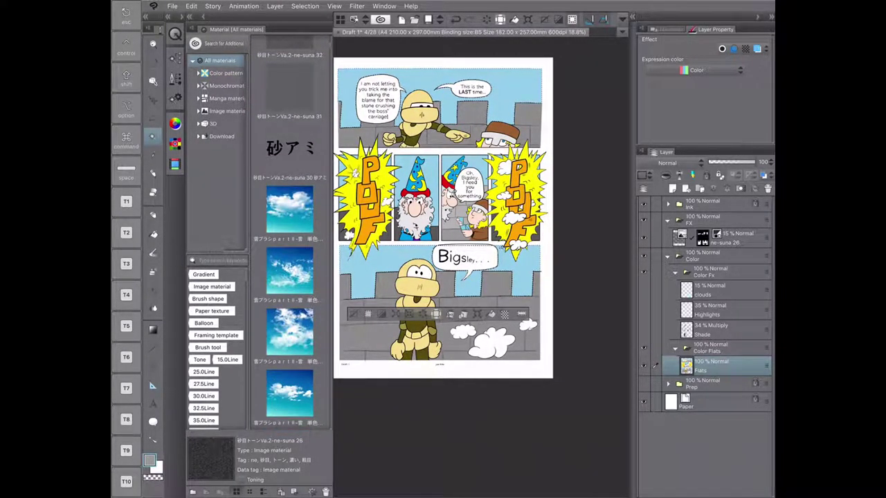
mouse_move(289, 135)
mouse_down()
mouse_move(428, 116)
mouse_move(465, 147)
mouse_up()
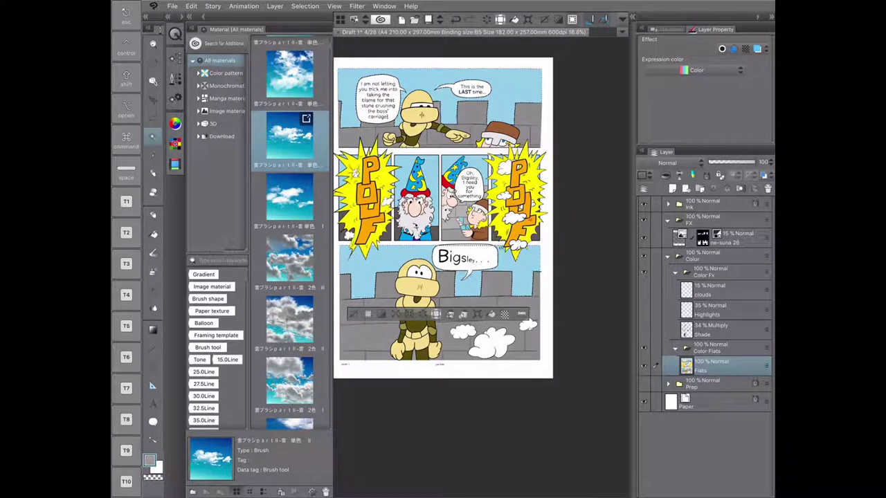
click(290, 197)
click(702, 219)
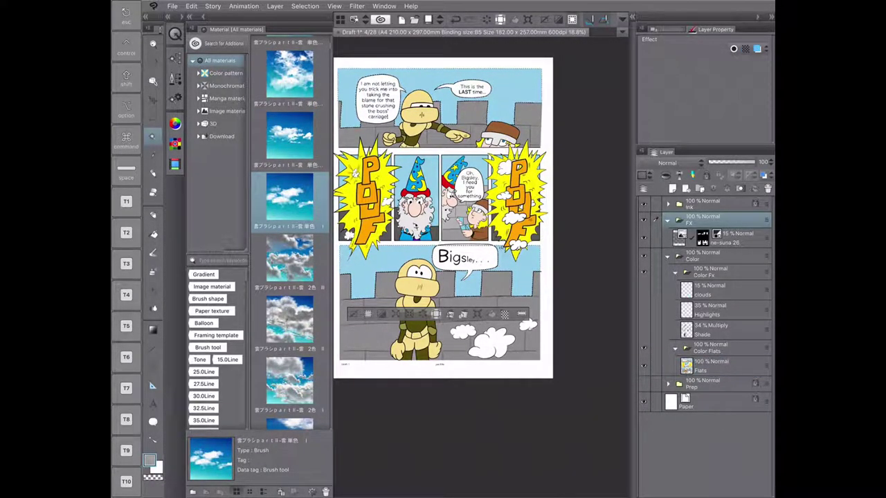
scroll(289, 235, down, 3)
click(219, 260)
text(clouds)
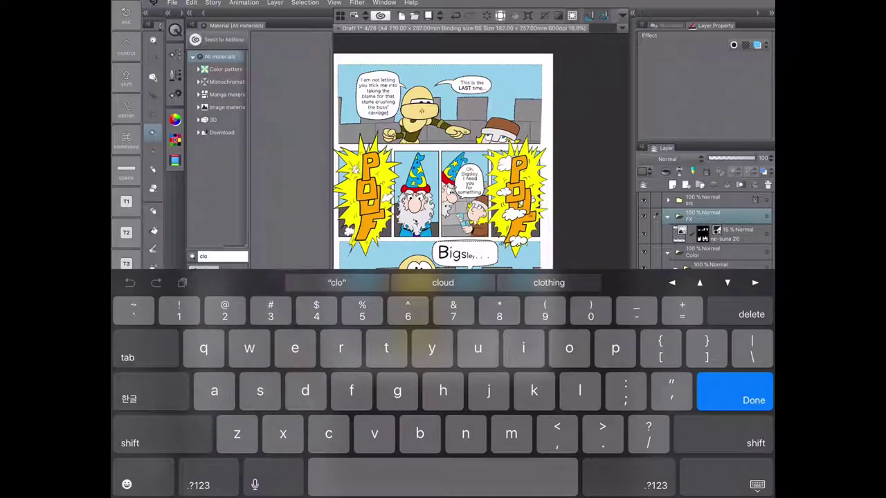
key(BackSpace)
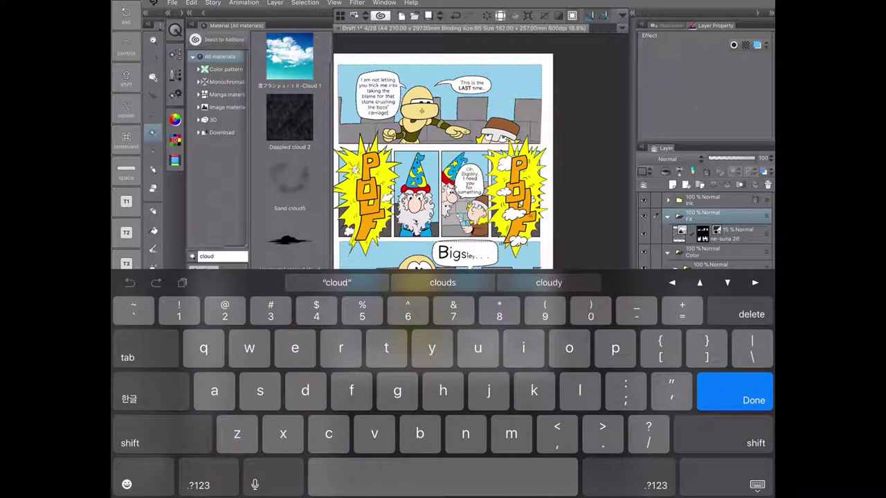
key(Return)
Step: Place the MM08-cloud 41 material in the FX folder over the selected sky and tint it with the blue layer color
scroll(289, 235, down, 5)
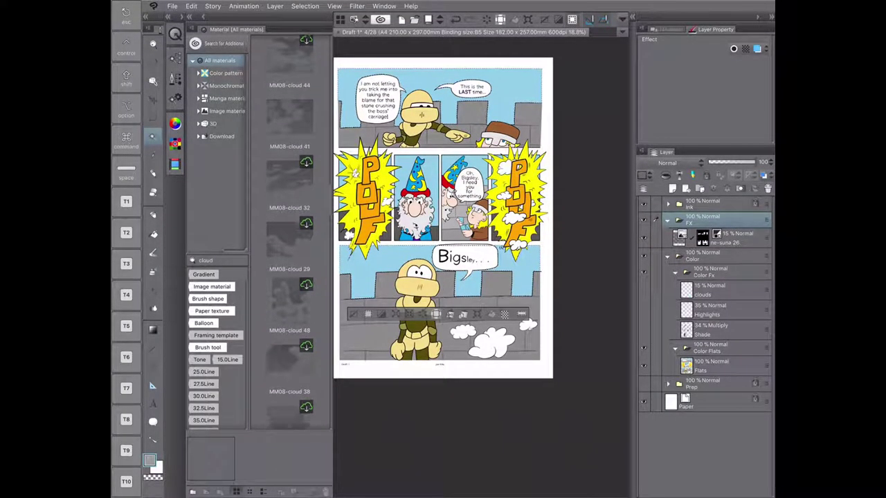
click(290, 211)
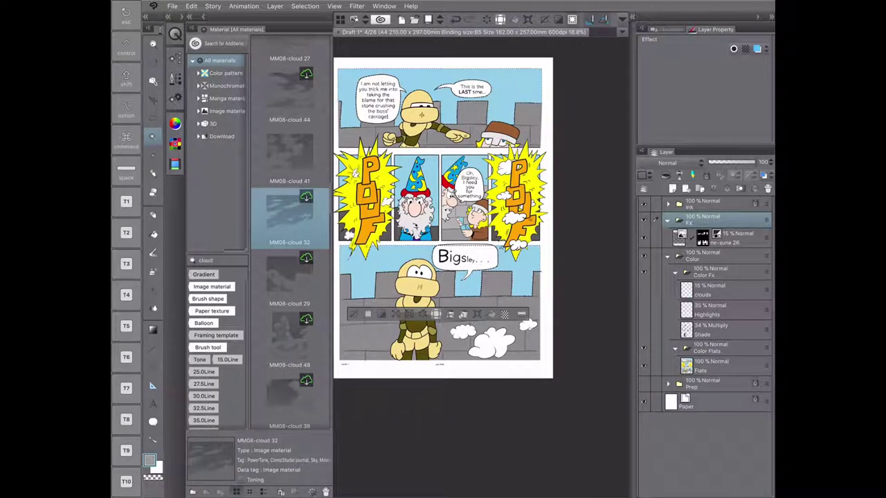
click(289, 148)
drag(289, 149, 443, 208)
drag(723, 402, 723, 237)
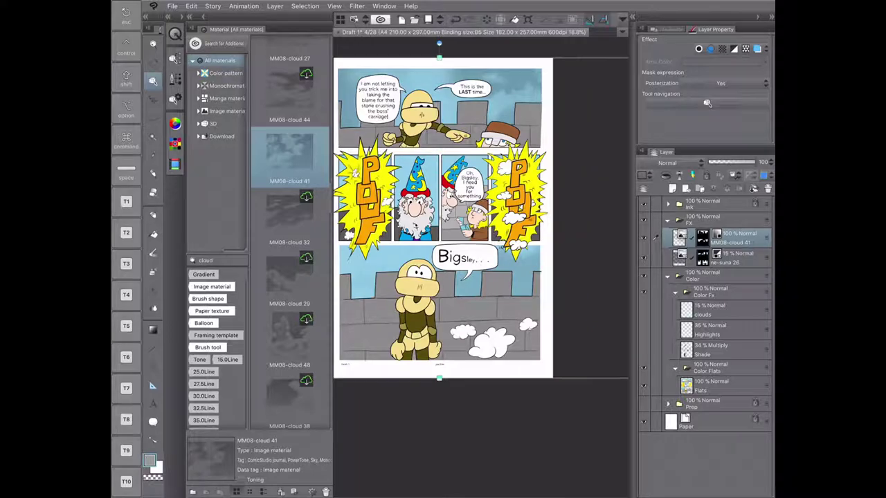
click(763, 175)
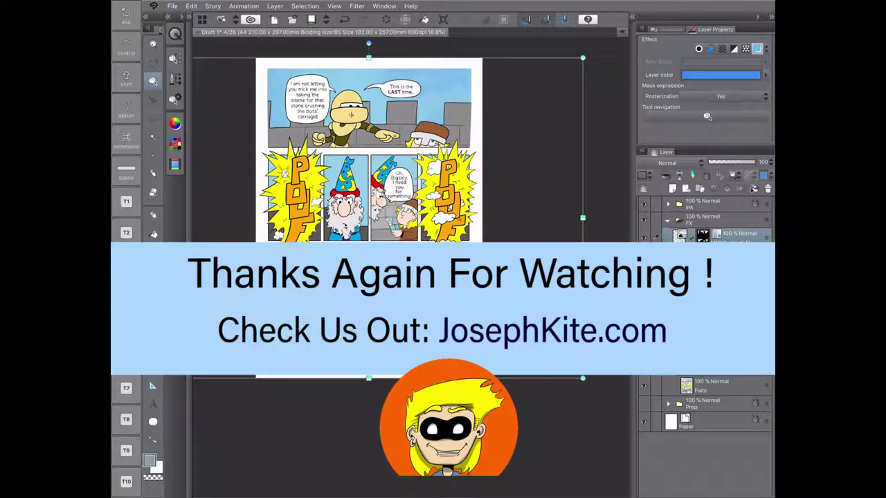
click(668, 220)
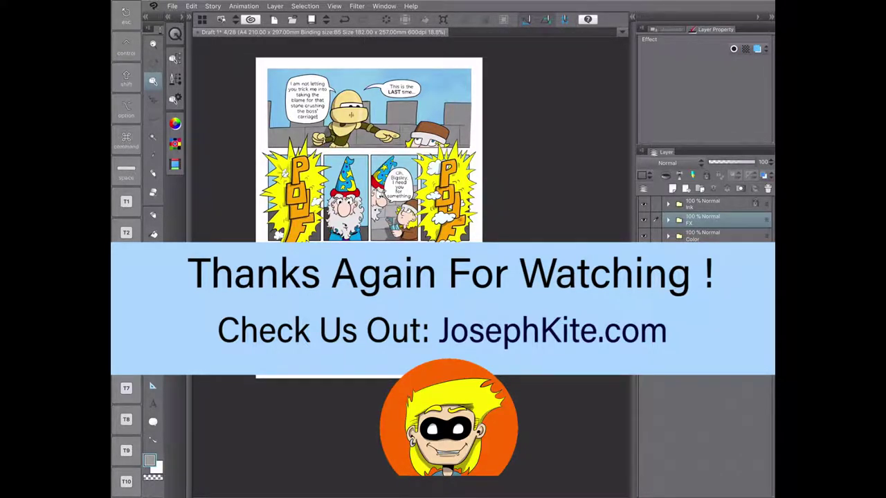